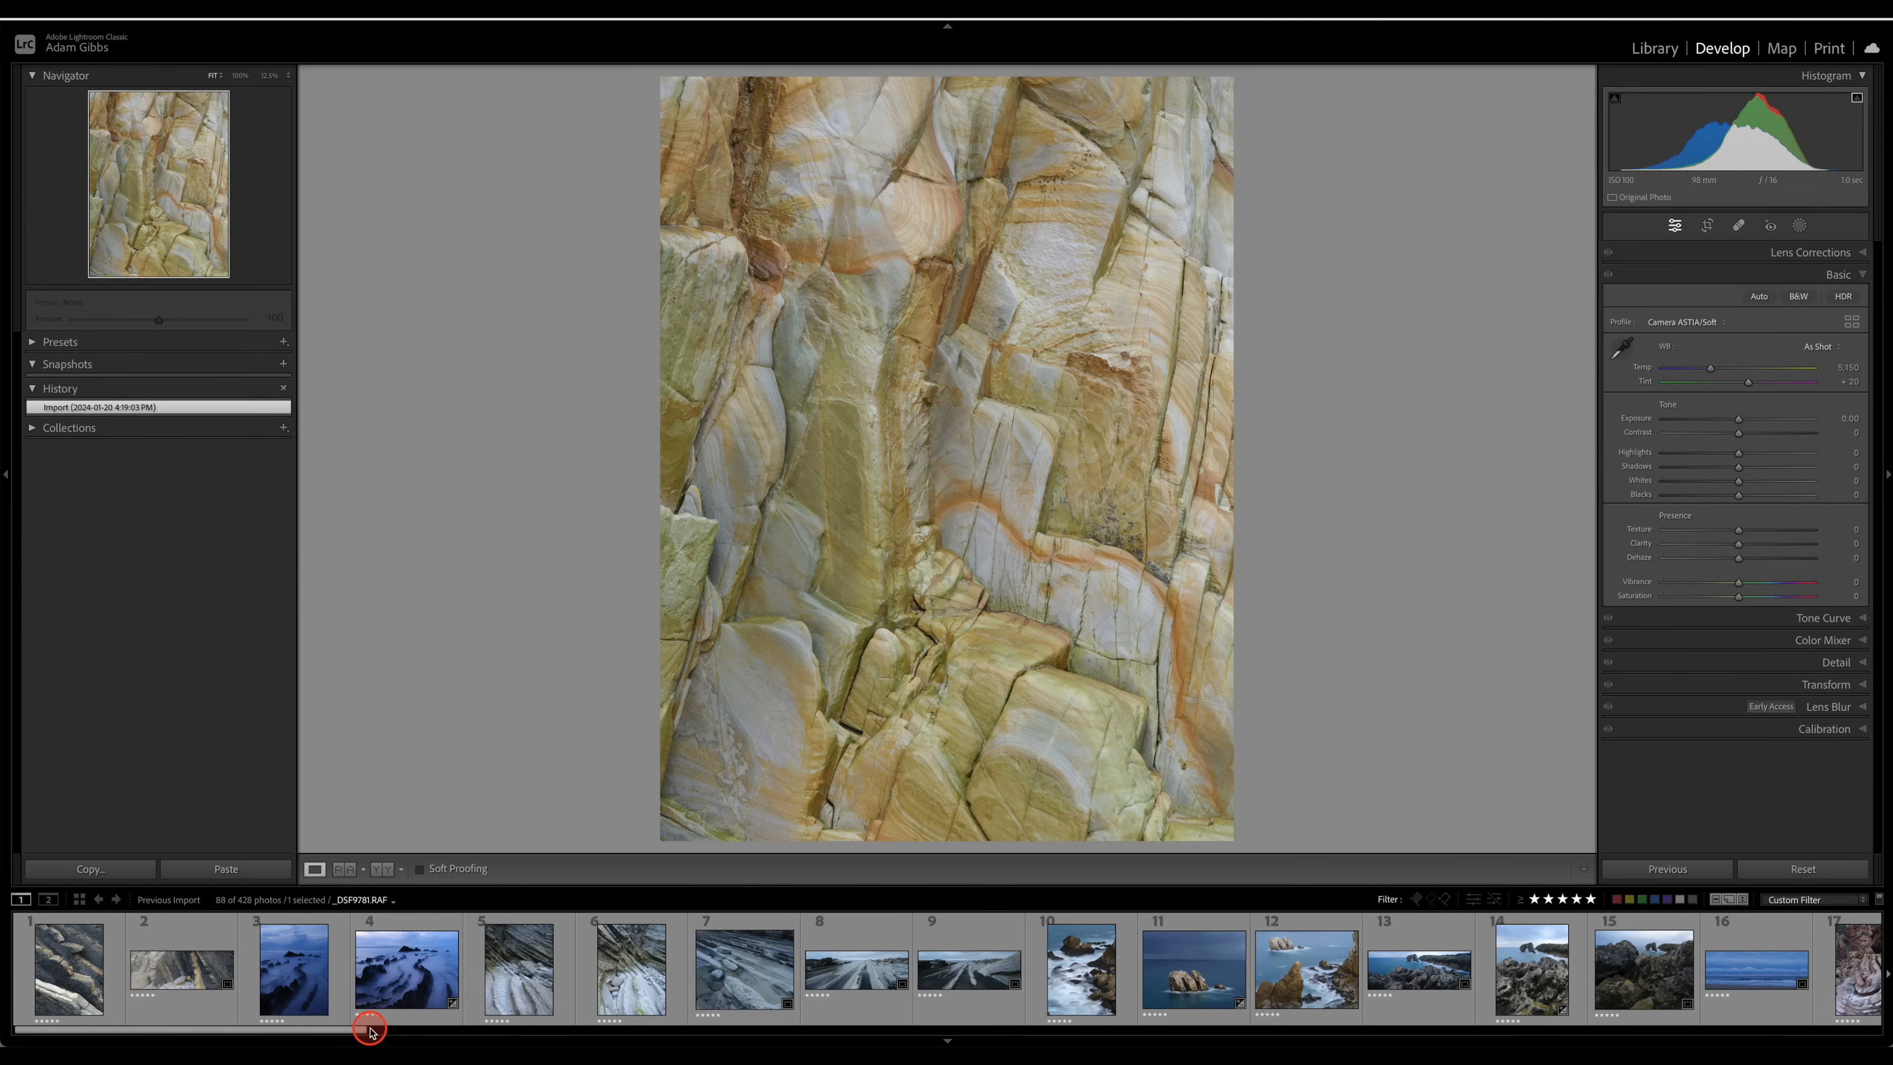
- Open photo _DSF9774.RAF and examine its rock textures across the upper half at 100% magnification
{"action": "left_click_drag", "start_coordinate": [358, 1029], "coordinate": [1375, 1027]}
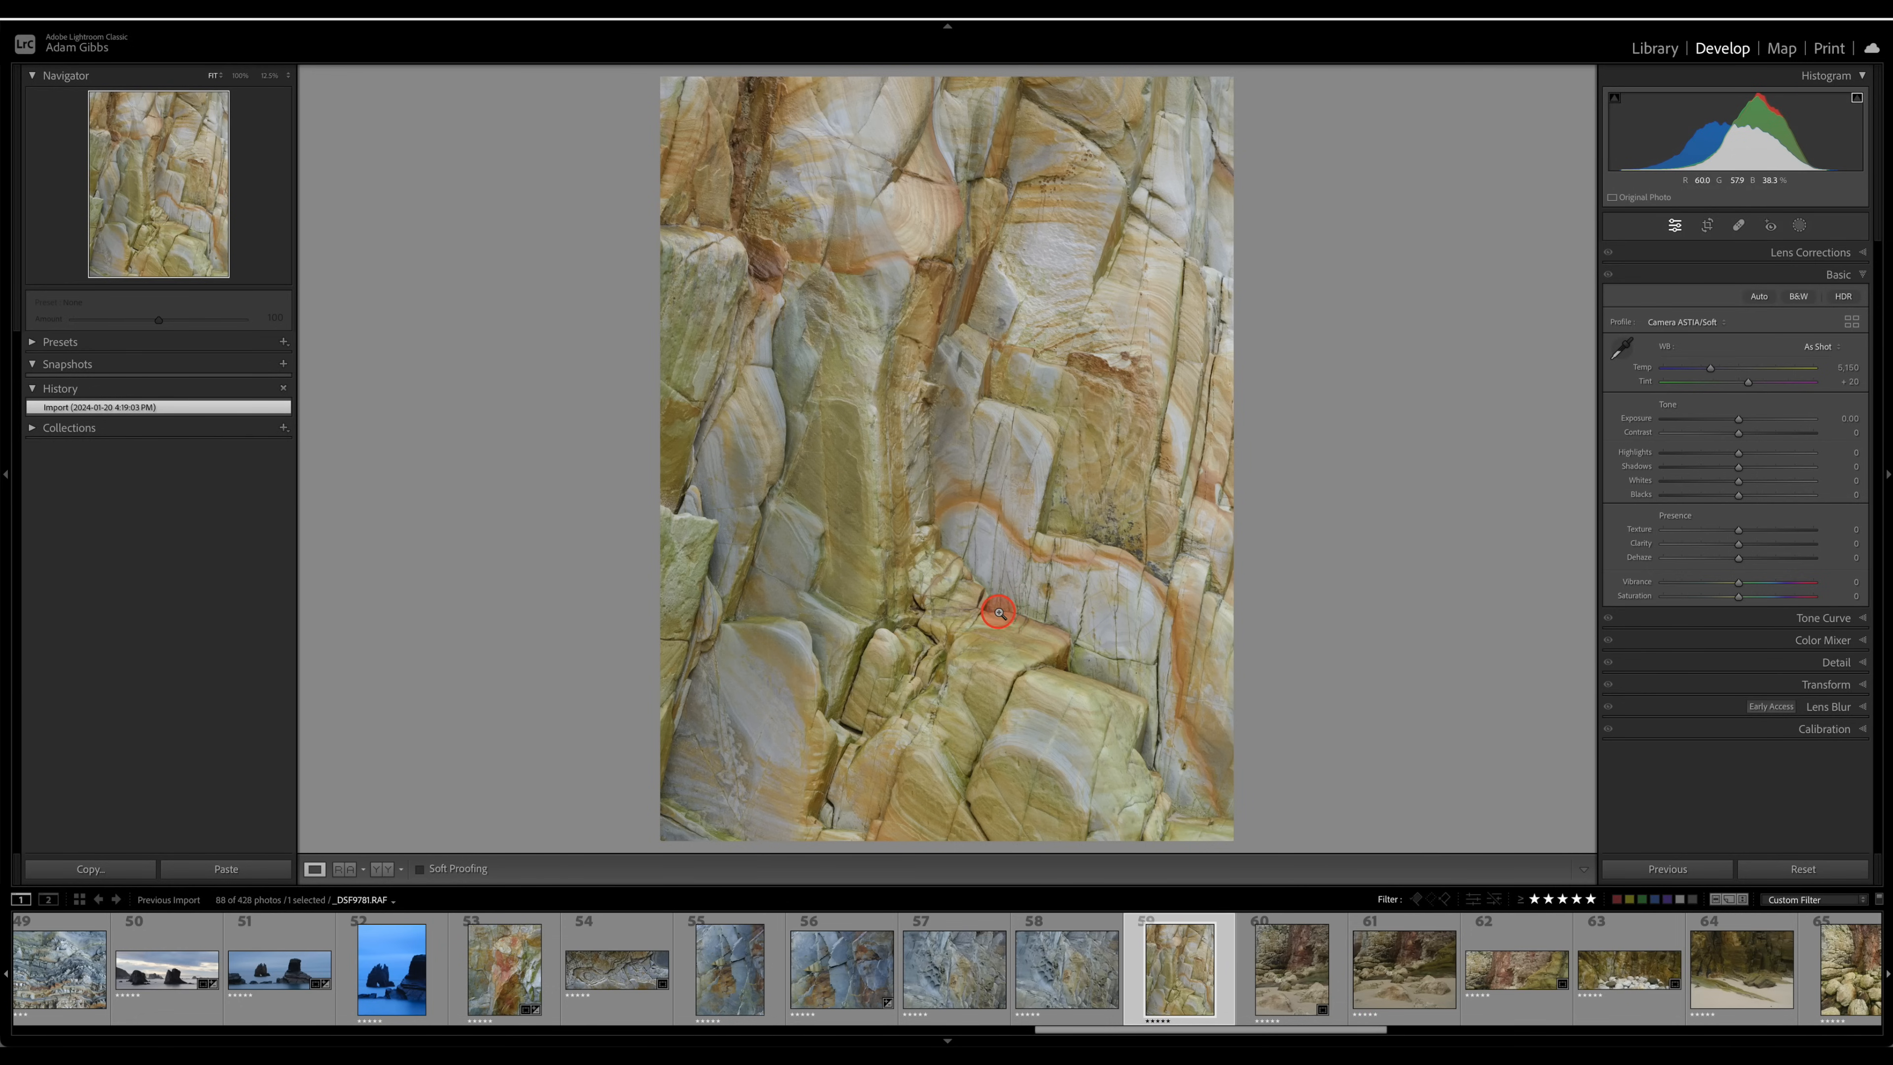
{"action": "left_click", "coordinate": [971, 969]}
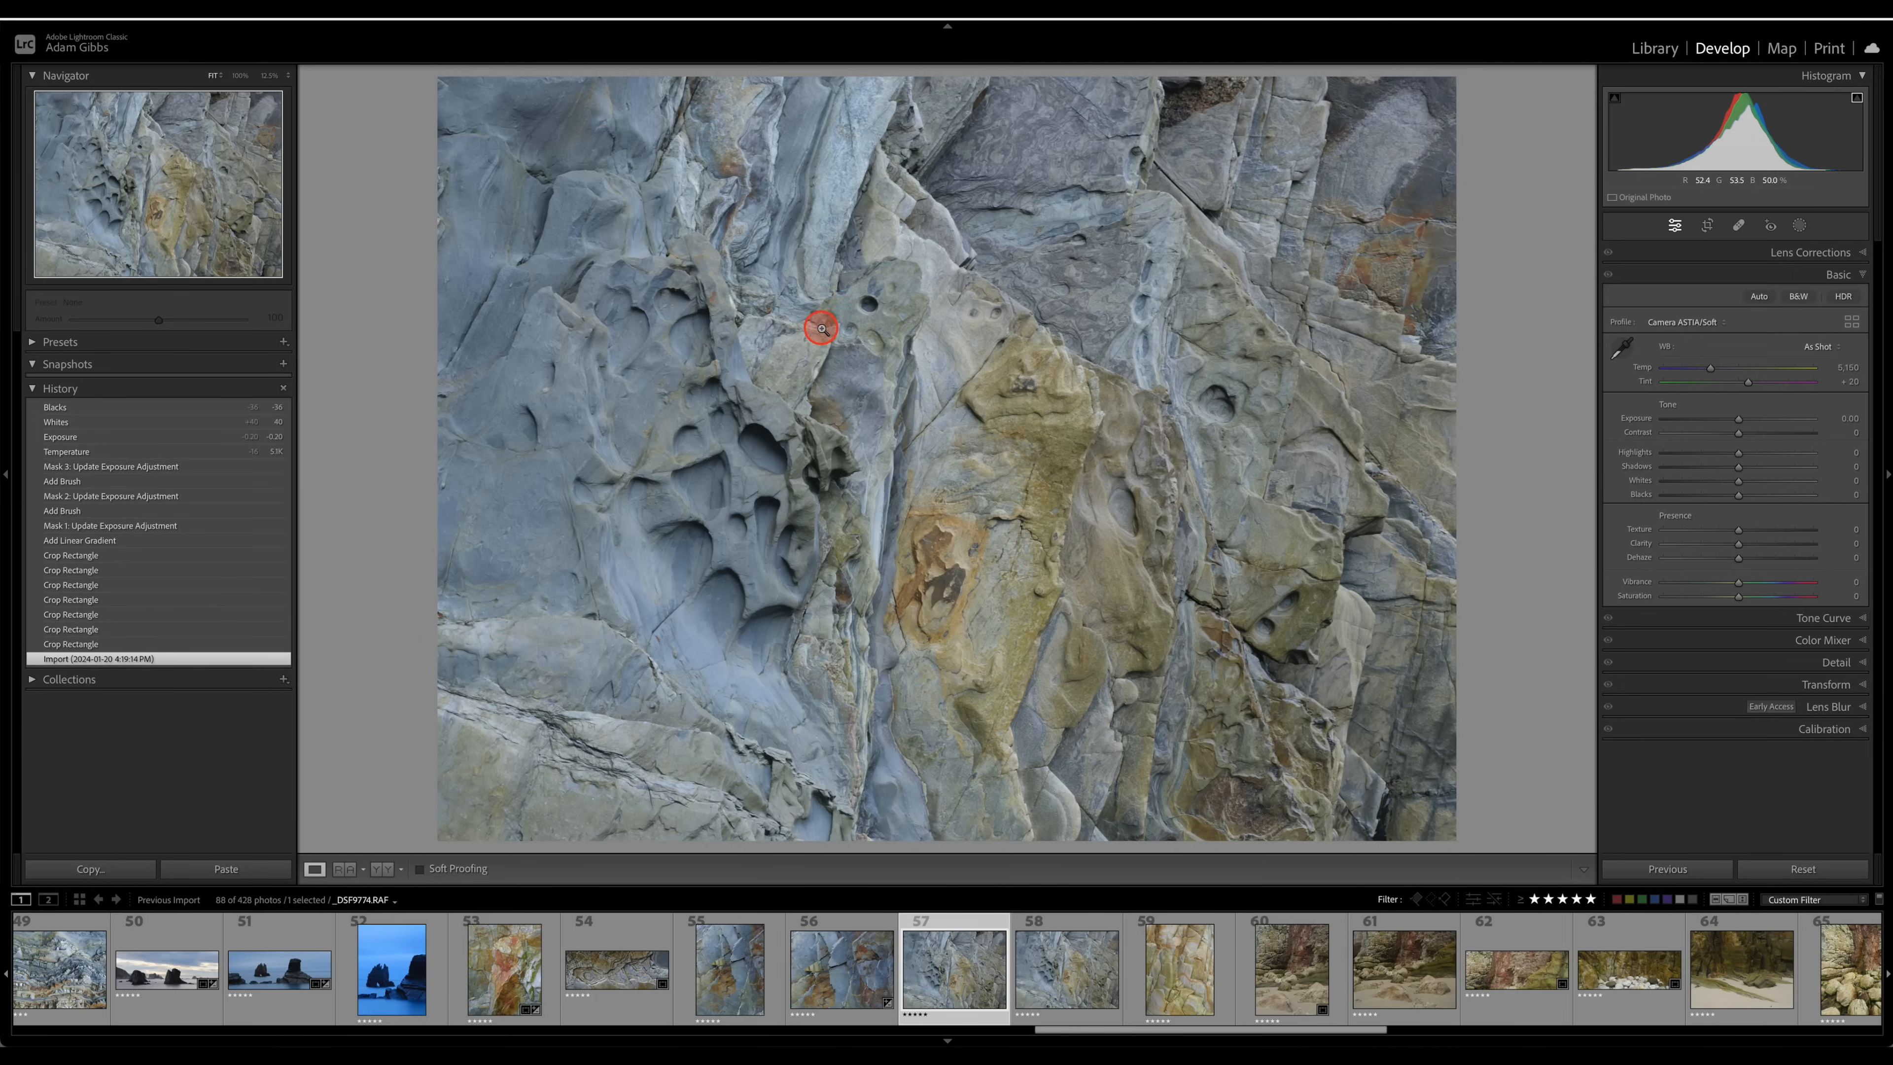
{"action": "left_click", "coordinate": [784, 298]}
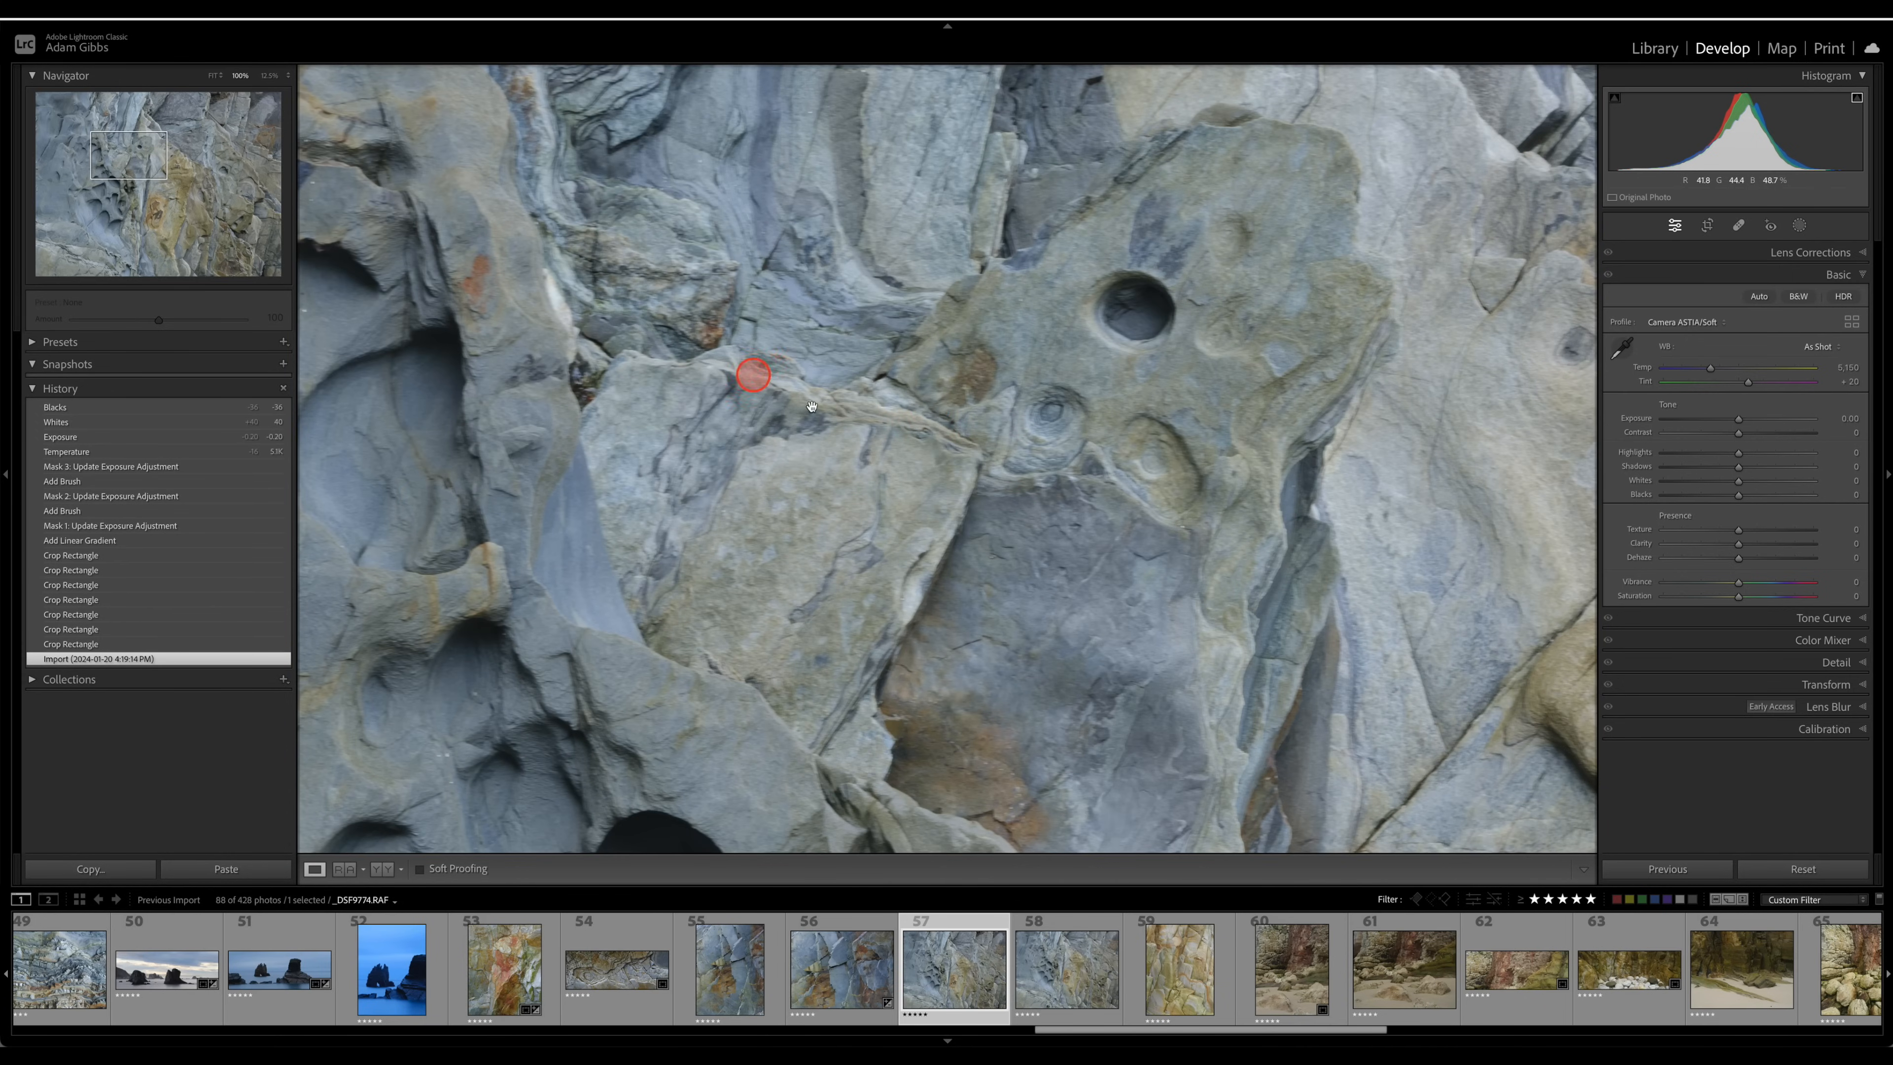
{"action": "left_click_drag", "start_coordinate": [1175, 487], "coordinate": [486, 346]}
{"action": "left_click_drag", "start_coordinate": [1062, 497], "coordinate": [548, 415]}
{"action": "left_click_drag", "start_coordinate": [895, 492], "coordinate": [570, 427]}
{"action": "left_click_drag", "start_coordinate": [746, 395], "coordinate": [683, 547]}
{"action": "left_click_drag", "start_coordinate": [931, 422], "coordinate": [809, 586]}
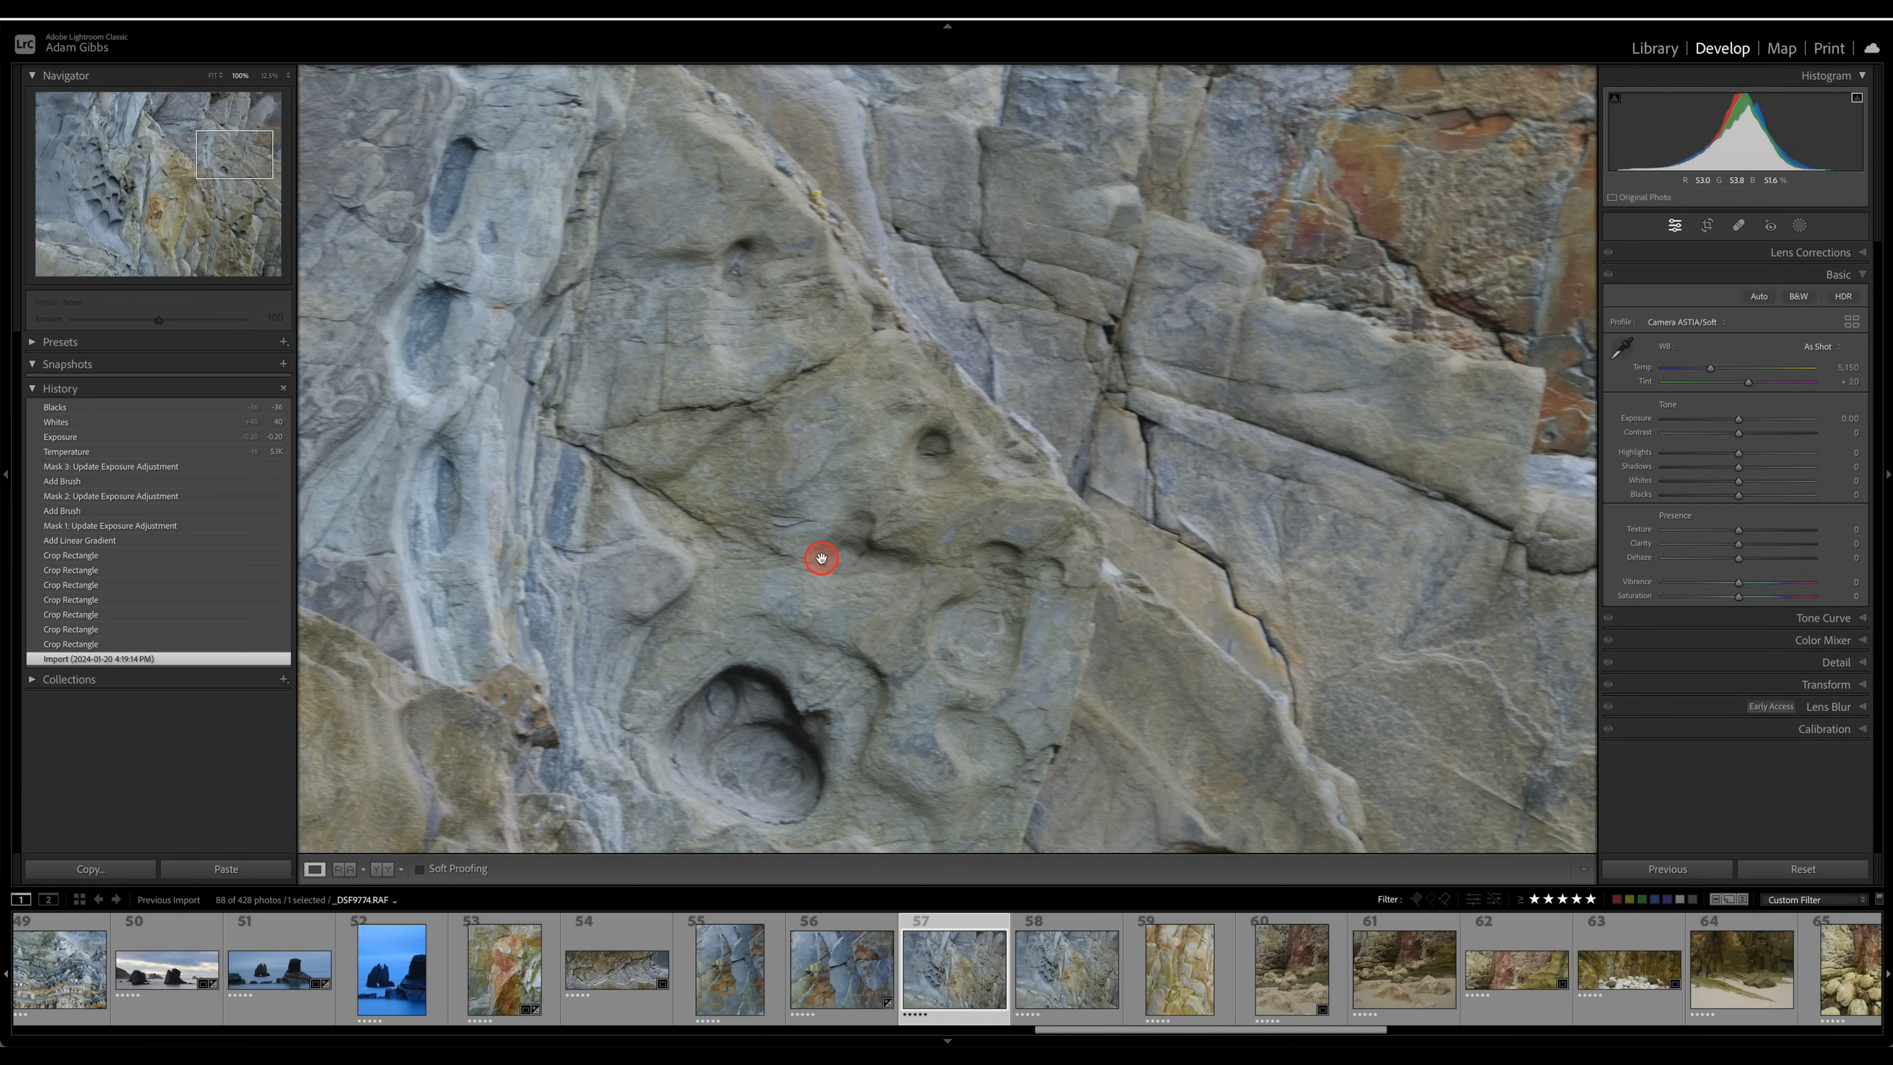
{"action": "left_click_drag", "start_coordinate": [664, 651], "coordinate": [896, 431]}
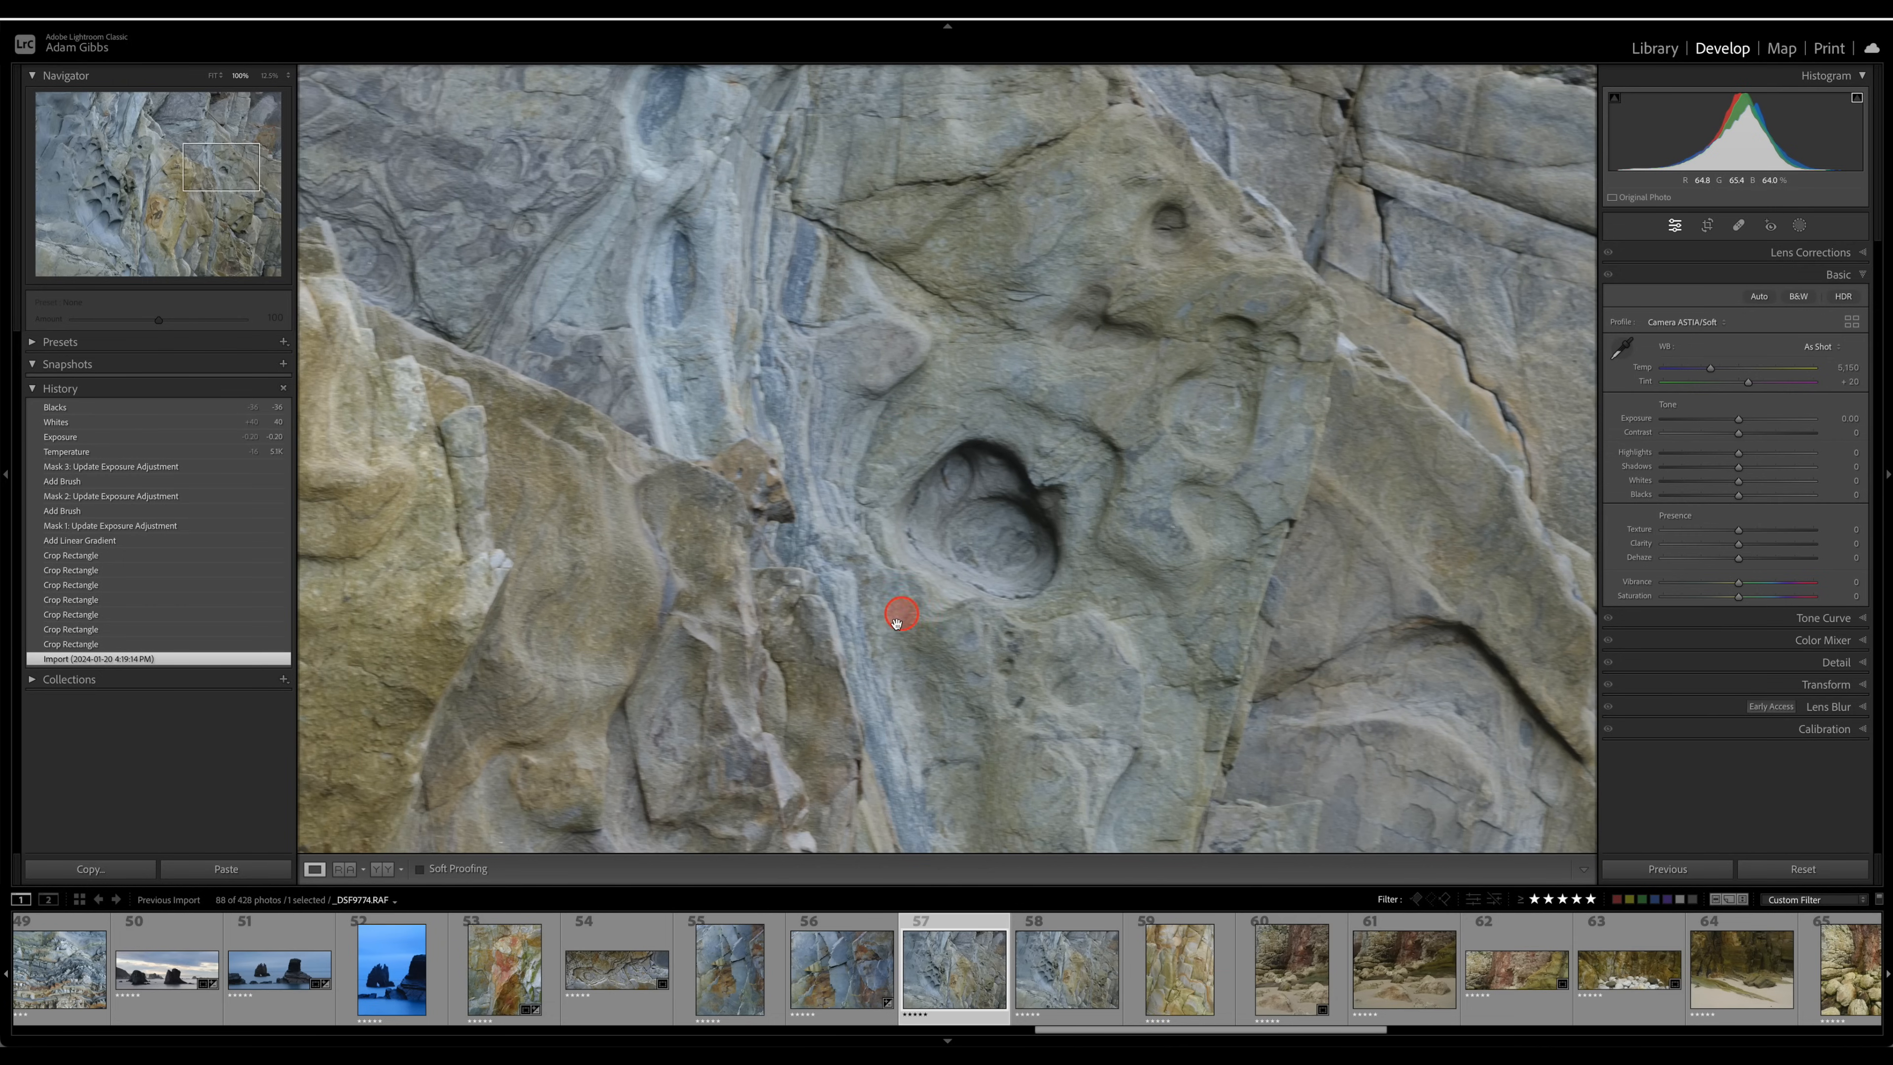
{"action": "left_click_drag", "start_coordinate": [761, 740], "coordinate": [849, 663]}
{"action": "left_click", "coordinate": [849, 663]}
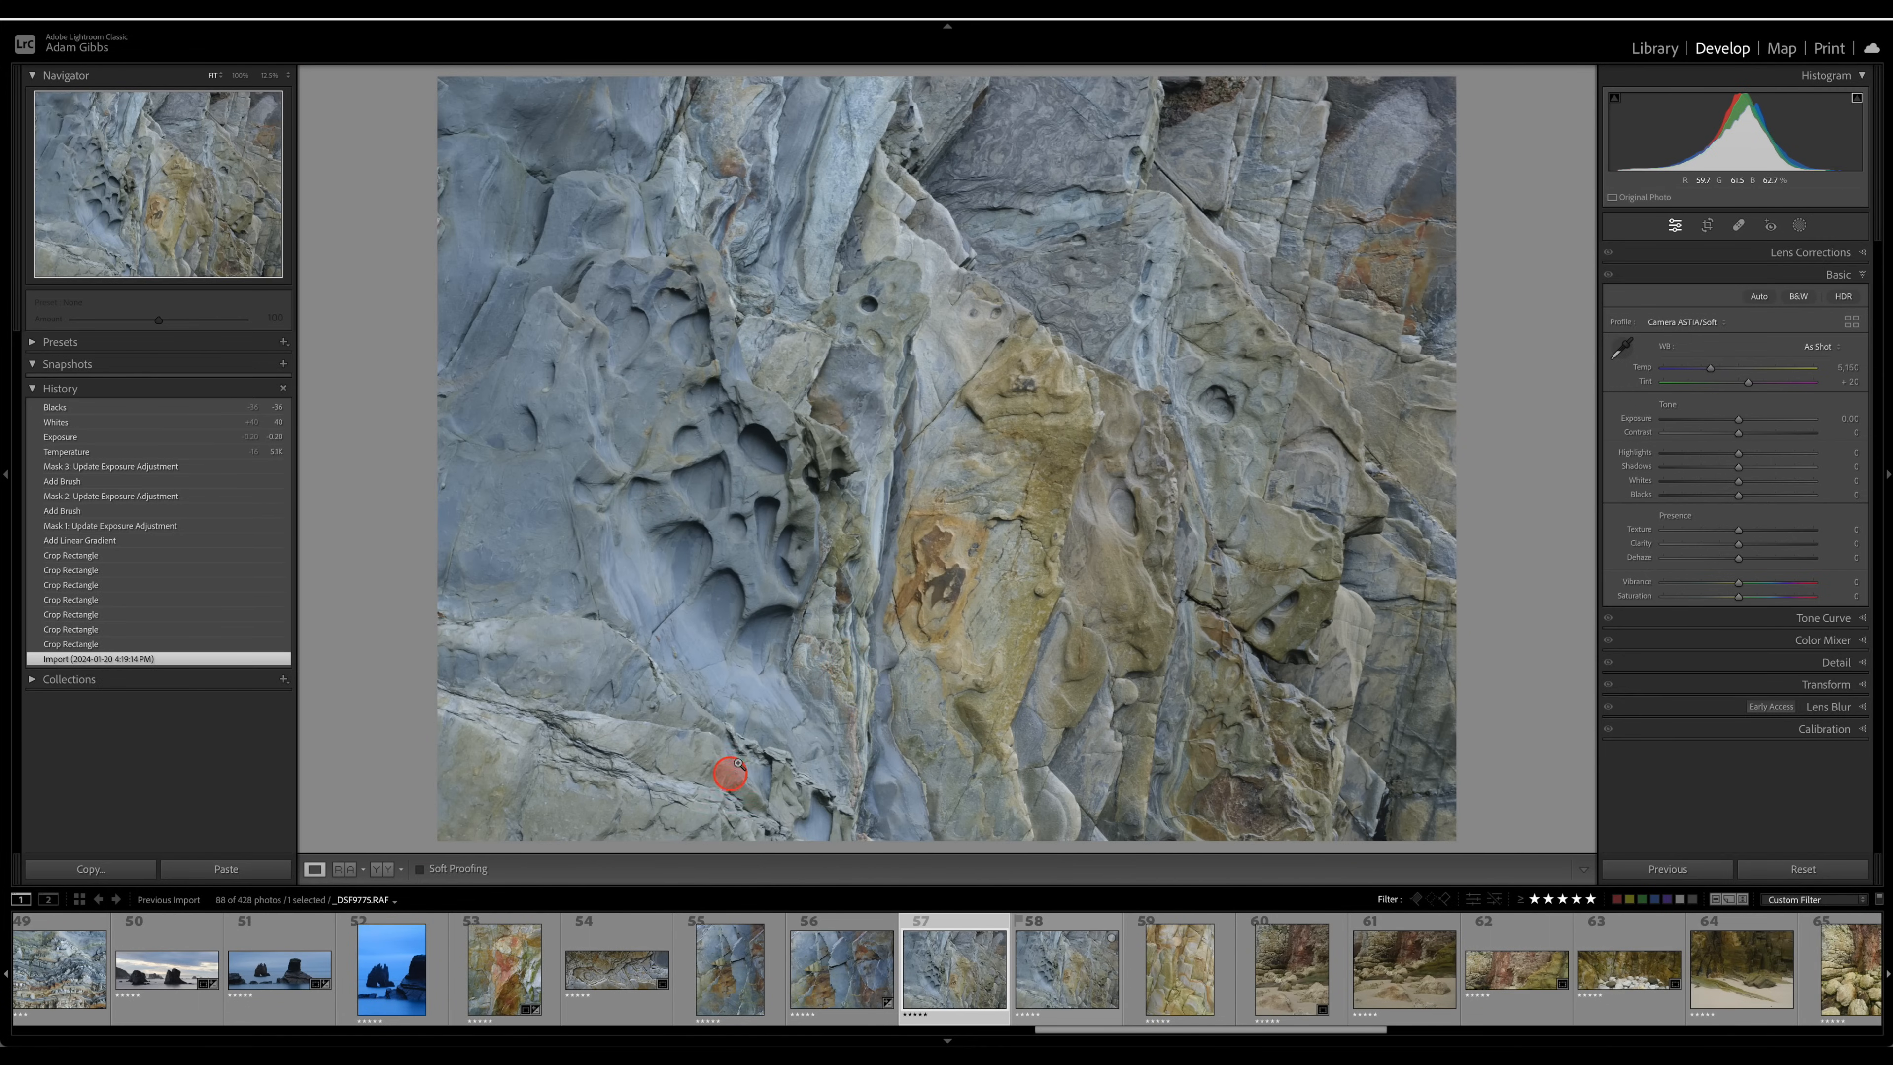
- Compare the framing of _DSF9775.RAF with _DSF9774.RAF, examining the central rock detail of _DSF9775.RAF at 100%
{"action": "left_click", "coordinate": [1070, 958]}
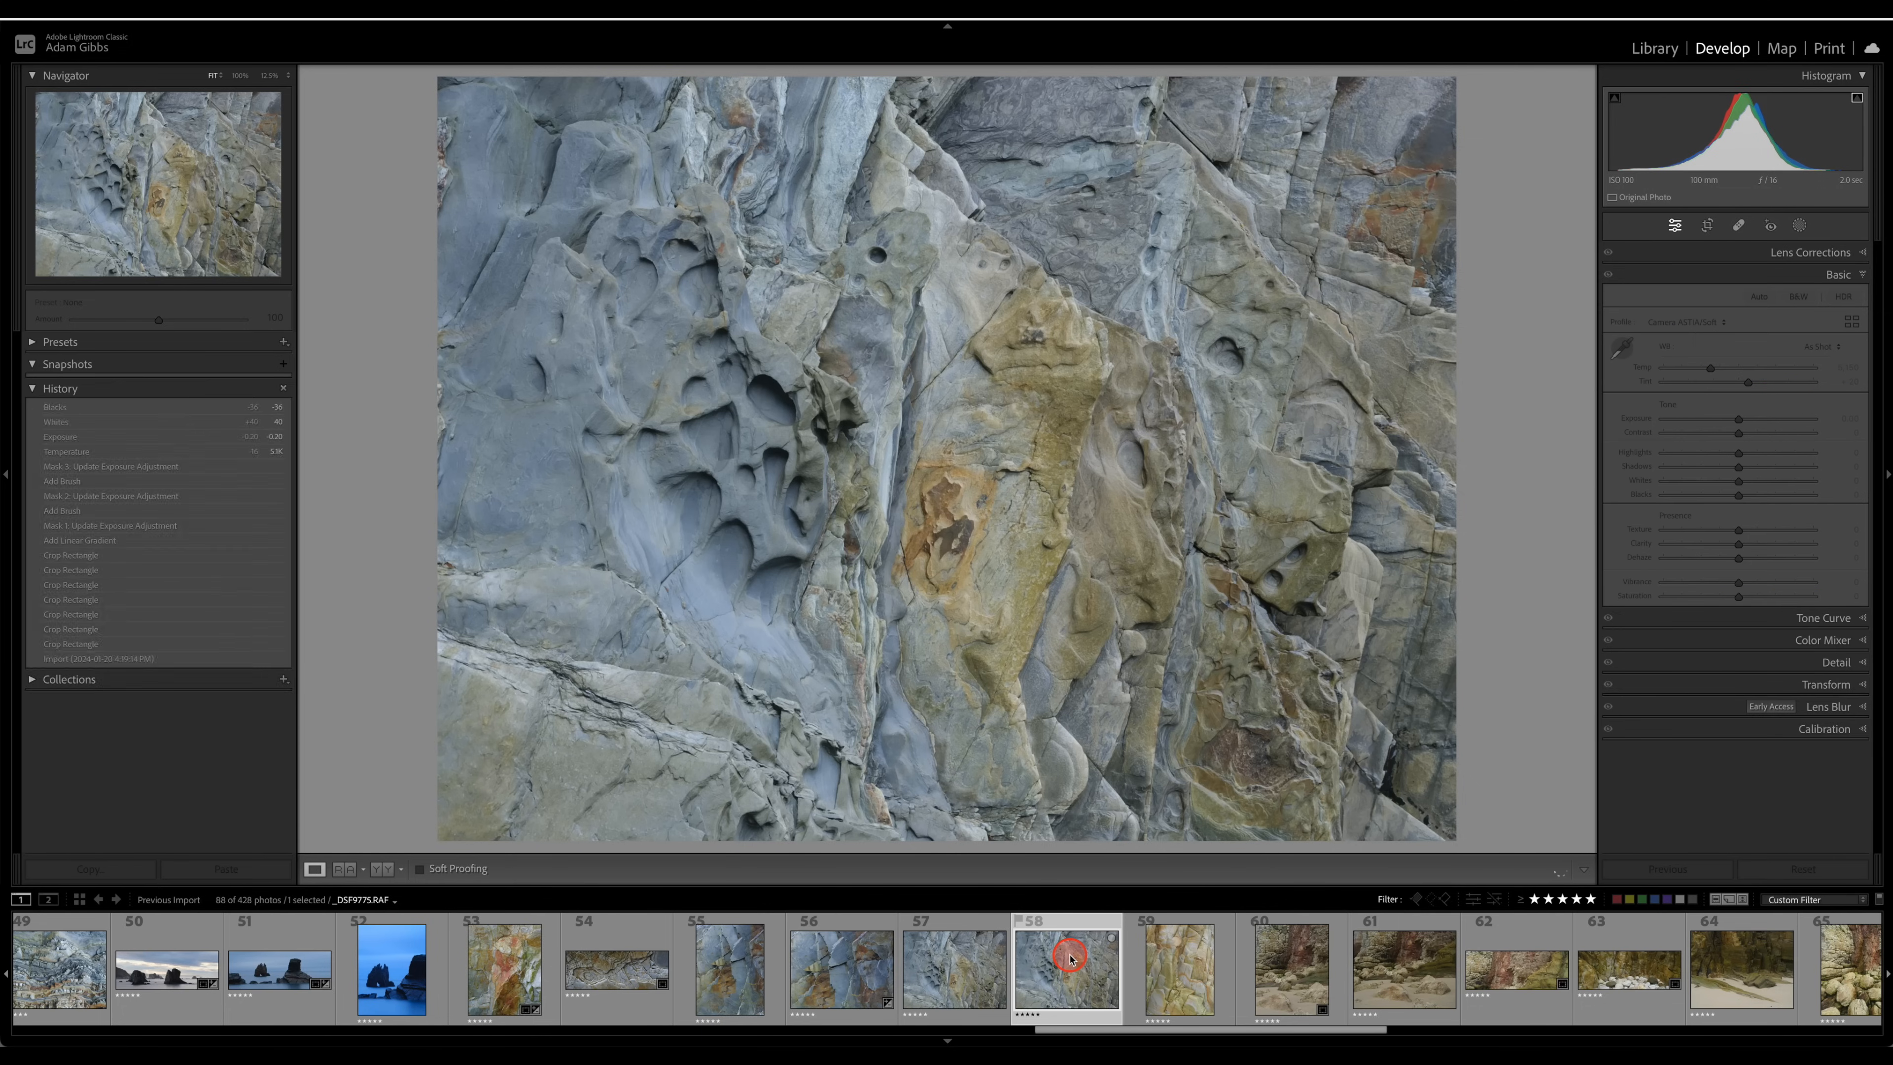
{"action": "left_click", "coordinate": [970, 967]}
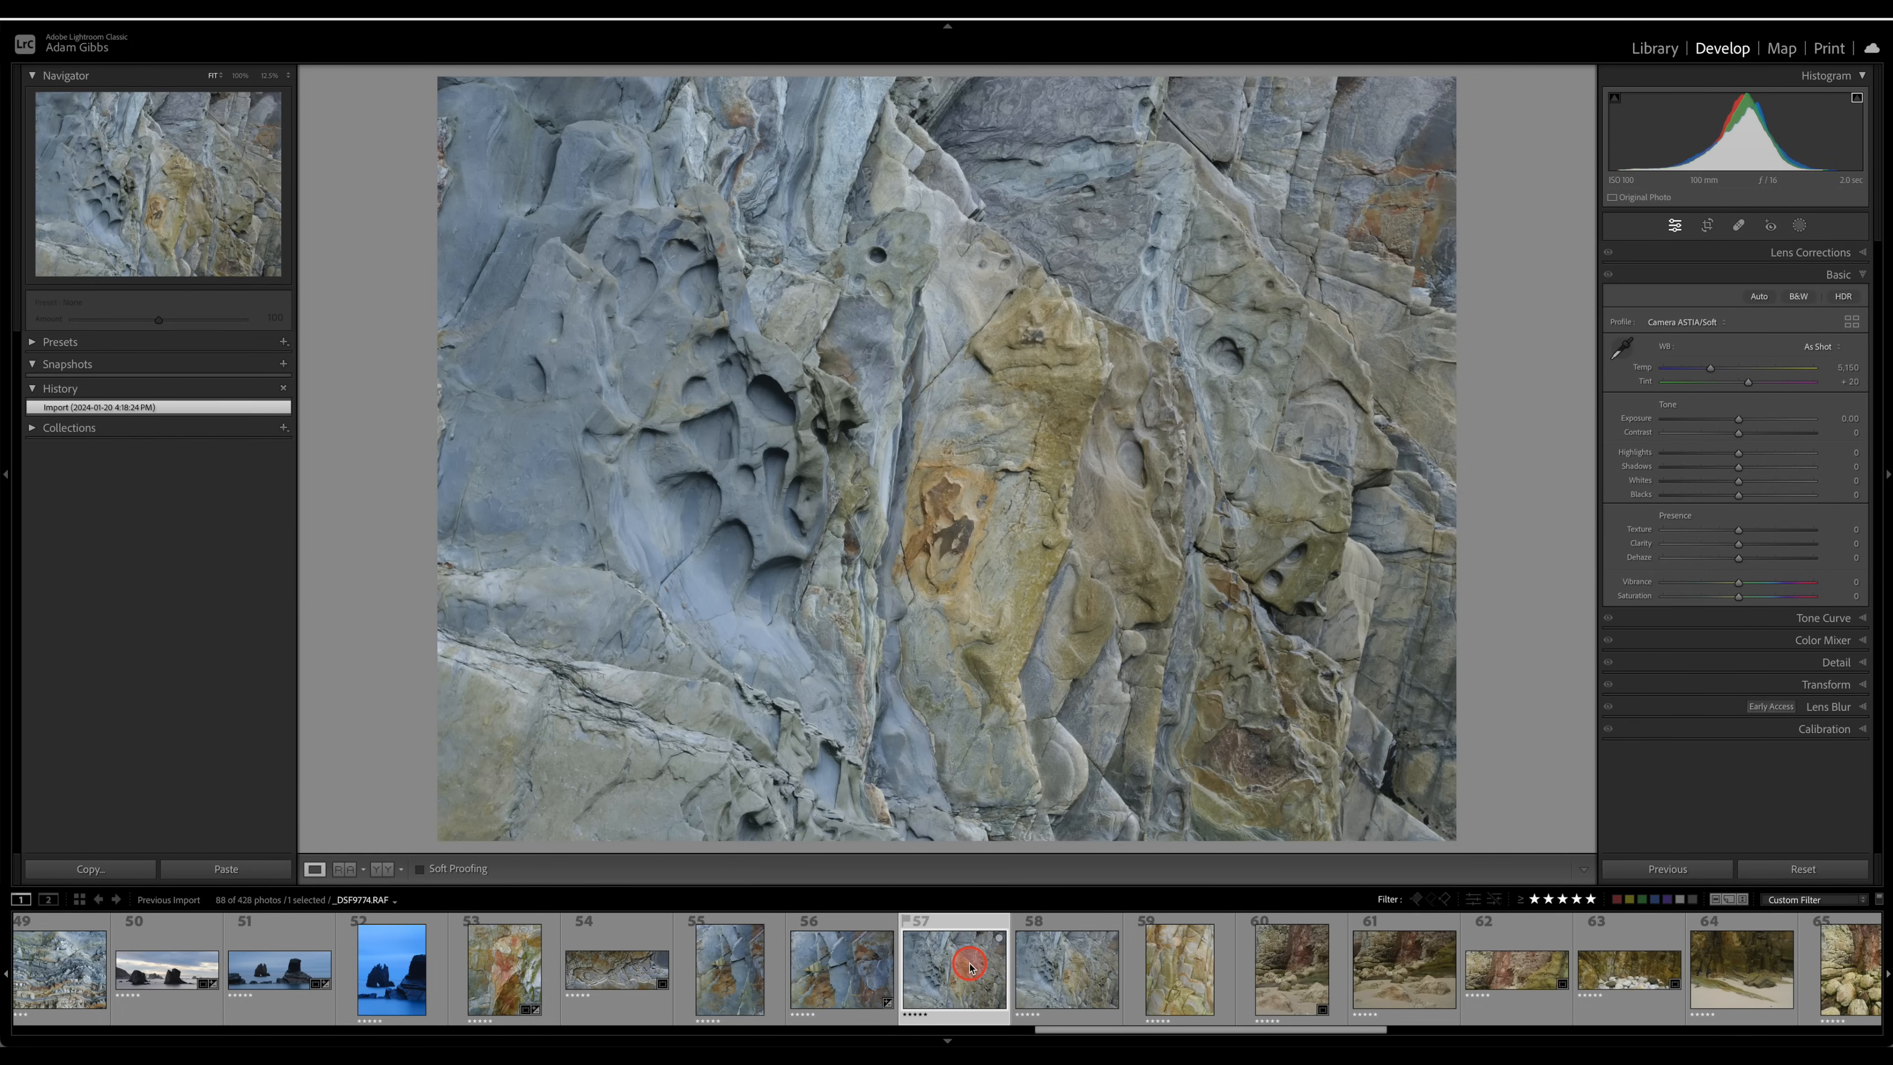
{"action": "left_click", "coordinate": [1060, 970]}
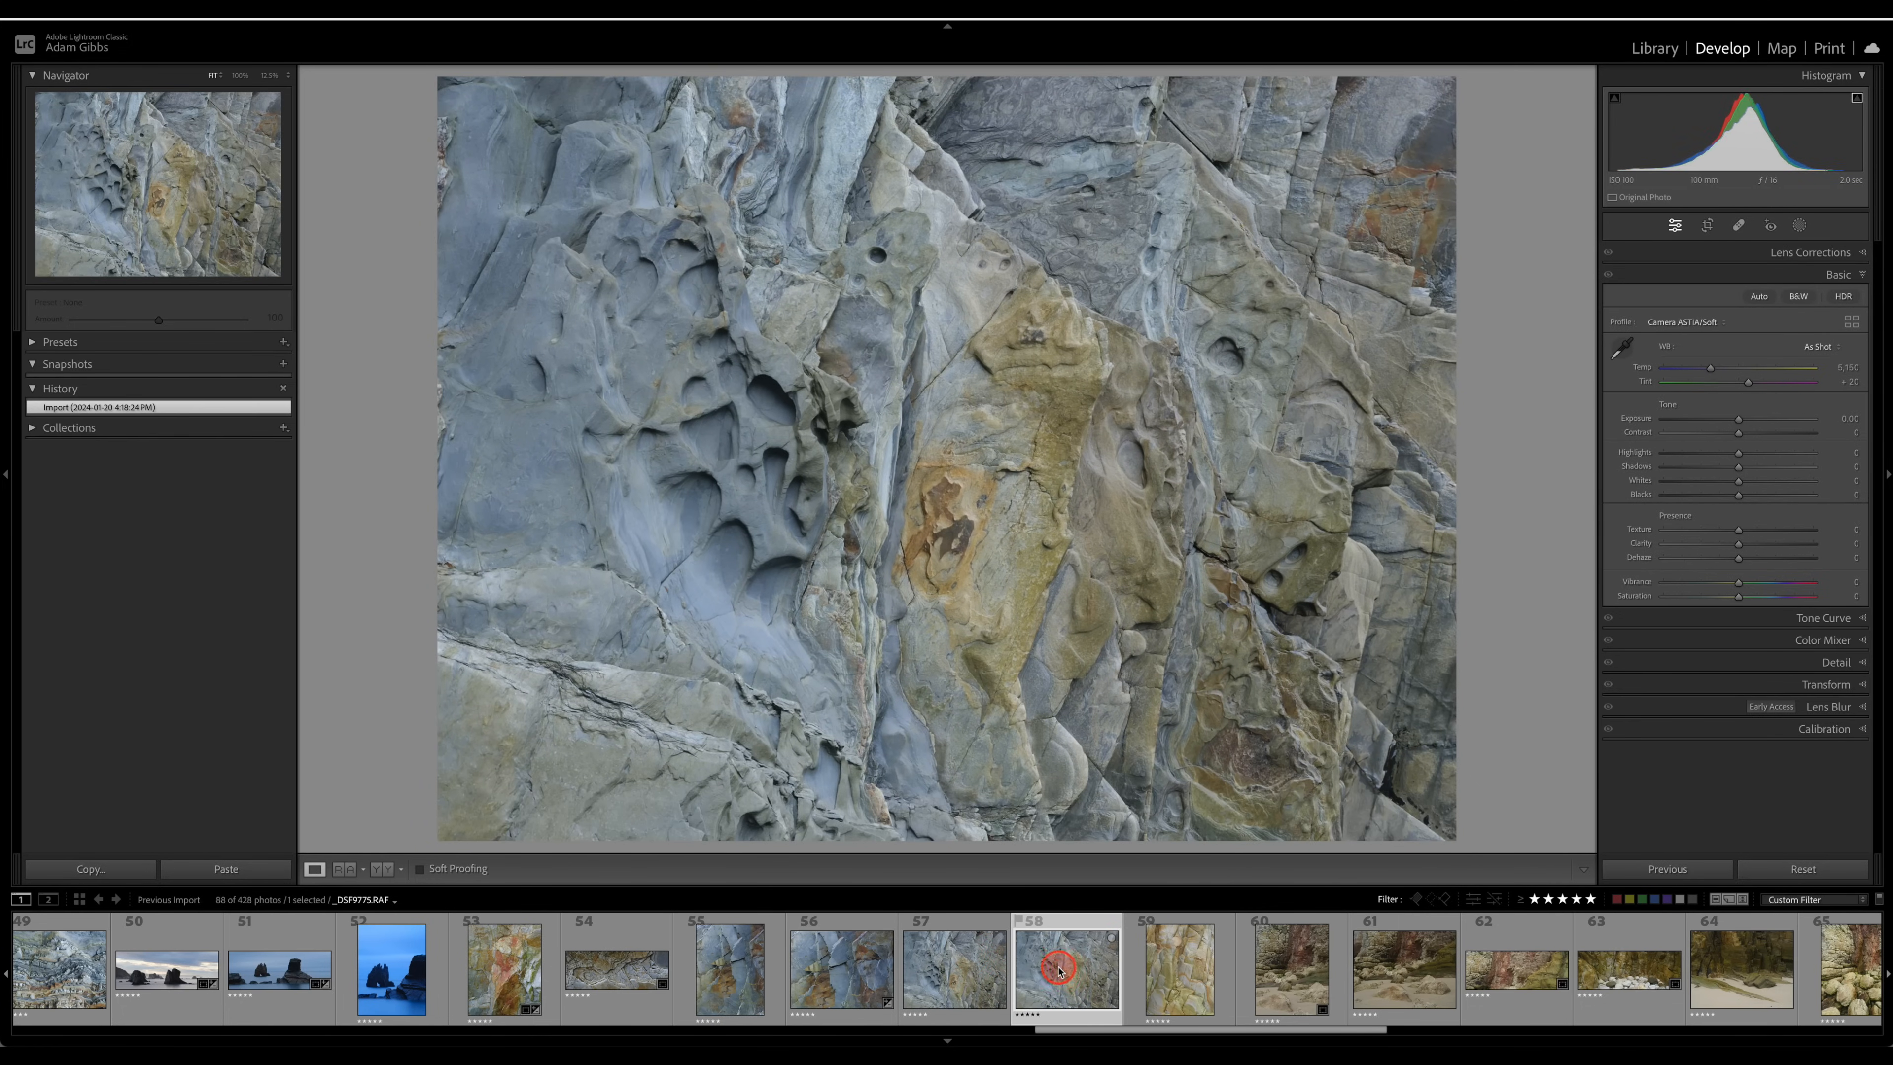
{"action": "left_click", "coordinate": [1085, 500]}
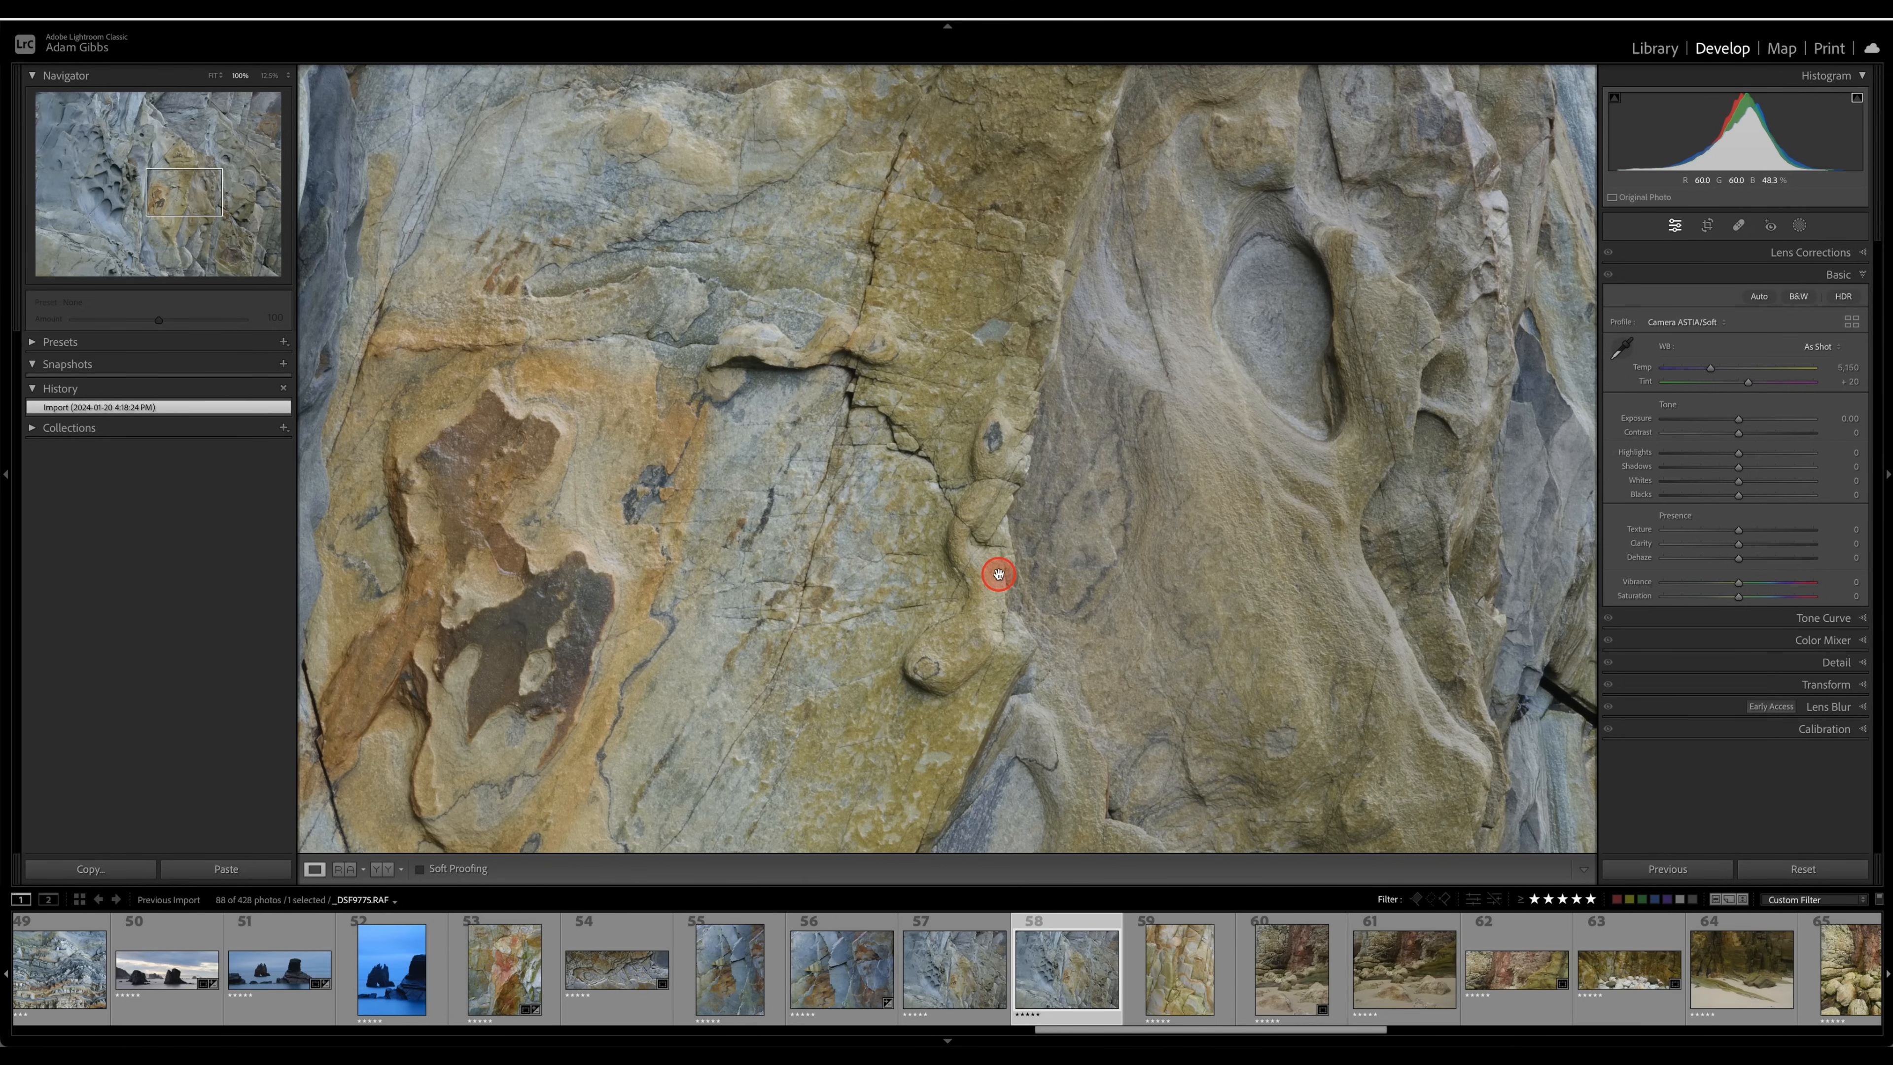
{"action": "left_click_drag", "start_coordinate": [212, 198], "coordinate": [246, 202]}
{"action": "left_click", "coordinate": [991, 508]}
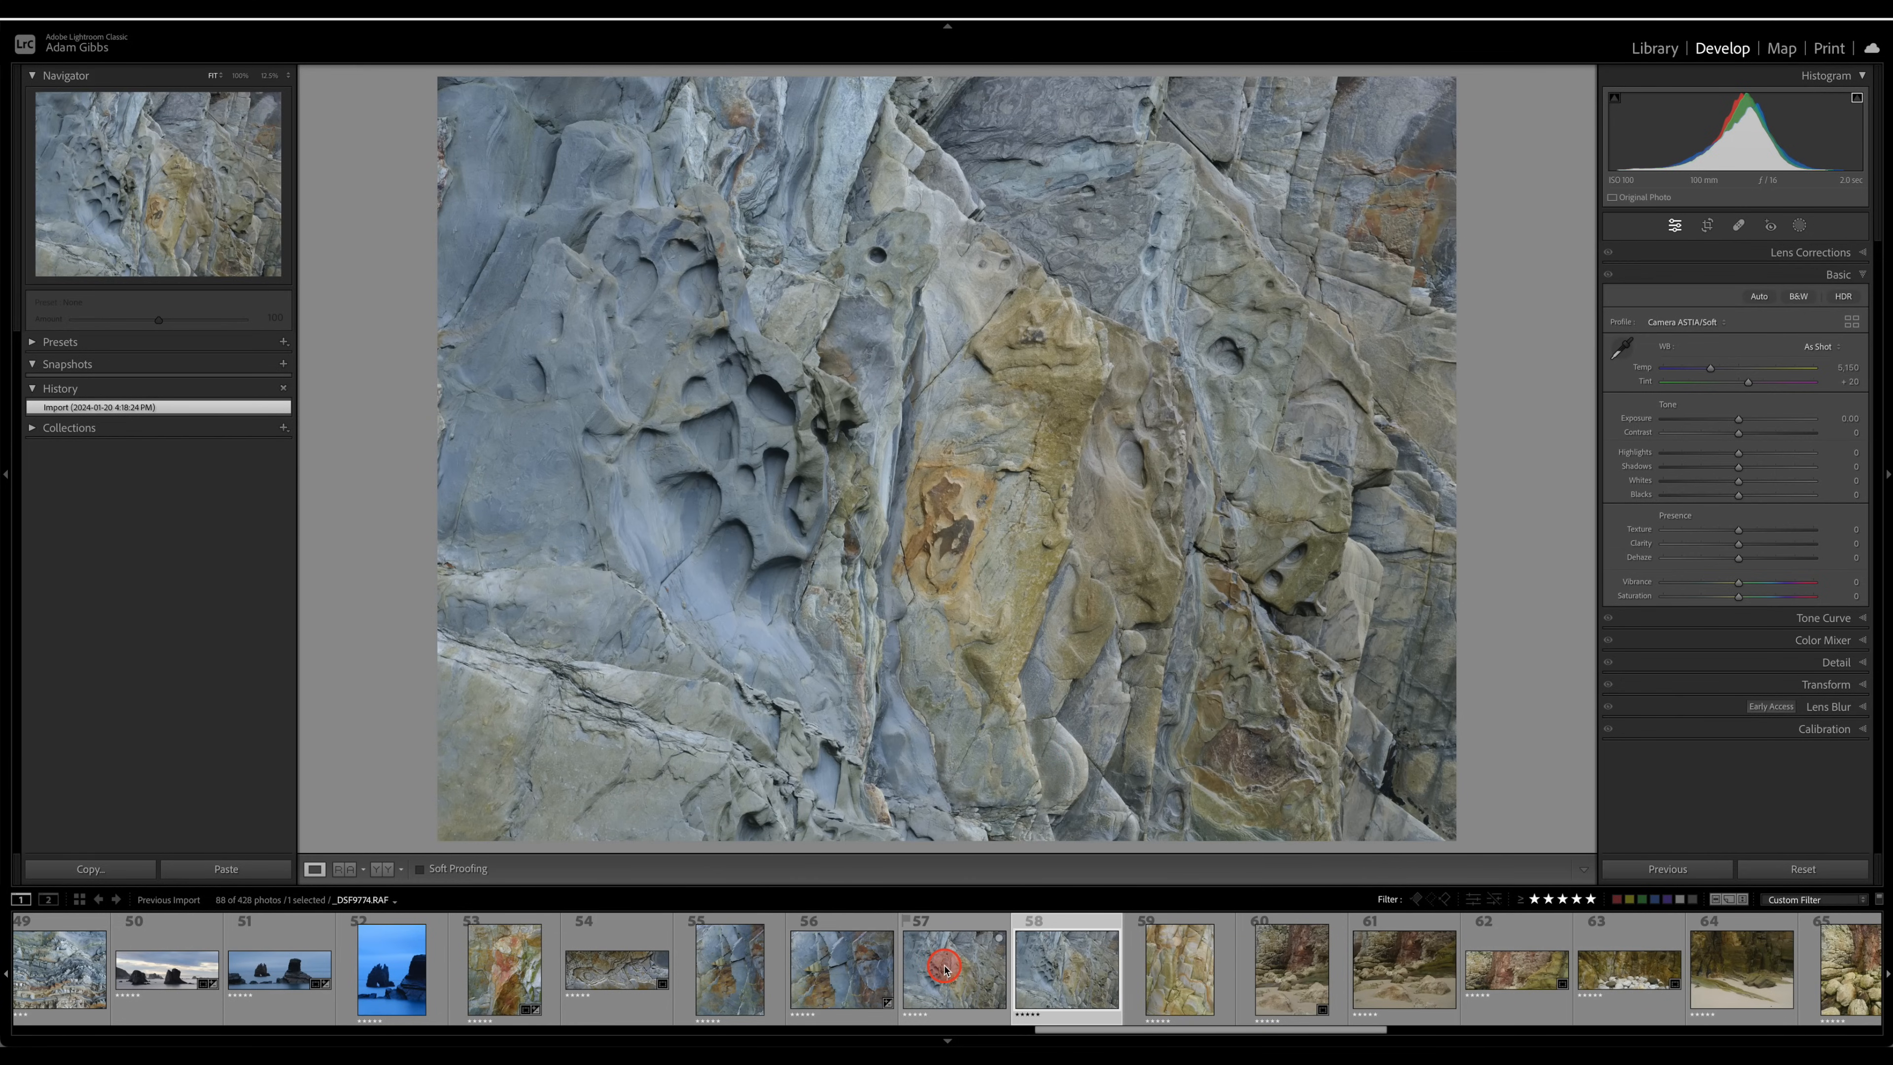
{"action": "left_click", "coordinate": [951, 930]}
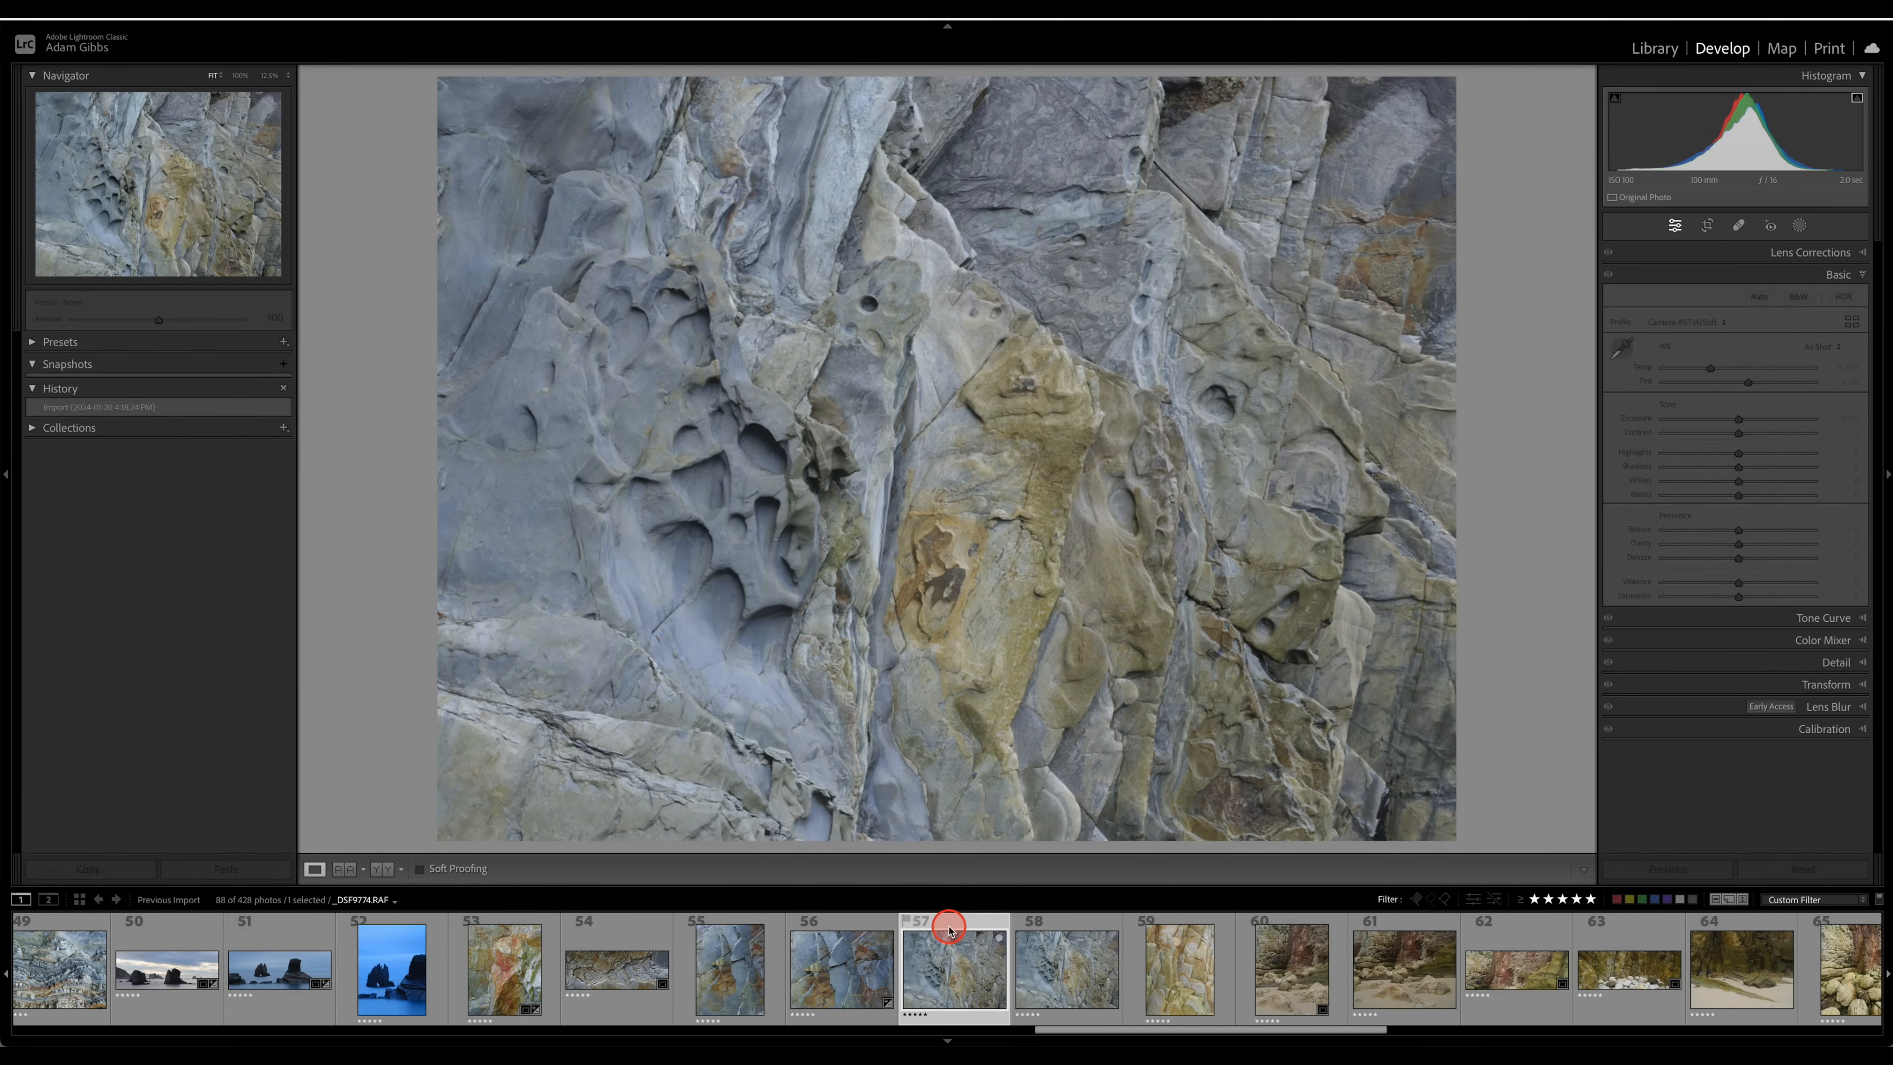
- View the rock-face photo full screen and return to the editing view
{"action": "right_click", "coordinate": [956, 977]}
{"action": "left_click", "coordinate": [989, 1004]}
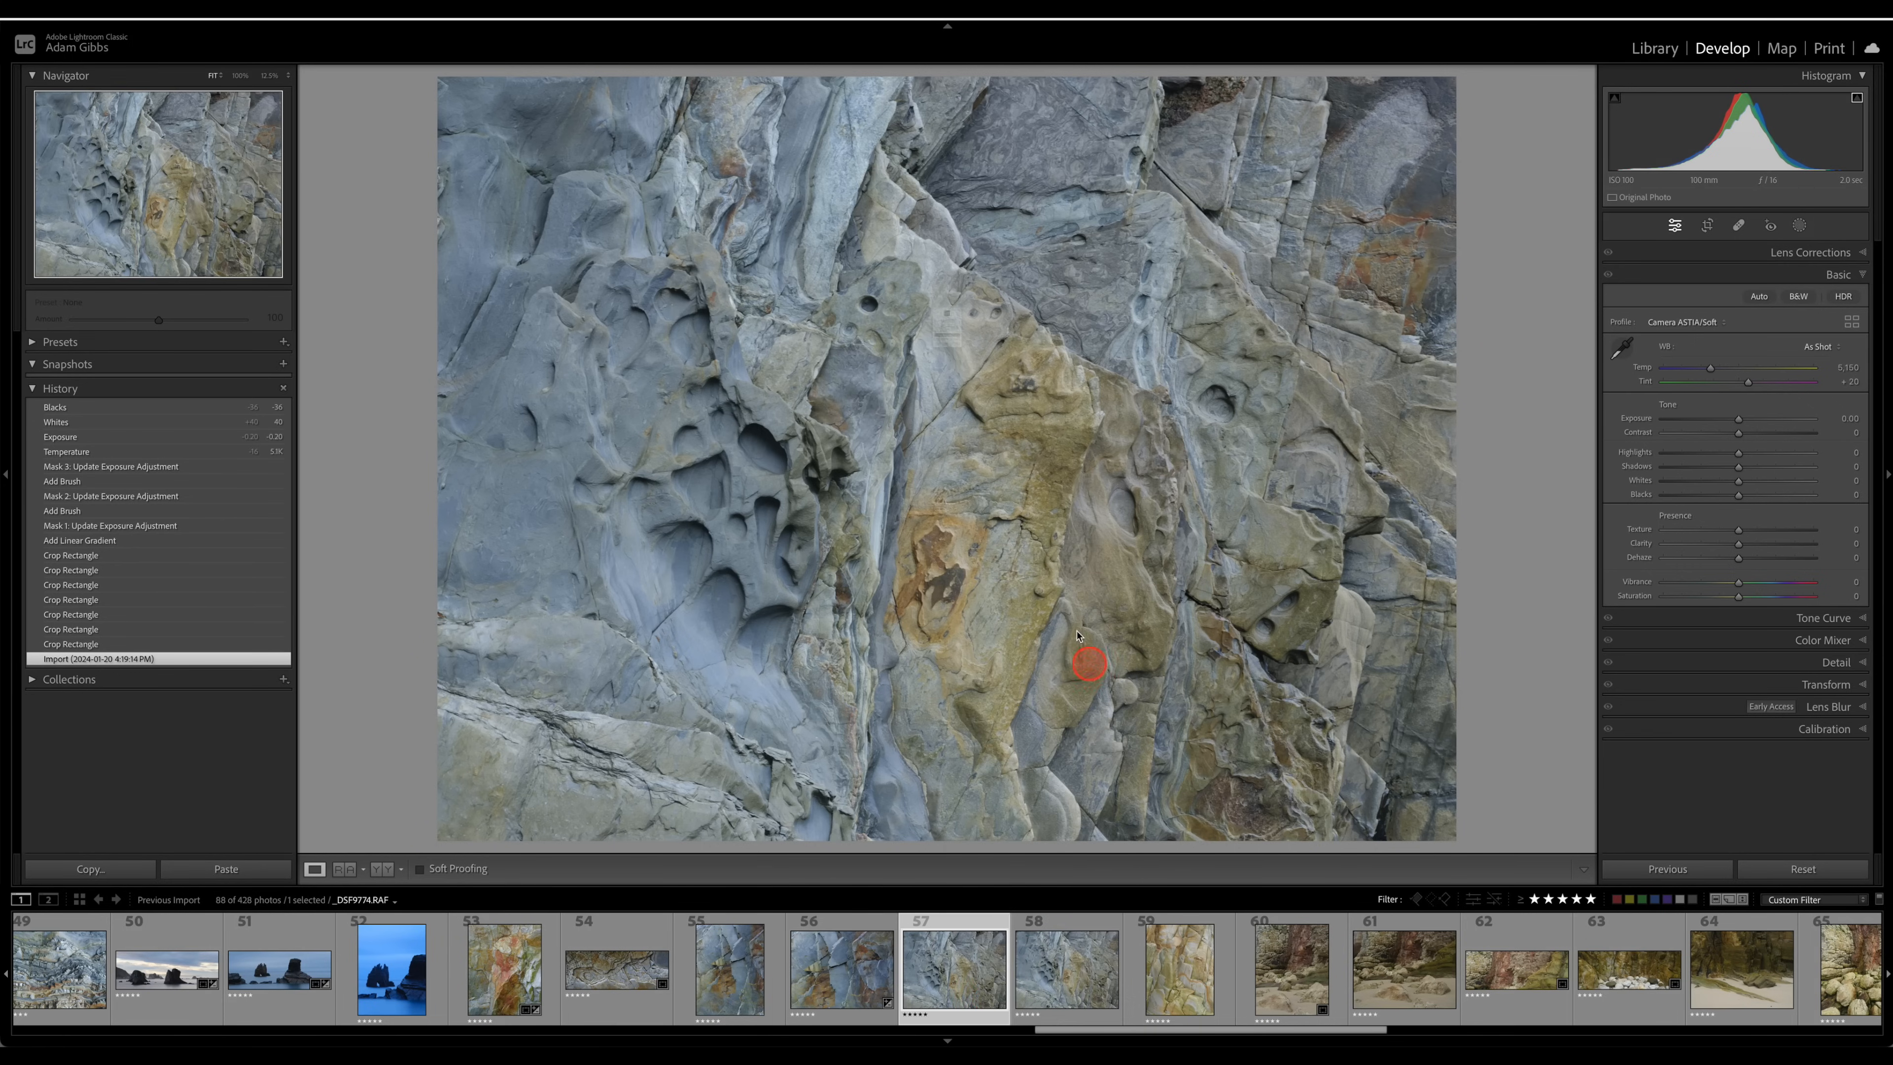
{"action": "left_click", "coordinate": [968, 406]}
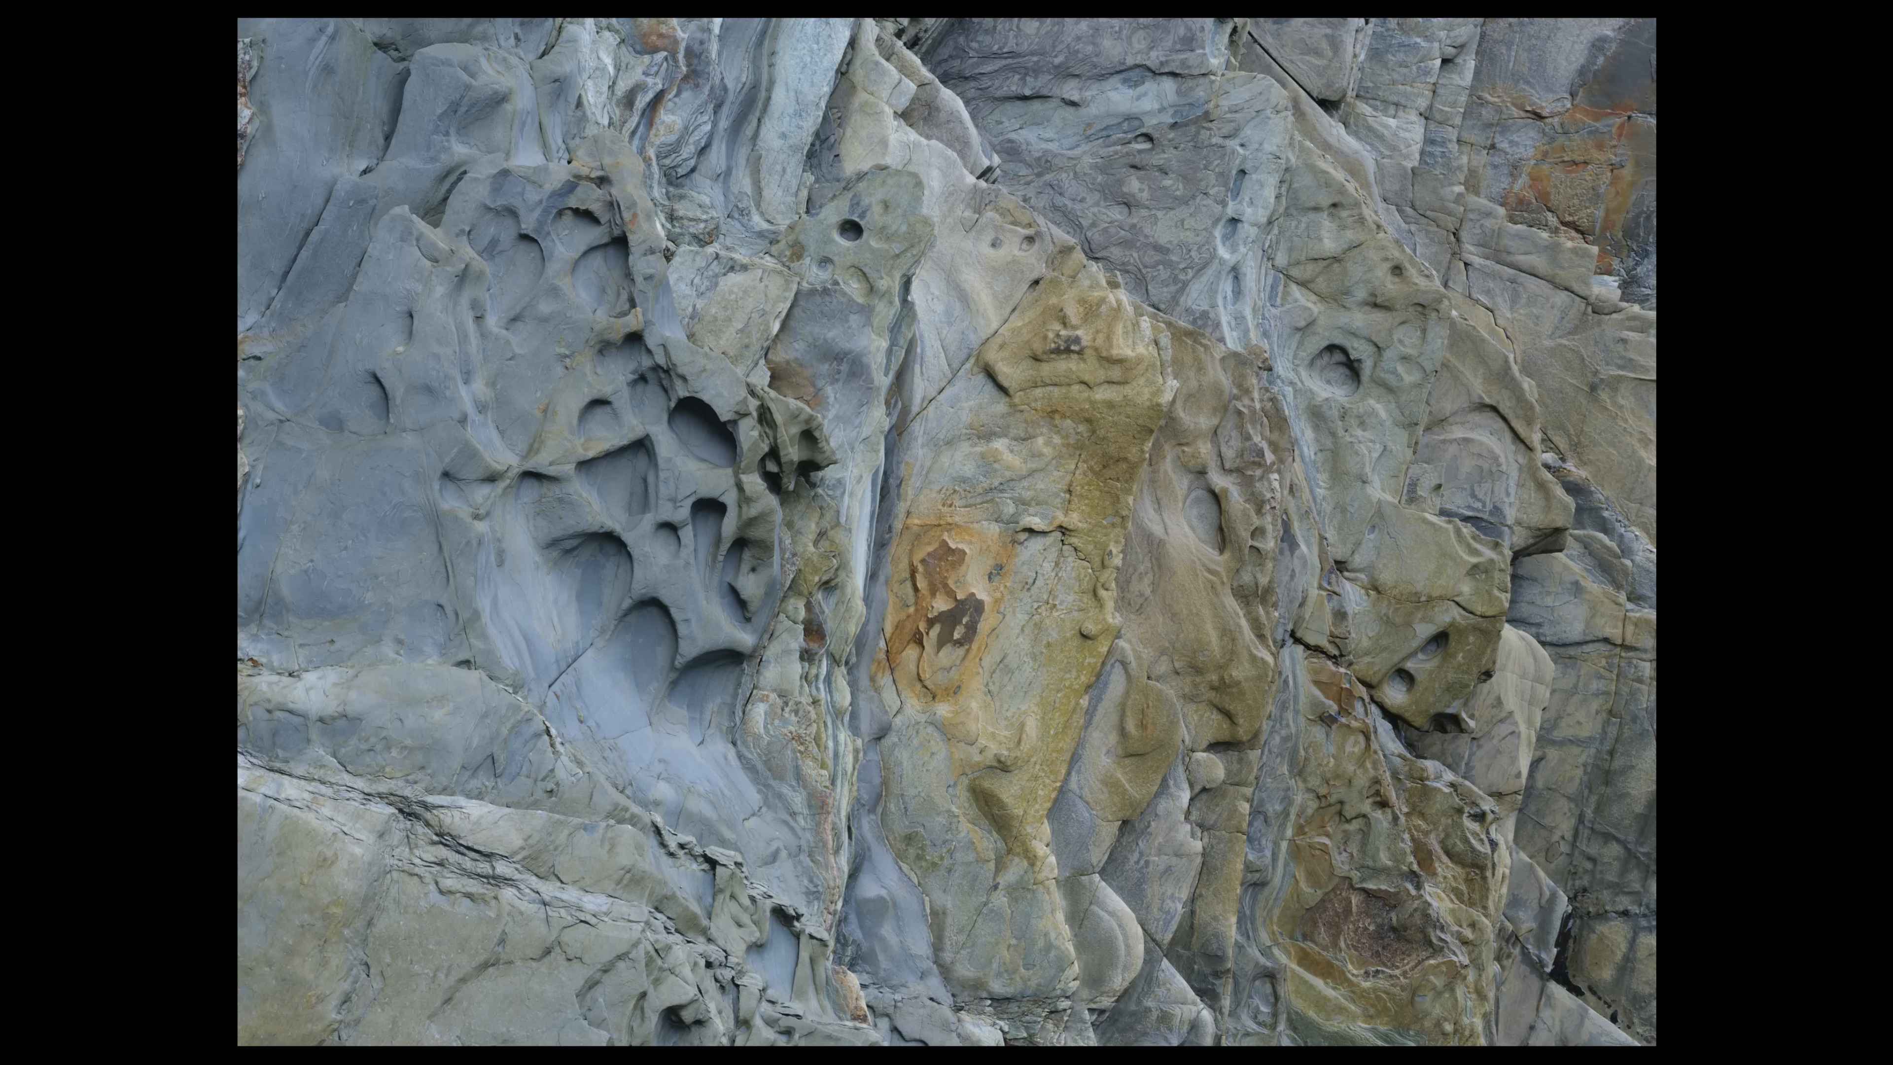
{"action": "key", "text": "f"}
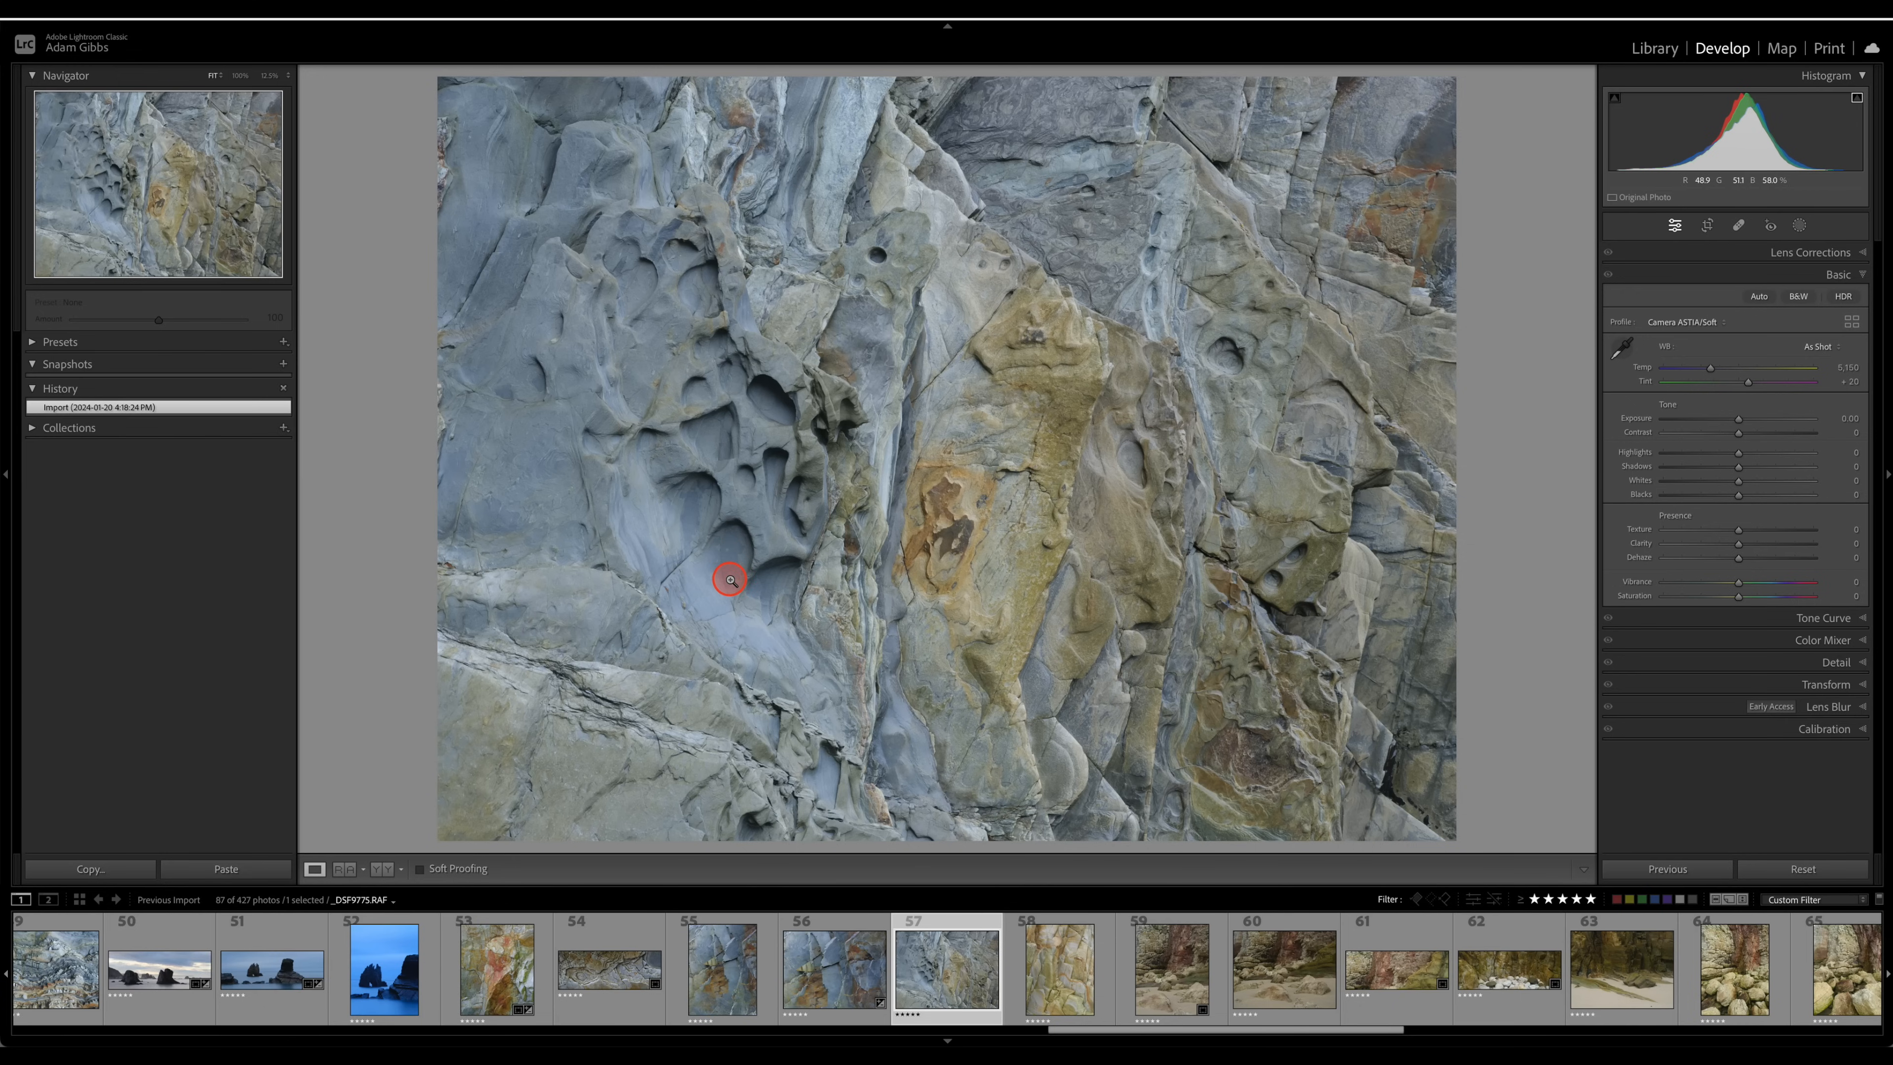
- Crop _DSF9775.RAF to the 4 x 5 / 8 x 10 aspect ratio, trimming the photo's left side and bottom edge
{"action": "left_click", "coordinate": [1711, 227]}
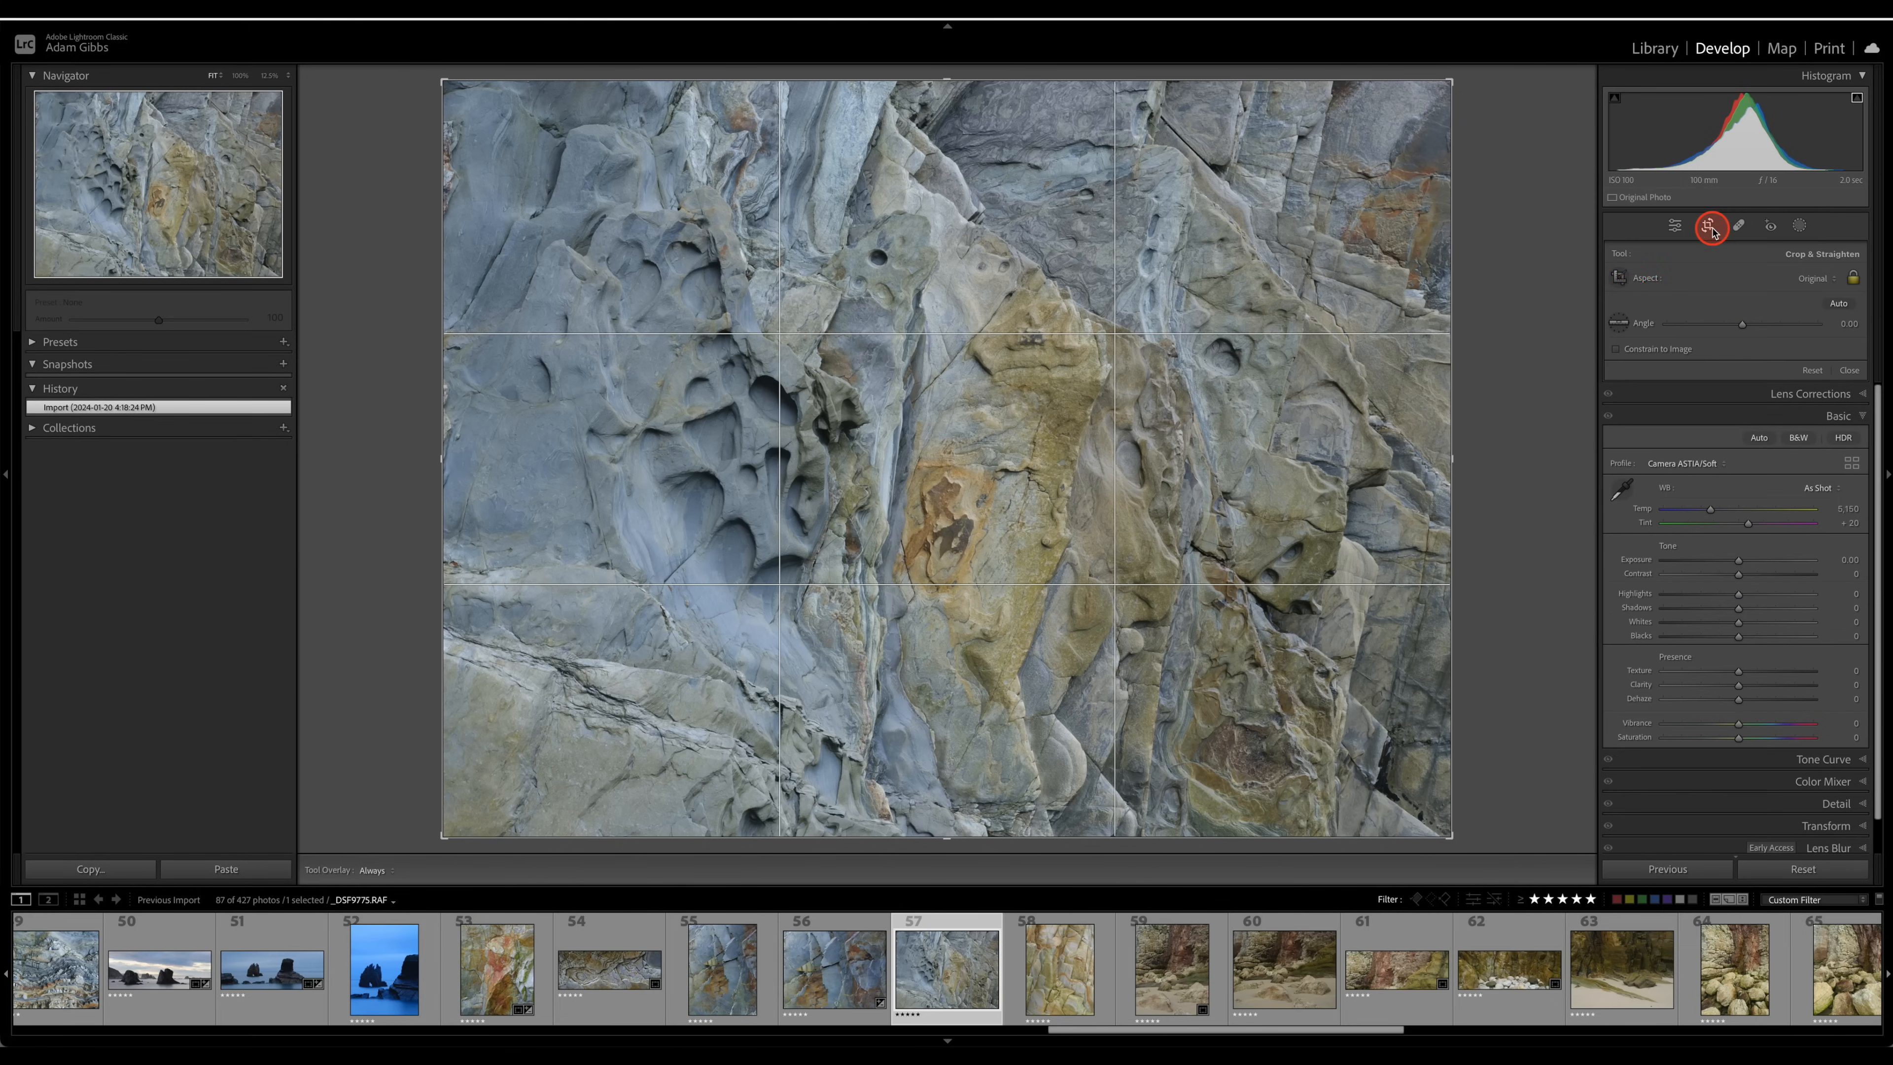
{"action": "left_click", "coordinate": [1814, 280]}
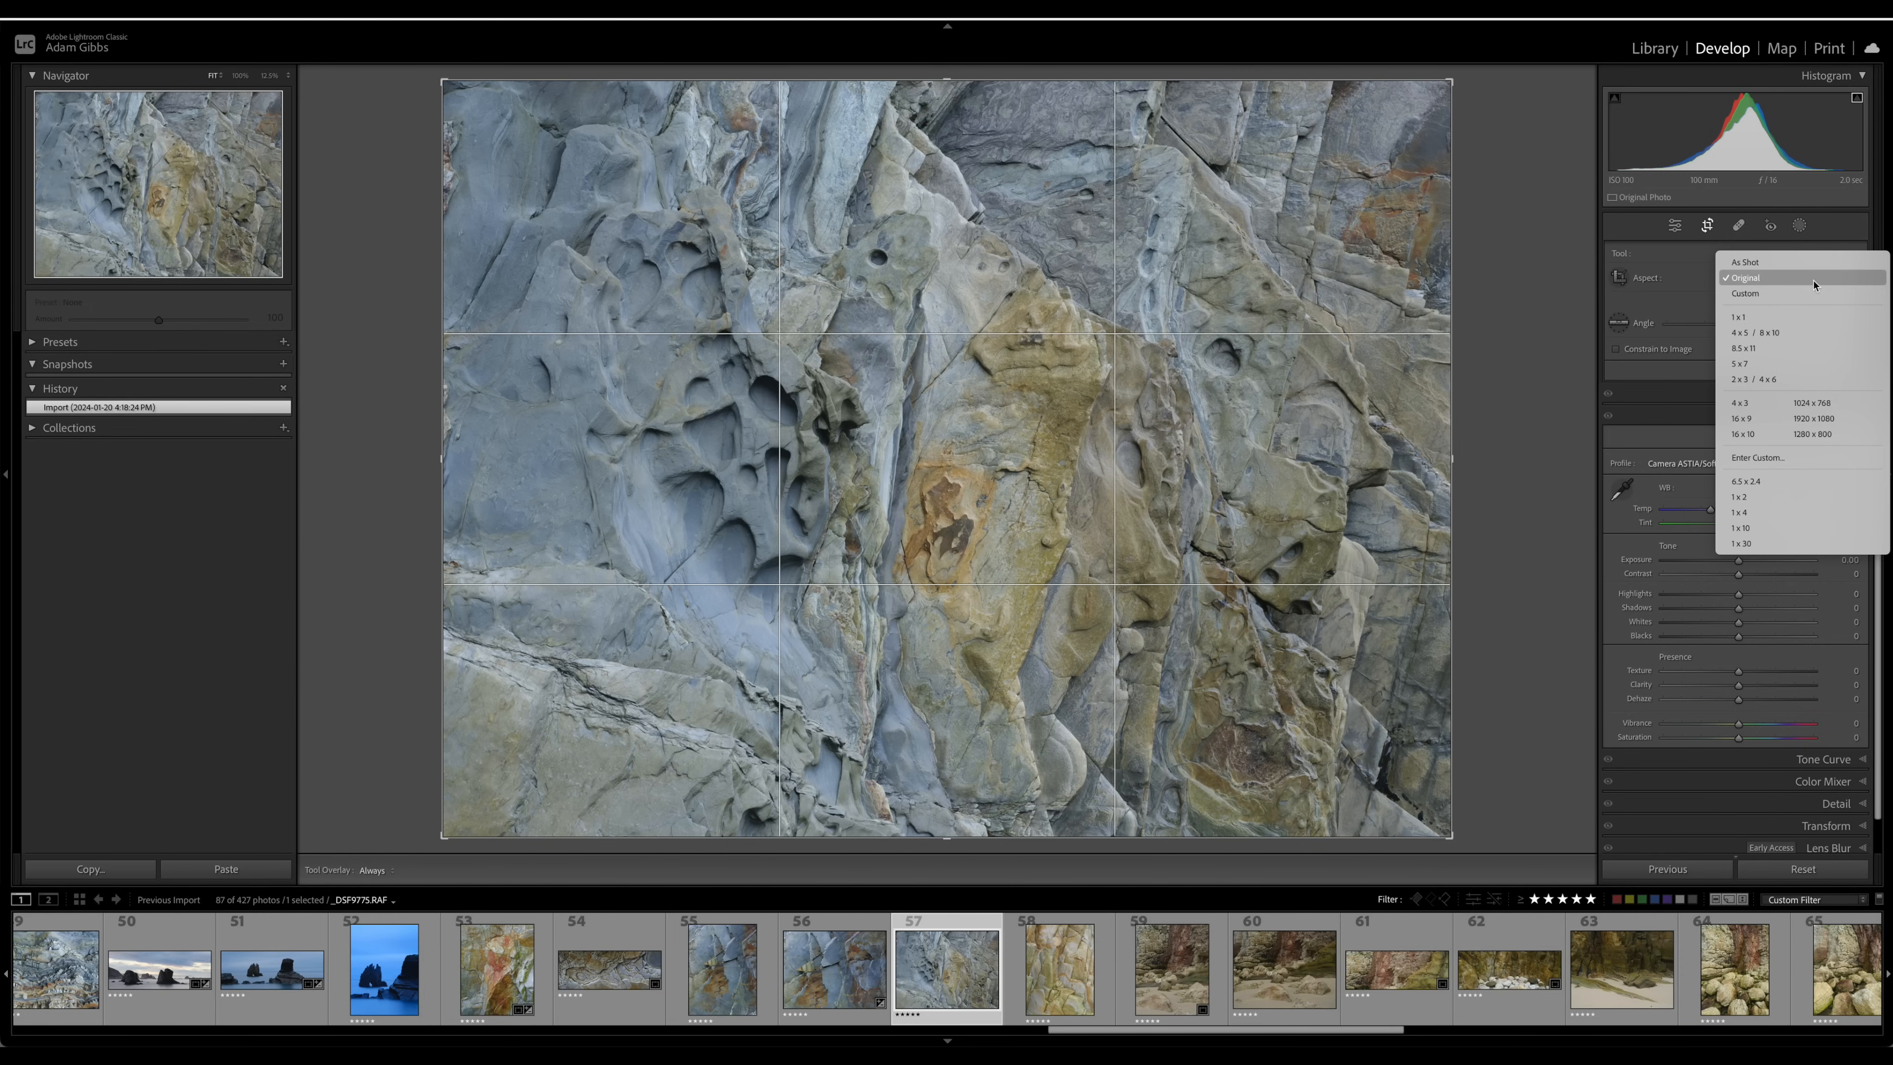
{"action": "left_click", "coordinate": [1781, 331]}
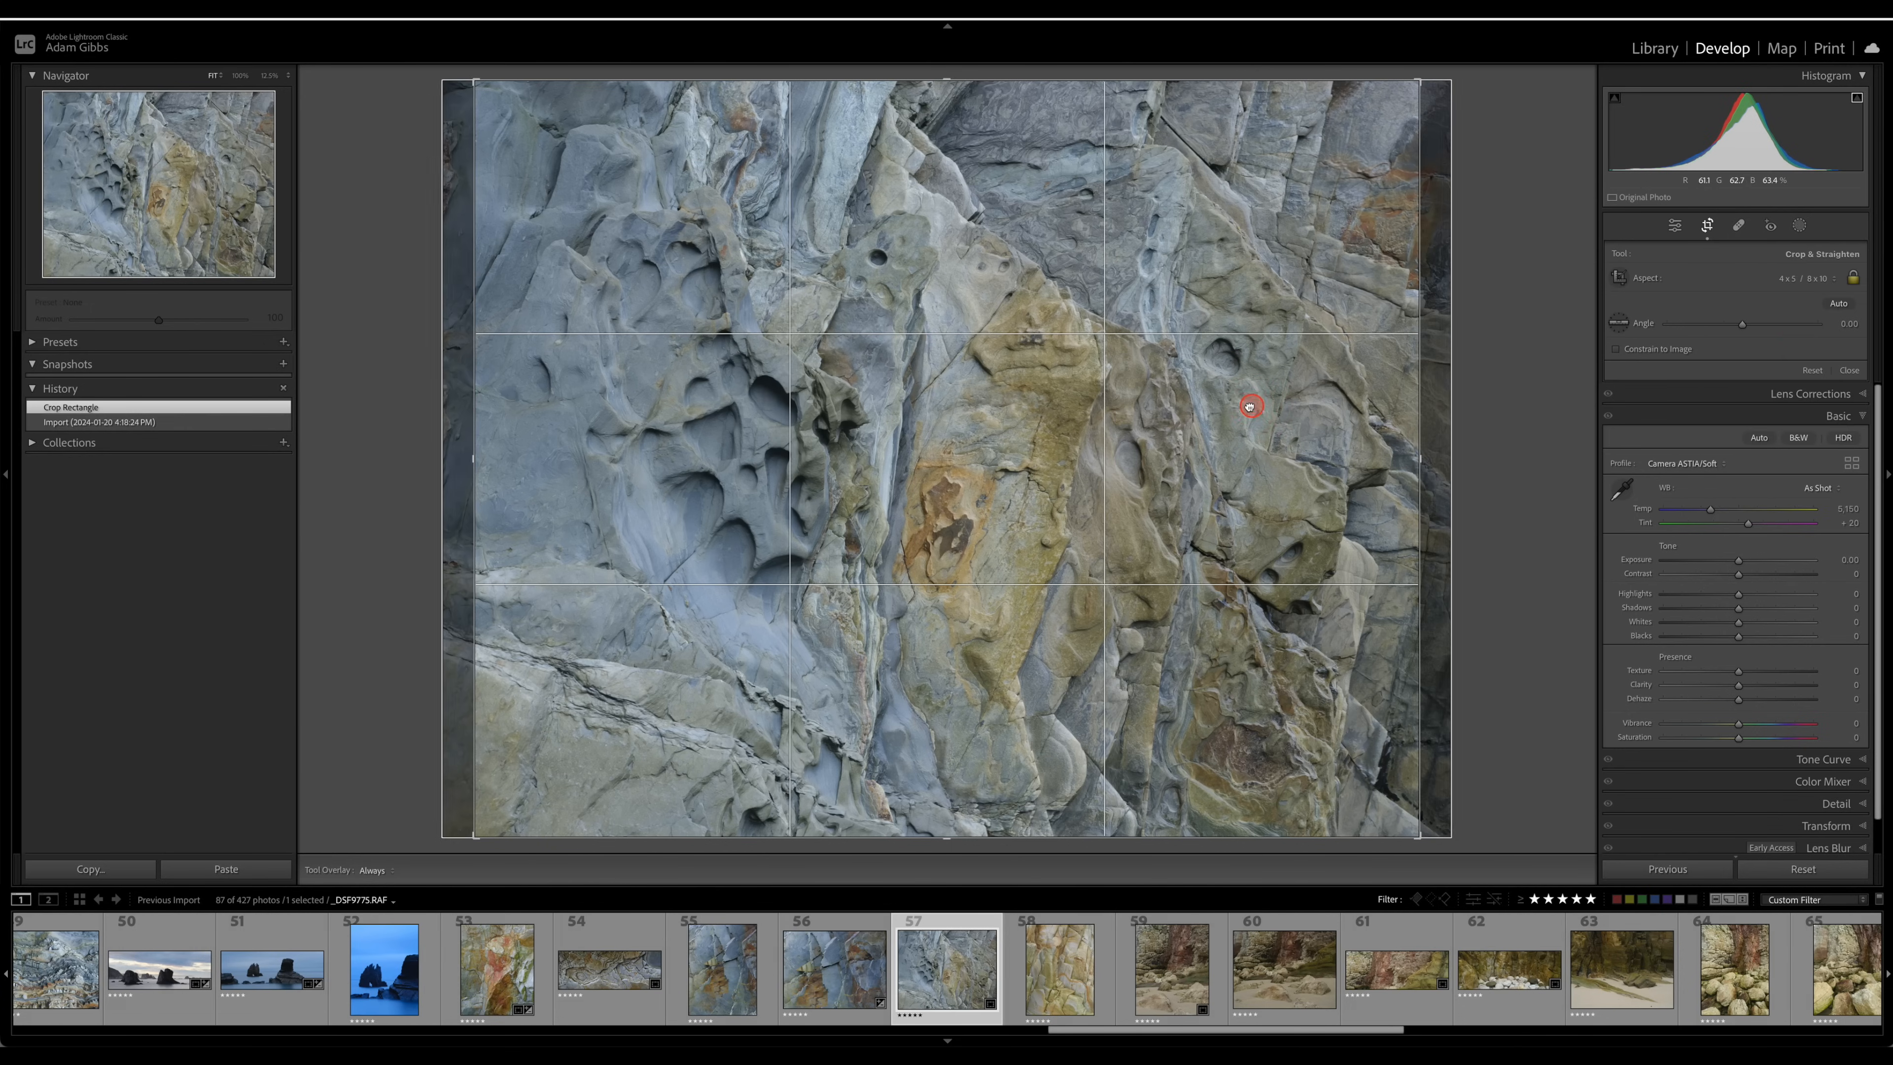
{"action": "left_click_drag", "start_coordinate": [1251, 401], "coordinate": [1129, 393]}
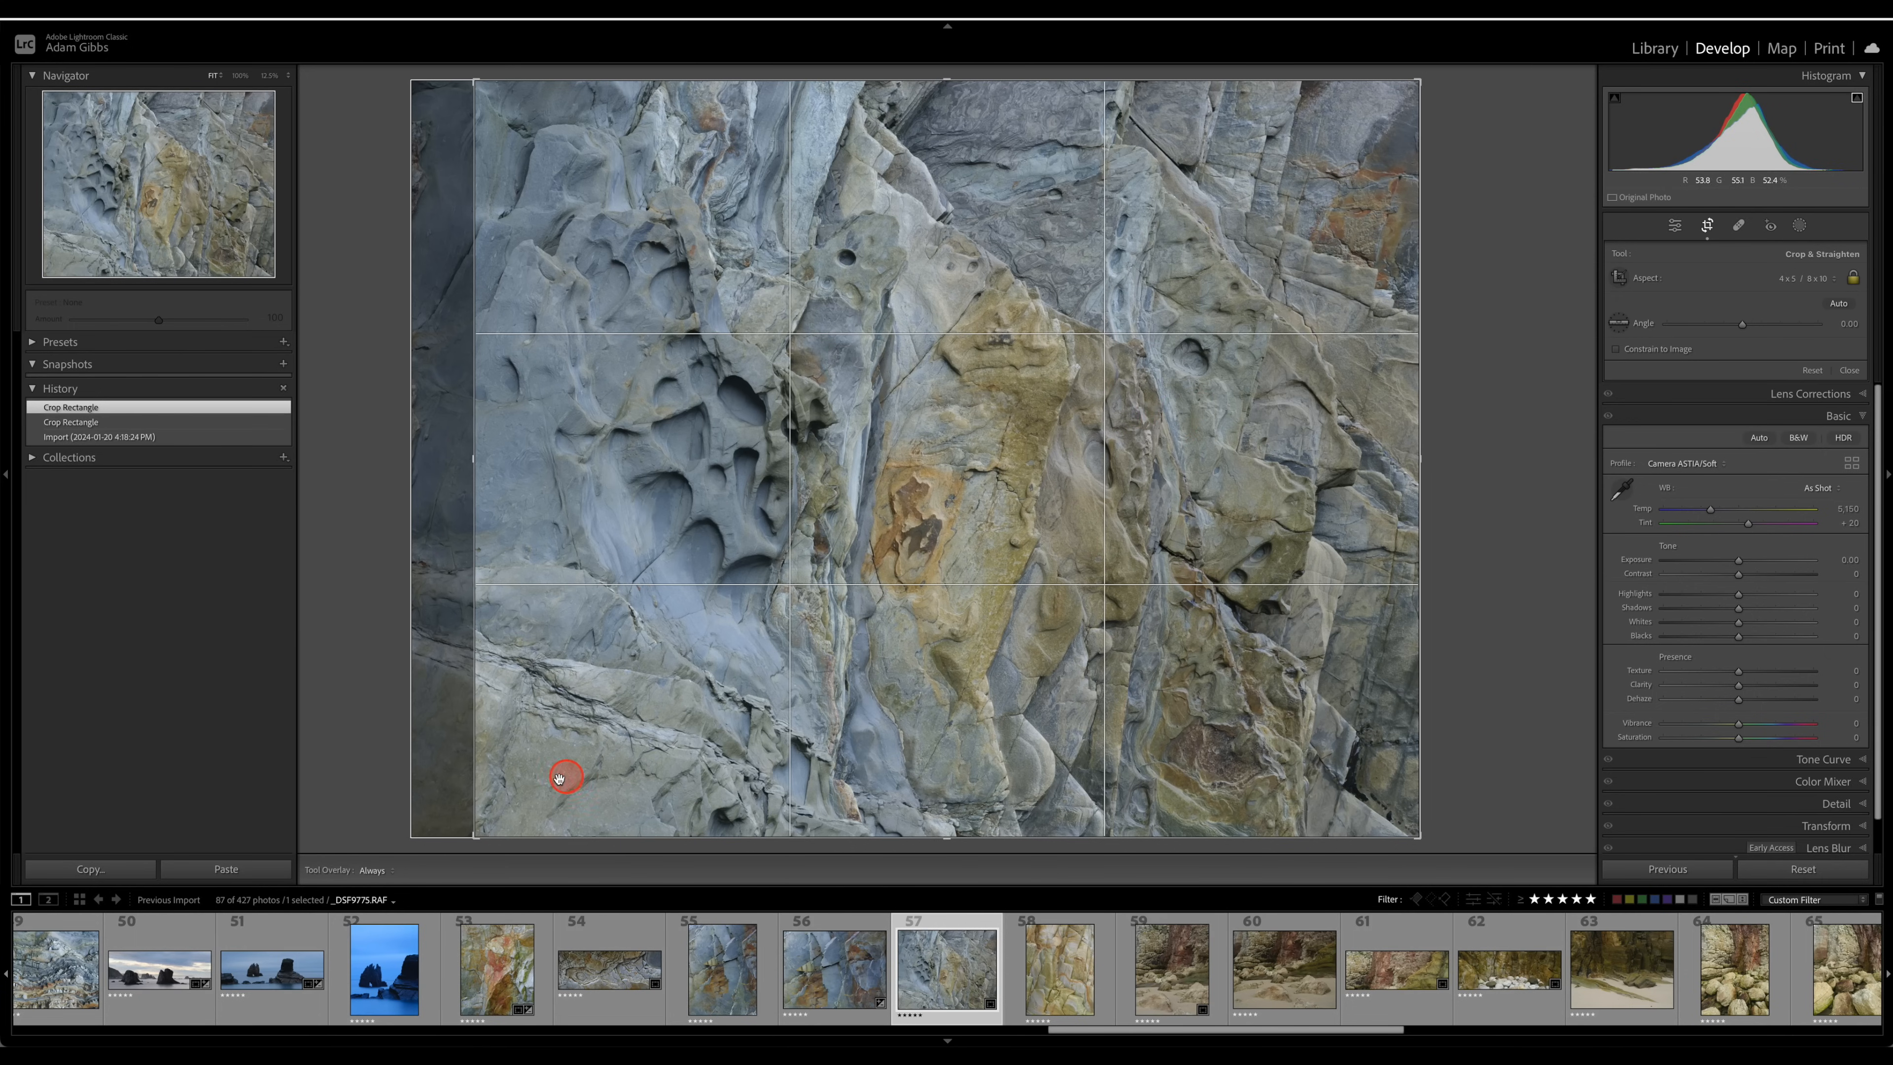
{"action": "left_click_drag", "start_coordinate": [474, 832], "coordinate": [489, 820]}
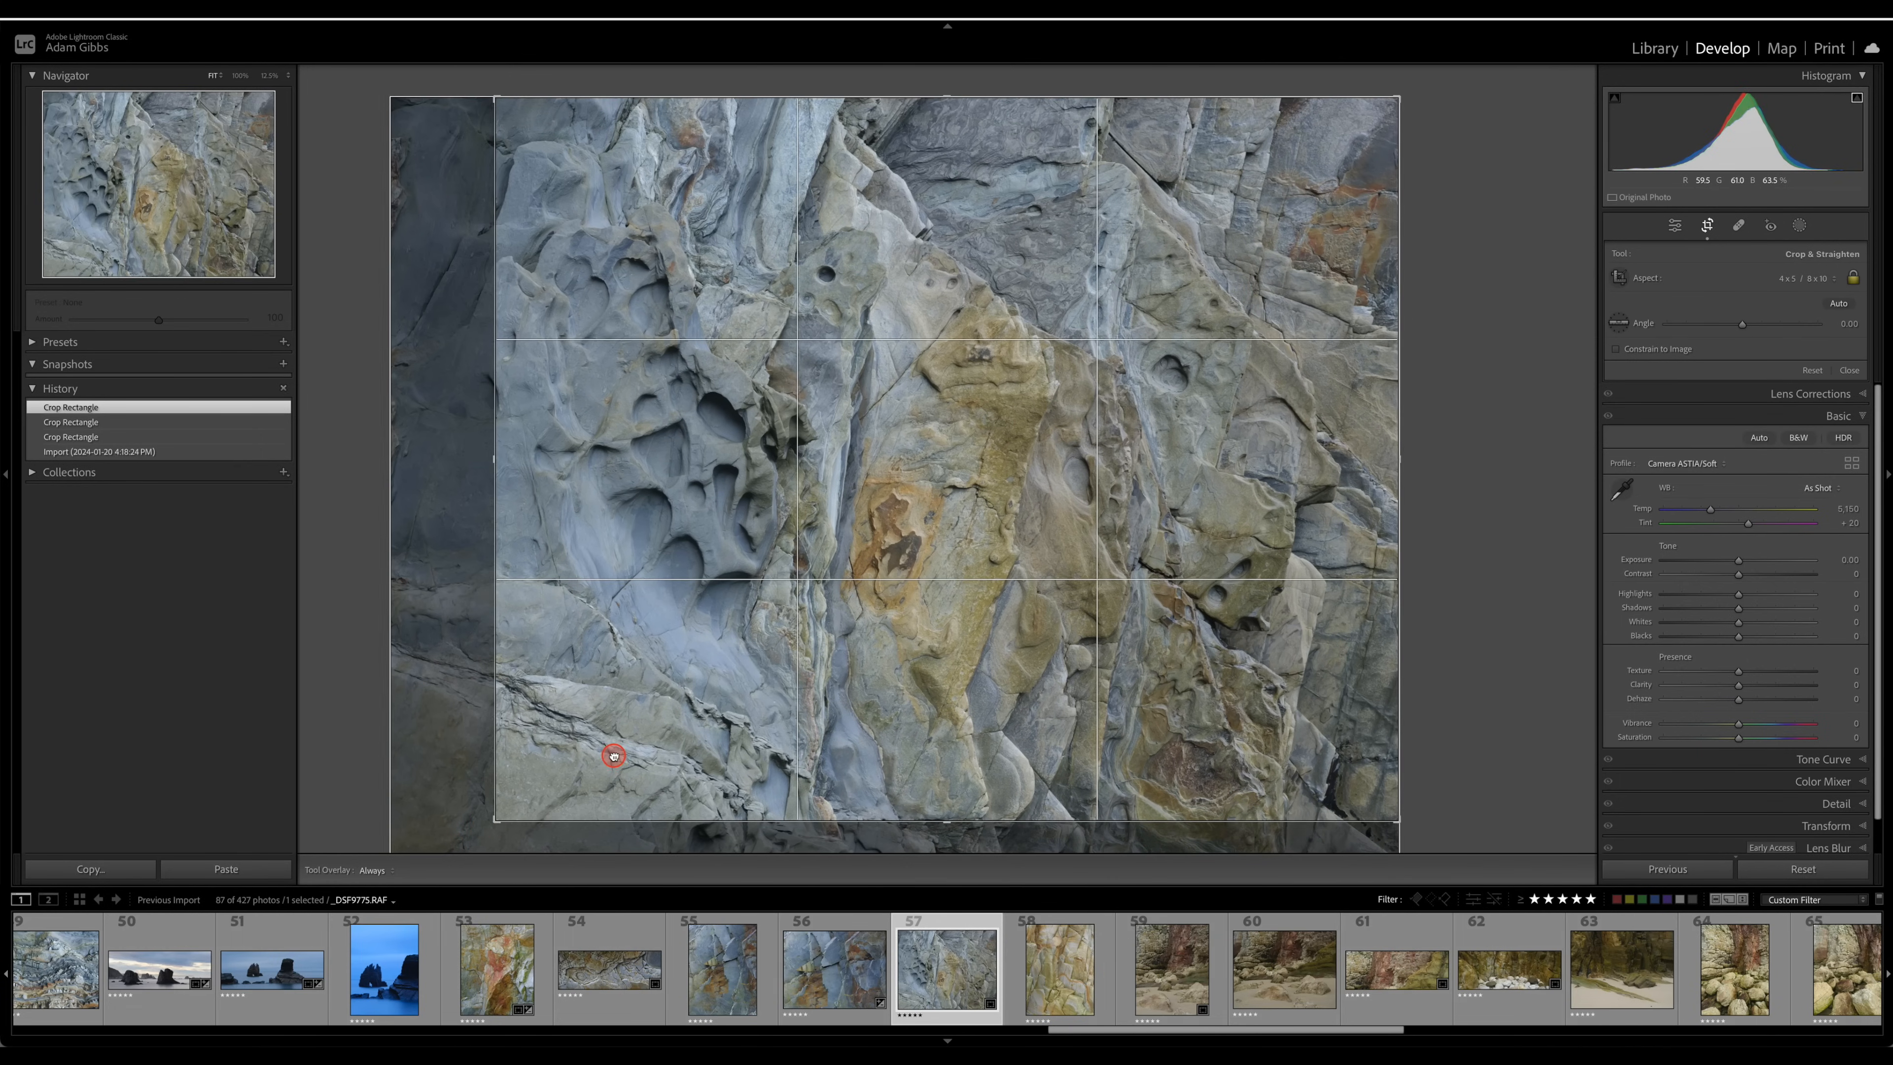
{"action": "left_click", "coordinate": [613, 756]}
{"action": "key", "text": "Return"}
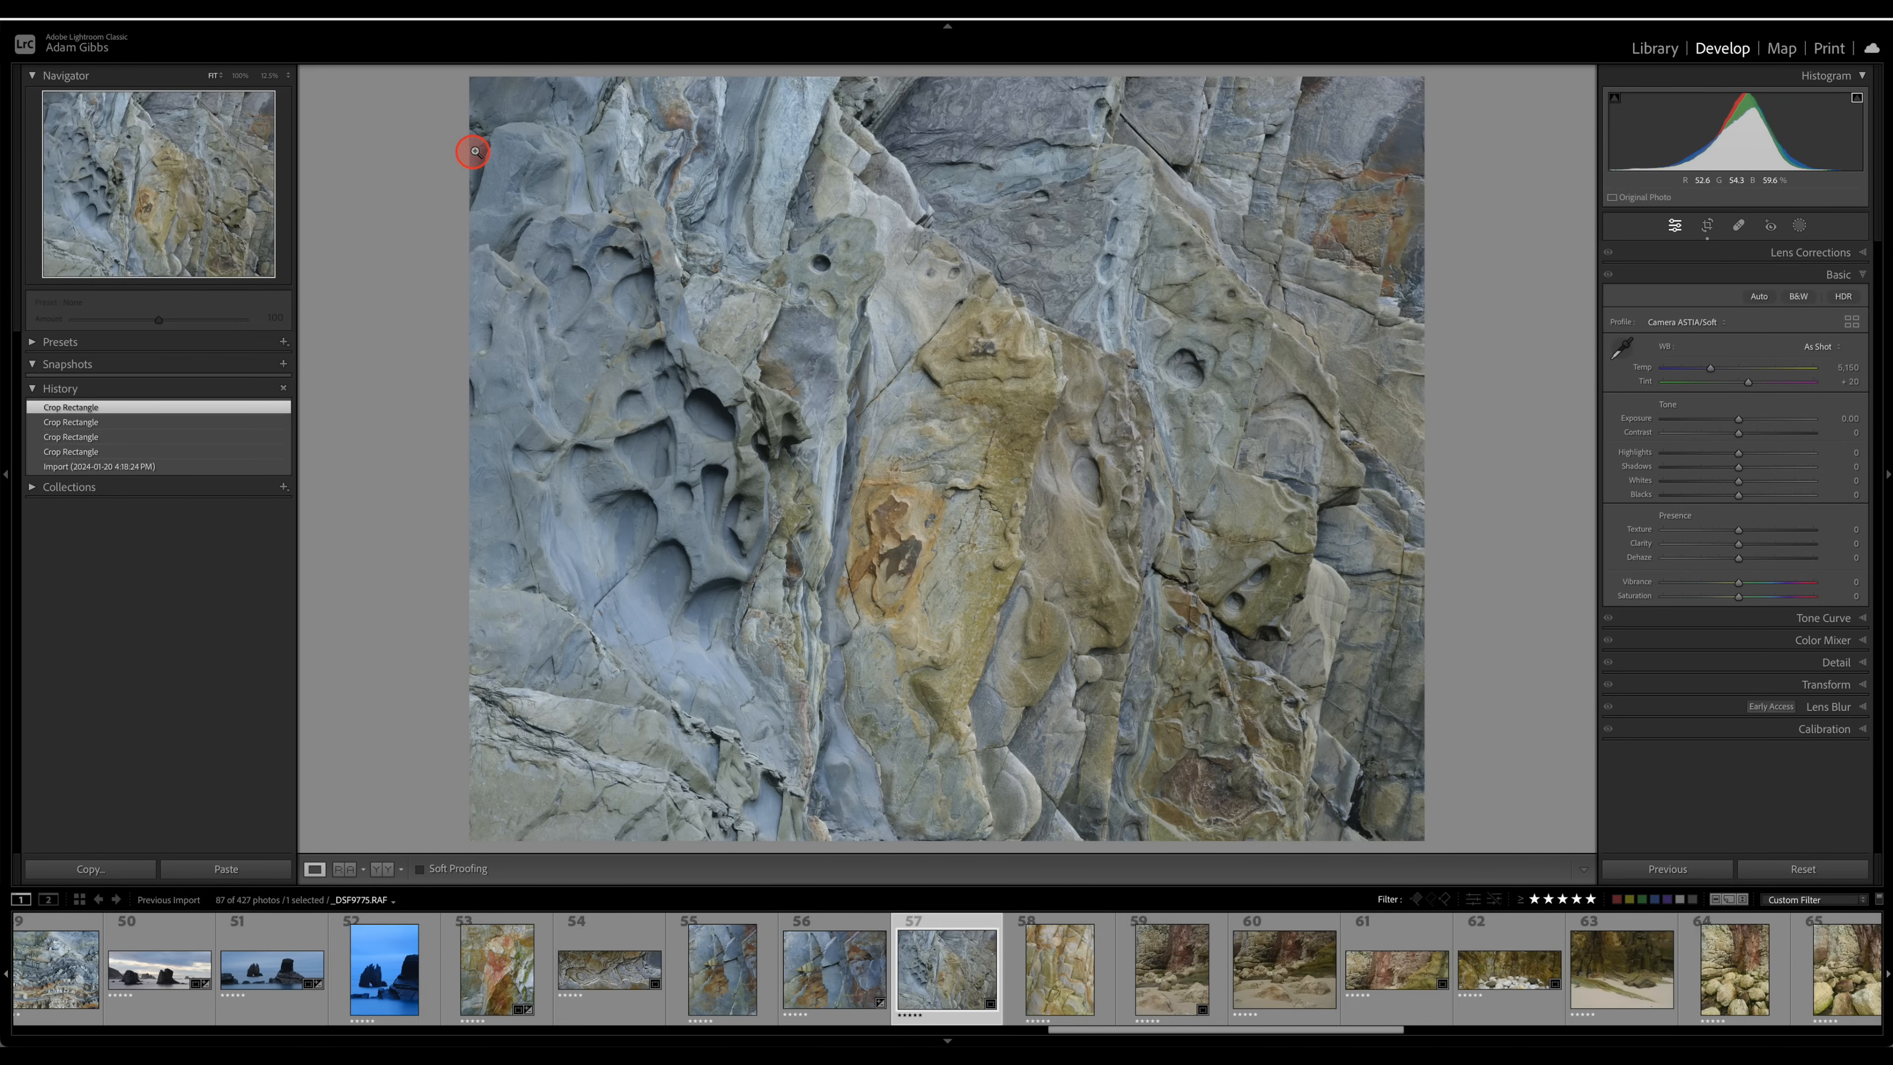
- Tighten the crop slightly from its upper-left corner and shift the framing up to the photo's top edge
{"action": "left_click", "coordinate": [1708, 226]}
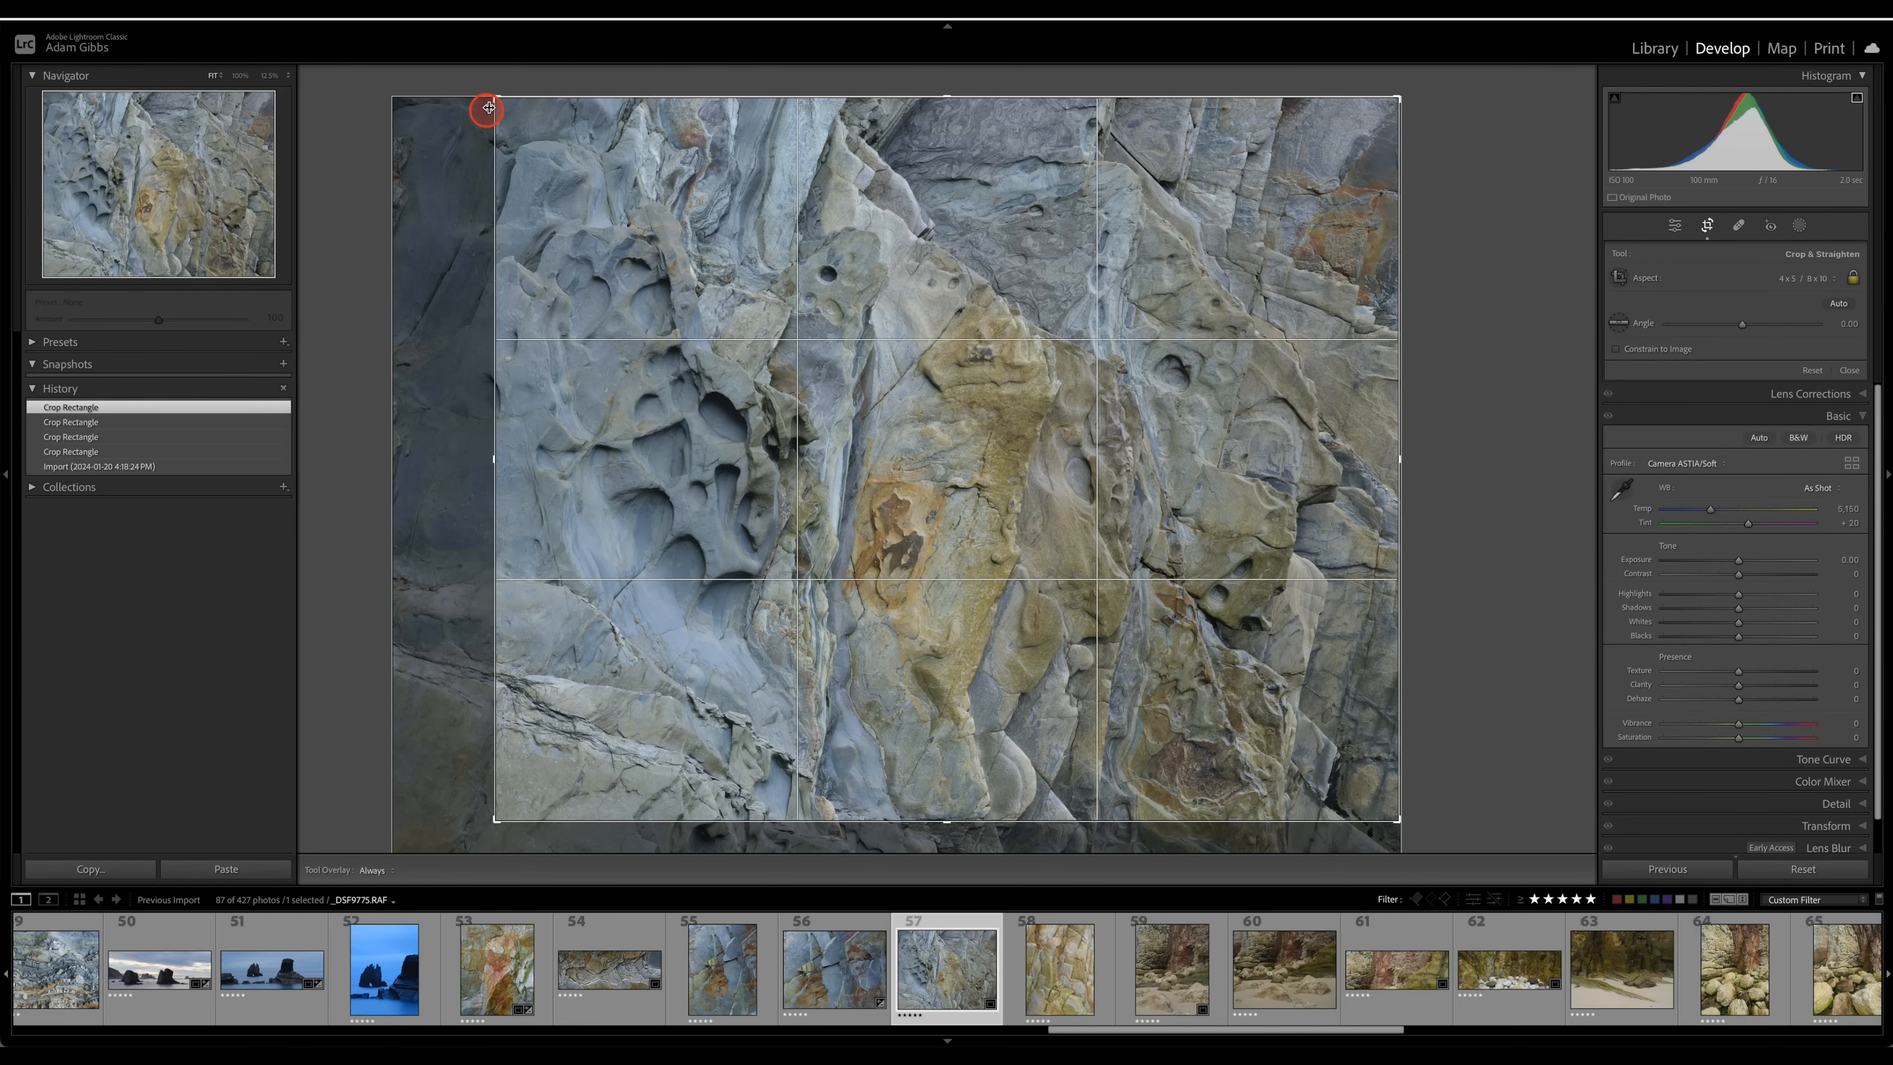
{"action": "left_click_drag", "start_coordinate": [497, 102], "coordinate": [507, 106]}
{"action": "left_click_drag", "start_coordinate": [612, 237], "coordinate": [616, 257]}
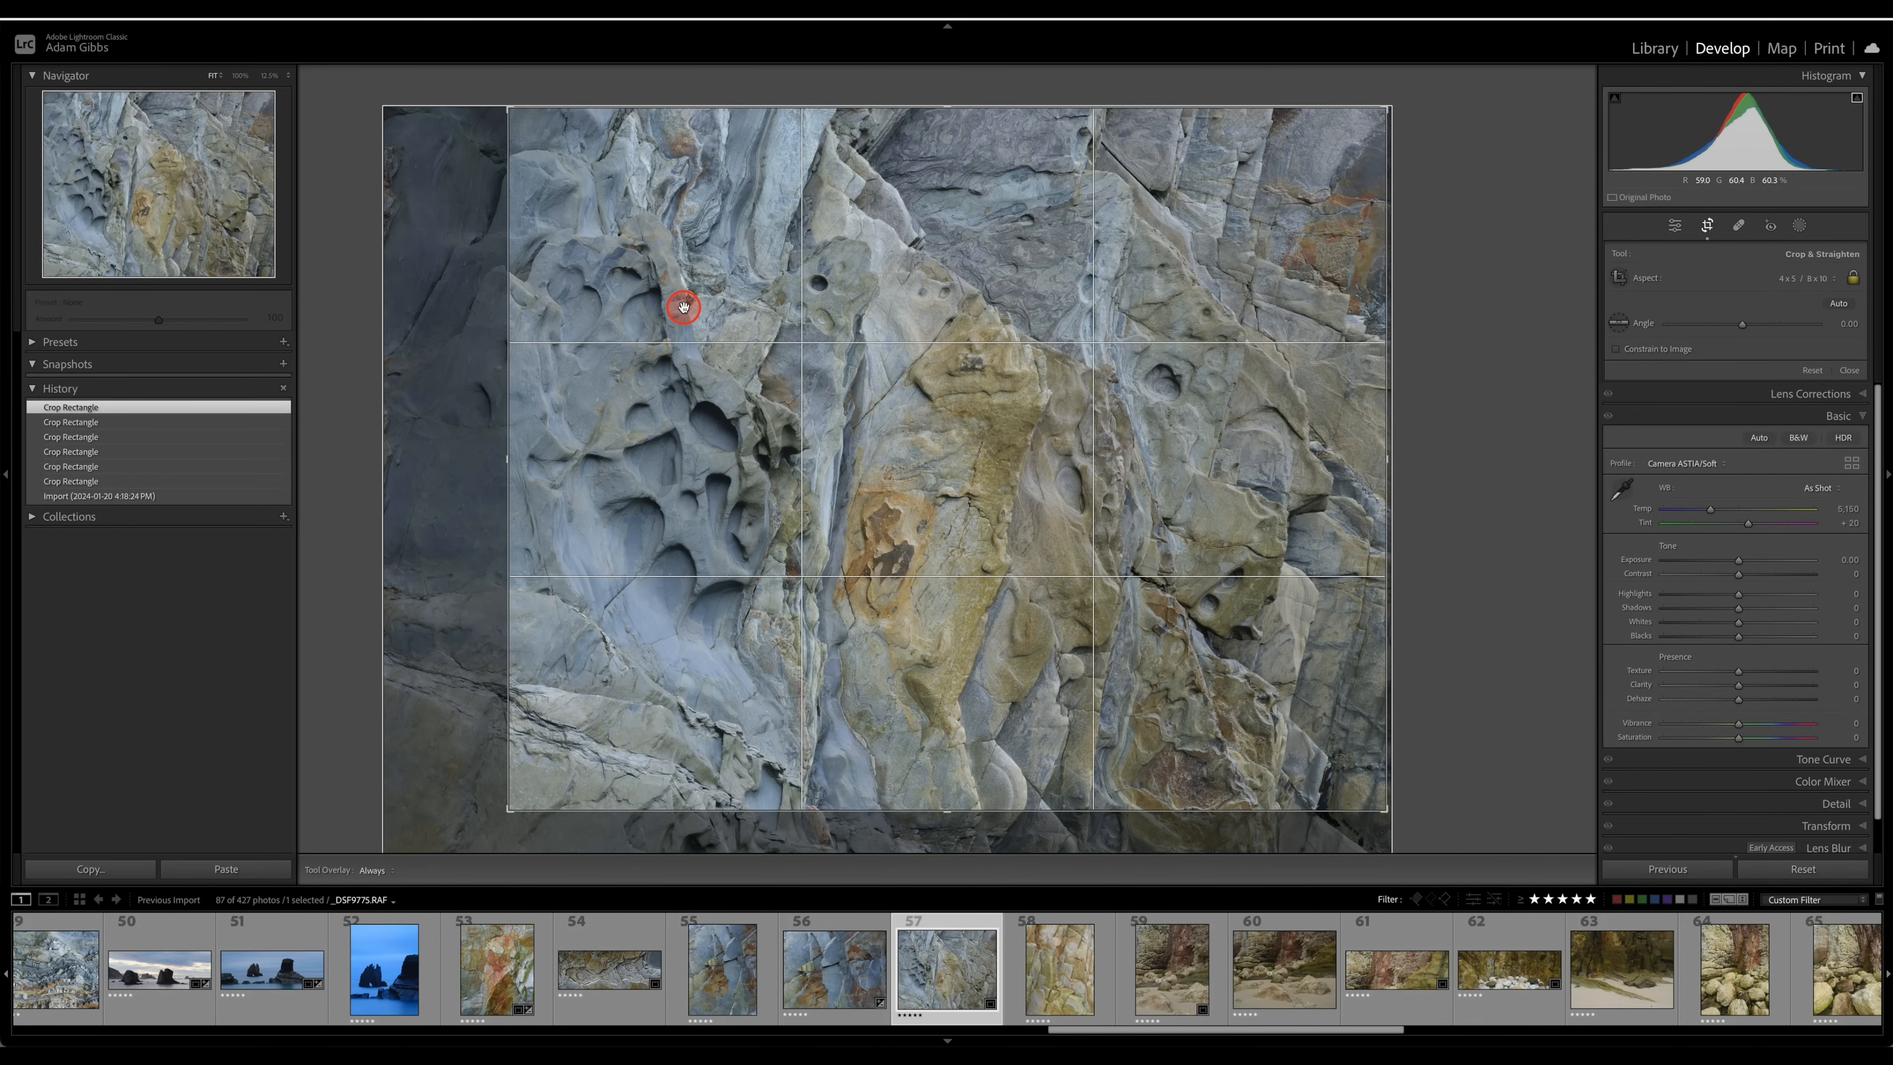
{"action": "double_click", "coordinate": [683, 307]}
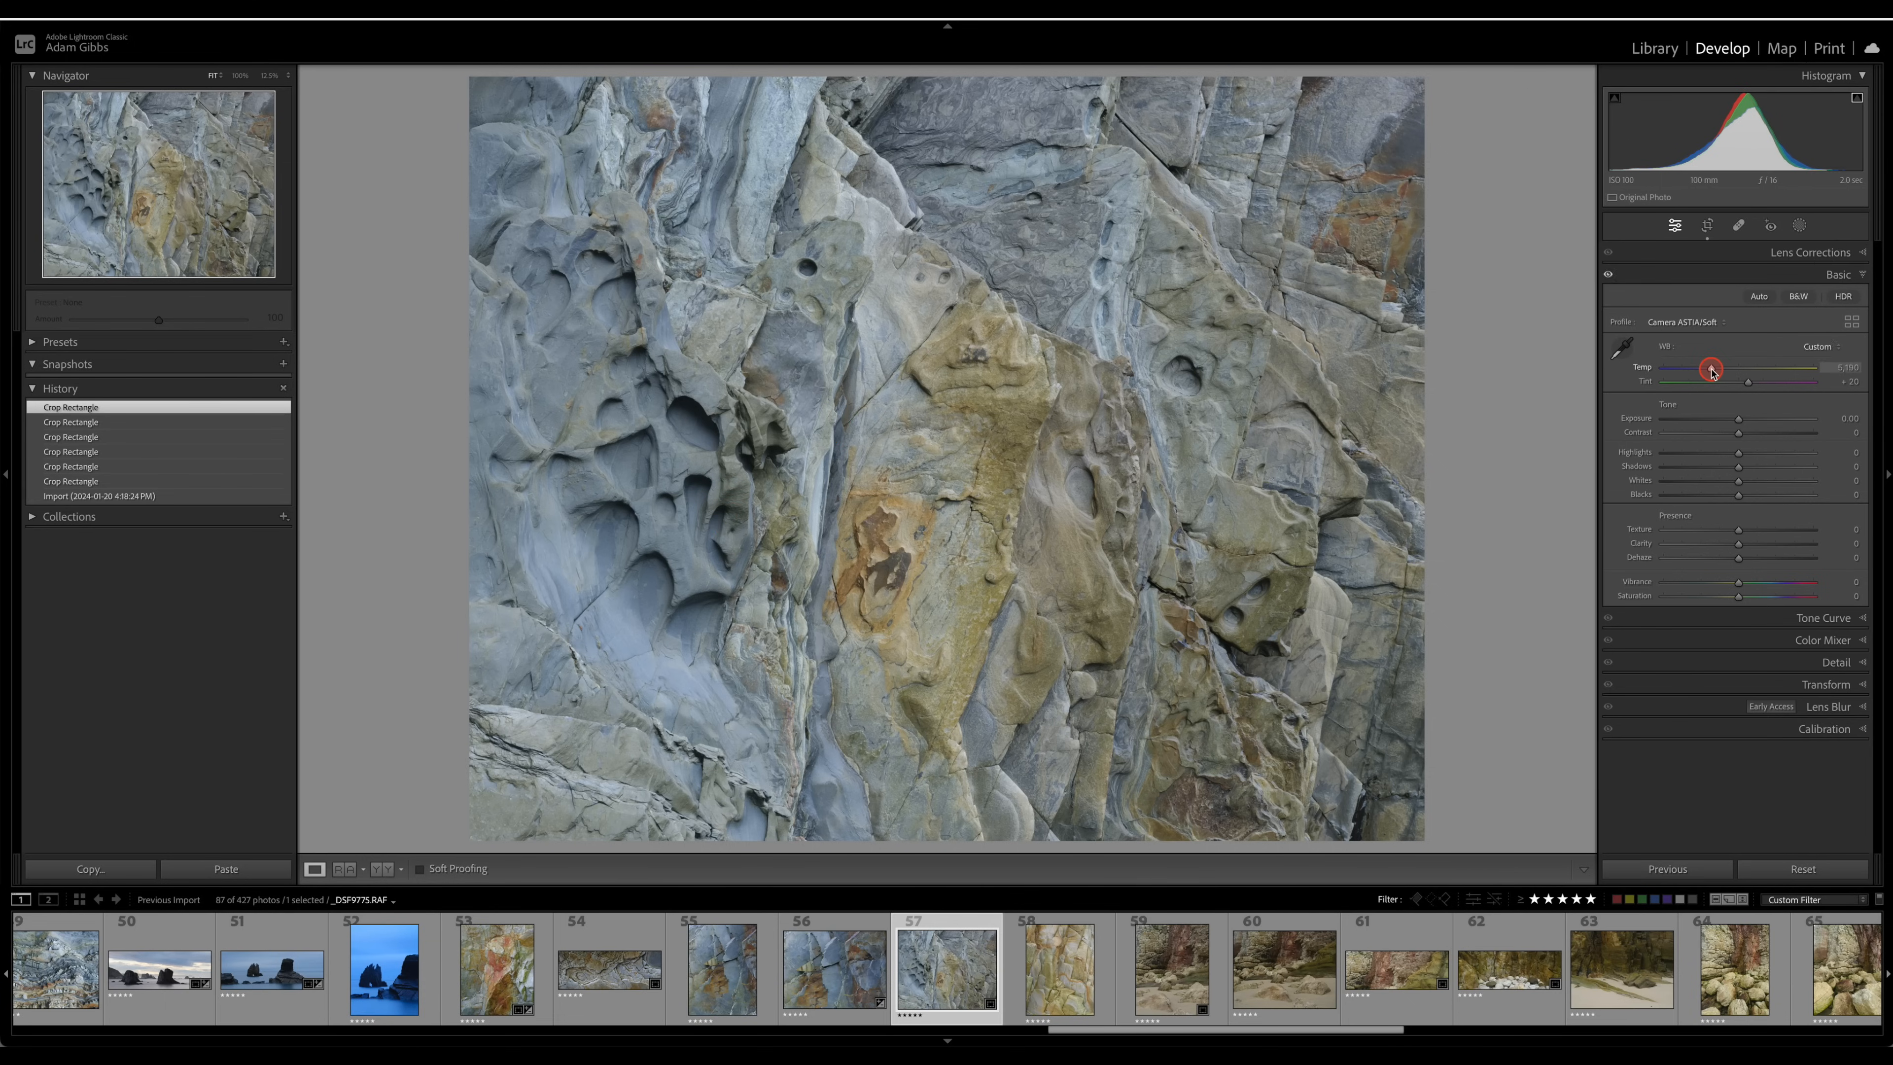
- Try warmer and cooler white balances on the cropped photo and set Temp to 4,924
{"action": "left_click_drag", "start_coordinate": [1712, 372], "coordinate": [1717, 372]}
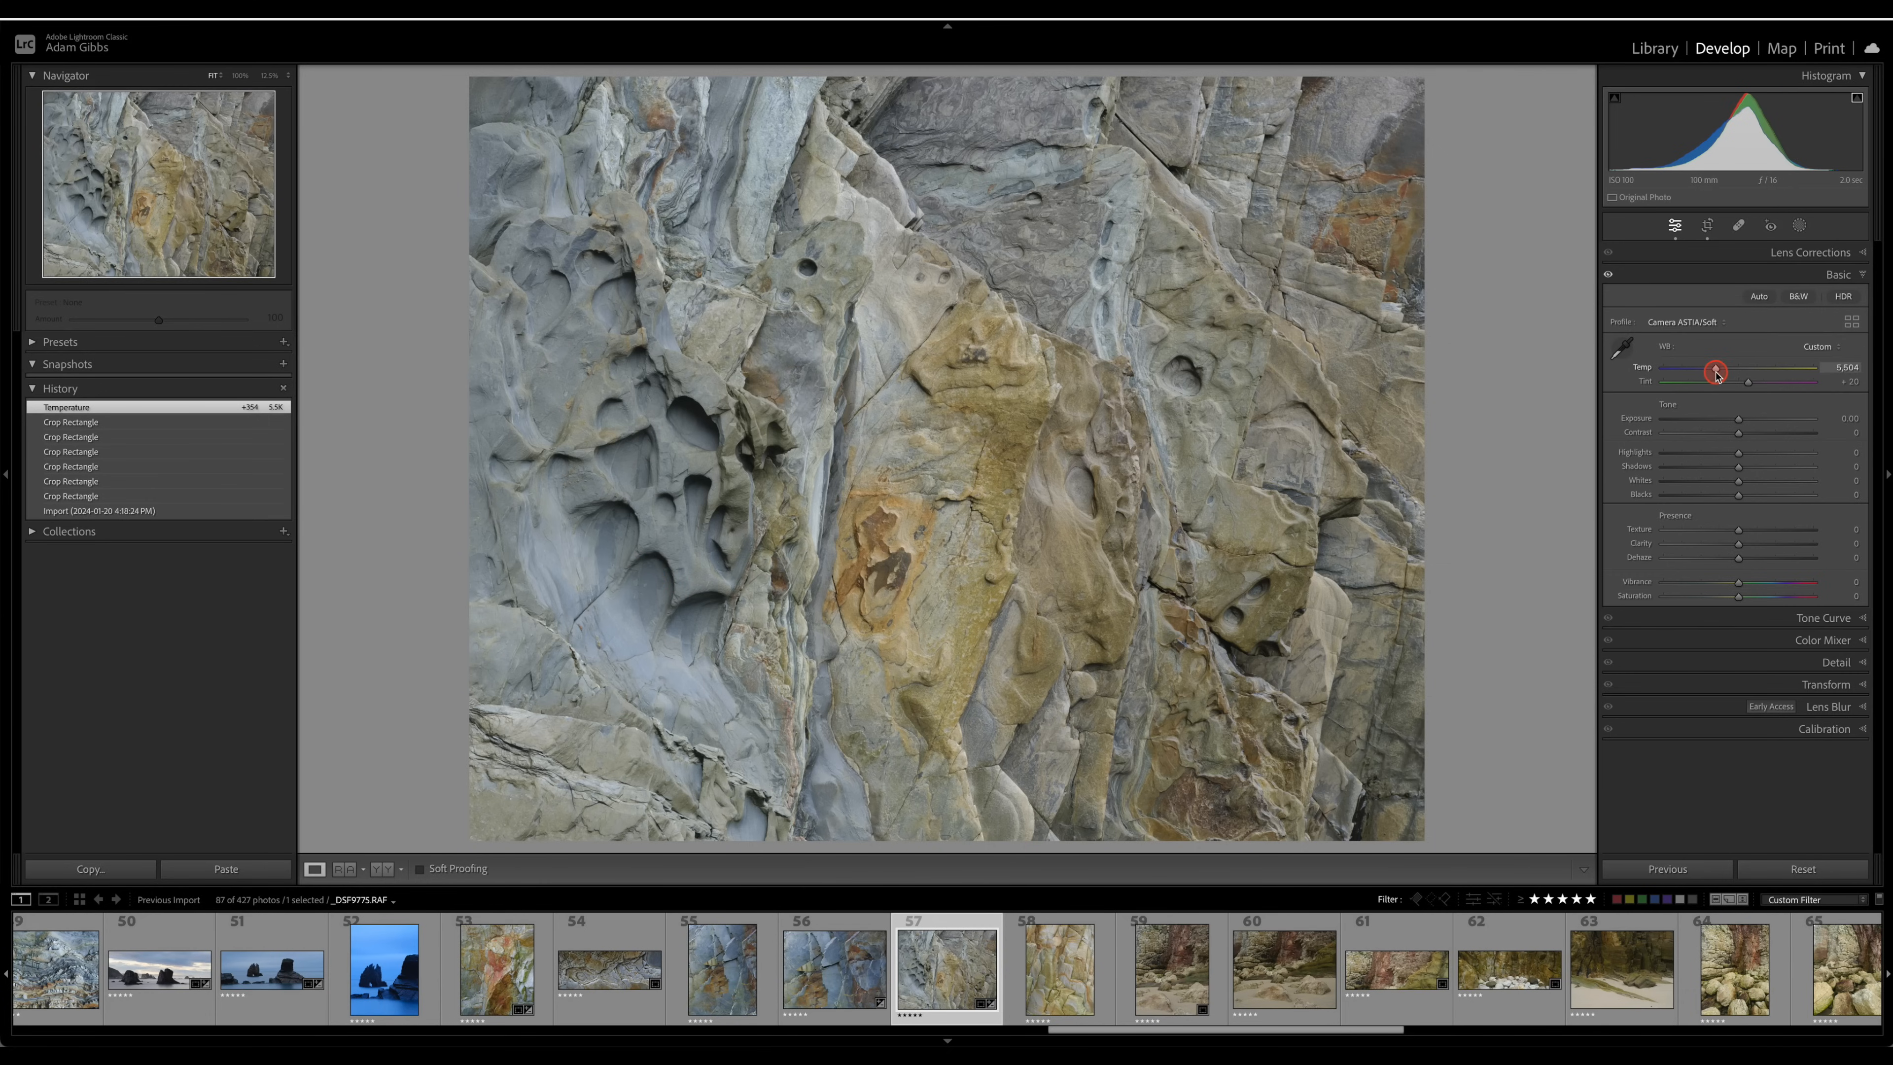
{"action": "left_click_drag", "start_coordinate": [1711, 374], "coordinate": [1708, 374]}
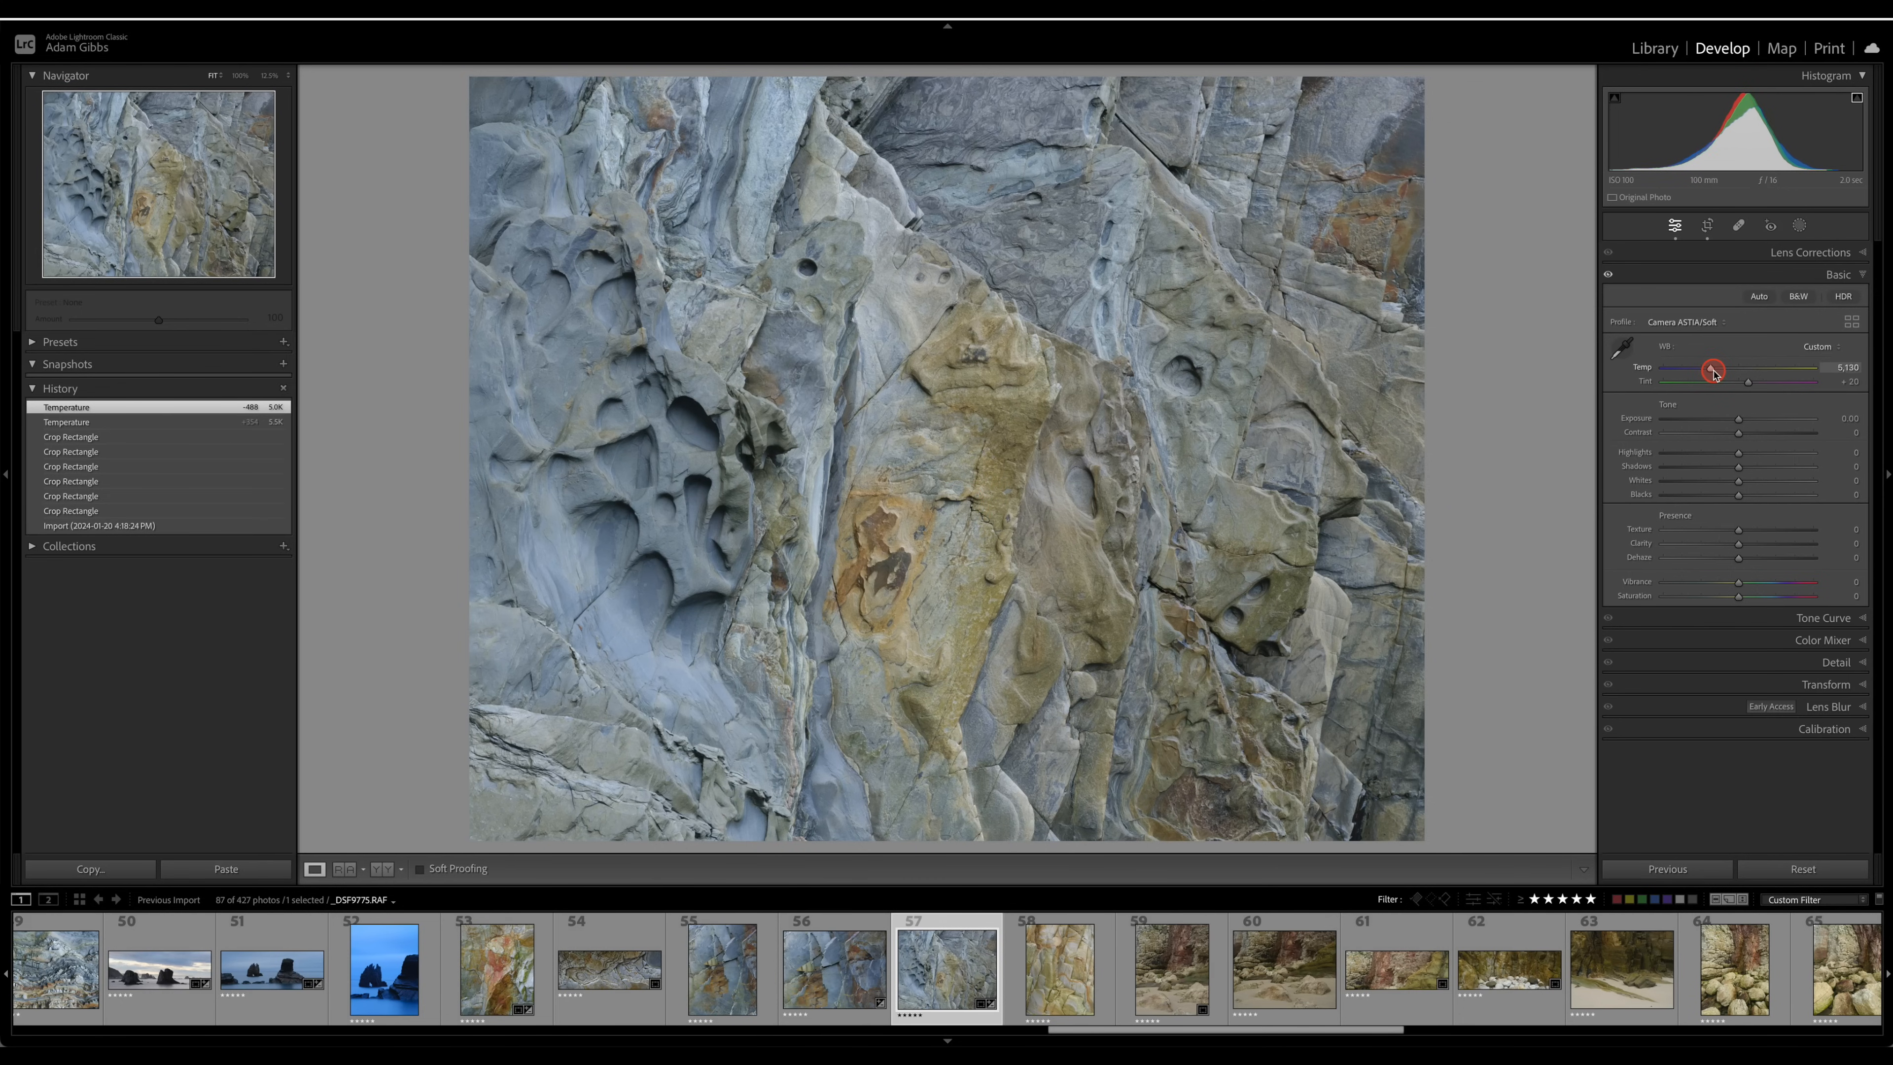
{"action": "left_click_drag", "start_coordinate": [1713, 374], "coordinate": [1710, 374]}
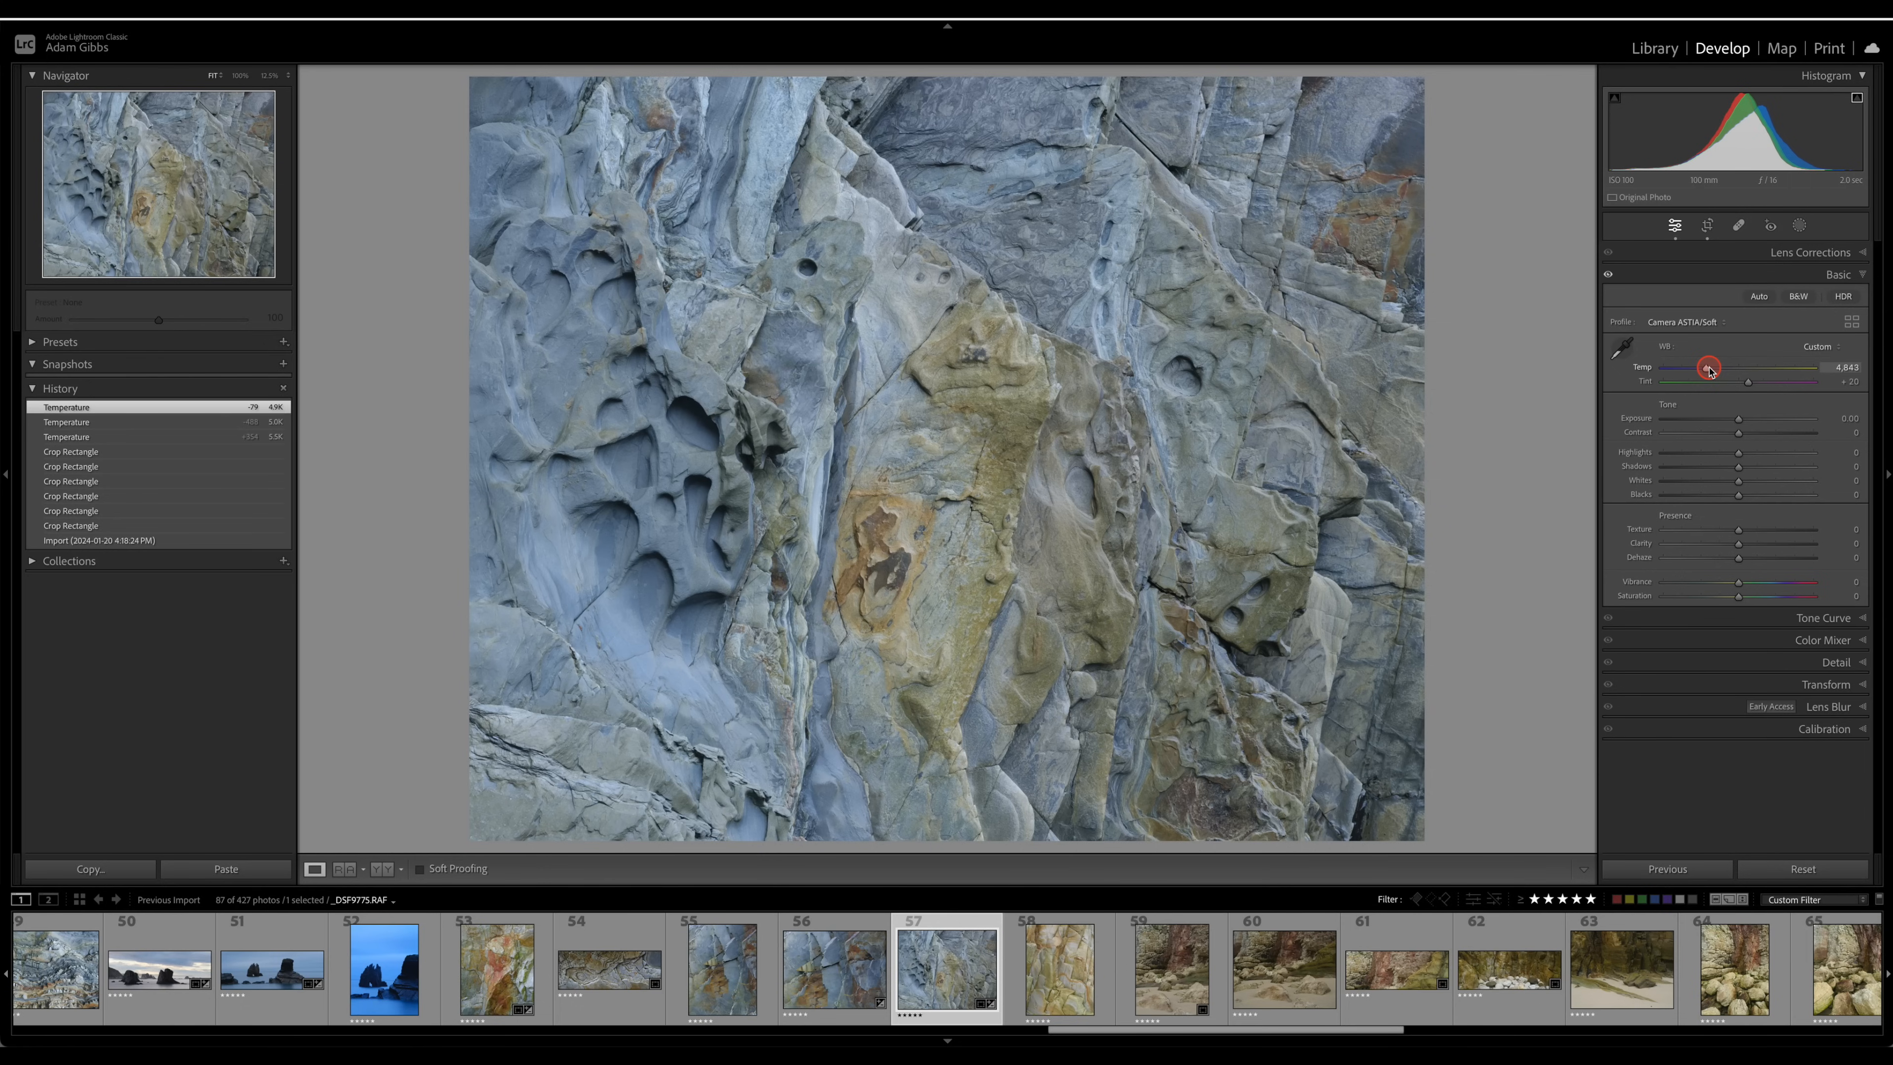
{"action": "left_click_drag", "start_coordinate": [1712, 370], "coordinate": [1708, 368]}
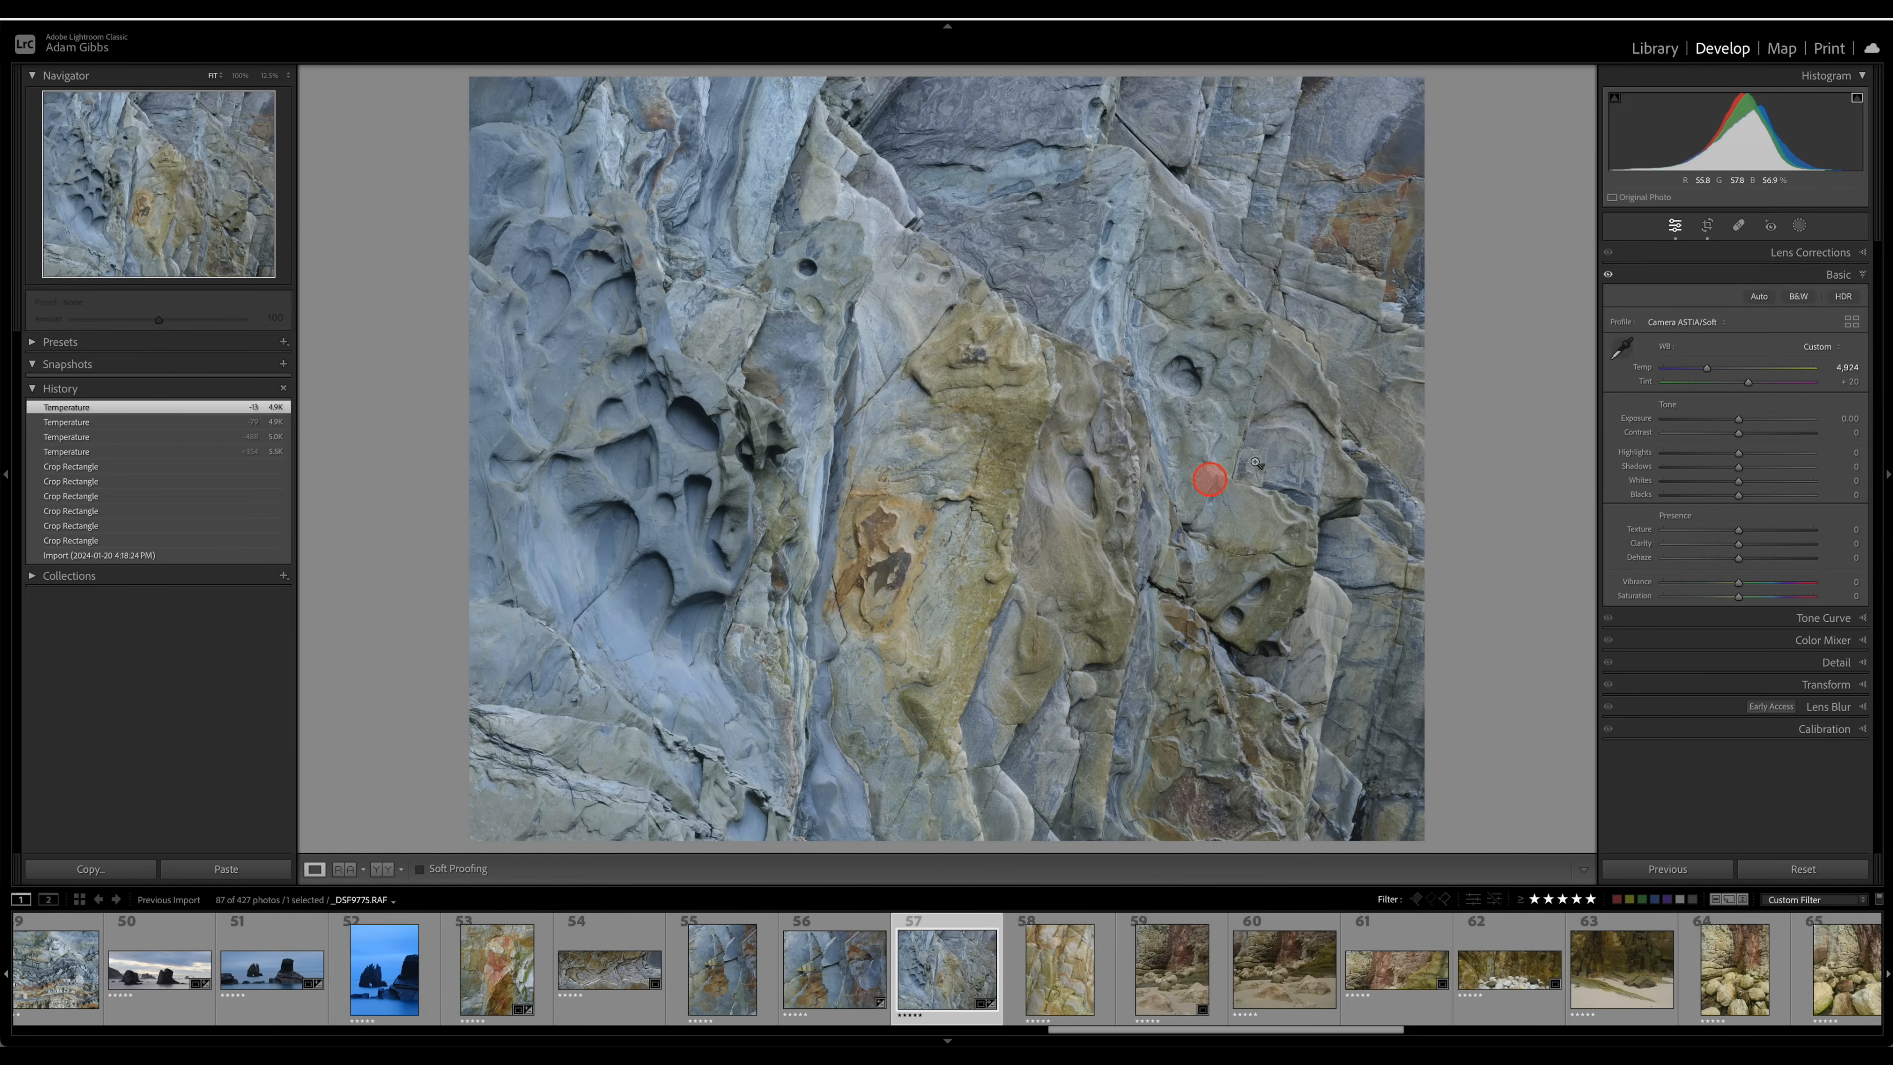
- Add a linear gradient mask fading from the photo's right edge toward its left third and set the mask's Exposure to 0.10
{"action": "left_click", "coordinate": [1800, 225]}
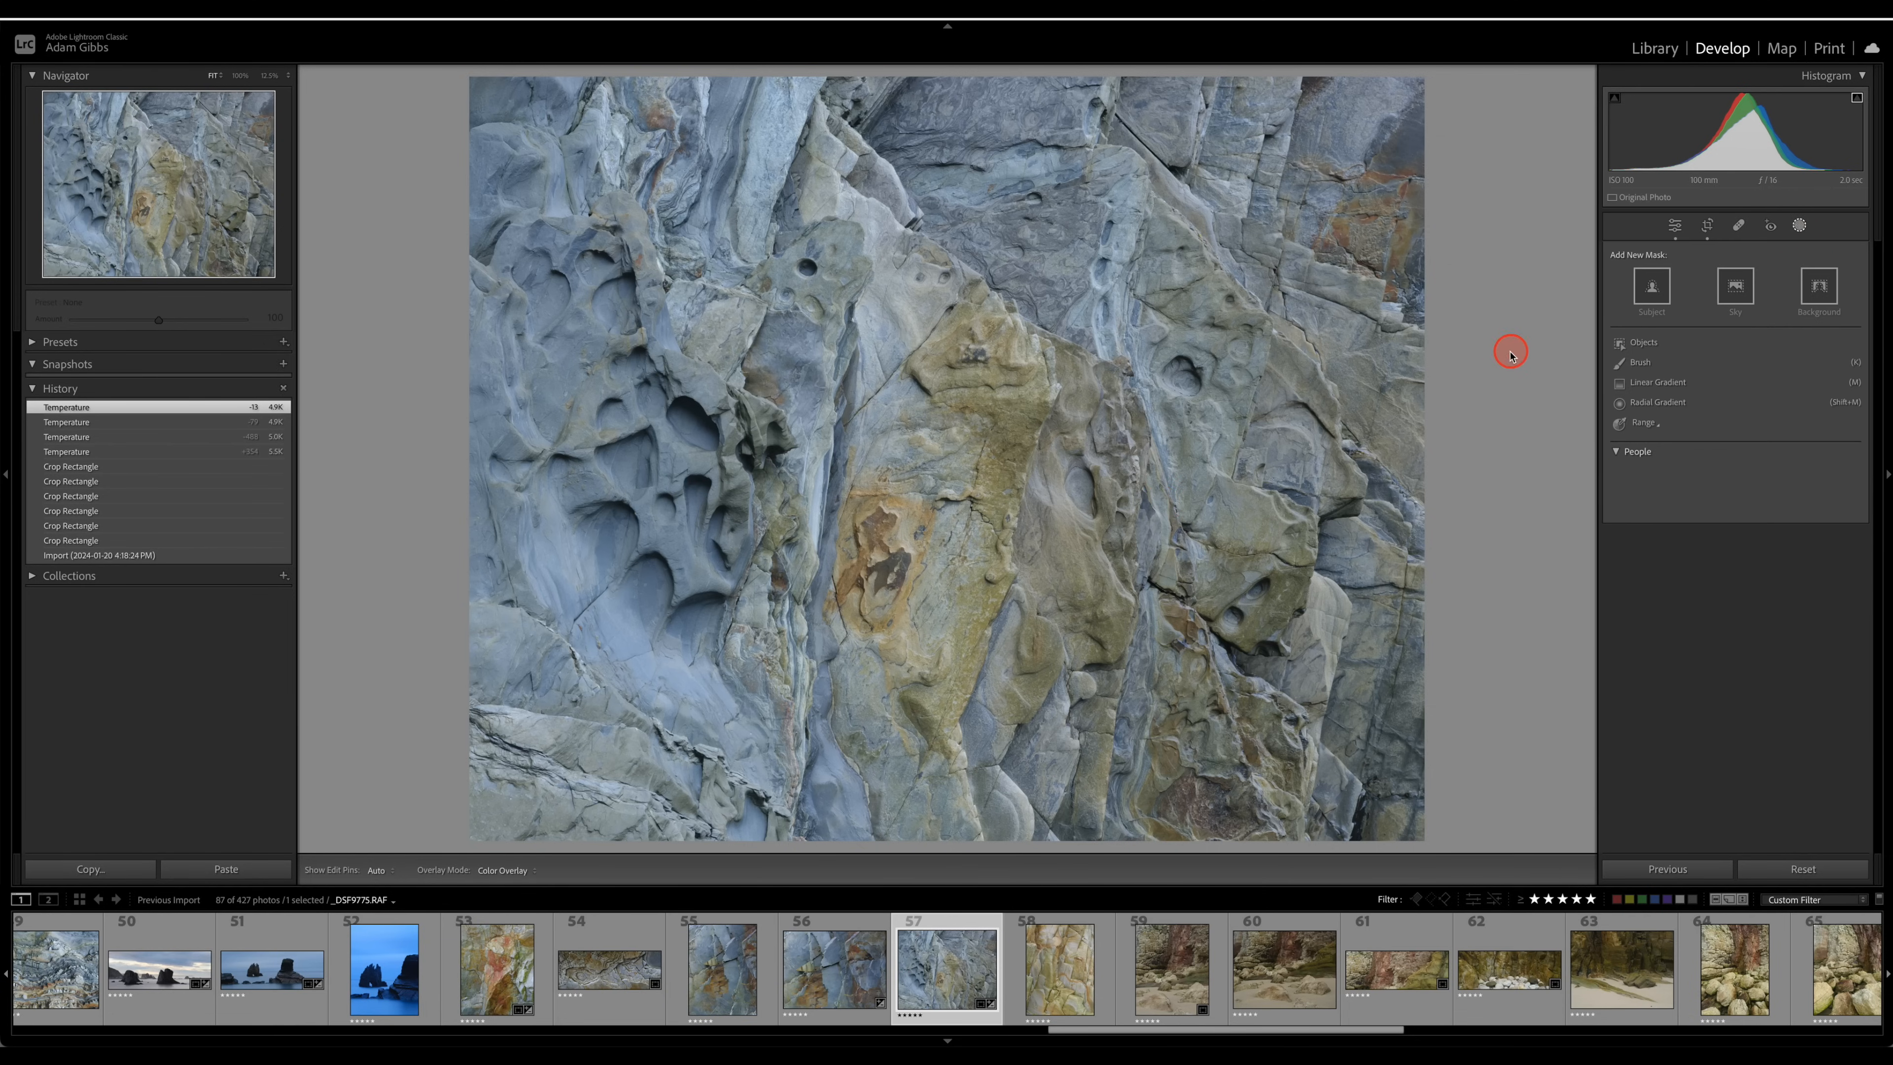
{"action": "left_click", "coordinate": [1645, 388]}
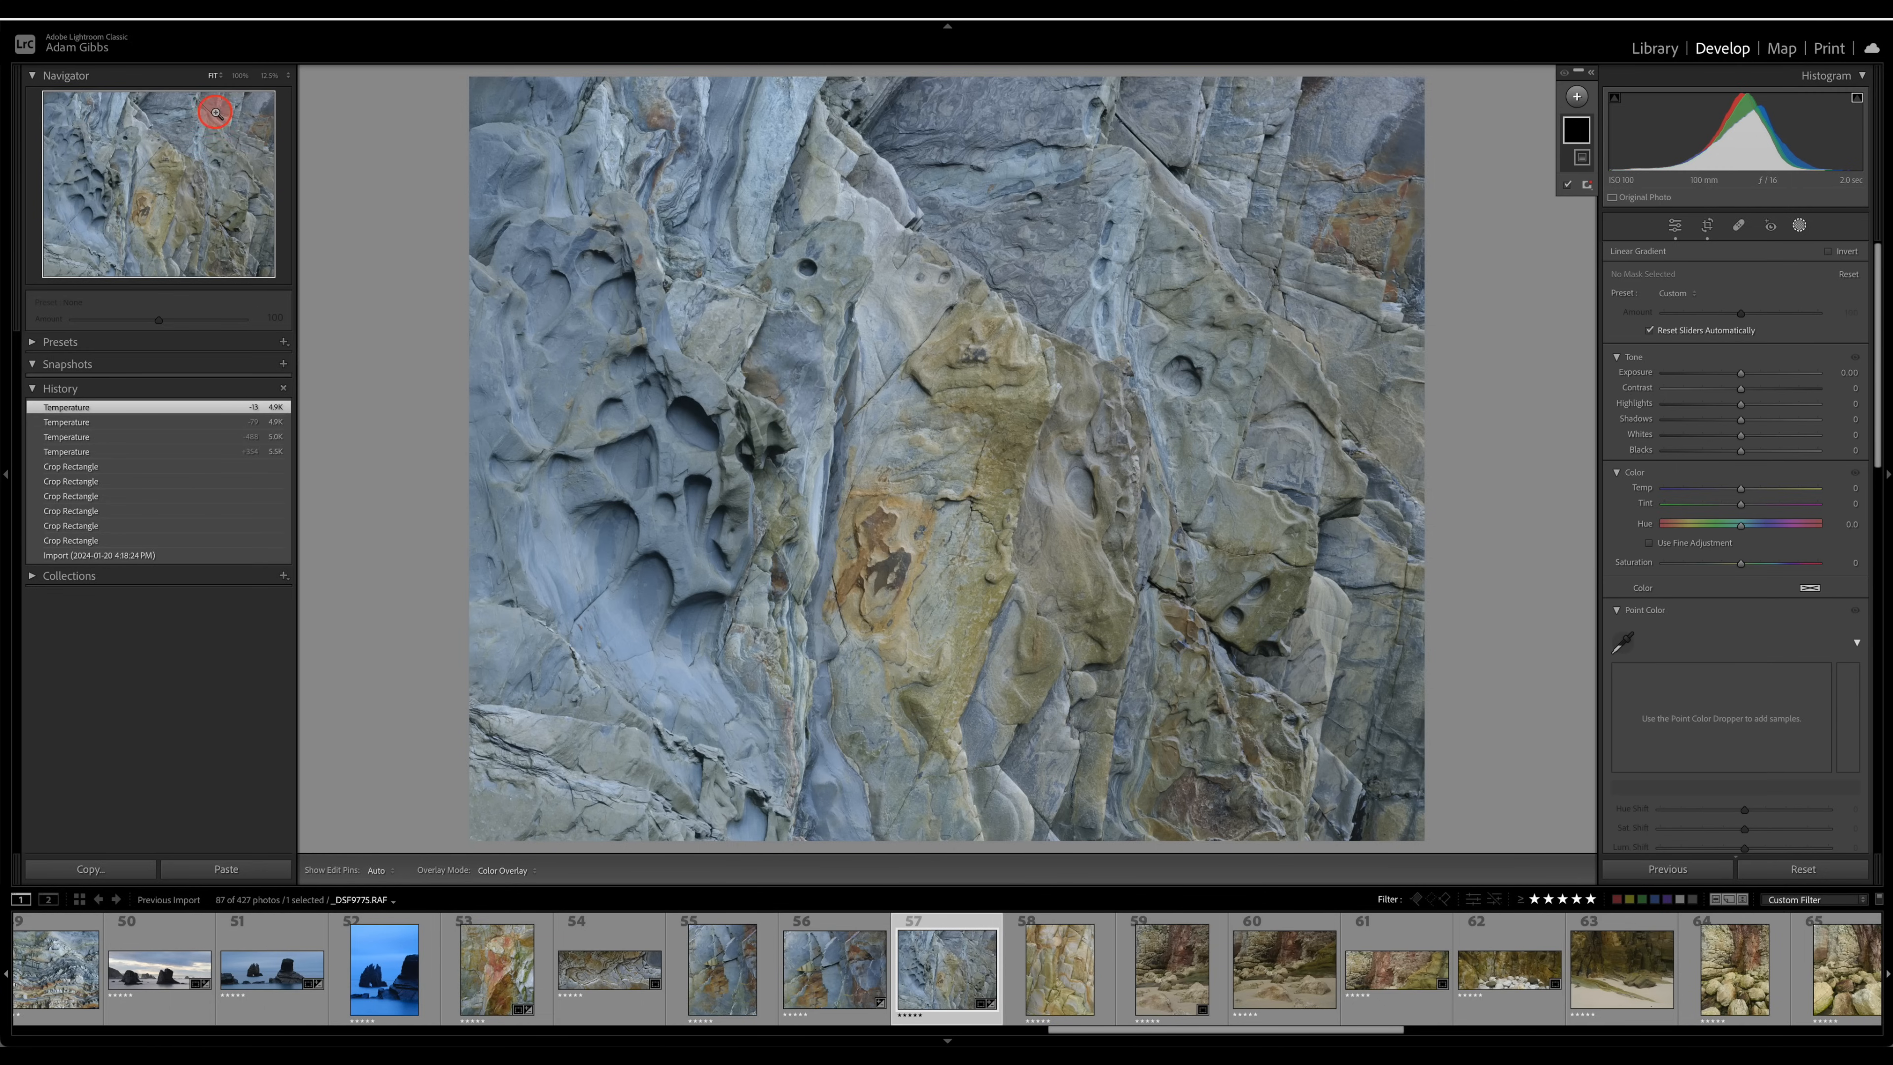
{"action": "left_click", "coordinate": [265, 76]}
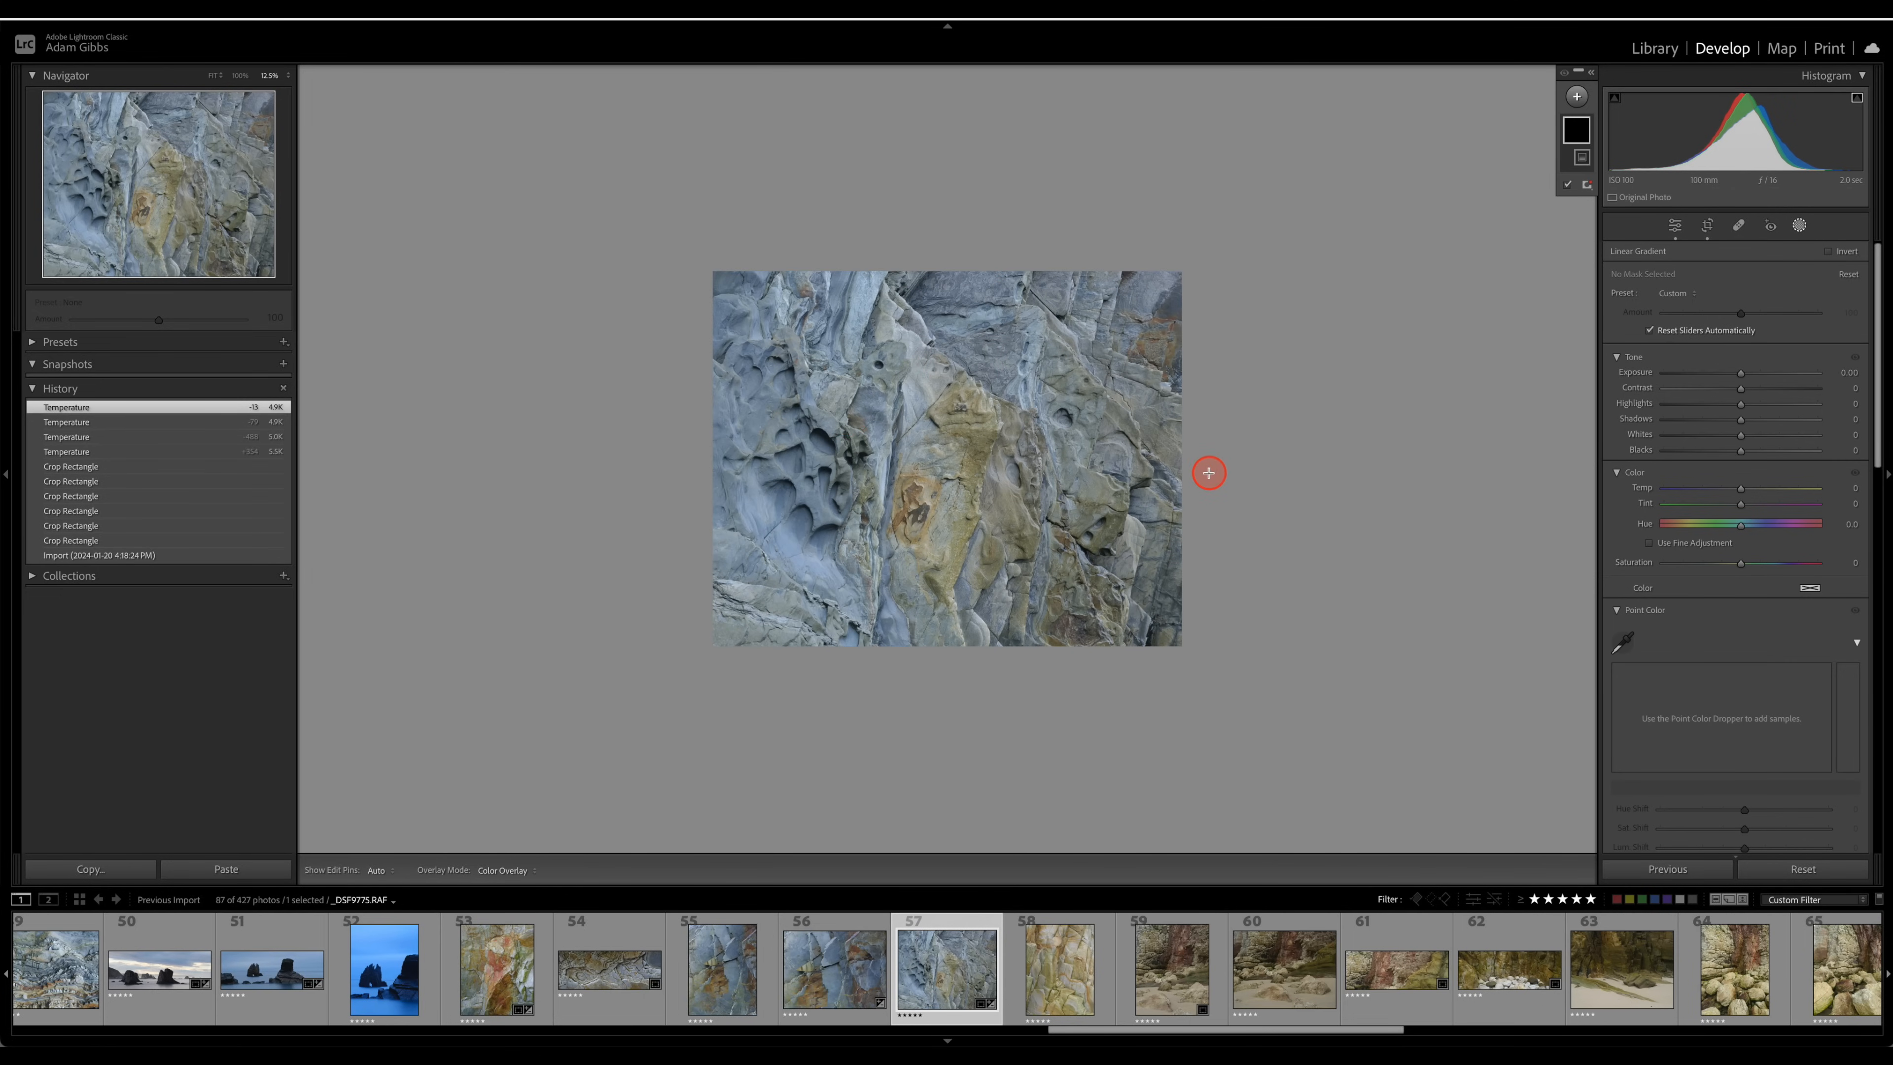
{"action": "left_click_drag", "start_coordinate": [1212, 465], "coordinate": [838, 468]}
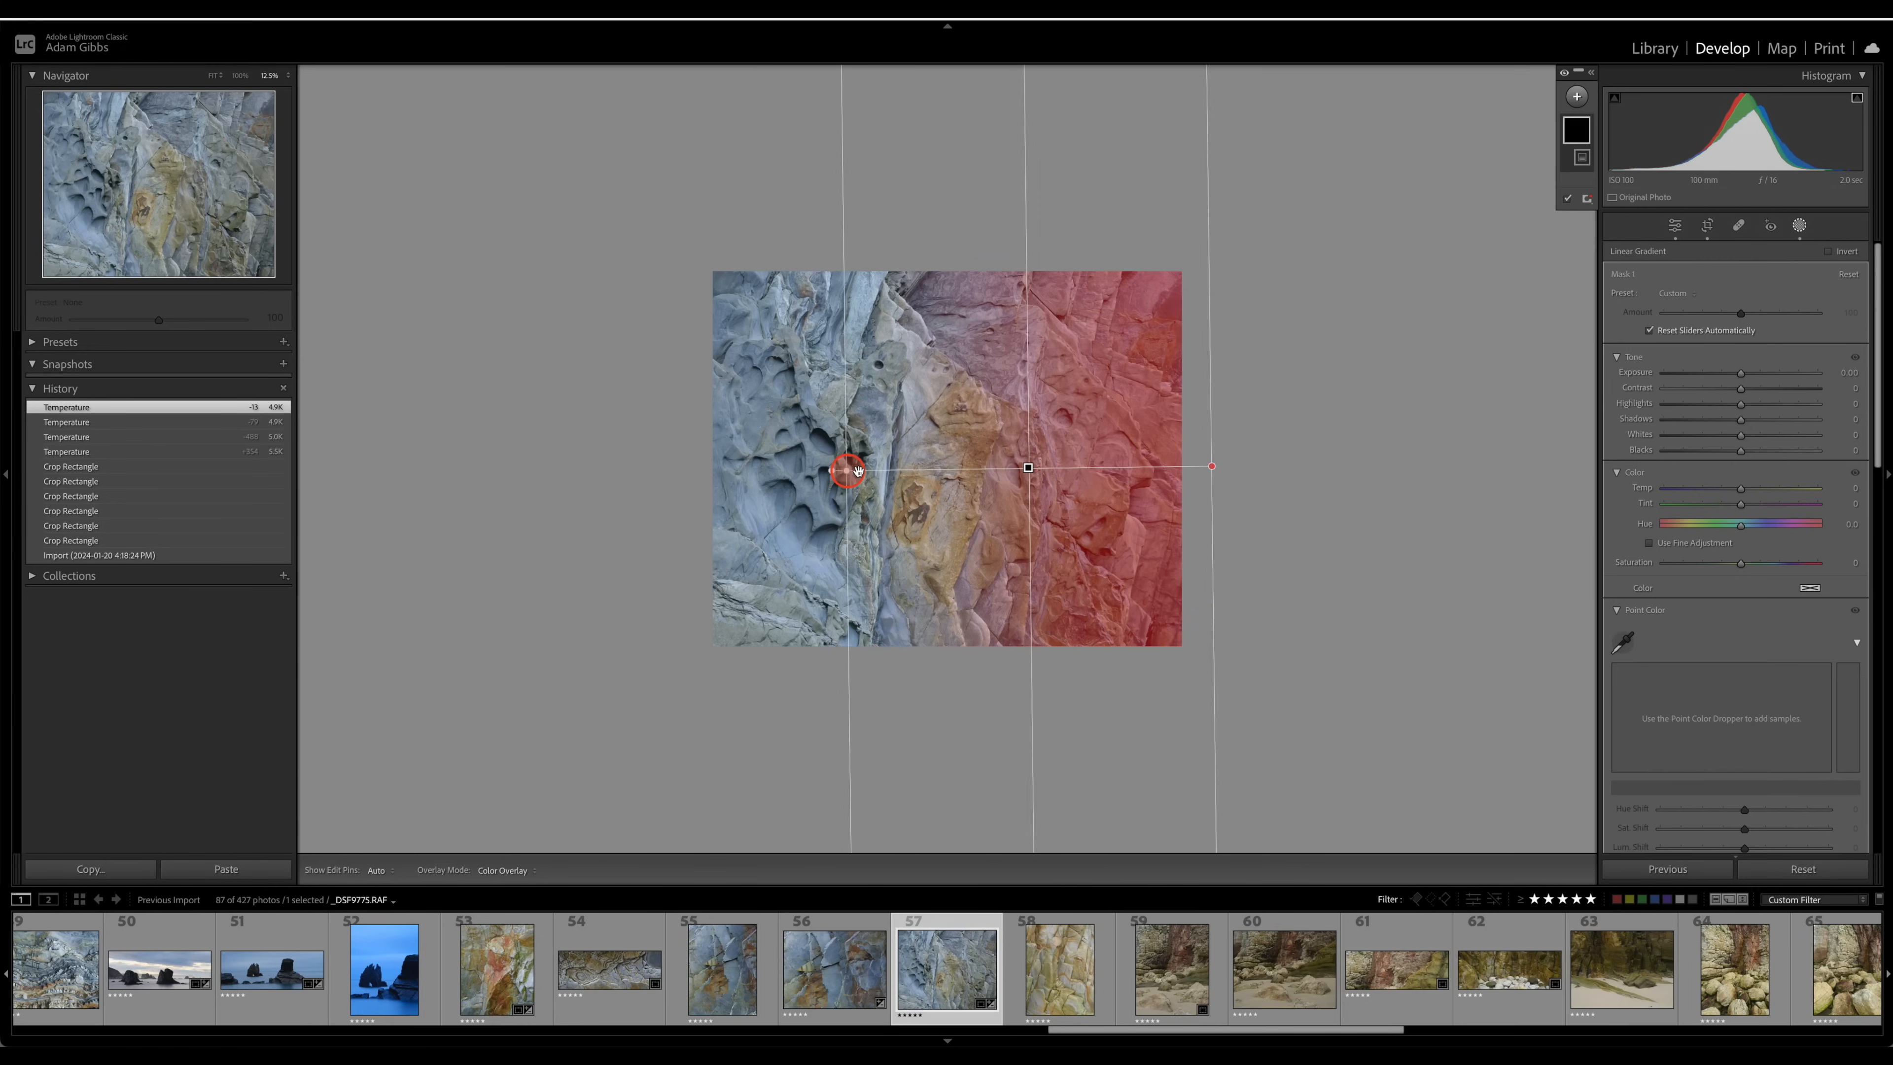
{"action": "left_click_drag", "start_coordinate": [1742, 378], "coordinate": [1747, 377]}
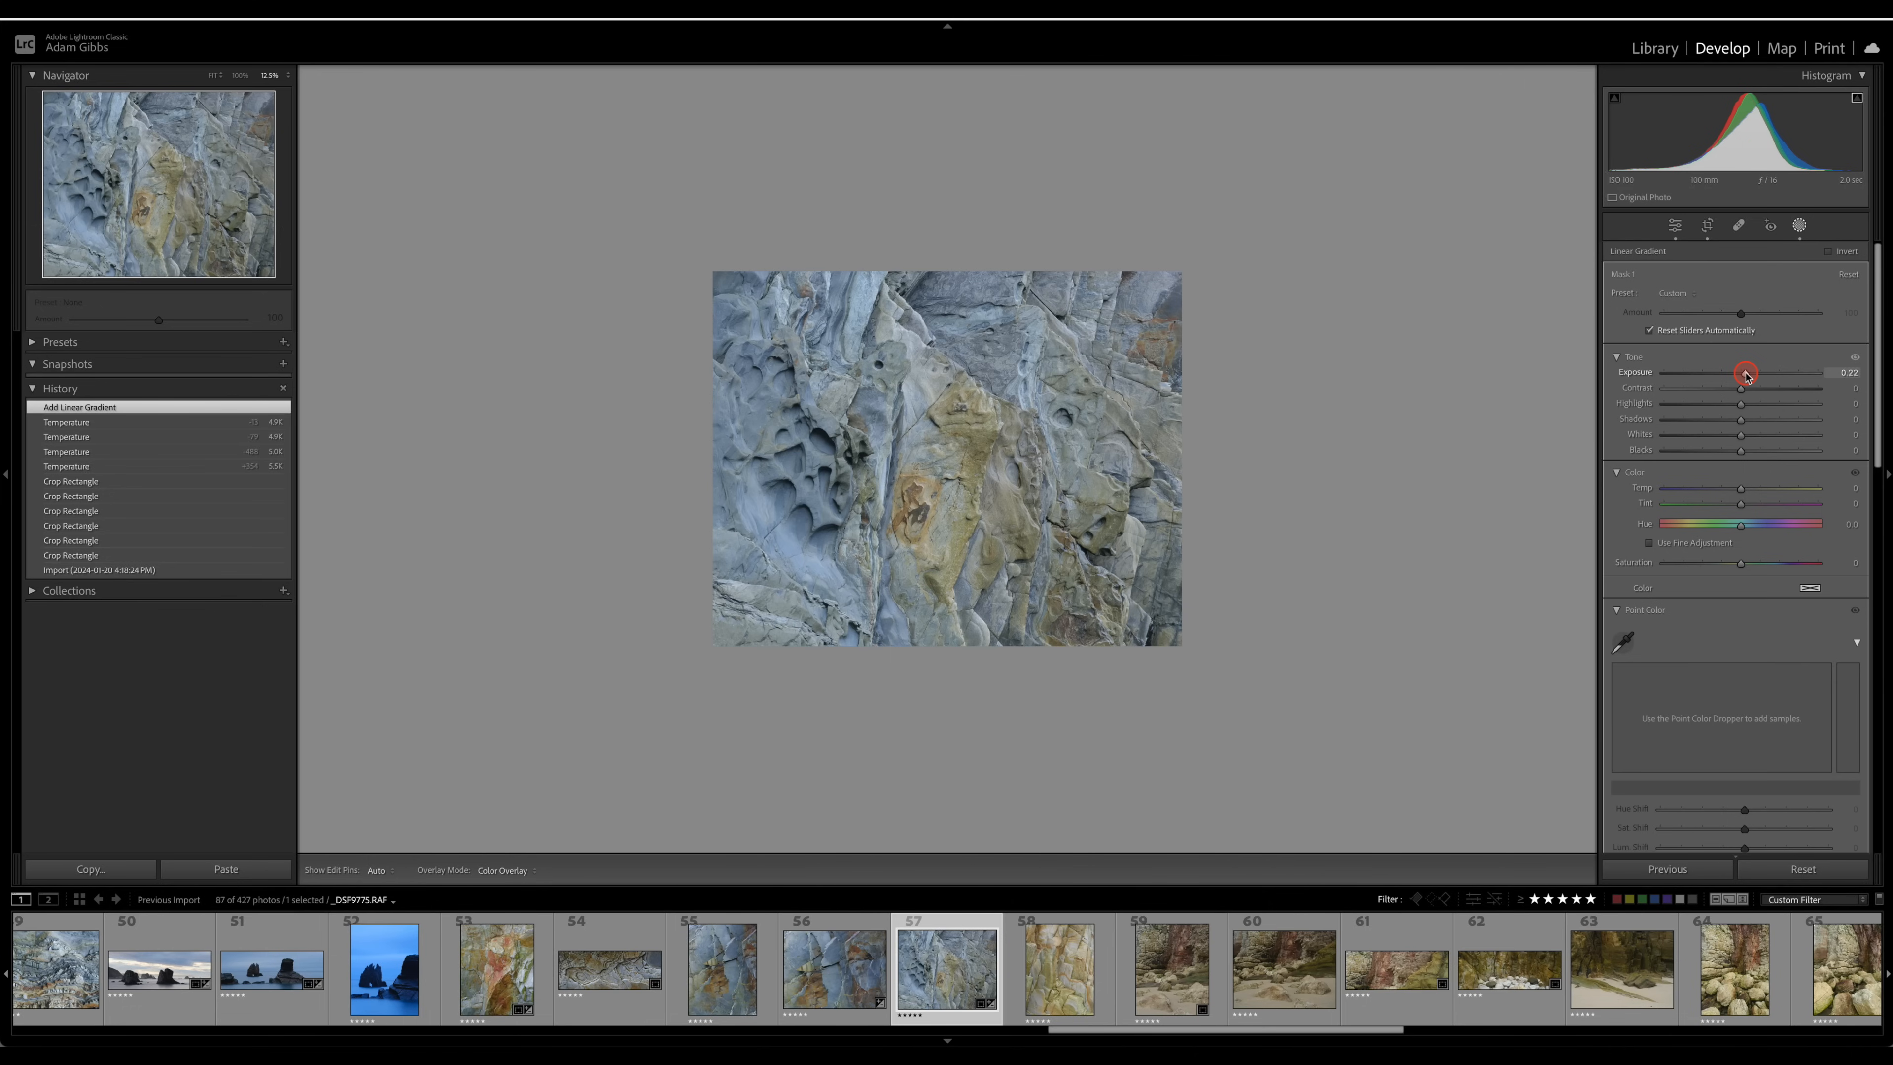
{"action": "left_click_drag", "start_coordinate": [1746, 377], "coordinate": [1746, 376]}
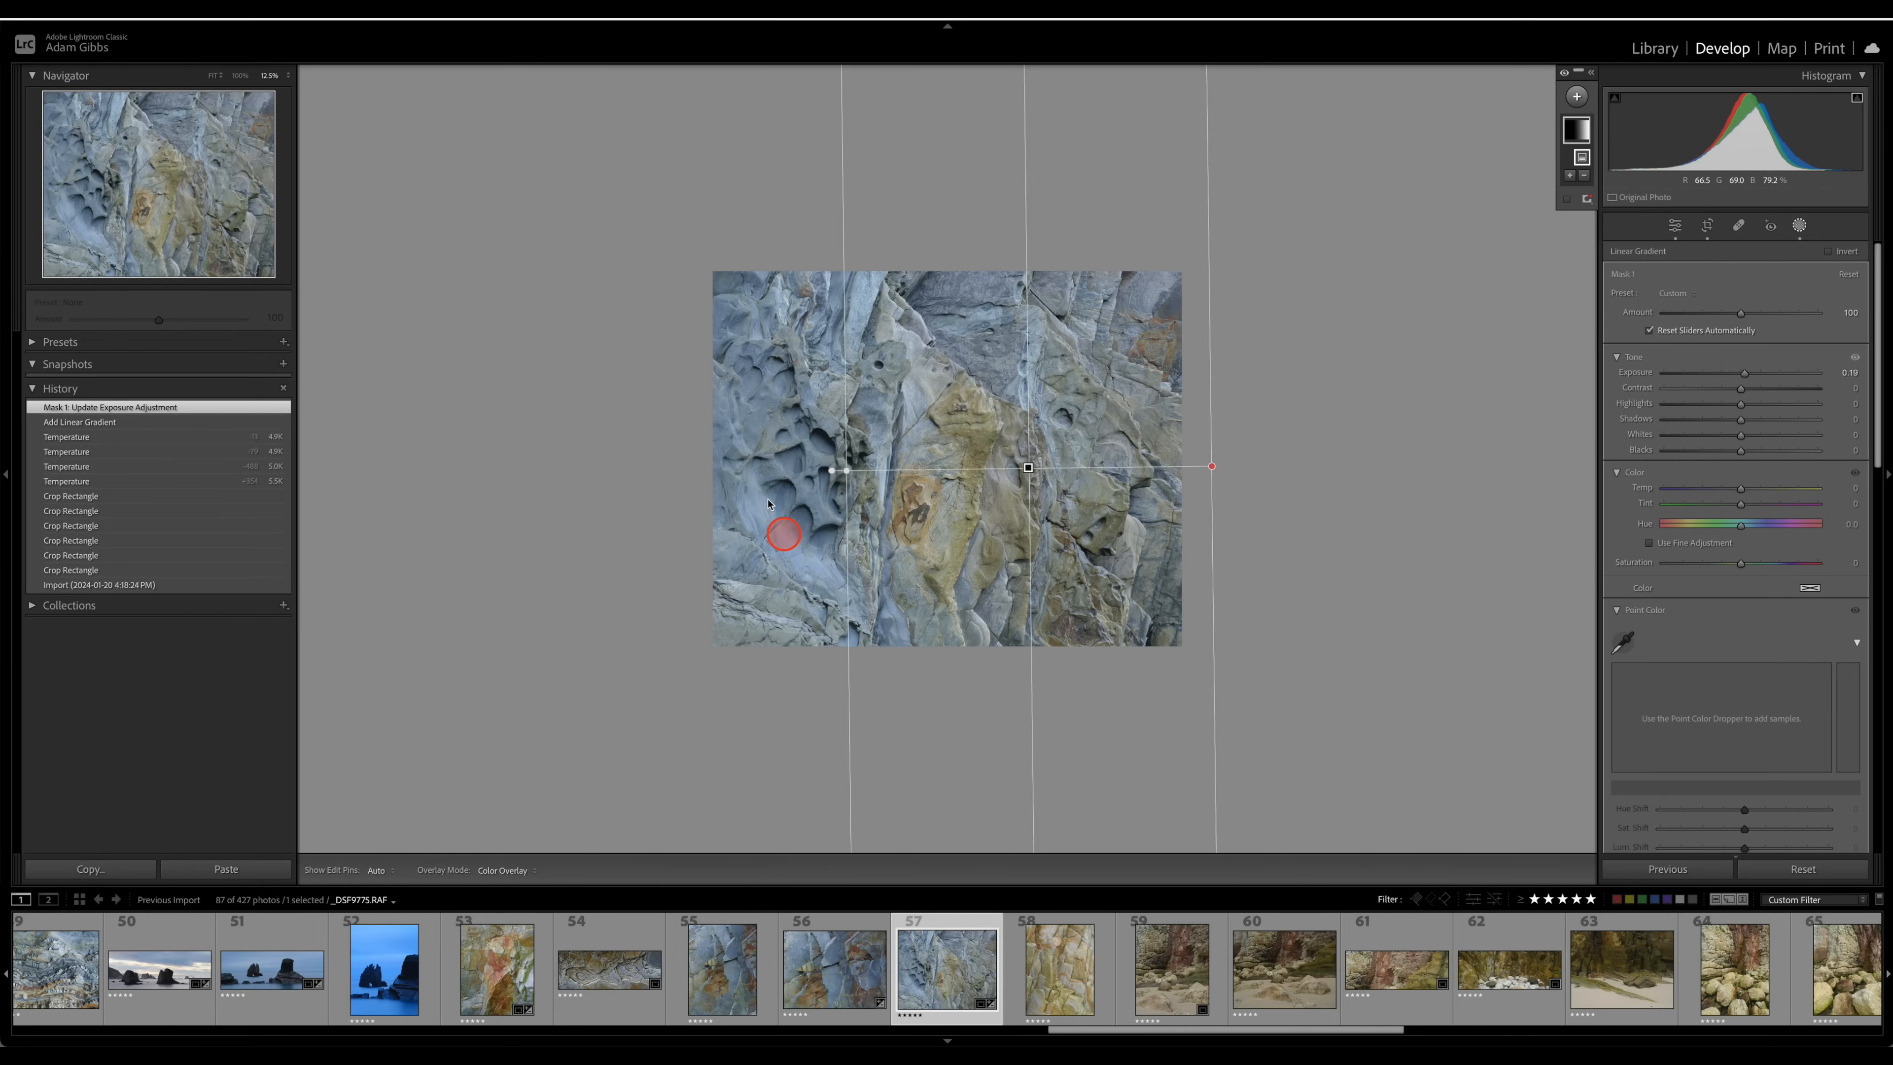
- Paint a brush mask with feather 65 over the photo's left edge and lower-left corner, and set its Exposure to −0.26
{"action": "left_click", "coordinate": [1578, 98]}
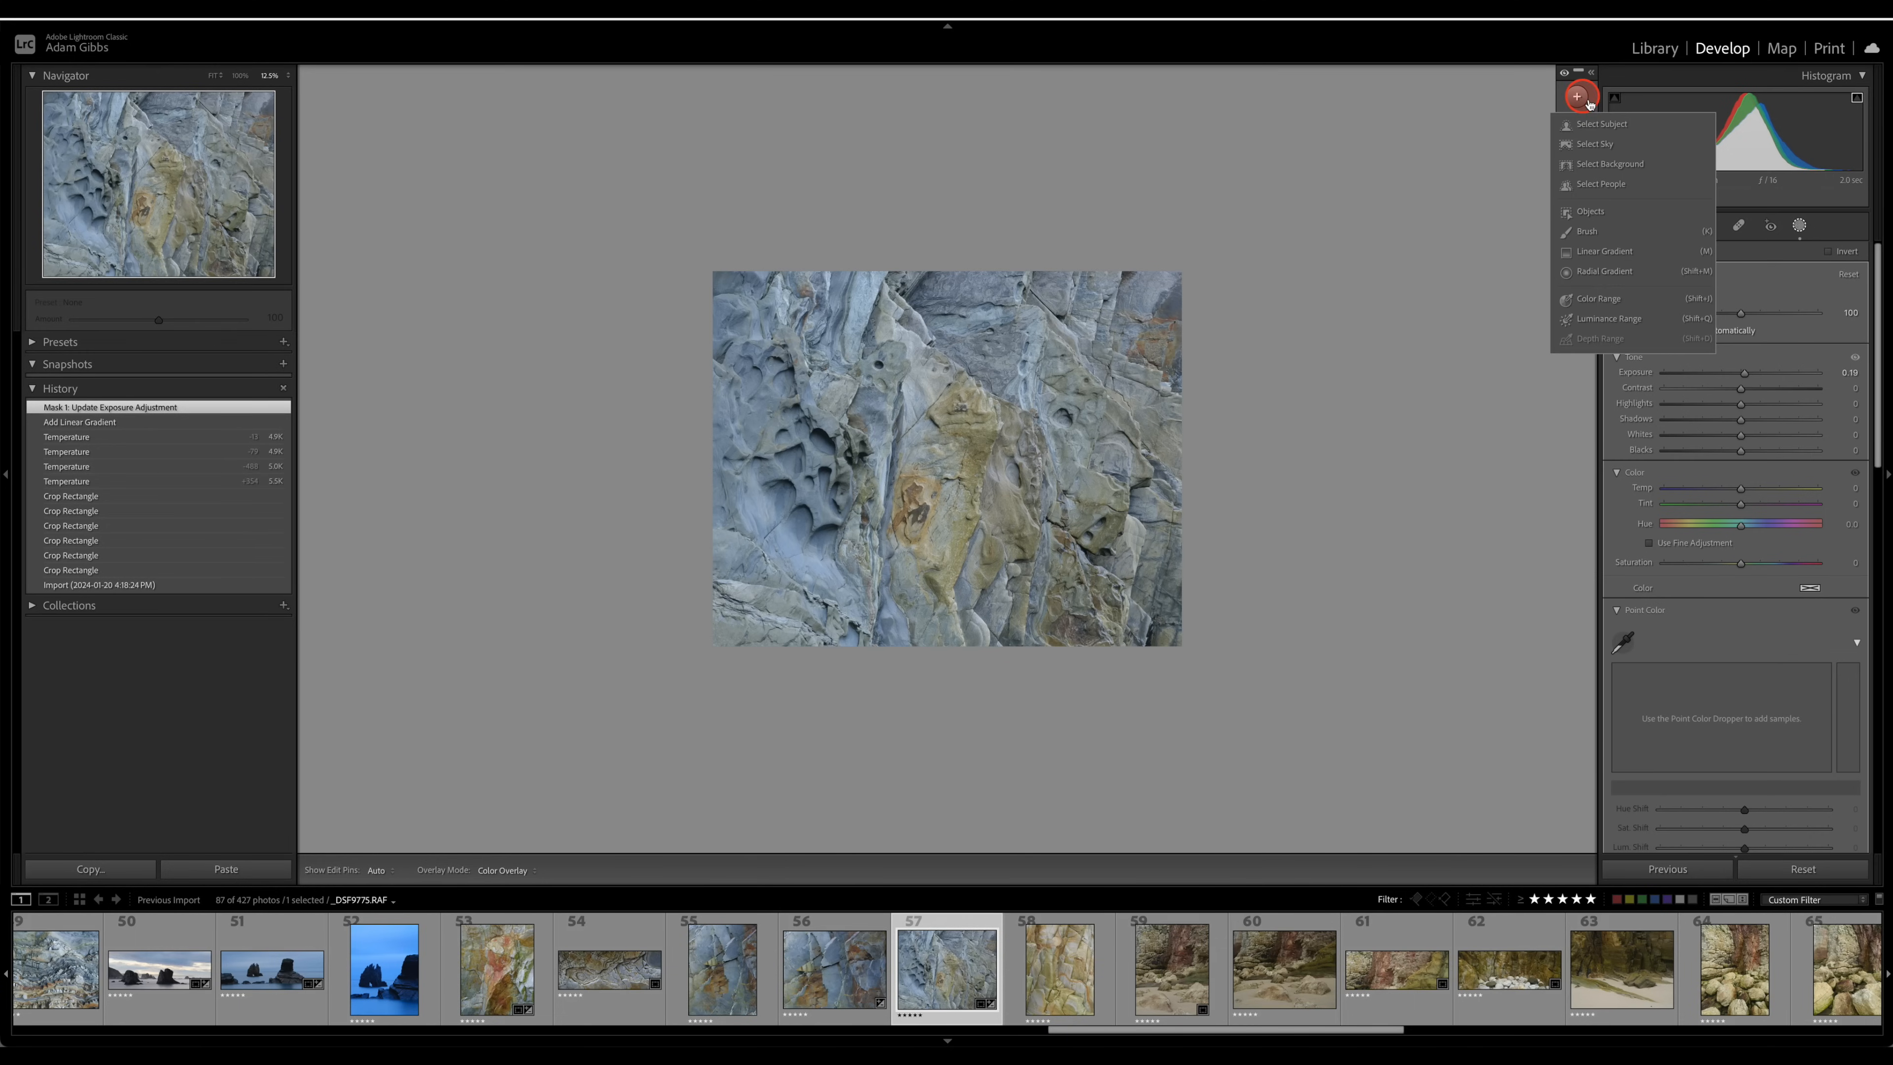
{"action": "left_click", "coordinate": [1585, 232]}
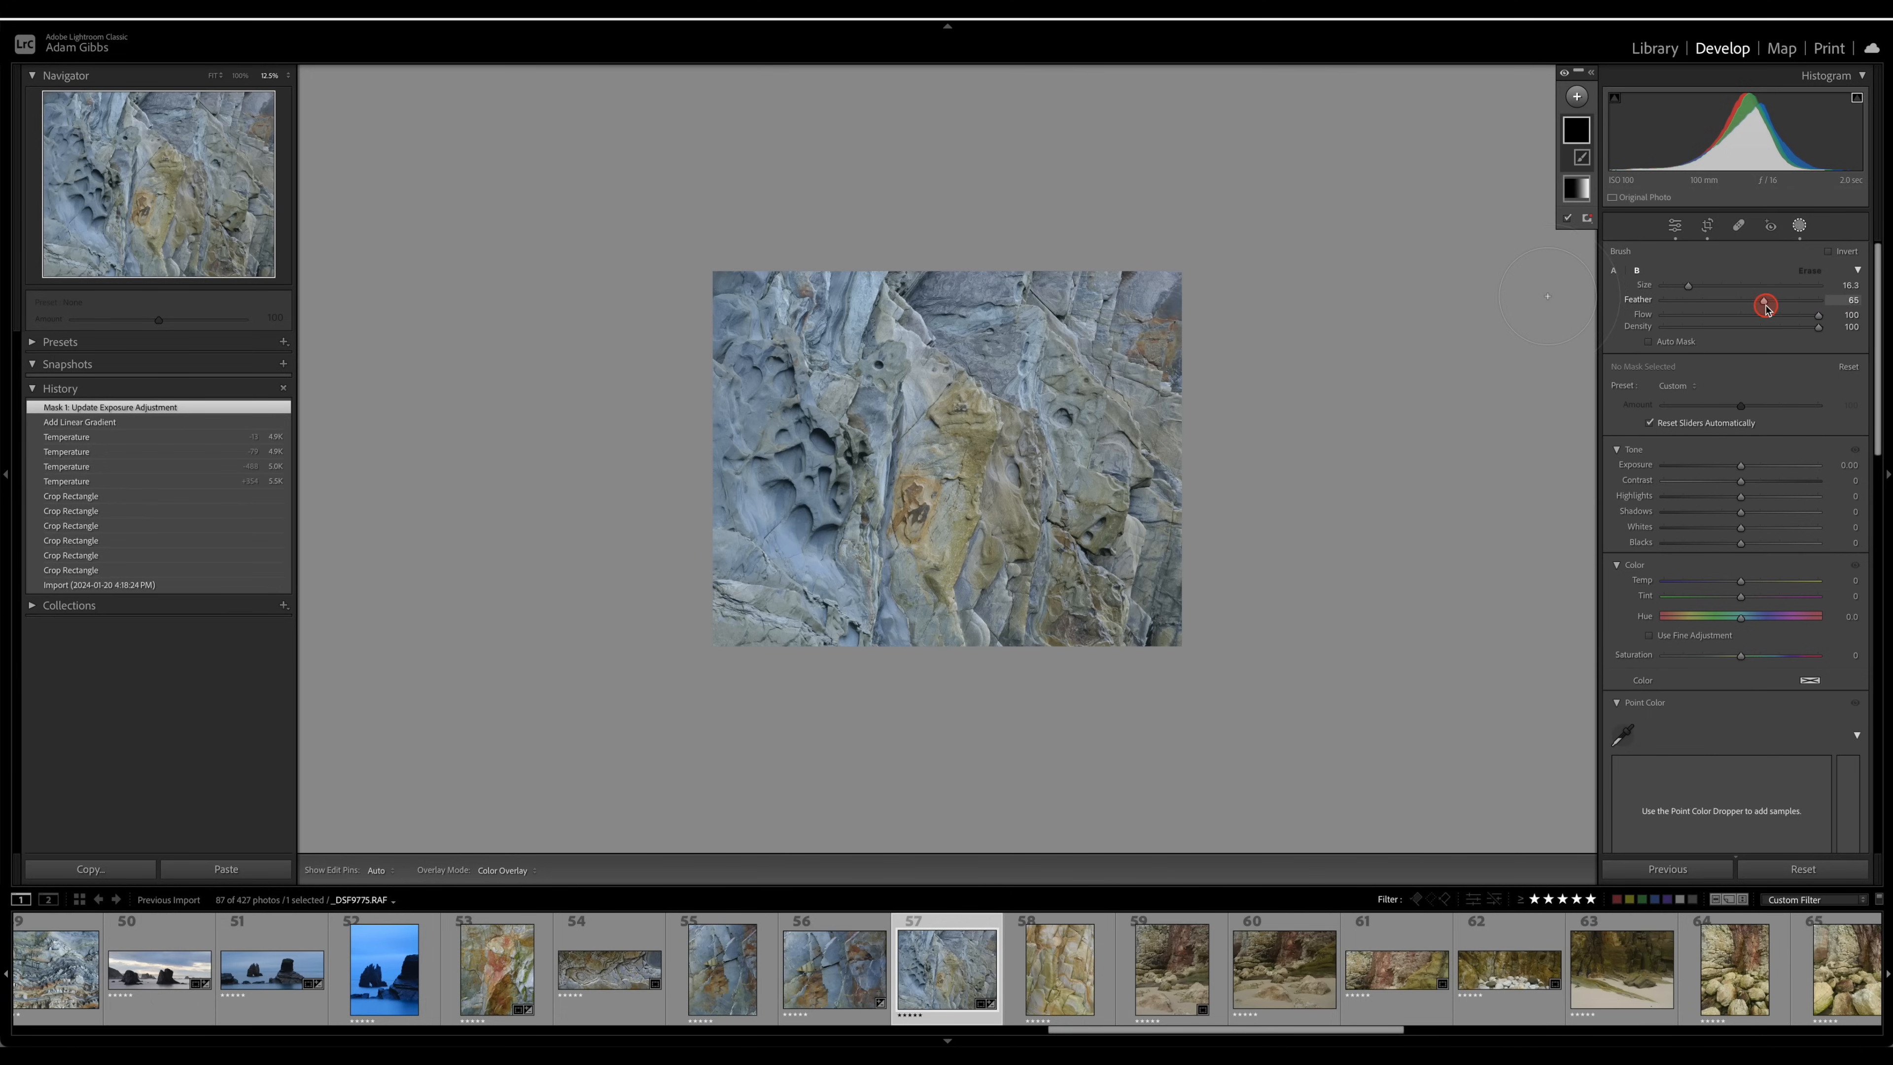
{"action": "mouse_move", "coordinate": [828, 656]}
{"action": "left_mouse_down"}
{"action": "mouse_move", "coordinate": [701, 545]}
{"action": "mouse_move", "coordinate": [724, 599]}
{"action": "mouse_move", "coordinate": [806, 651]}
{"action": "mouse_move", "coordinate": [734, 562]}
{"action": "mouse_move", "coordinate": [822, 636]}
{"action": "mouse_move", "coordinate": [740, 556]}
{"action": "mouse_move", "coordinate": [709, 459]}
{"action": "mouse_move", "coordinate": [731, 287]}
{"action": "mouse_move", "coordinate": [710, 329]}
{"action": "mouse_move", "coordinate": [789, 295]}
{"action": "left_mouse_up"}
{"action": "mouse_move", "coordinate": [713, 563]}
{"action": "left_mouse_down"}
{"action": "mouse_move", "coordinate": [857, 652]}
{"action": "mouse_move", "coordinate": [900, 646]}
{"action": "left_mouse_up"}
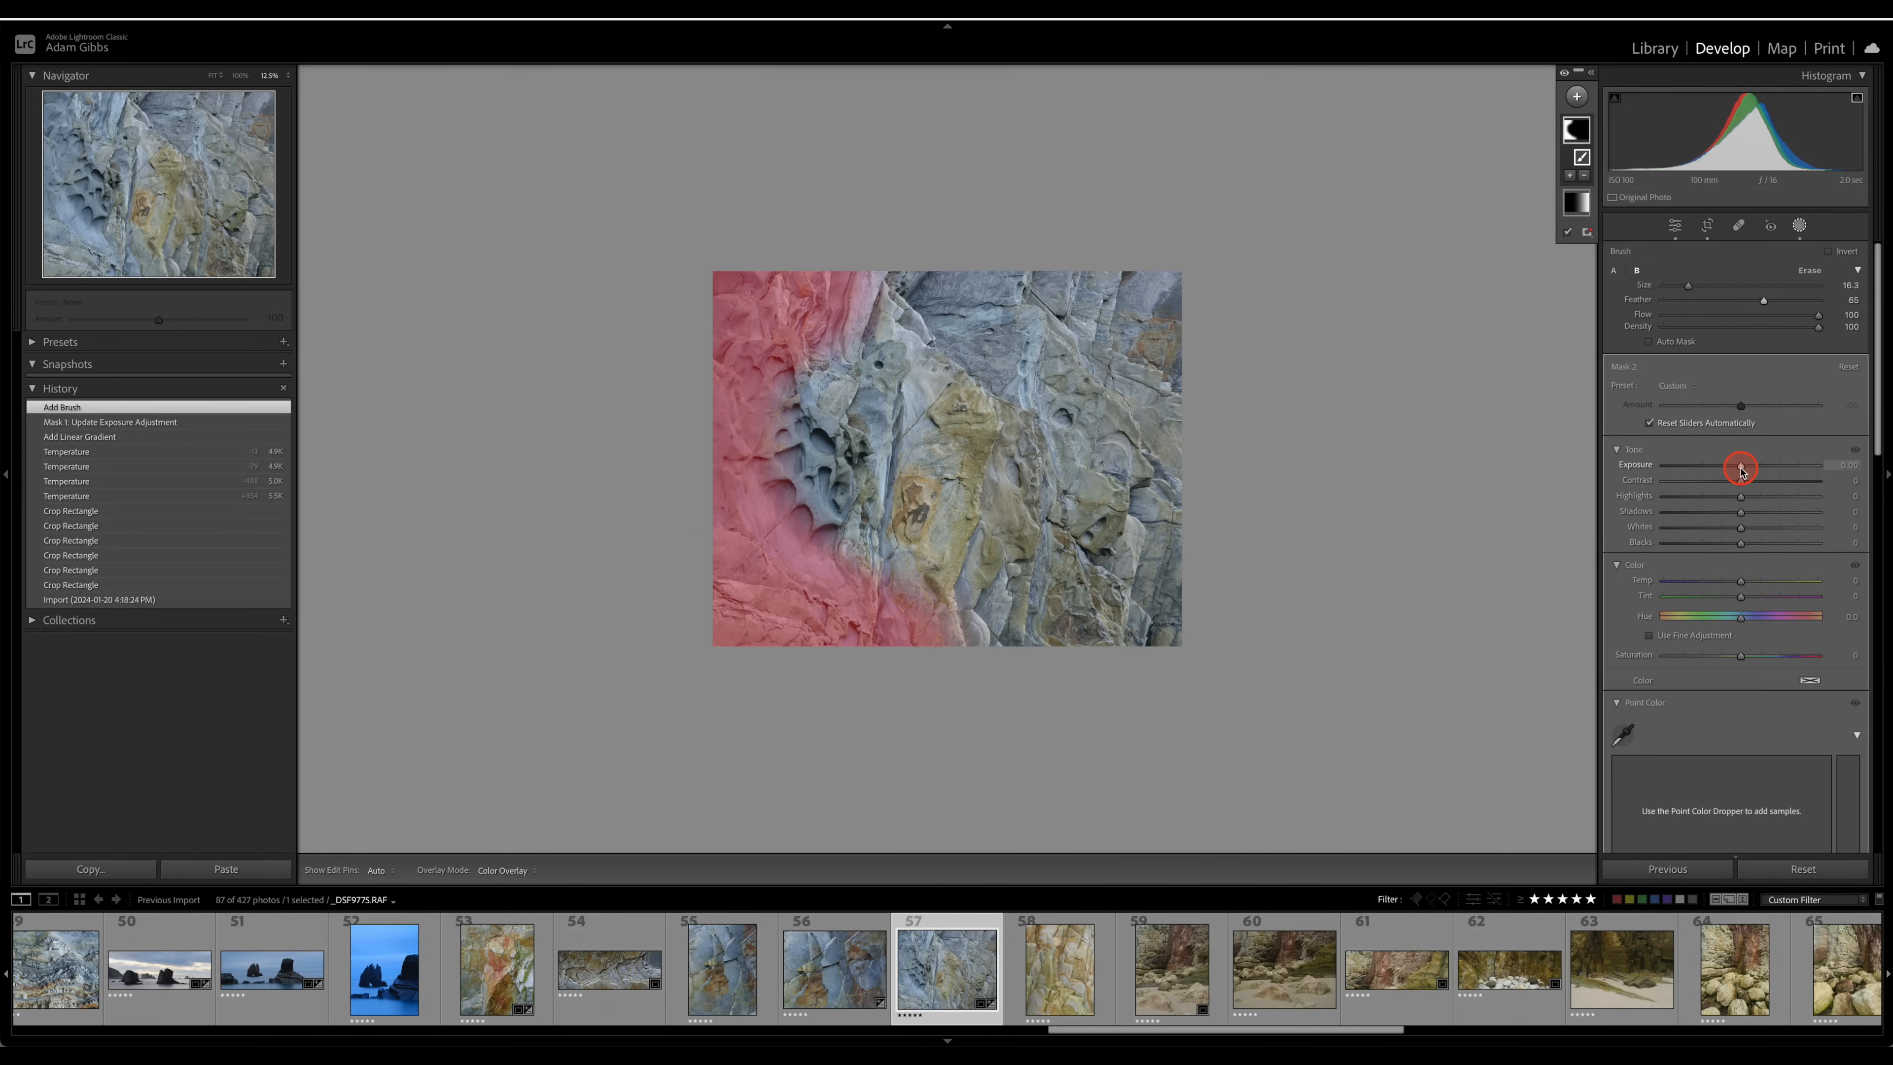
{"action": "left_click_drag", "start_coordinate": [1741, 468], "coordinate": [1739, 468]}
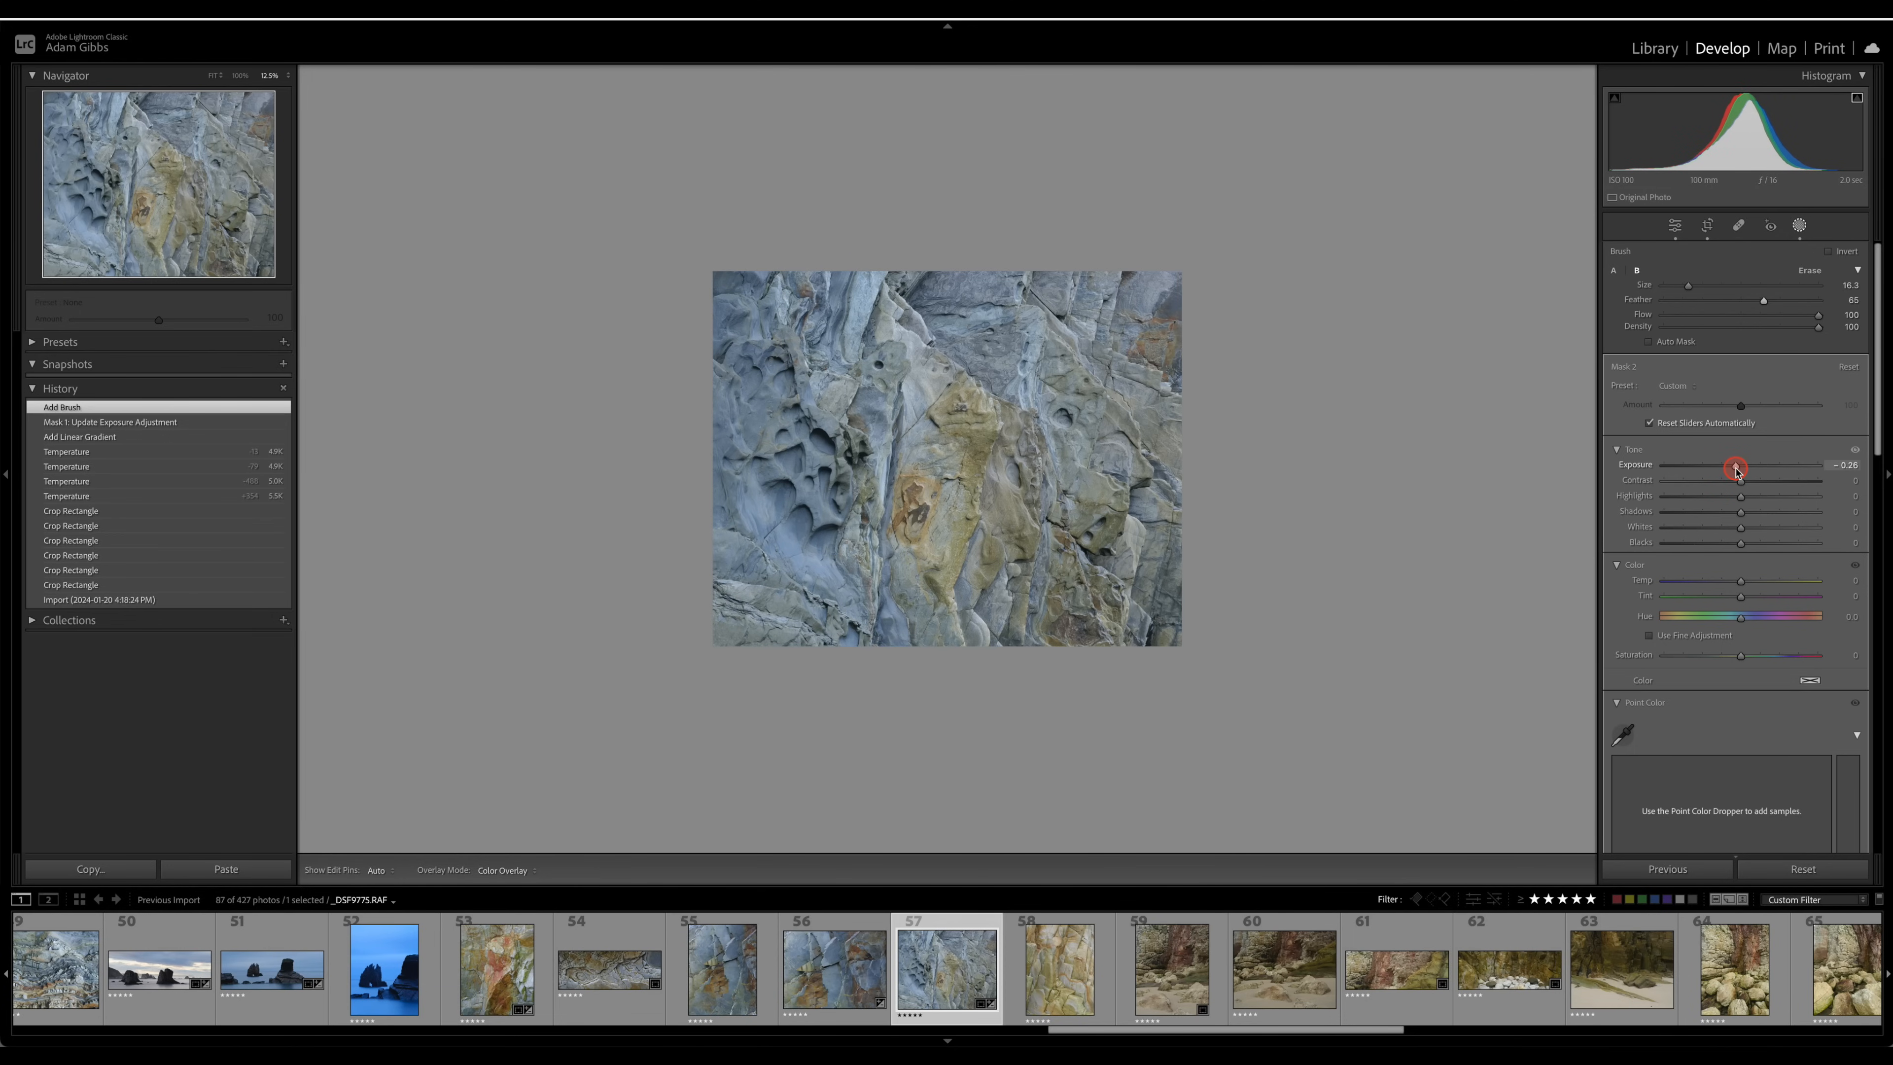
{"action": "left_click_drag", "start_coordinate": [1736, 468], "coordinate": [1735, 468]}
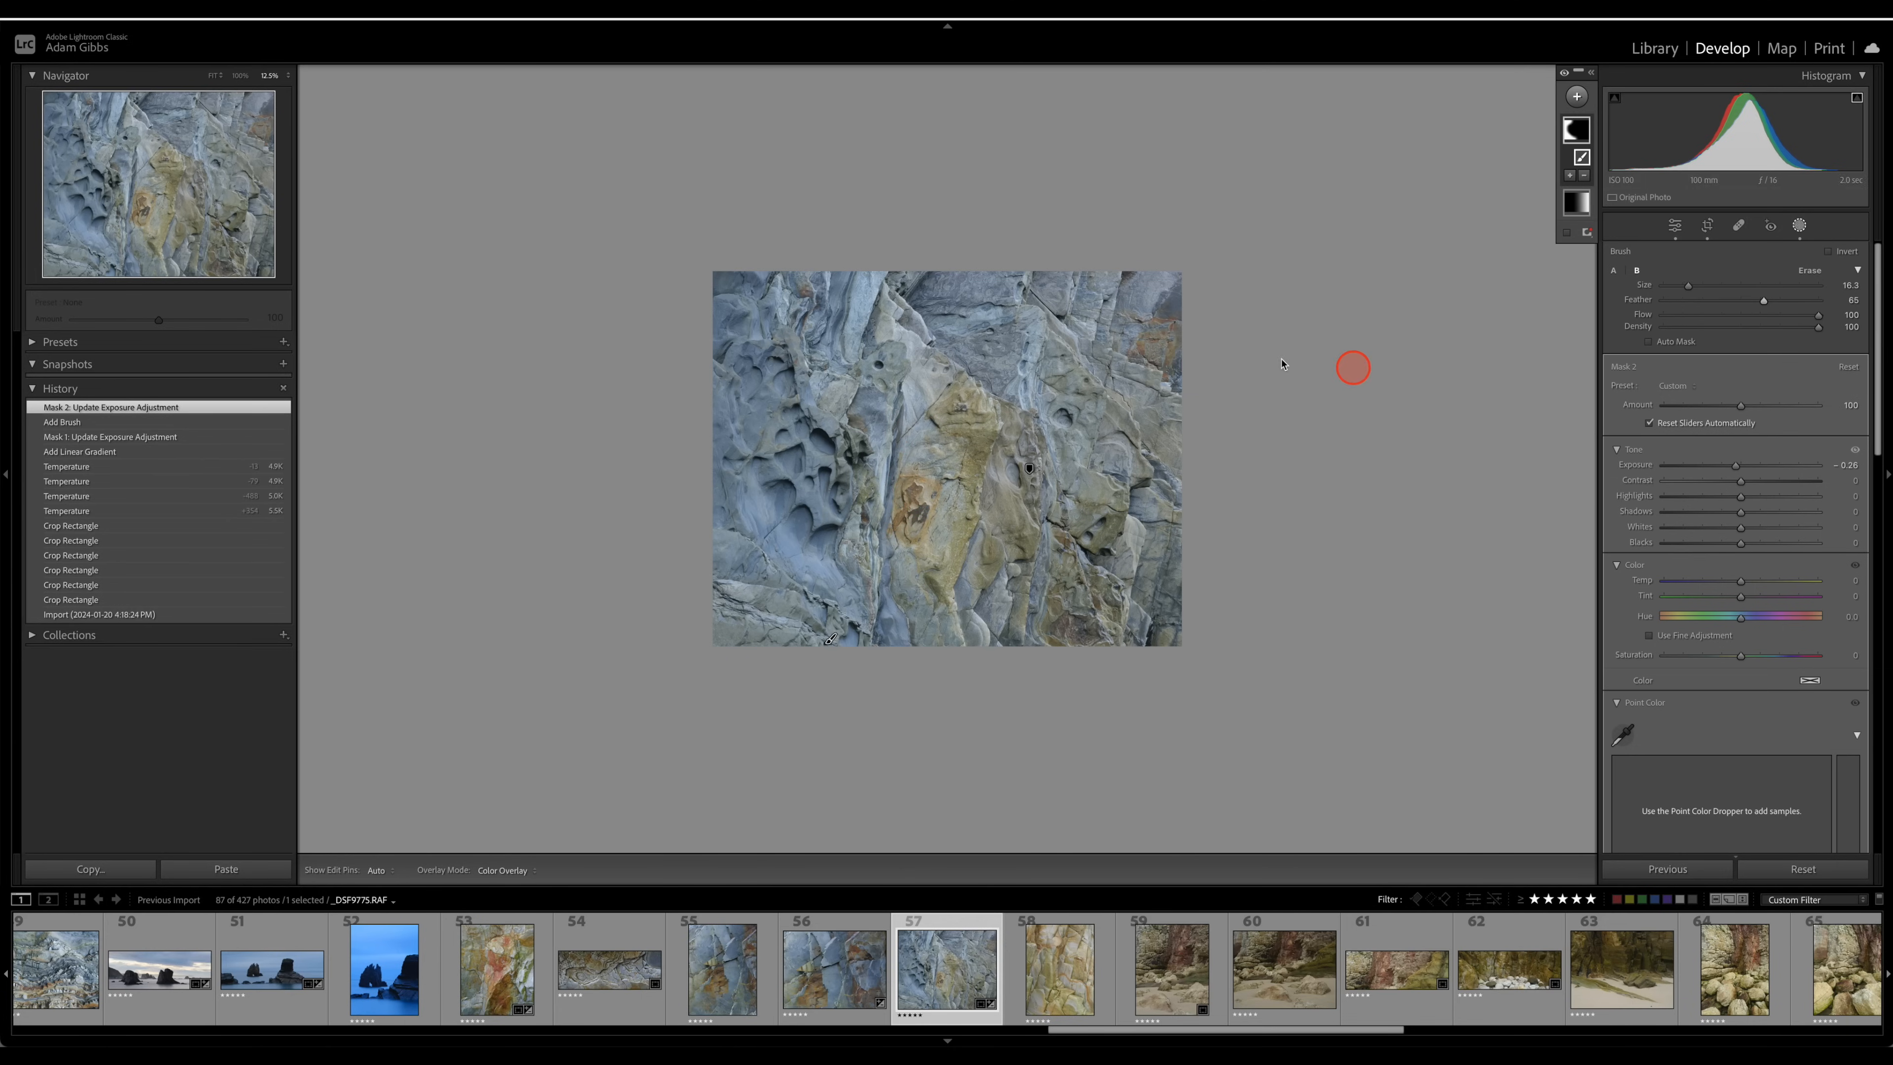
- Paint a new brush mask over the central rocks, raise its Whites to about 12 and adjust its Blacks
{"action": "left_click", "coordinate": [1578, 97]}
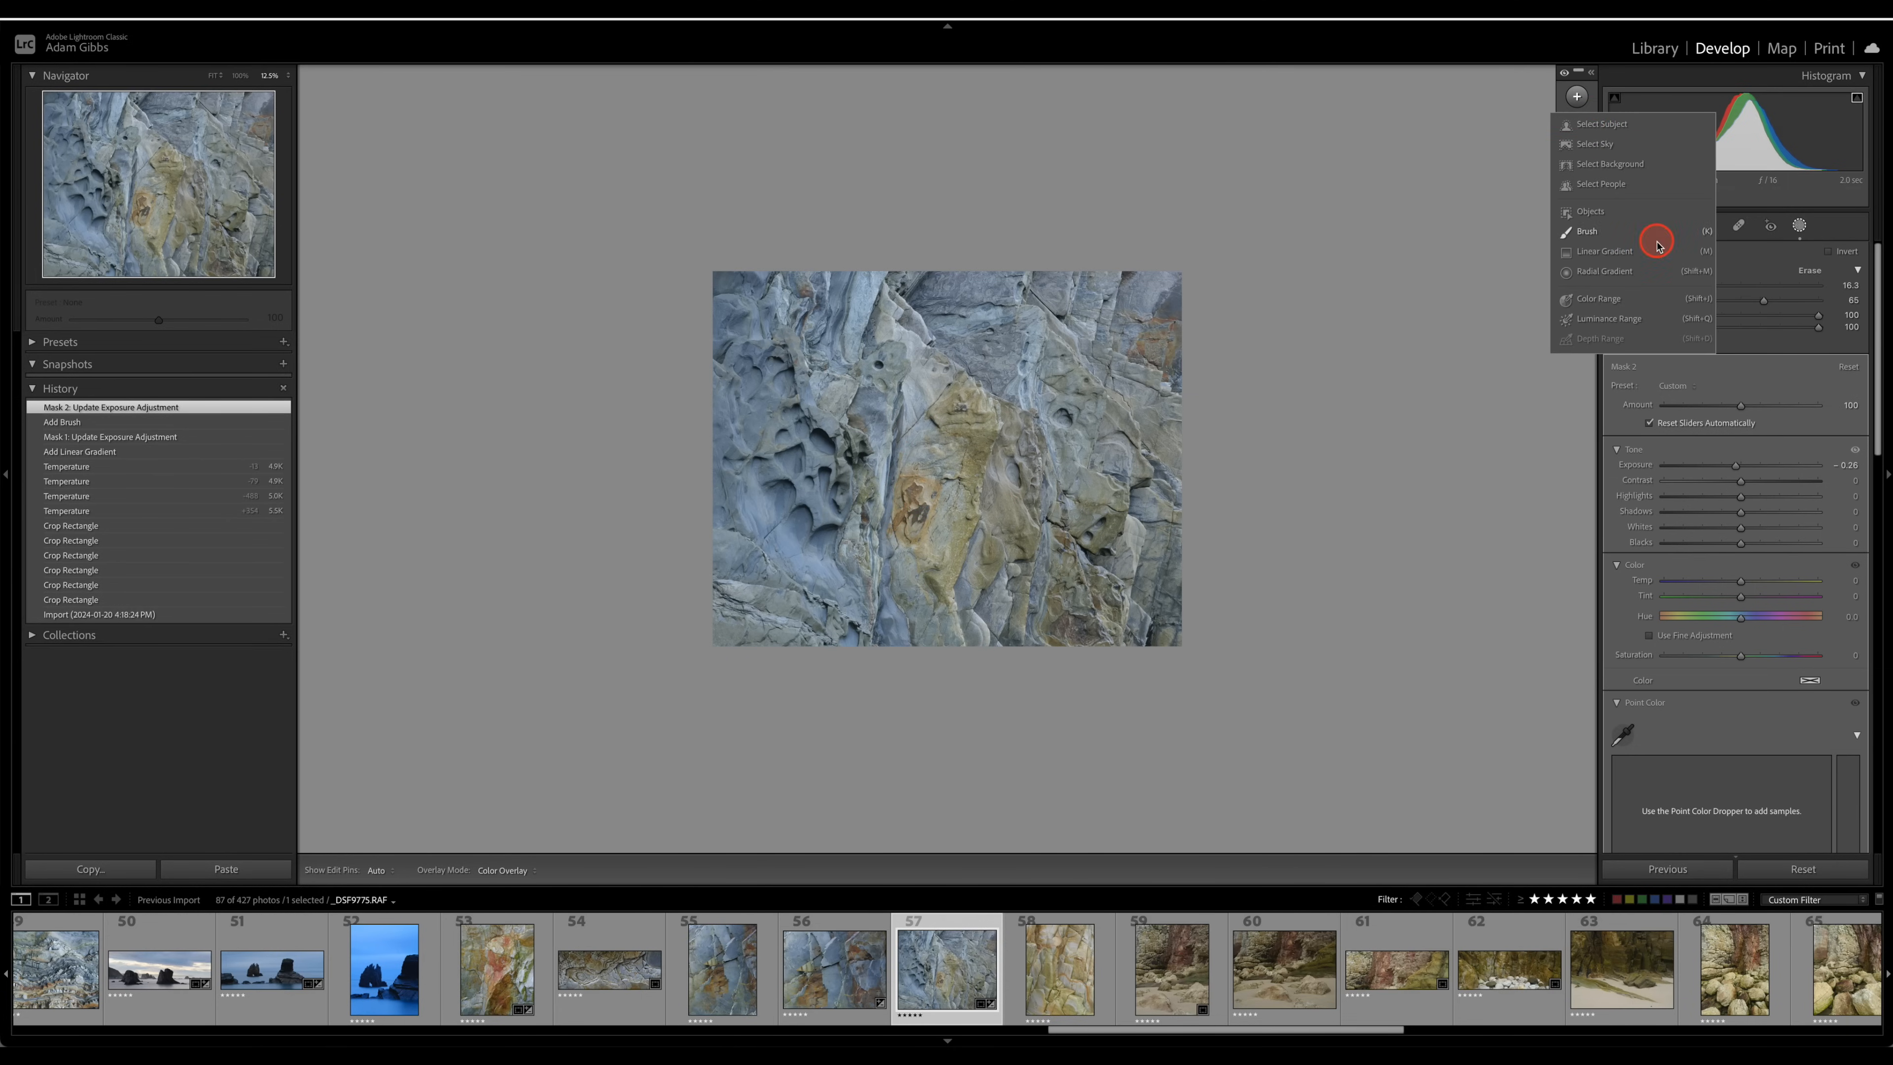
{"action": "left_click", "coordinate": [1595, 233]}
{"action": "mouse_move", "coordinate": [995, 322]}
{"action": "left_mouse_down"}
{"action": "mouse_move", "coordinate": [1061, 427]}
{"action": "mouse_move", "coordinate": [1072, 515]}
{"action": "mouse_move", "coordinate": [1044, 558]}
{"action": "mouse_move", "coordinate": [930, 538]}
{"action": "mouse_move", "coordinate": [992, 414]}
{"action": "mouse_move", "coordinate": [857, 418]}
{"action": "mouse_move", "coordinate": [824, 471]}
{"action": "mouse_move", "coordinate": [886, 511]}
{"action": "mouse_move", "coordinate": [939, 533]}
{"action": "left_mouse_up"}
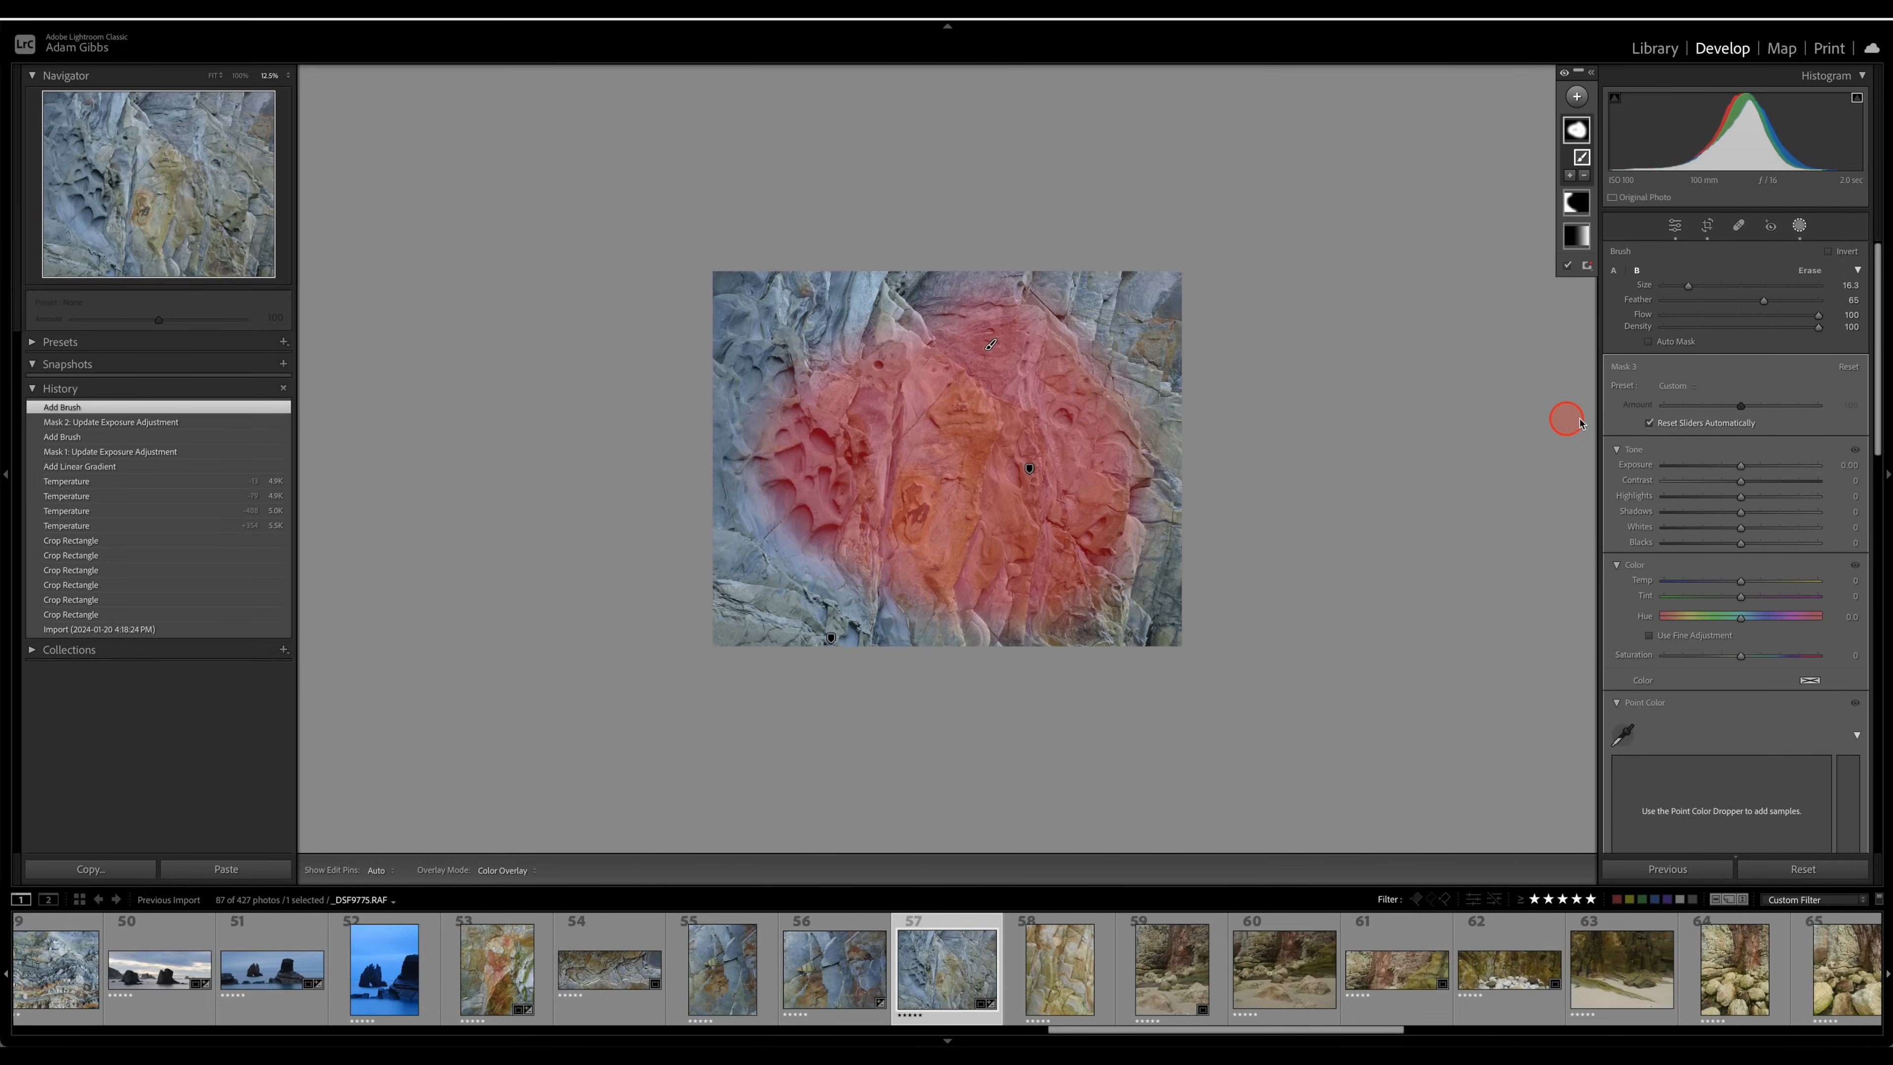
{"action": "left_click", "coordinate": [1742, 530]}
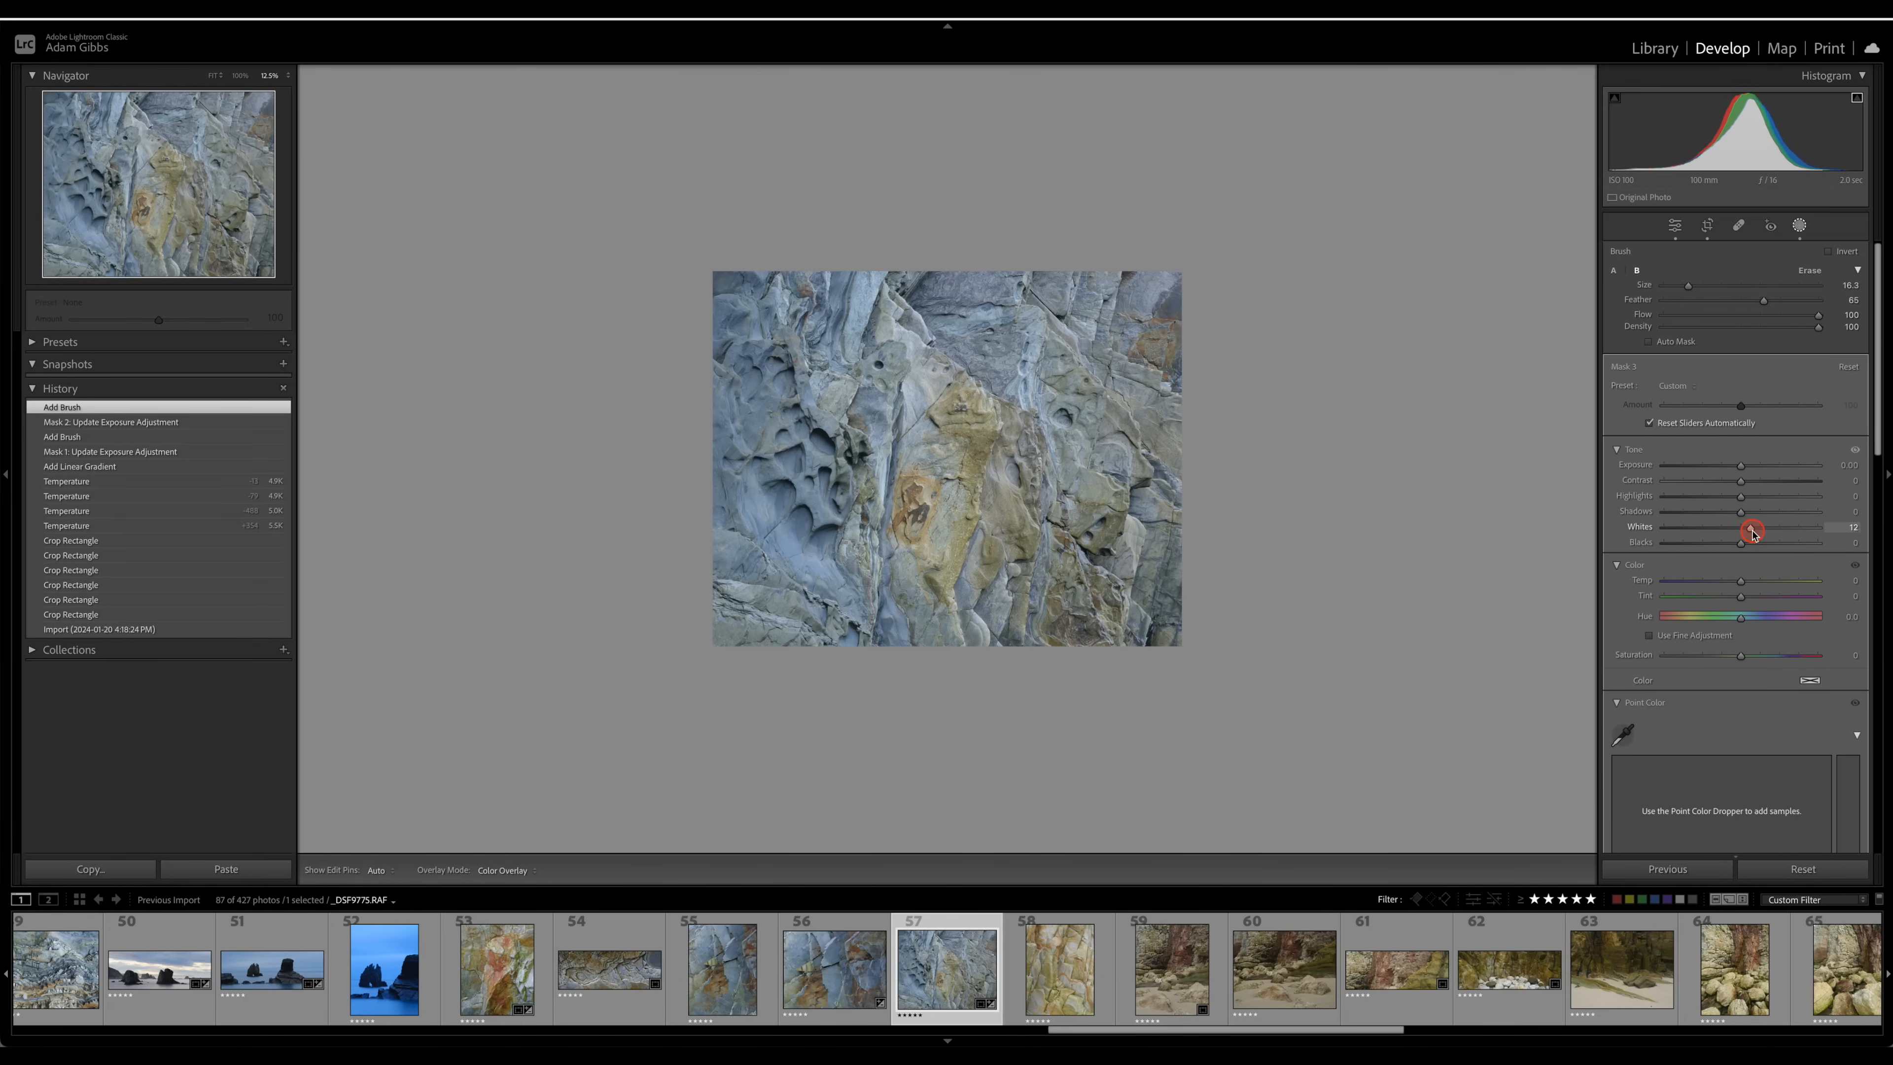
{"action": "left_click_drag", "start_coordinate": [1743, 534], "coordinate": [1748, 534]}
{"action": "left_click", "coordinate": [1800, 225]}
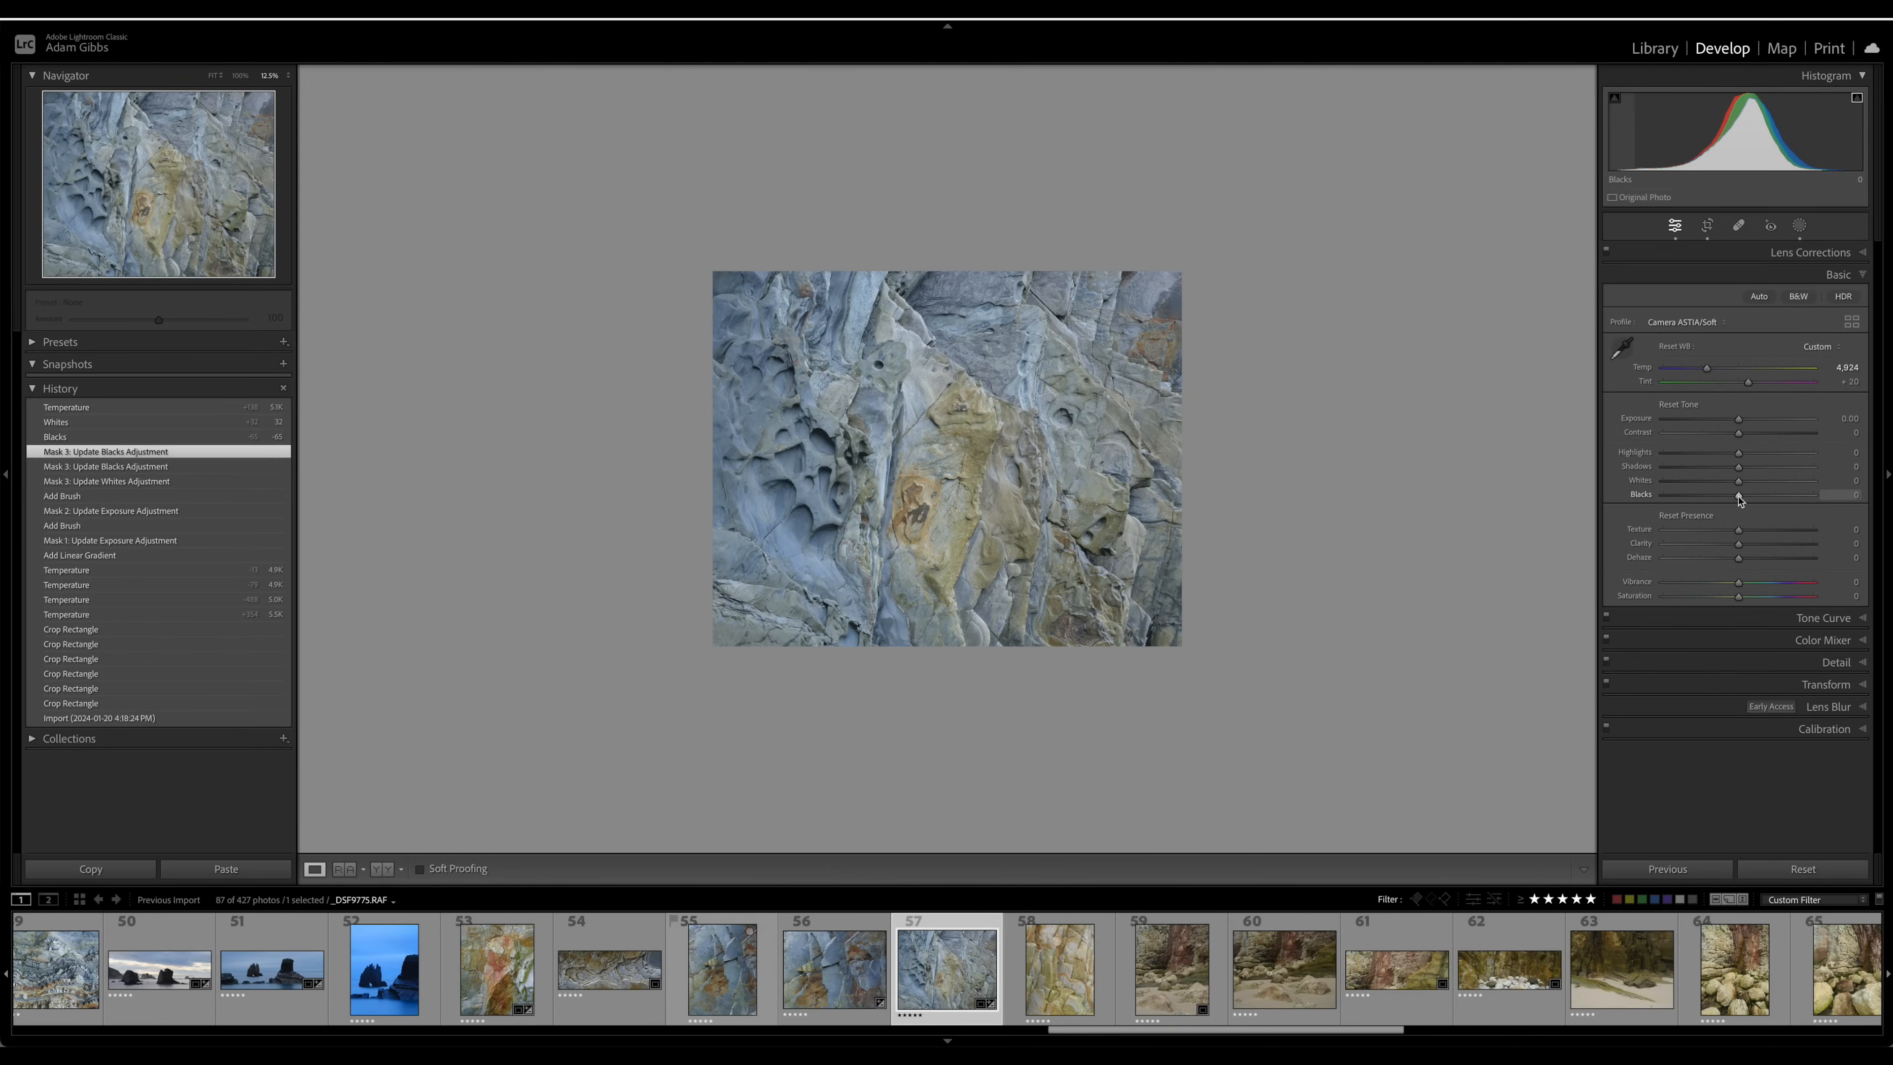
- Set the whole photo's Blacks to −62 and Whites to +31 while previewing the clipping
{"action": "left_click", "coordinate": [1739, 495], "text": "alt"}
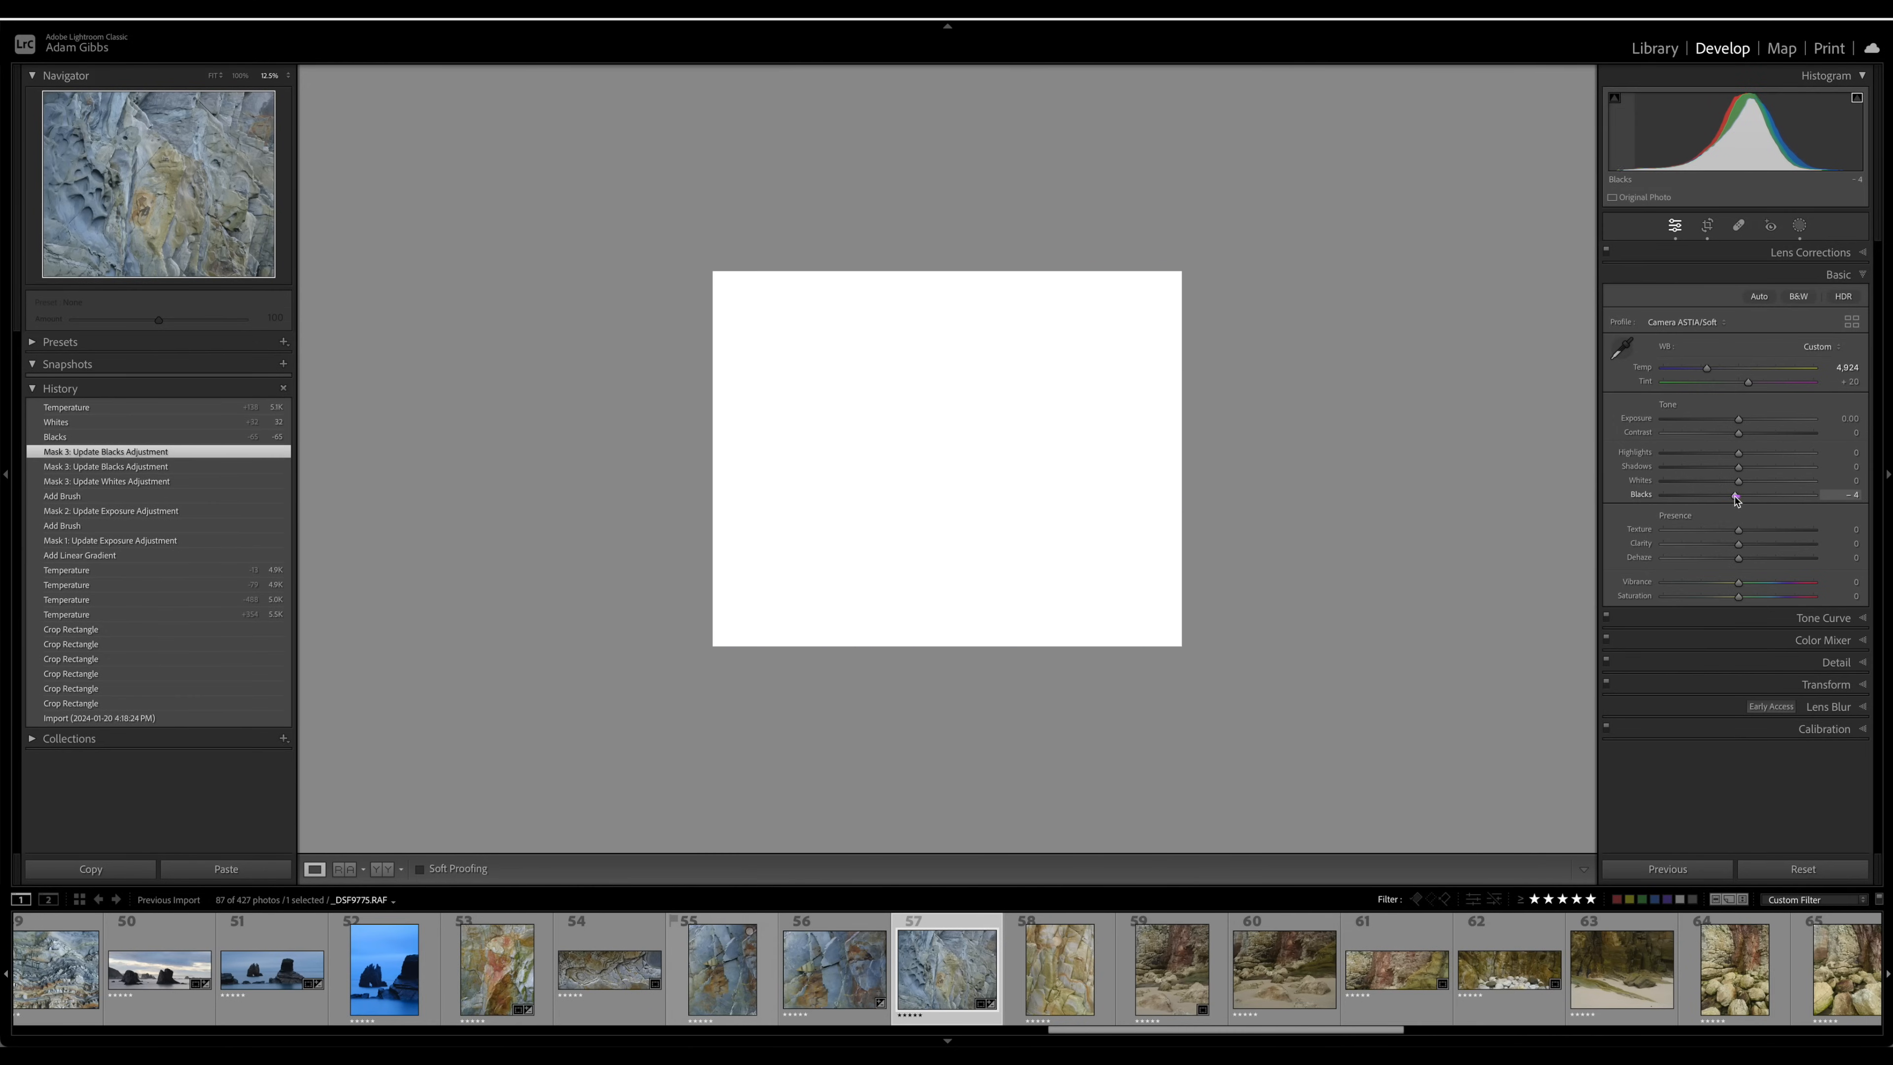
{"action": "left_click_drag", "start_coordinate": [1735, 499], "coordinate": [1690, 501]}
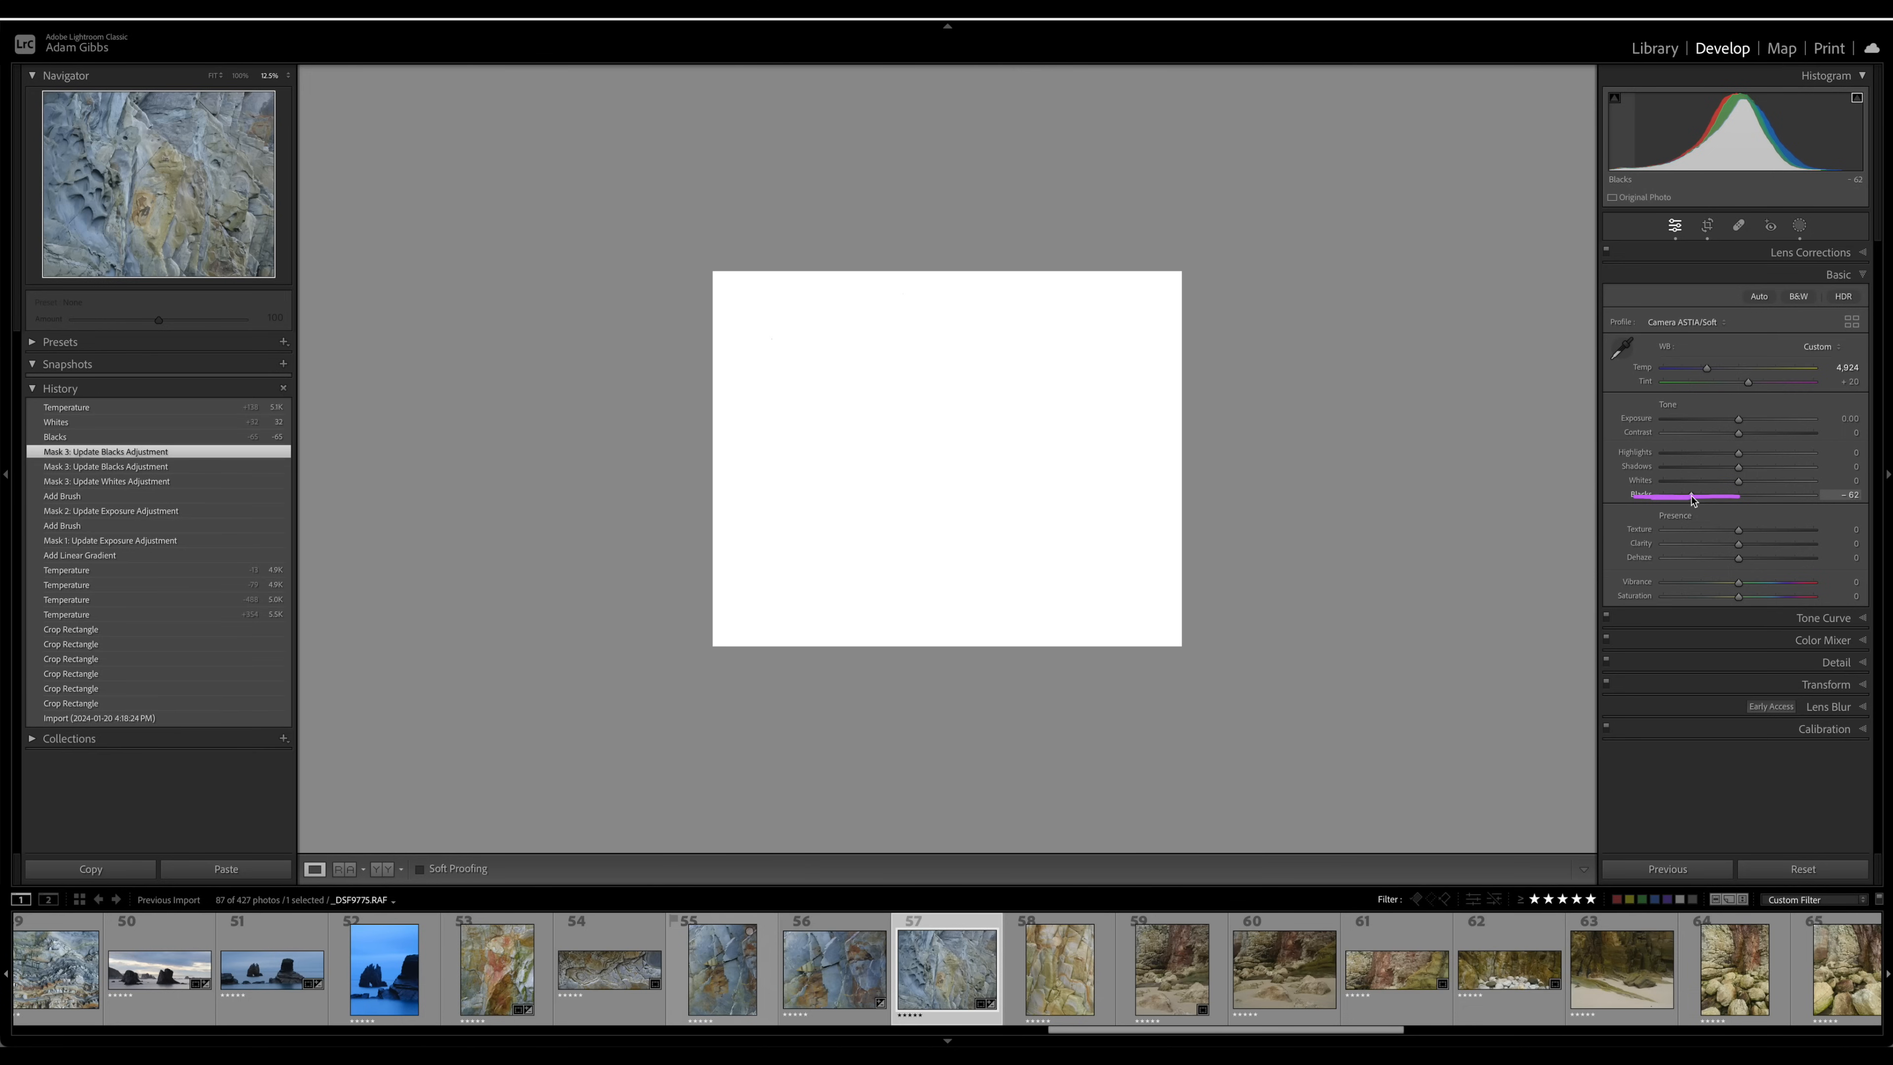
{"action": "left_click_drag", "start_coordinate": [1692, 499], "coordinate": [1766, 486]}
{"action": "left_click", "coordinate": [1749, 487]}
{"action": "key", "text": "alt"}
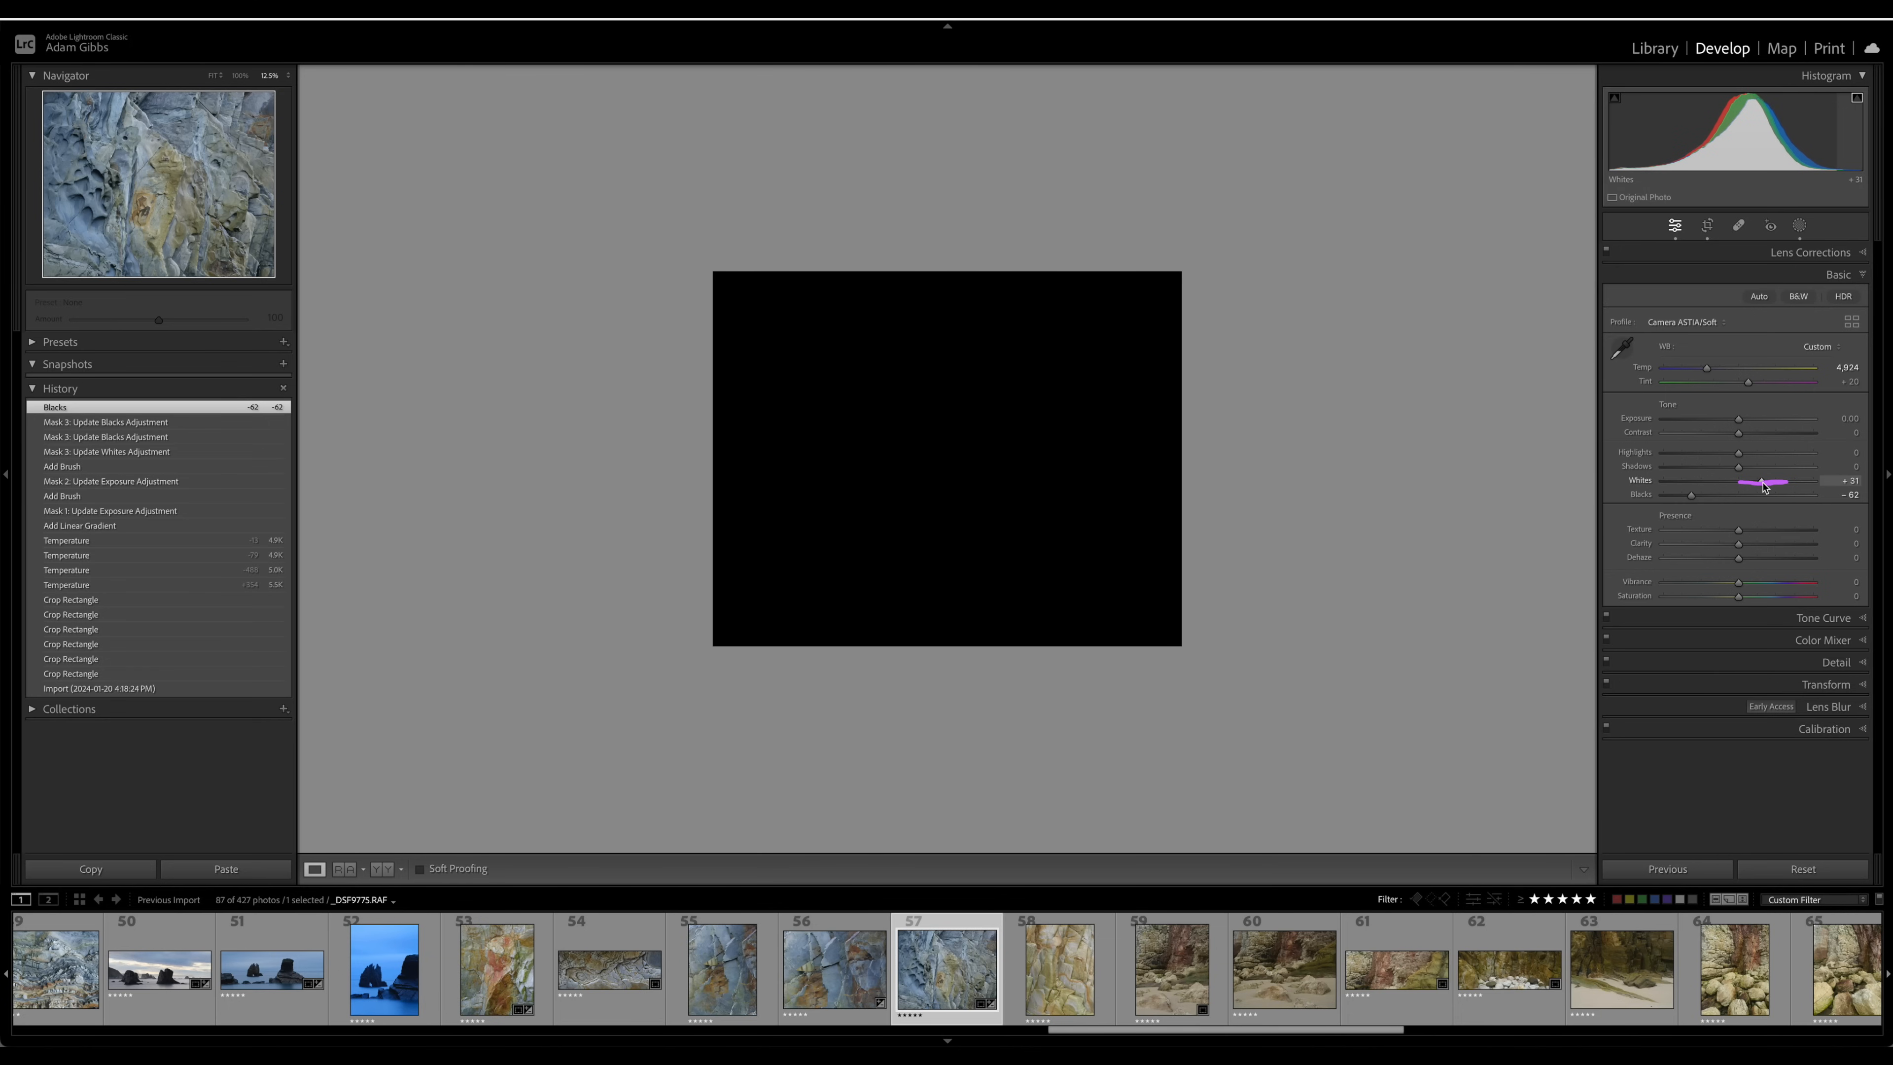
{"action": "left_click_drag", "start_coordinate": [1763, 486], "coordinate": [1764, 486]}
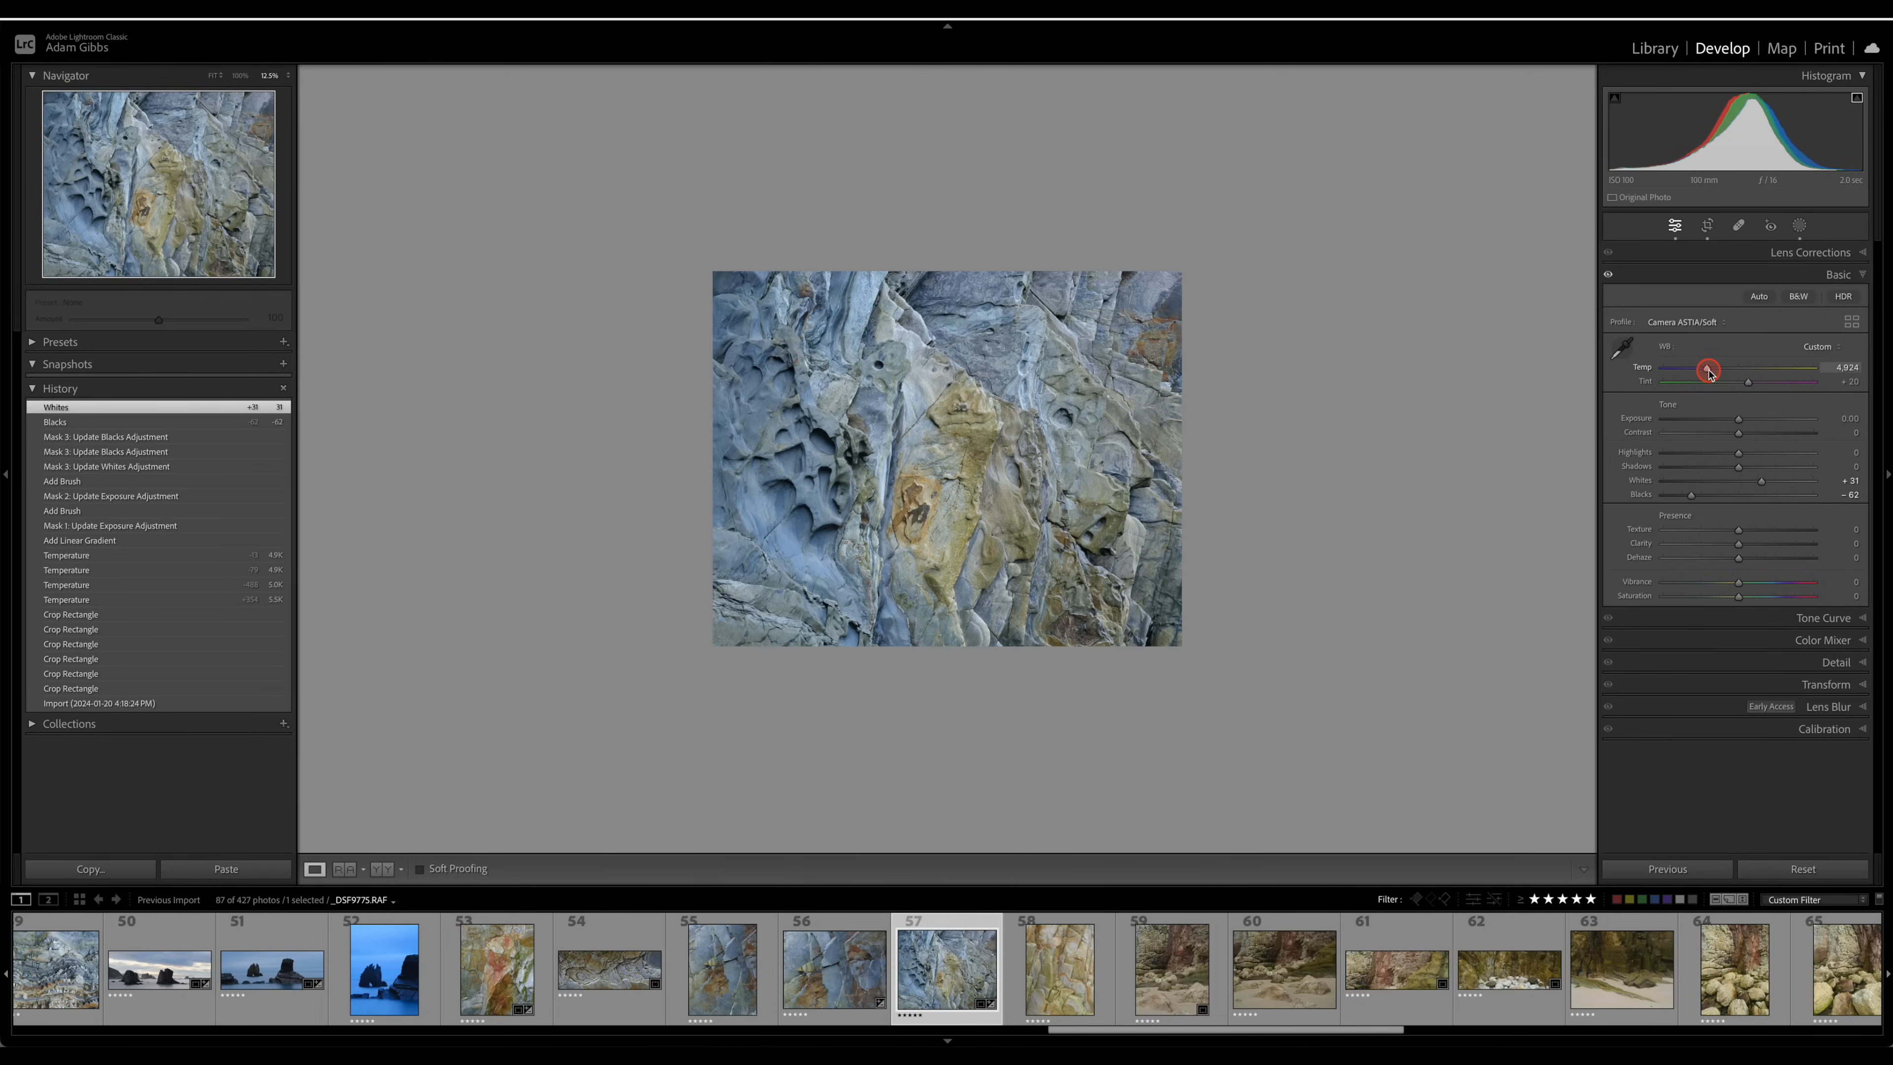
- Set Temp to 5,099 and compare the result without the Basic adjustments and against the imported original
{"action": "left_click_drag", "start_coordinate": [1710, 372], "coordinate": [1712, 373]}
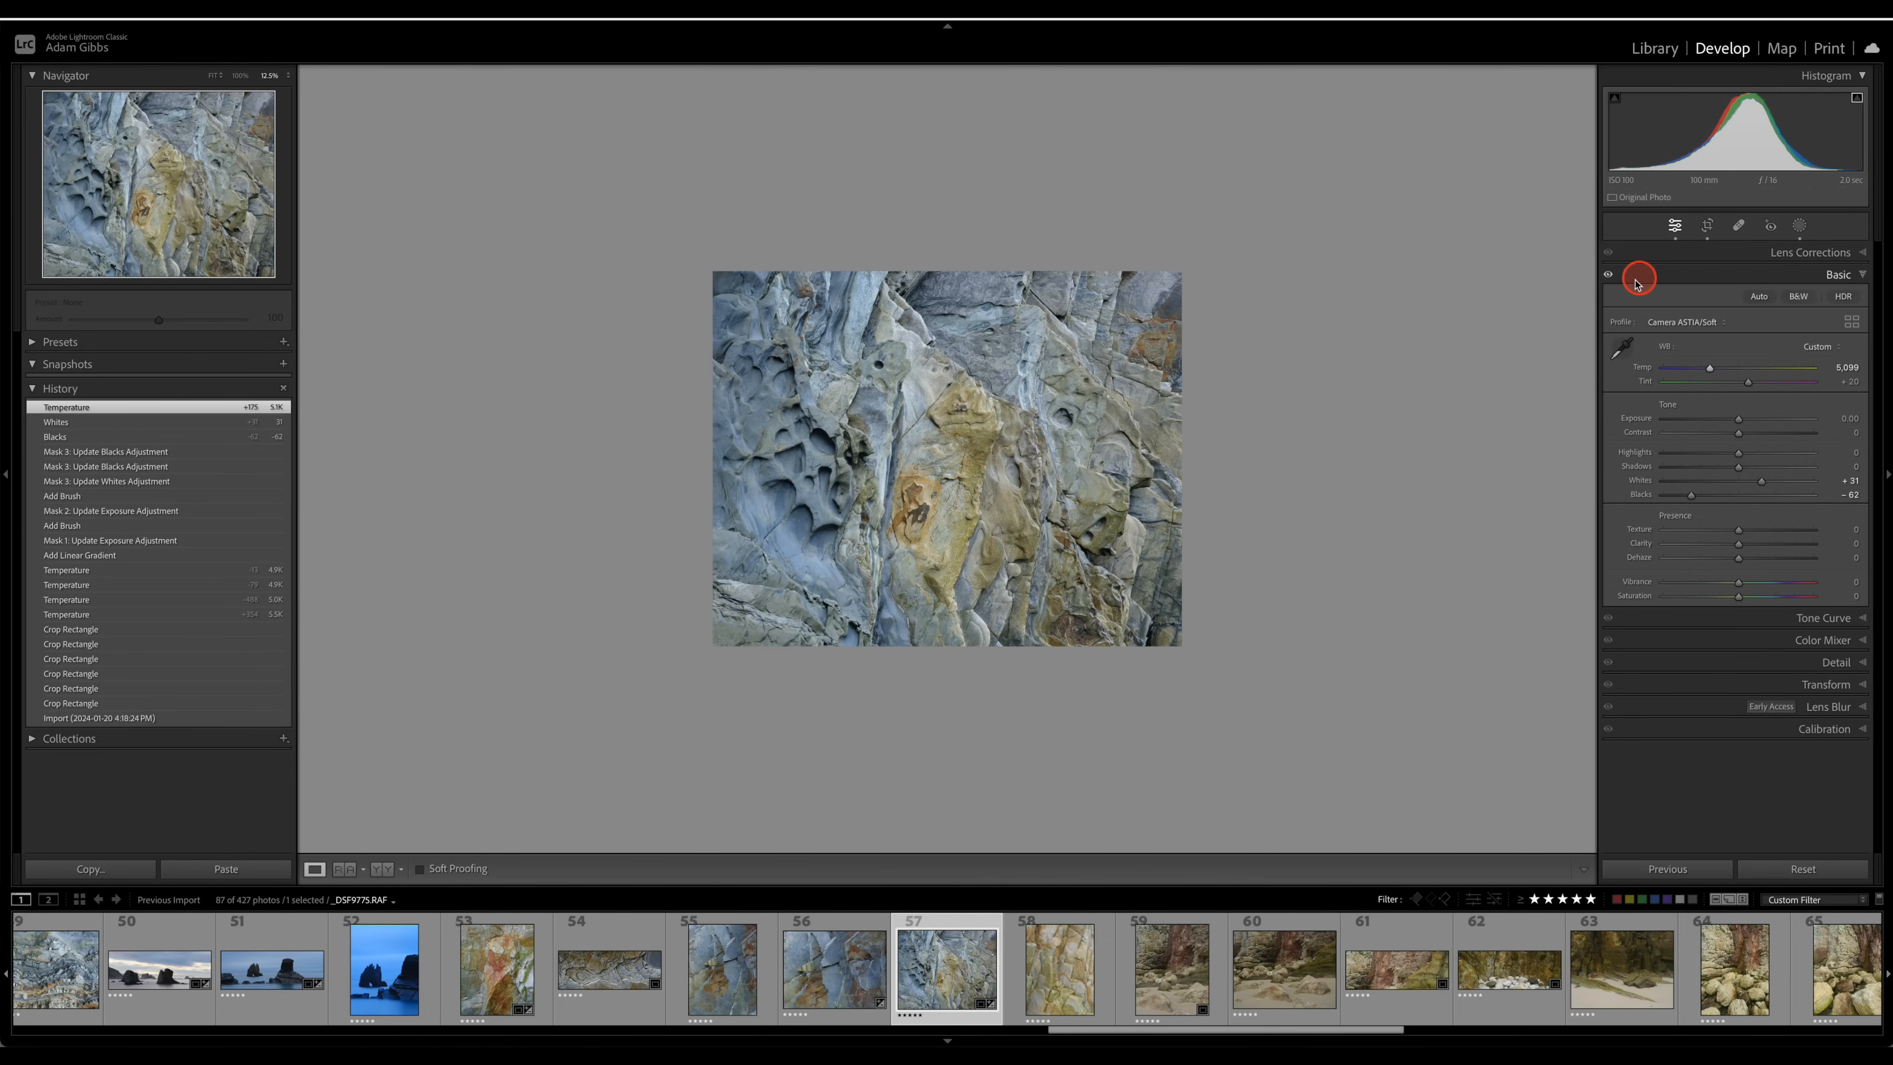
{"action": "left_click", "coordinate": [1609, 275]}
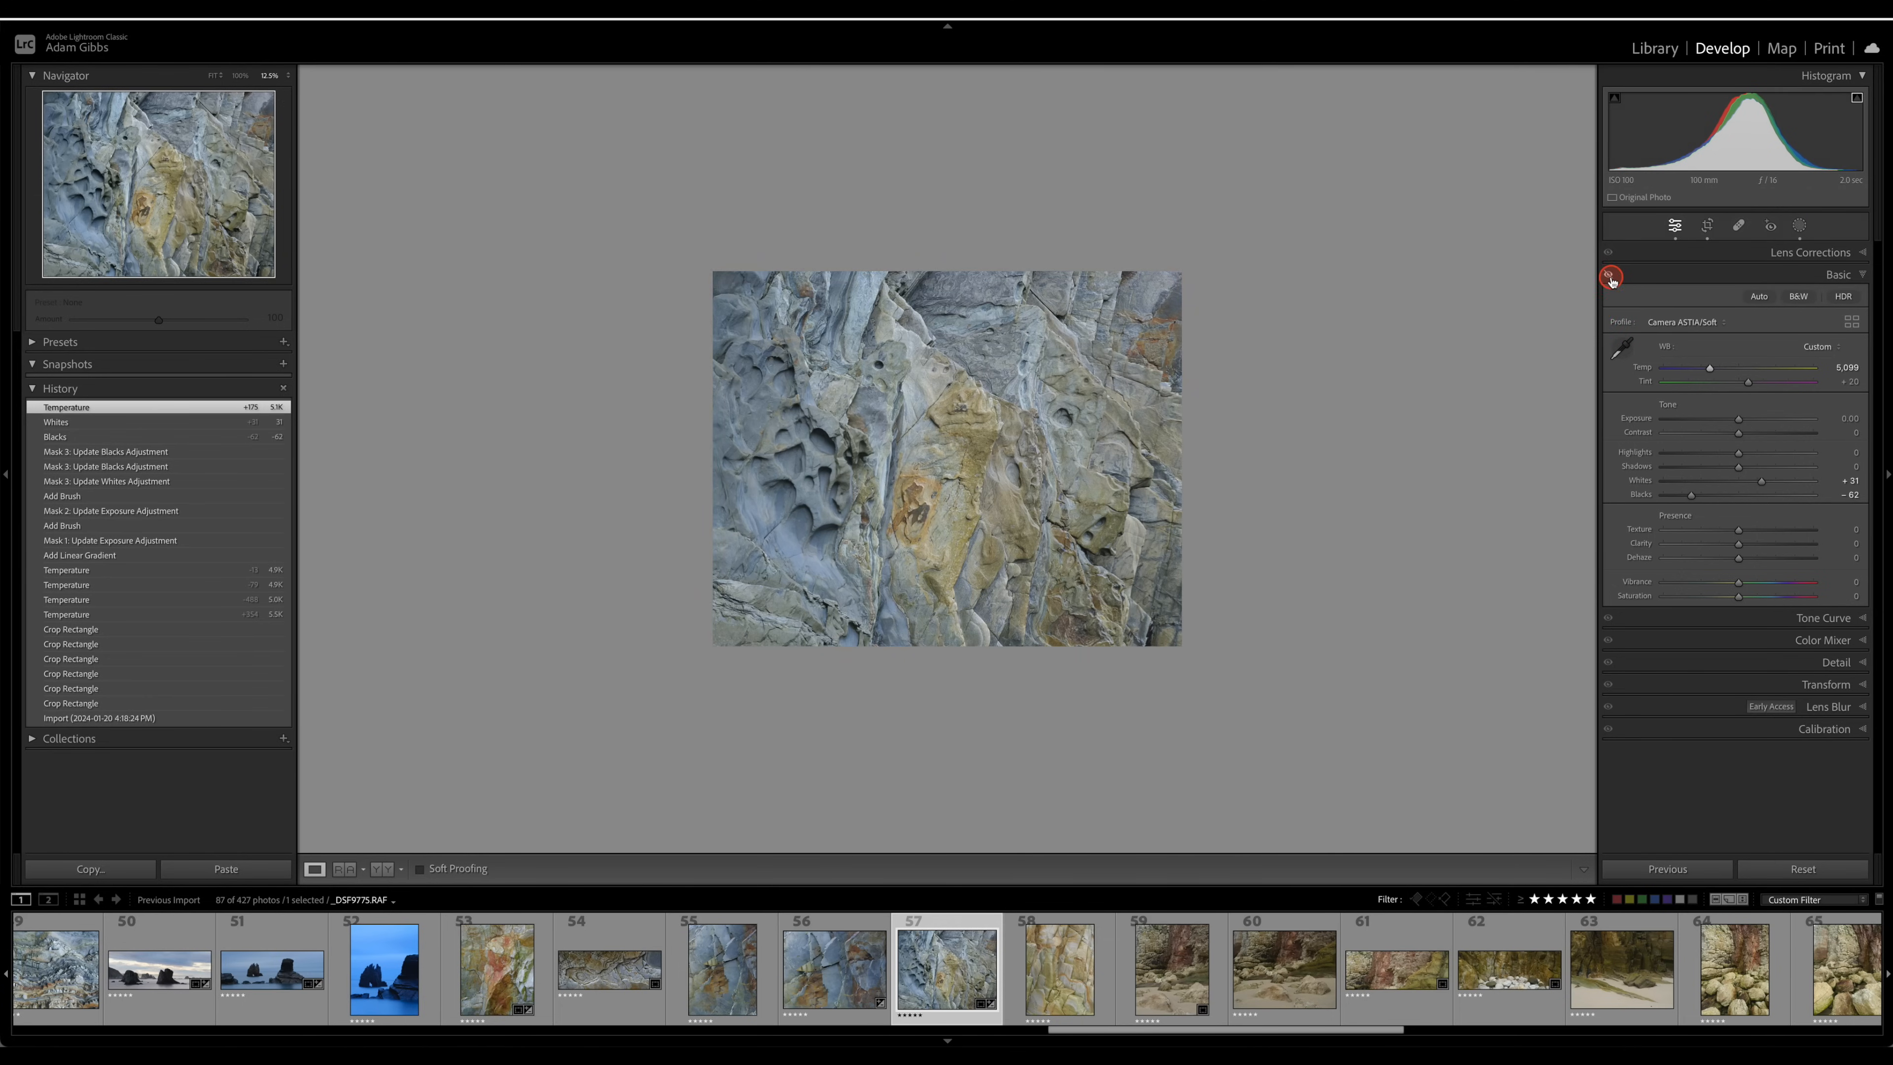
{"action": "left_click", "coordinate": [1609, 275]}
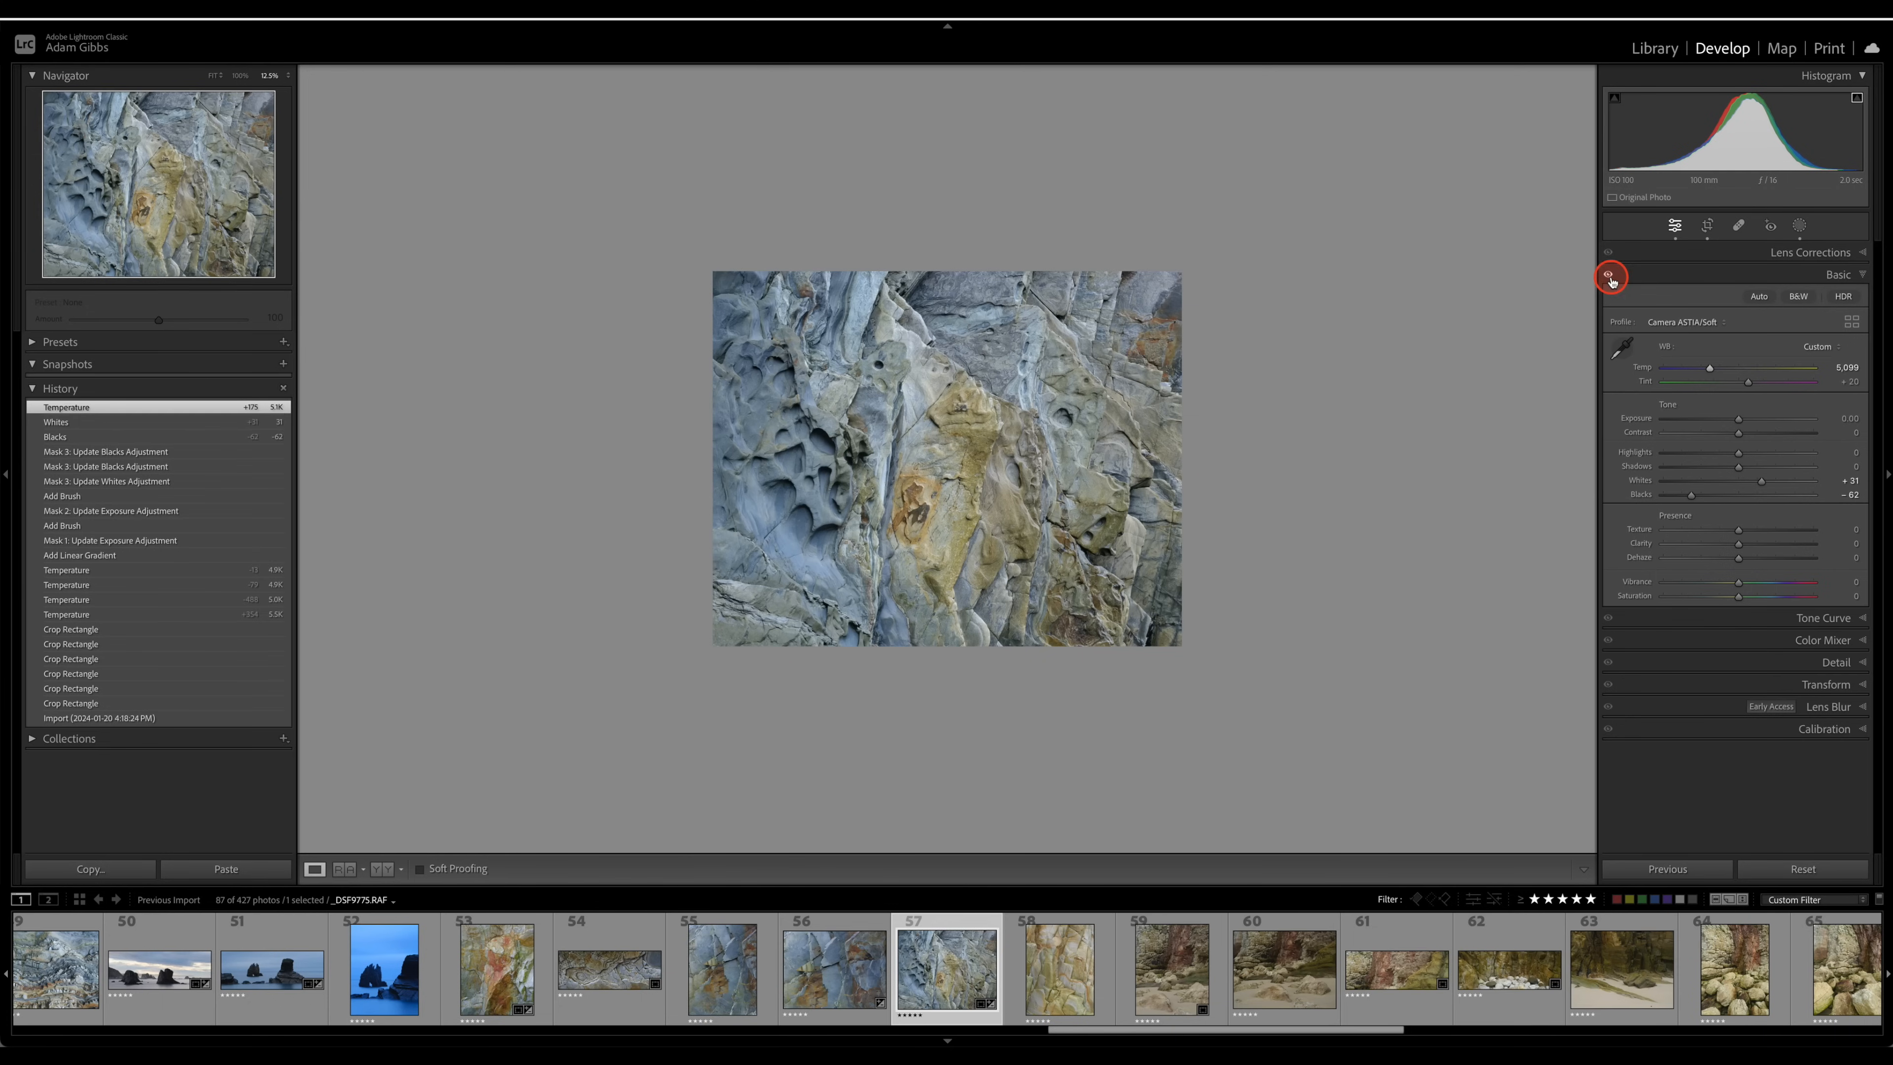
{"action": "left_click", "coordinate": [57, 718]}
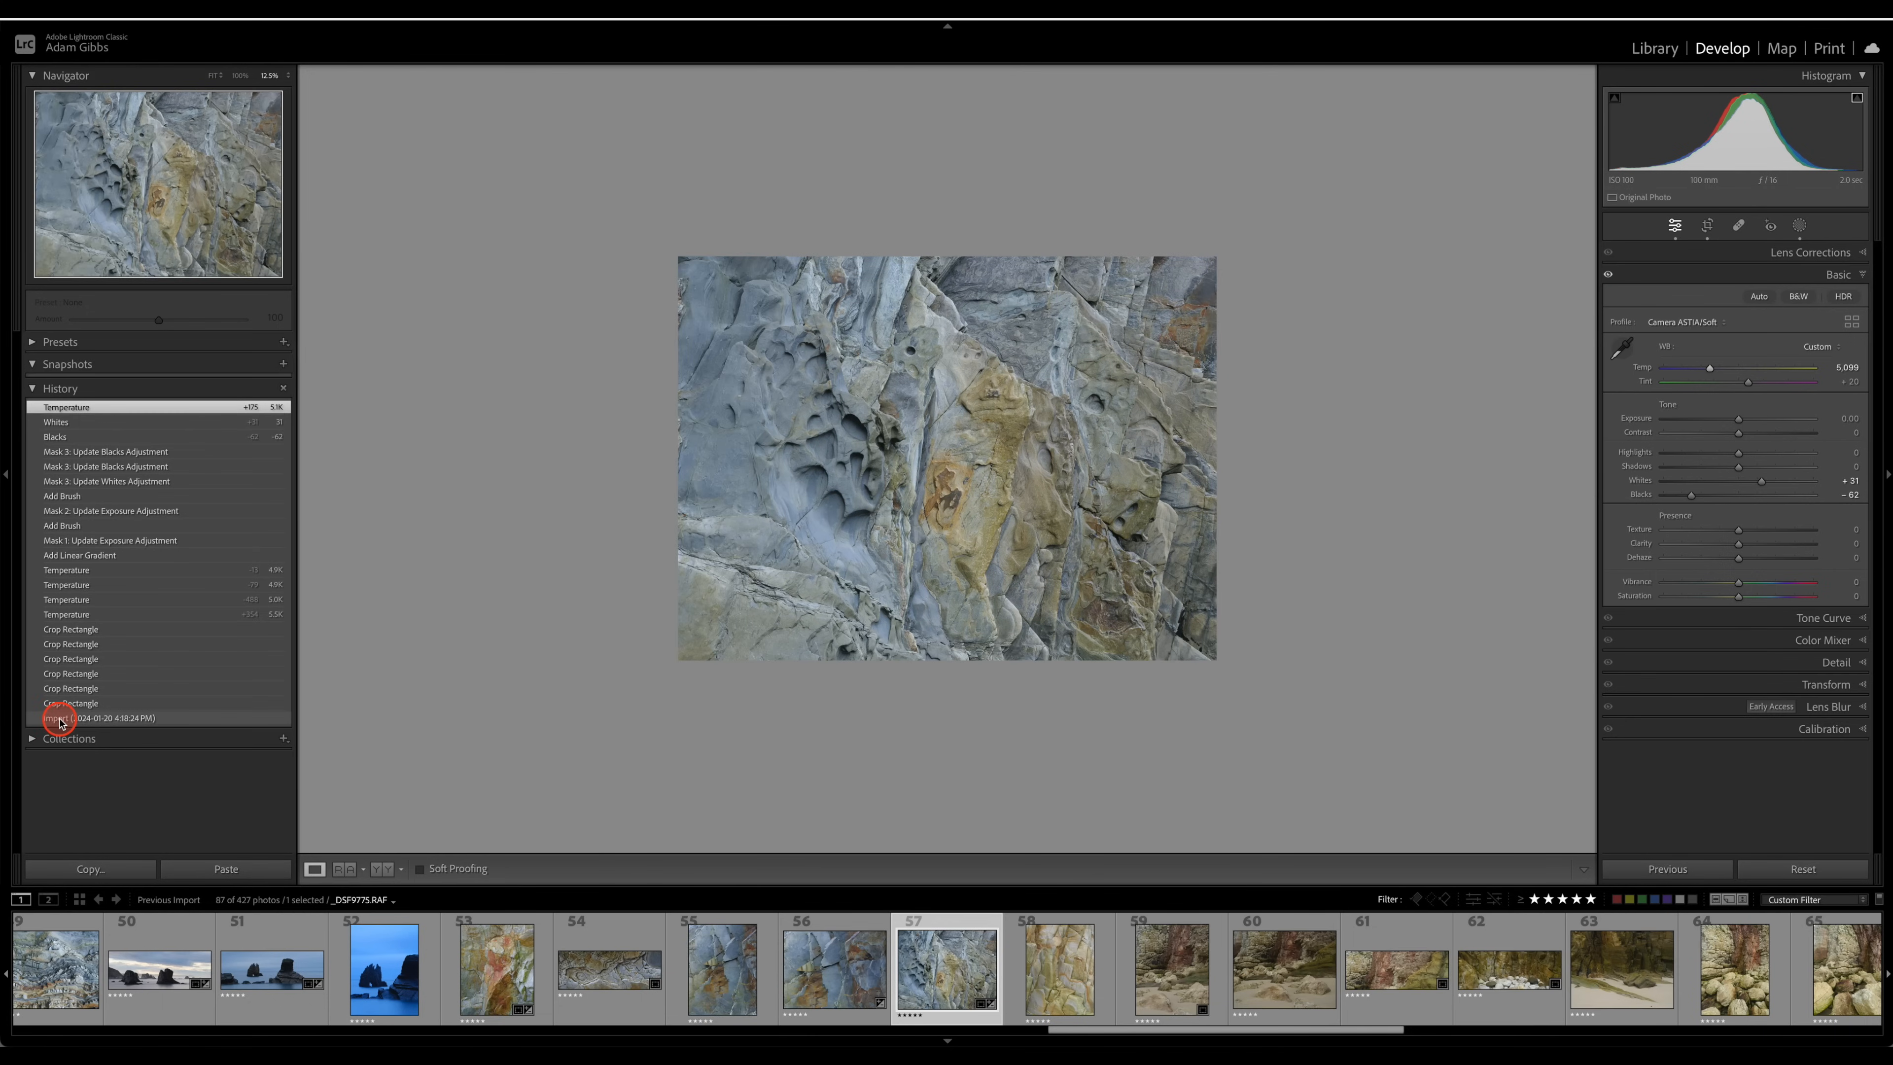
{"action": "left_click", "coordinate": [52, 409]}
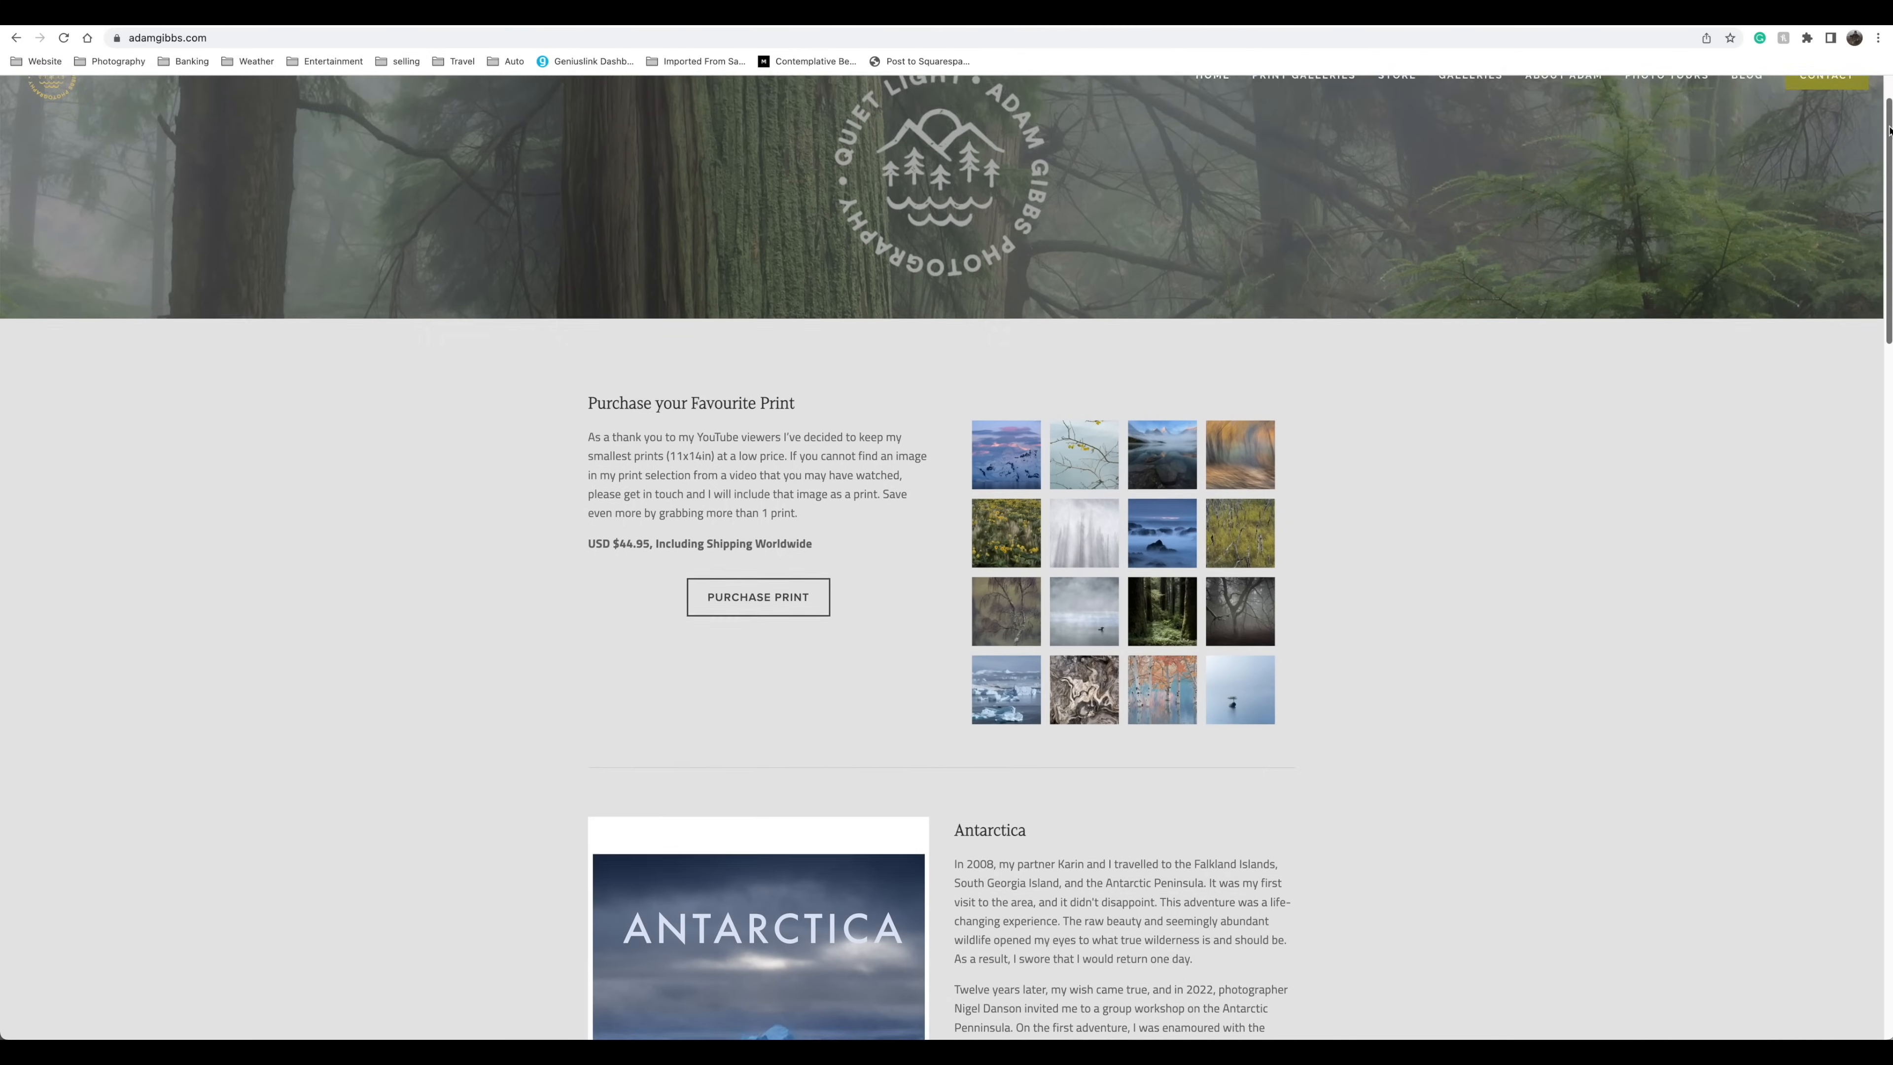
- Switch to the web browser, look through the photographer's home page and open the first photo in the Spain gallery
{"action": "scroll", "coordinate": [1889, 163], "scroll_direction": "down", "scroll_amount": 3}
{"action": "left_click_drag", "start_coordinate": [1888, 163], "coordinate": [1889, 391]}
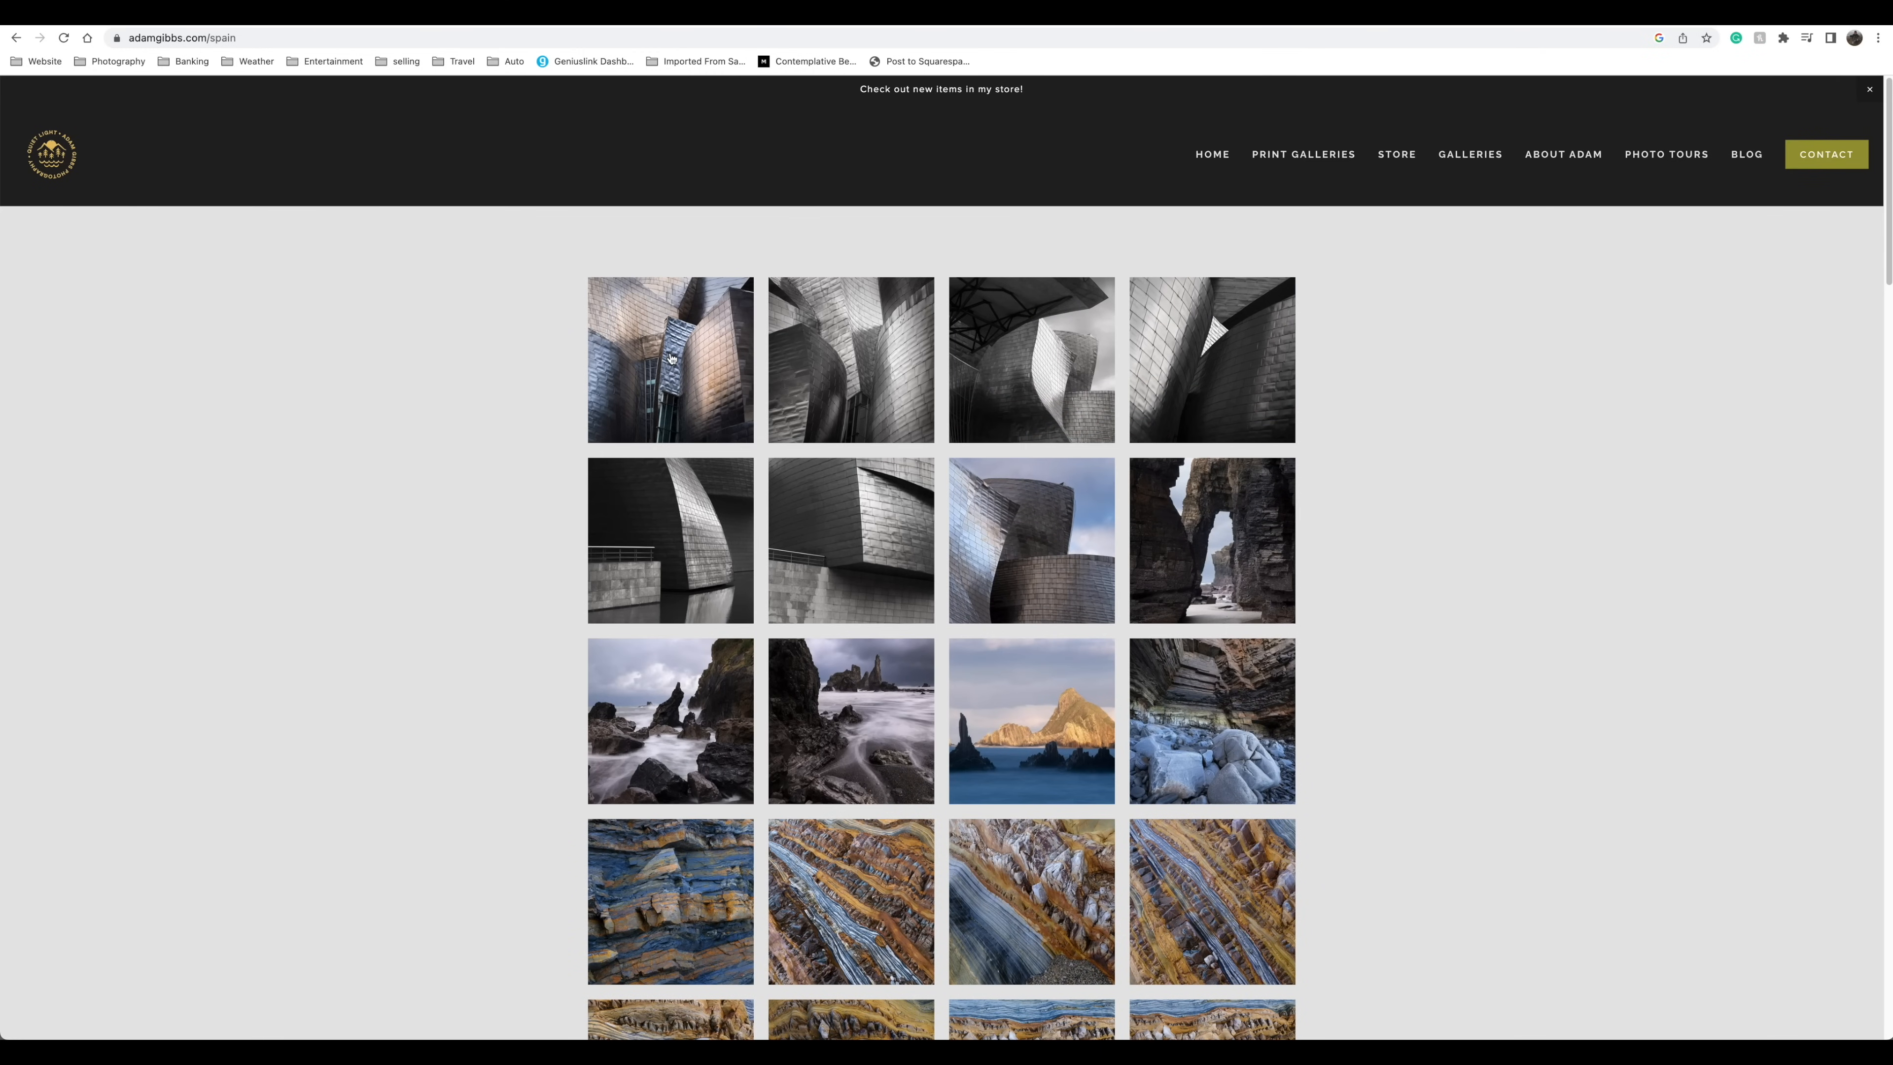
{"action": "left_click", "coordinate": [671, 358]}
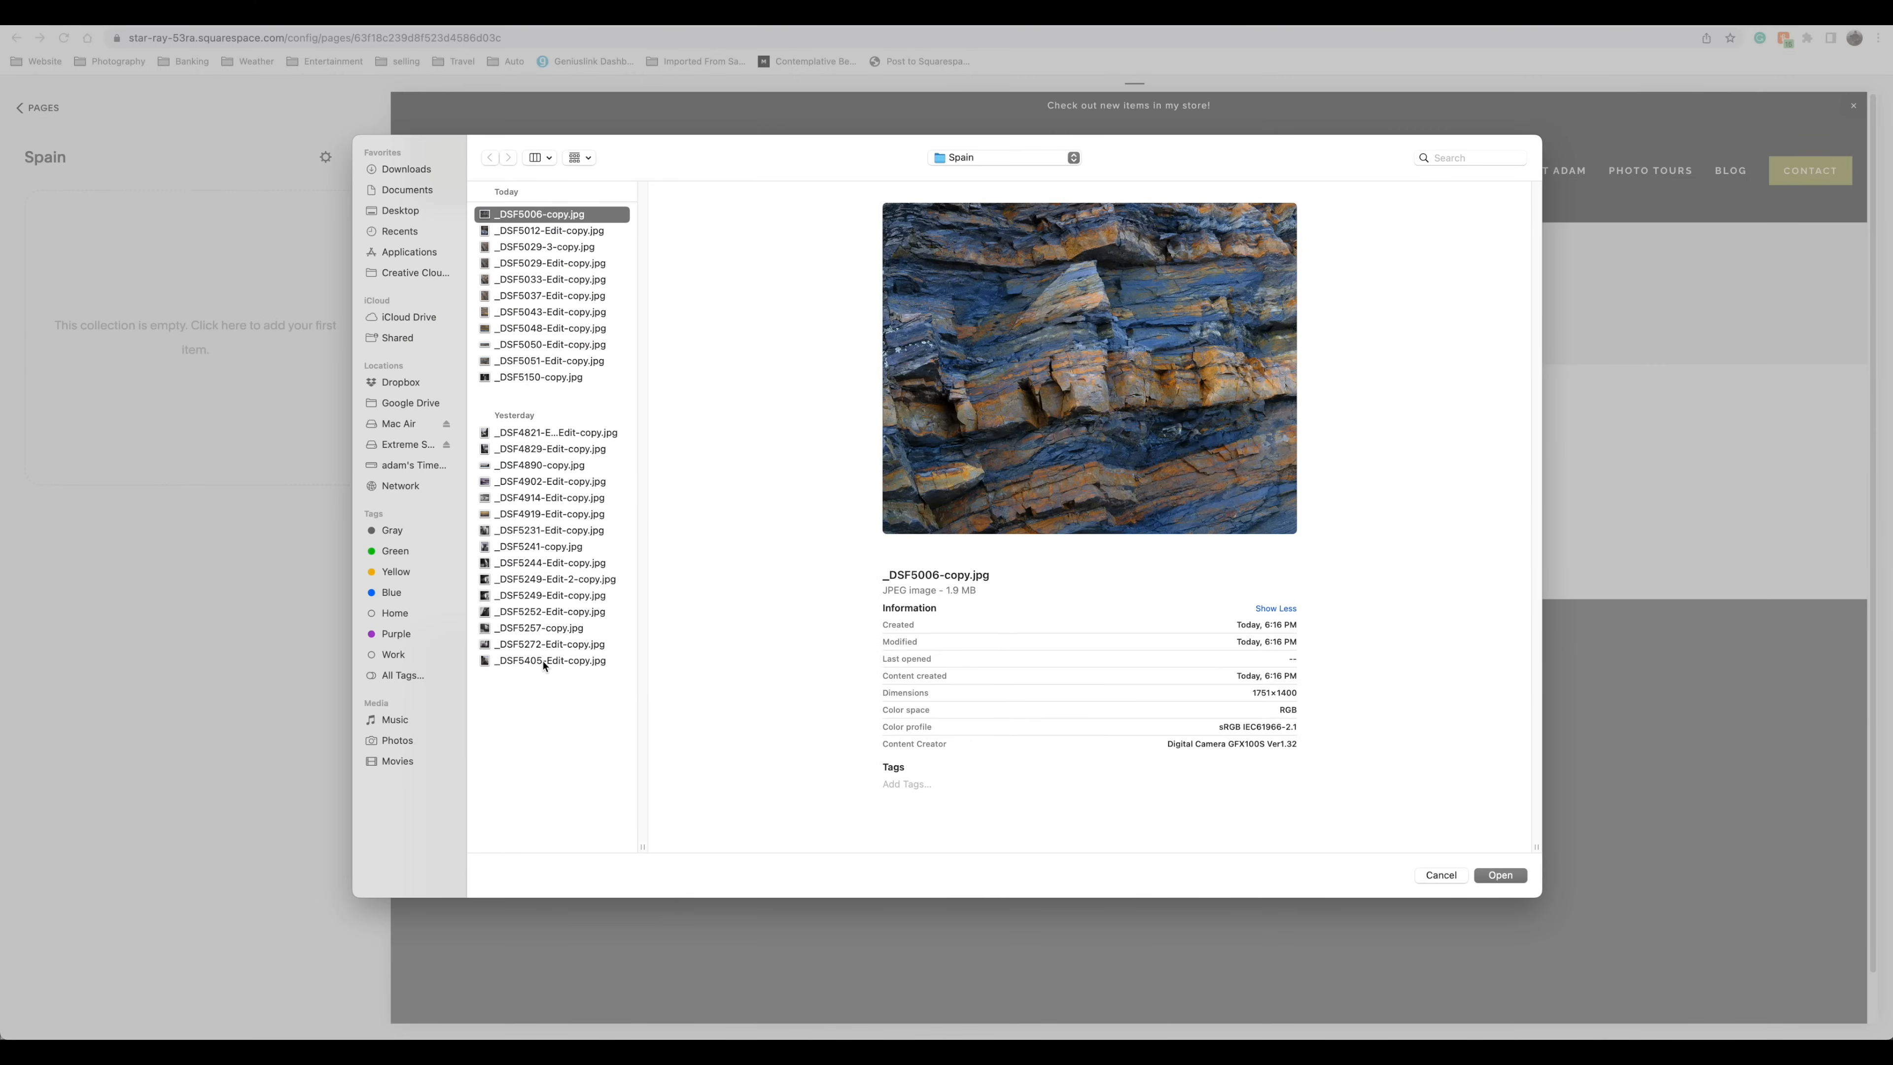
- Select all photos in the Spain folder, from _DSF5006-copy.jpg to _DSF5405-Edit-copy.jpg, and add them to the empty Spain collection
{"action": "left_click", "coordinate": [545, 661], "text": "shift"}
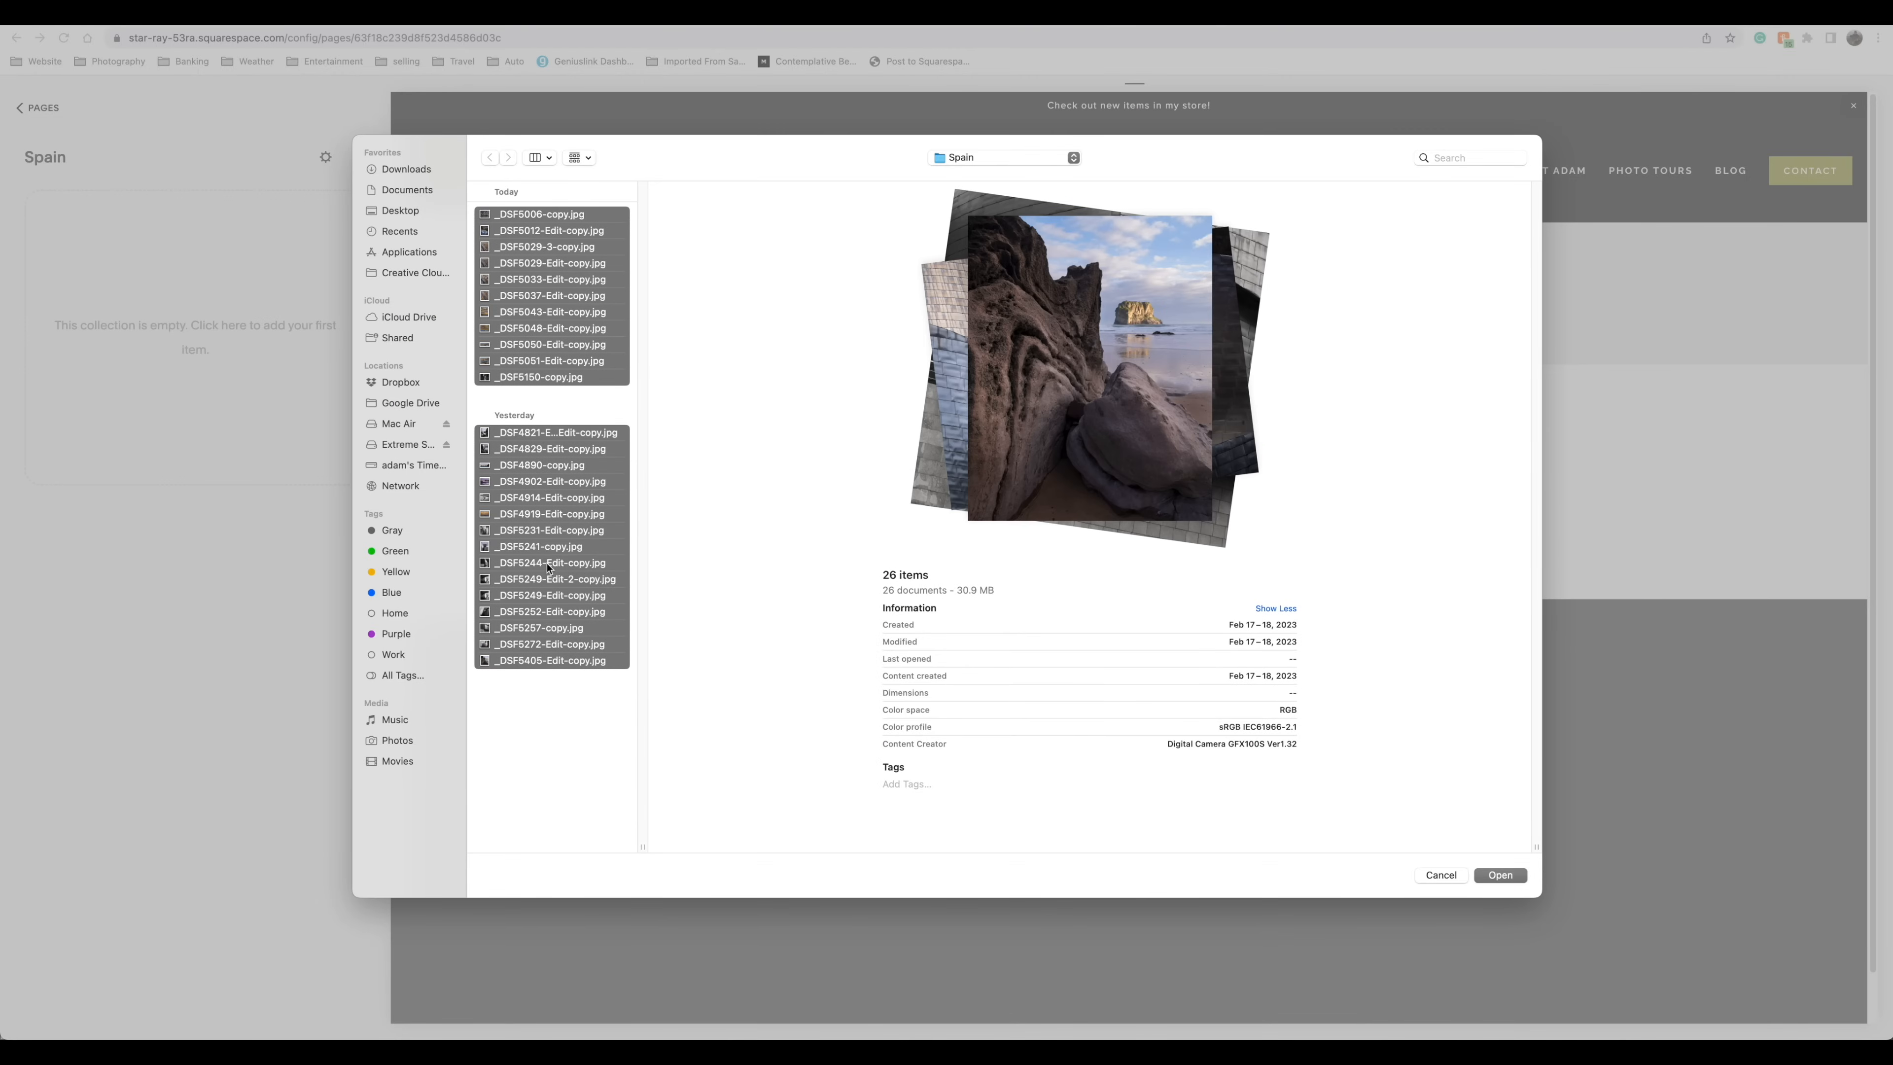
{"action": "left_click_drag", "start_coordinate": [549, 559], "coordinate": [163, 430]}
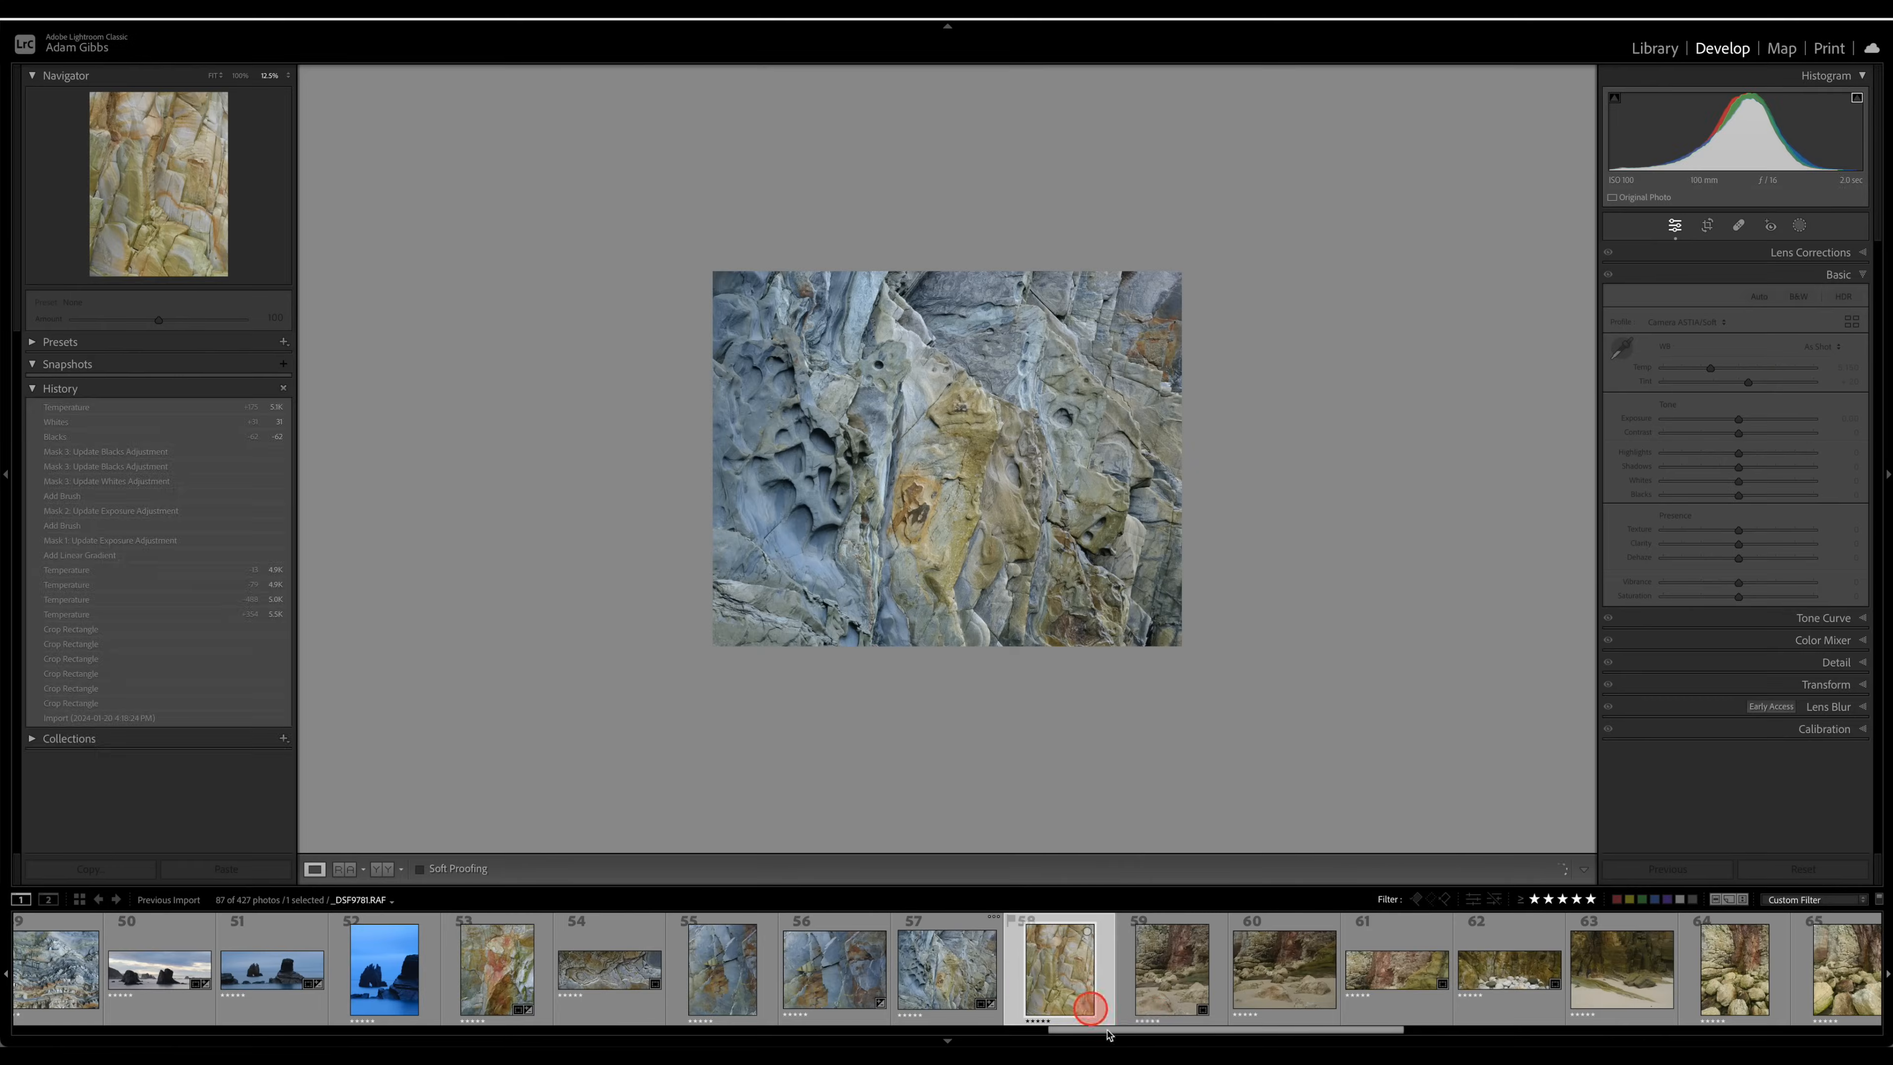
- Switch to Lightroom Classic, open the vertical rock-face photo _DSF9781.RAF and cool its white balance to Temp 4,746
{"action": "left_click", "coordinate": [1081, 1001]}
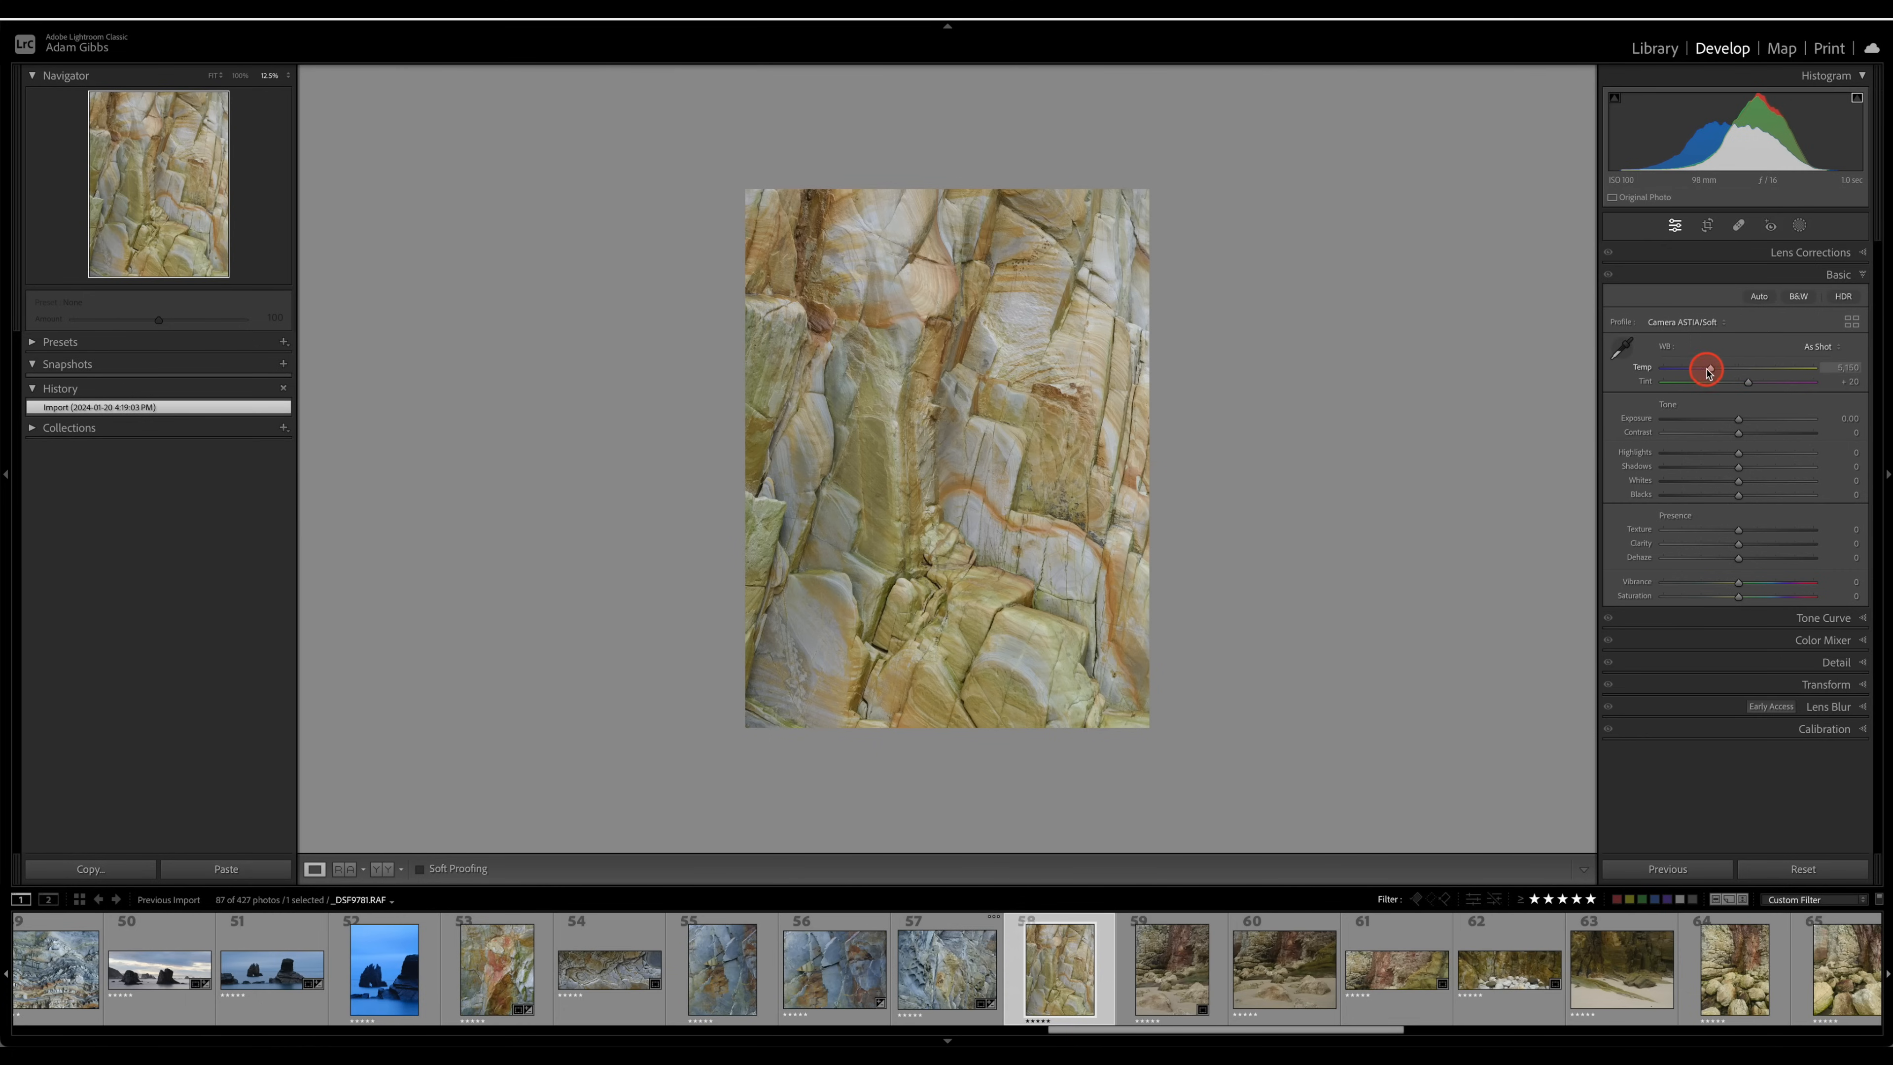
{"action": "left_click_drag", "start_coordinate": [1708, 370], "coordinate": [1711, 370]}
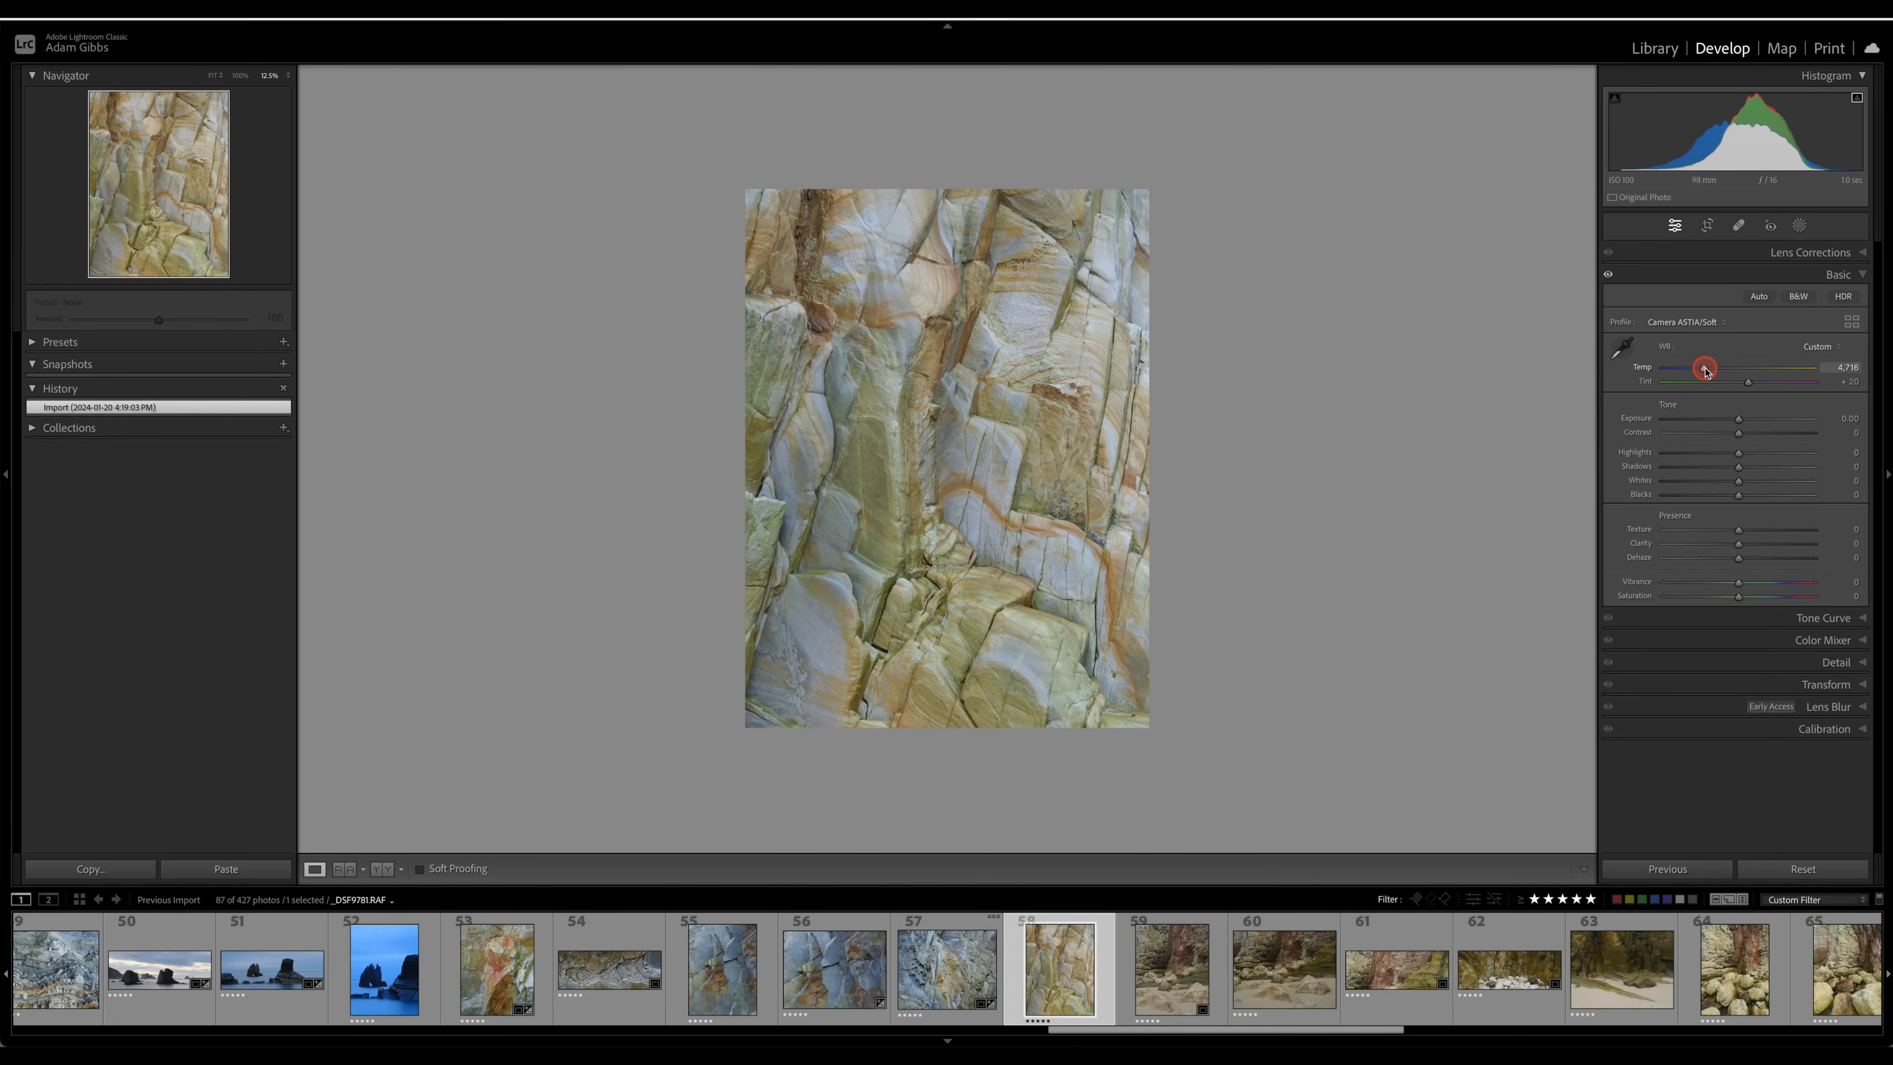
{"action": "left_click_drag", "start_coordinate": [1705, 371], "coordinate": [1709, 371]}
{"action": "left_click_drag", "start_coordinate": [1706, 369], "coordinate": [1705, 369]}
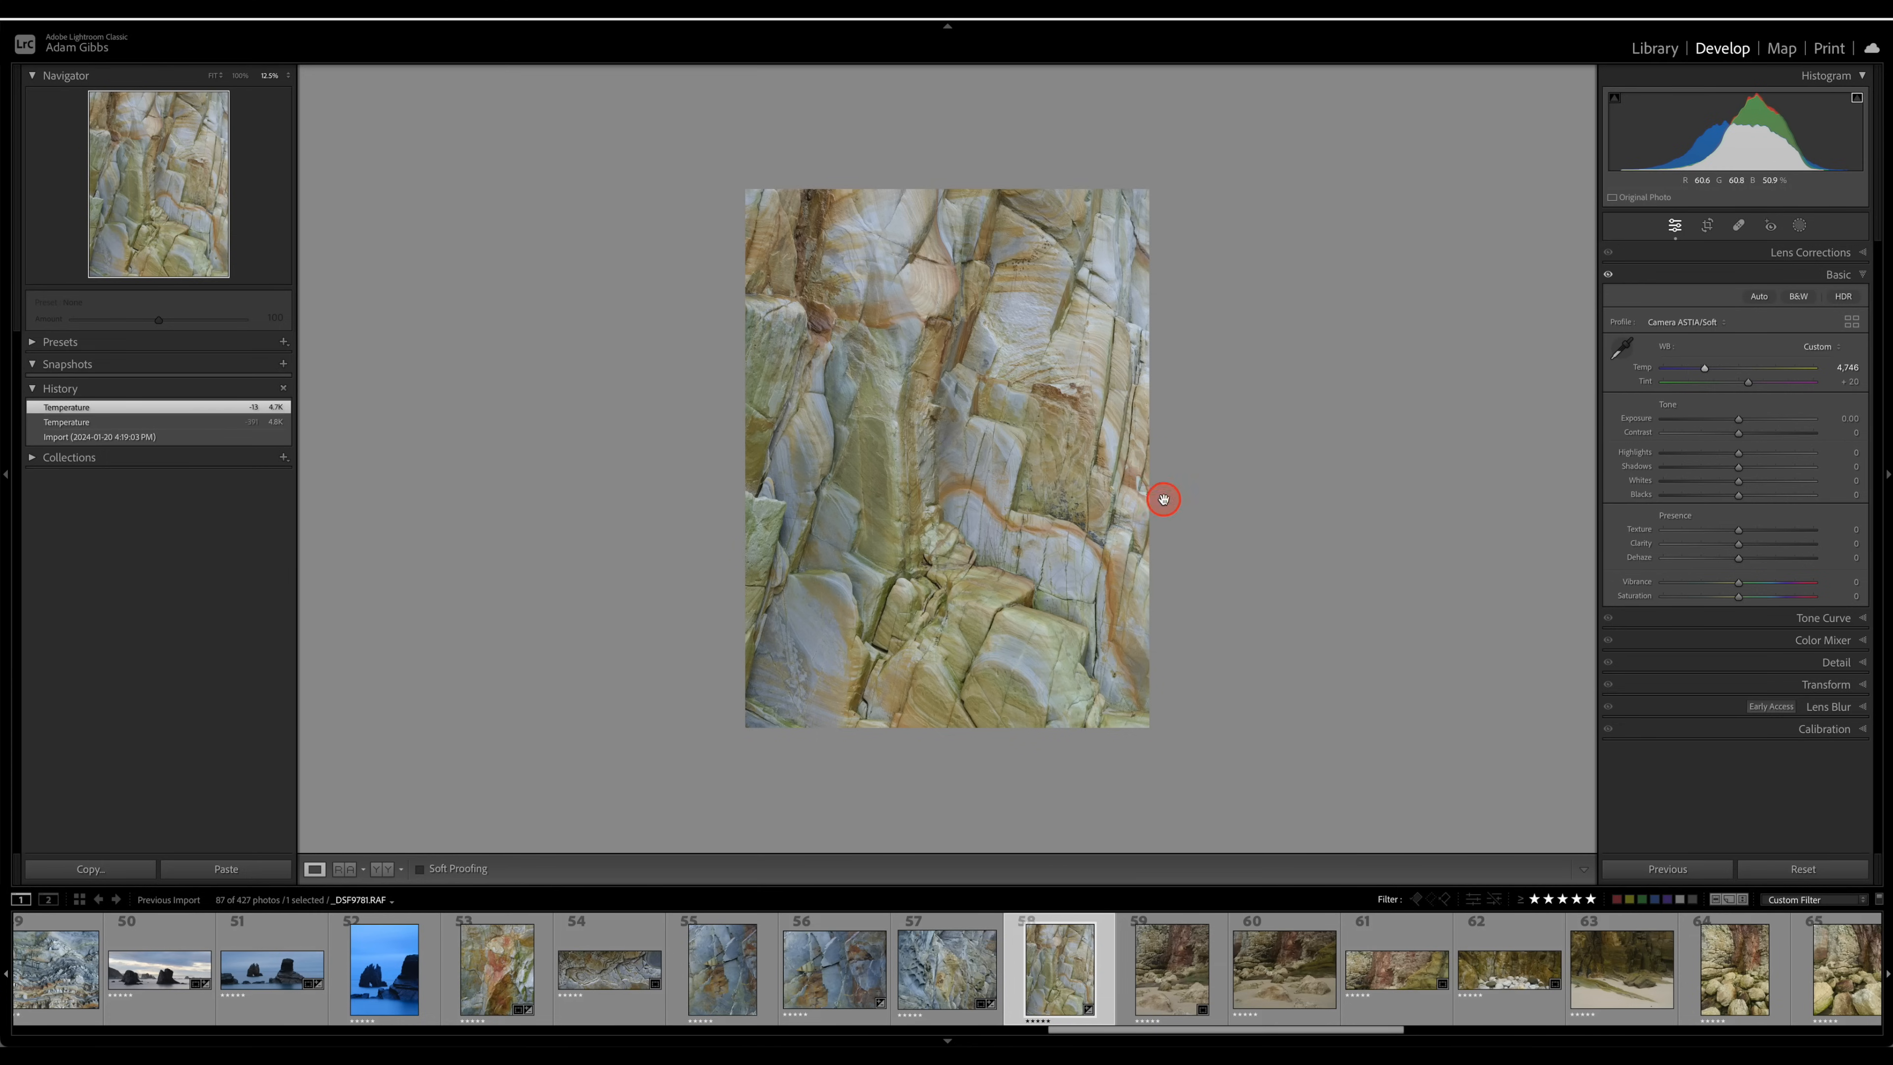
- Add a linear gradient mask fading in from the photo's upper-right corner, reduce its Highlights and set its Whites to −41
{"action": "left_click", "coordinate": [1799, 226]}
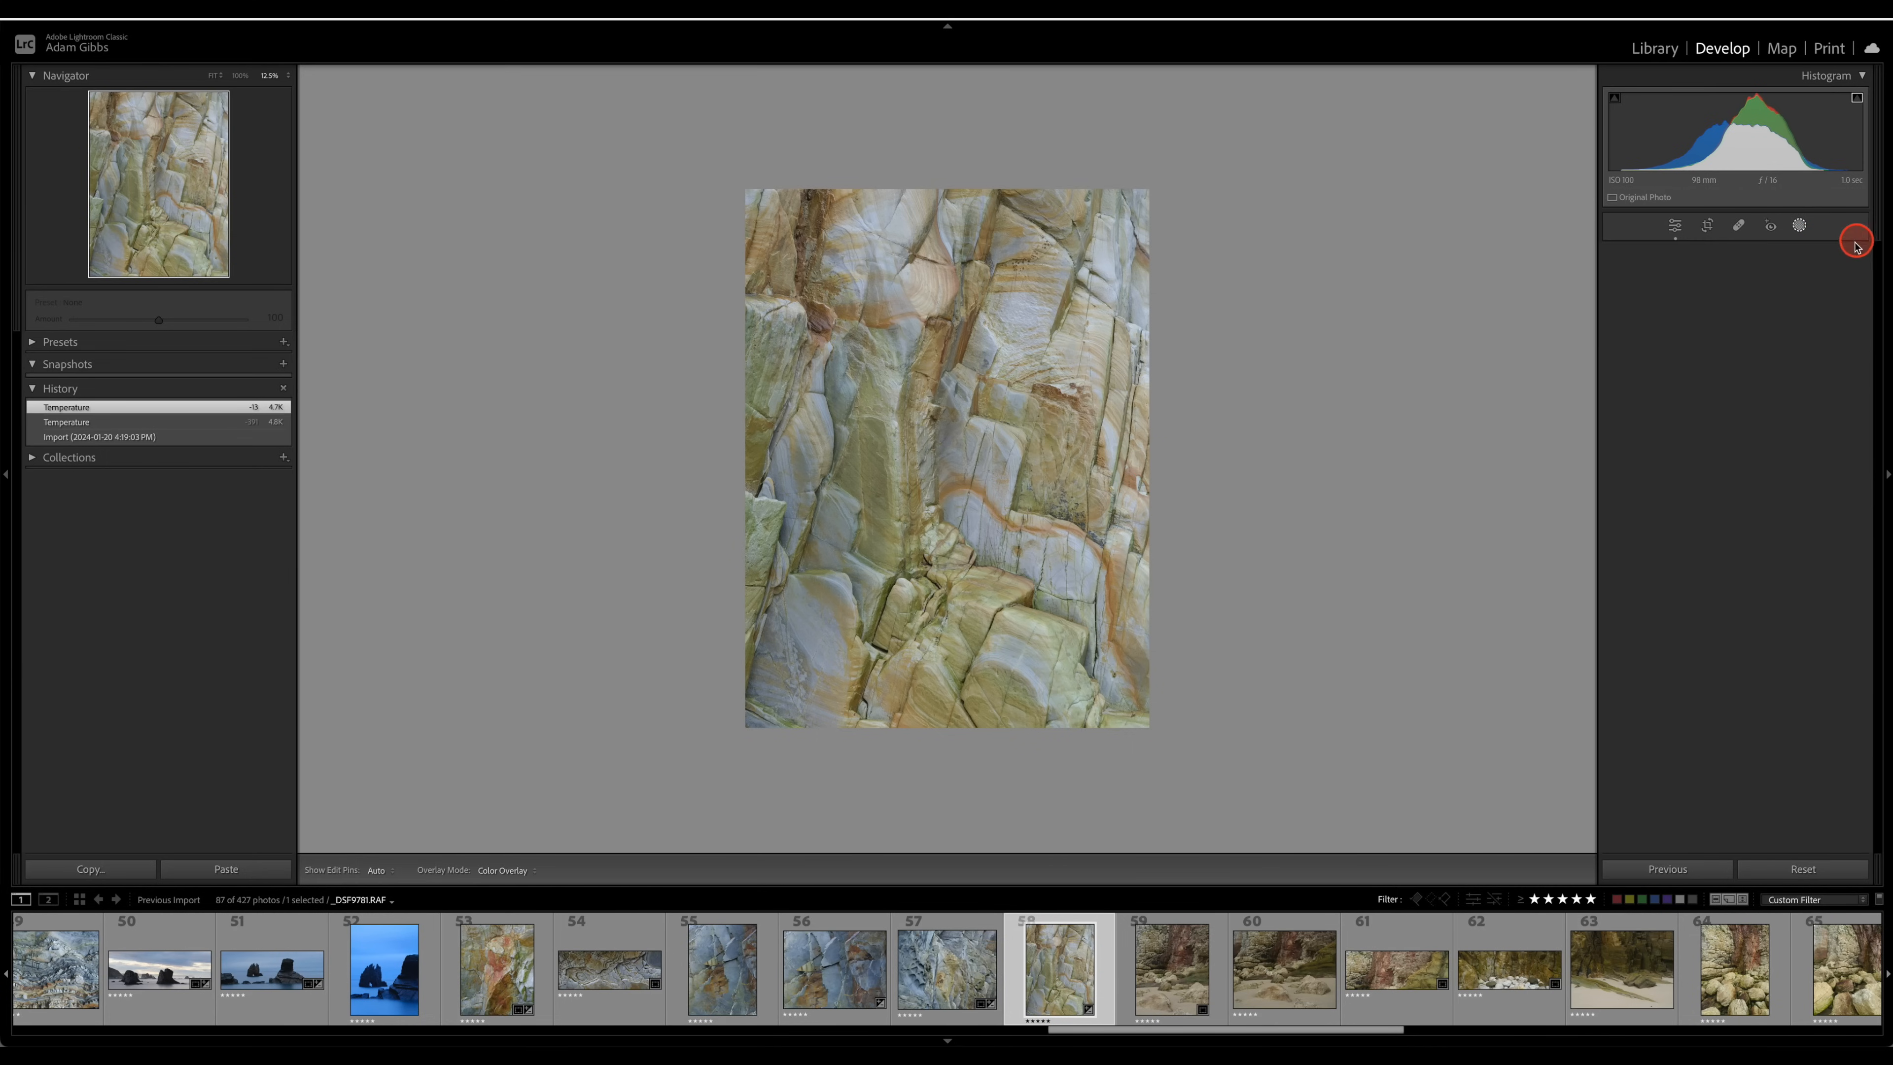
{"action": "left_click", "coordinate": [1642, 385]}
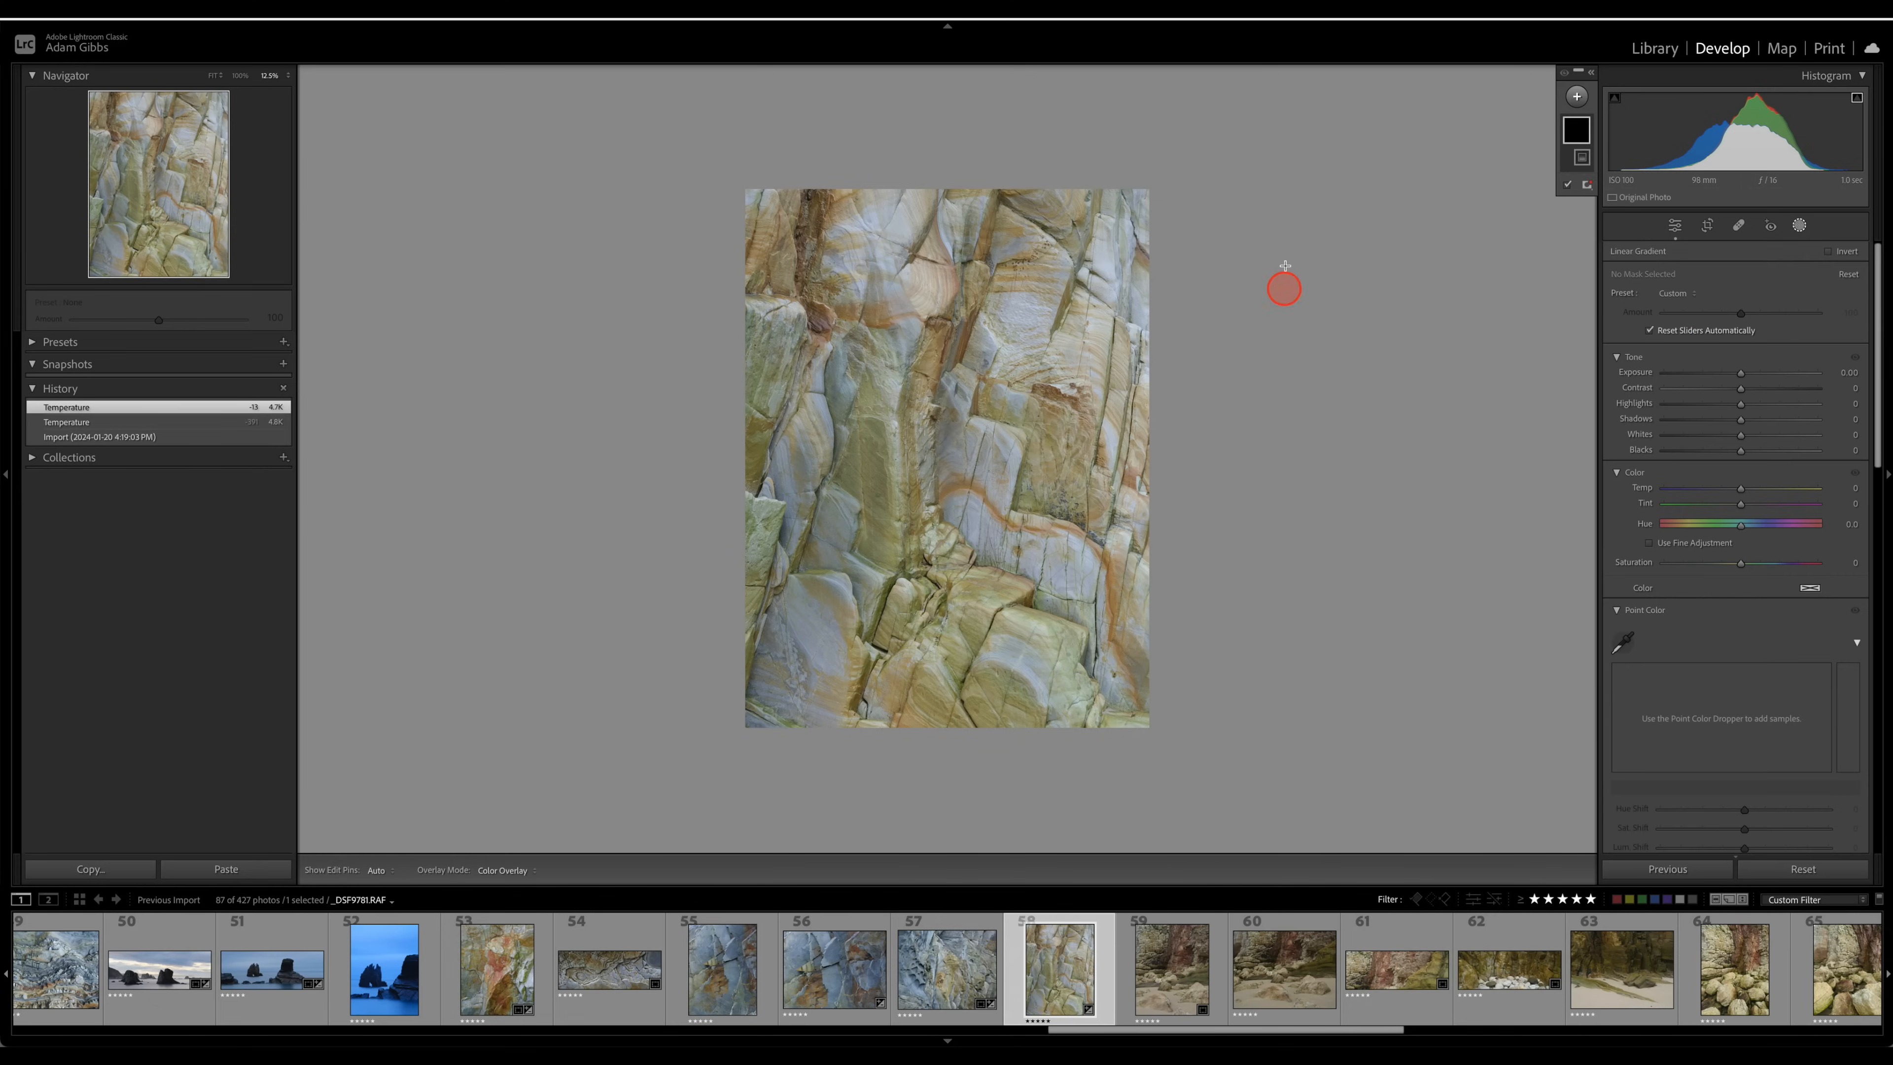
{"action": "left_click_drag", "start_coordinate": [1278, 151], "coordinate": [907, 328]}
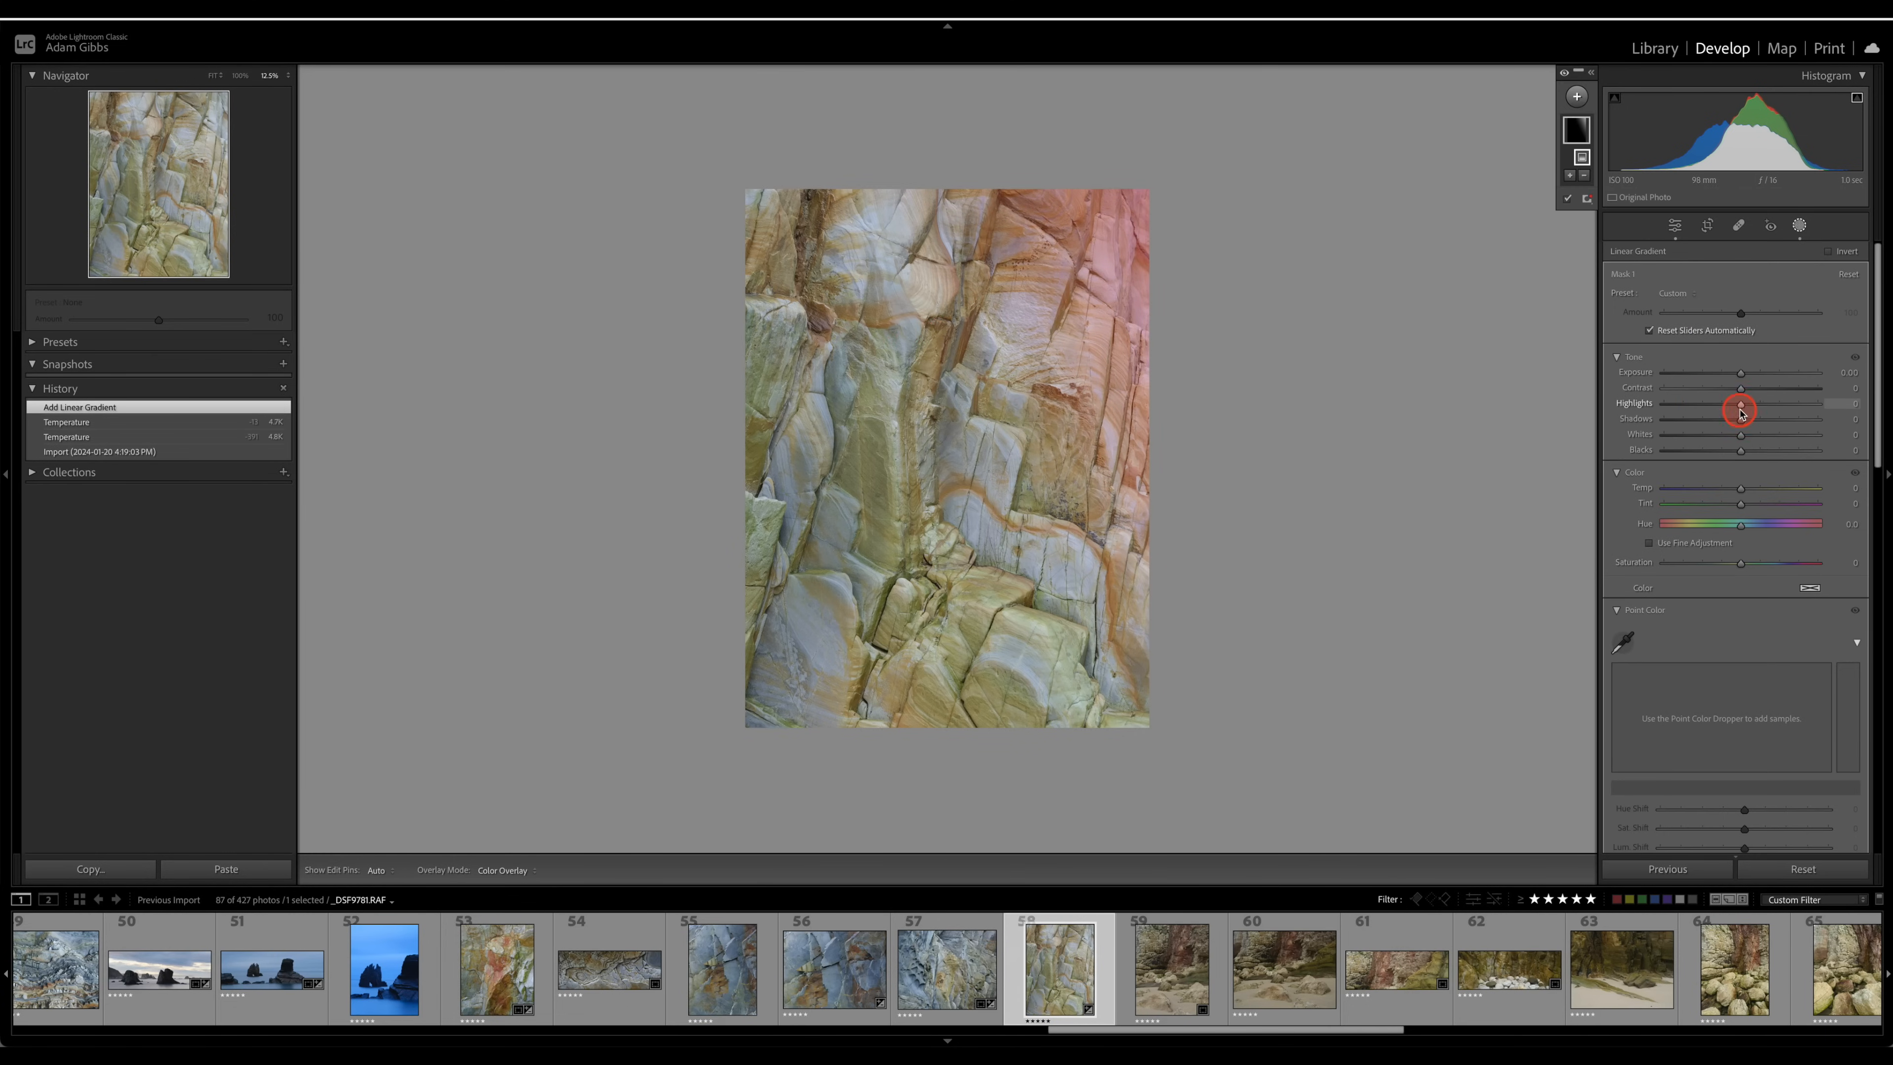
{"action": "left_click_drag", "start_coordinate": [1741, 409], "coordinate": [1711, 438]}
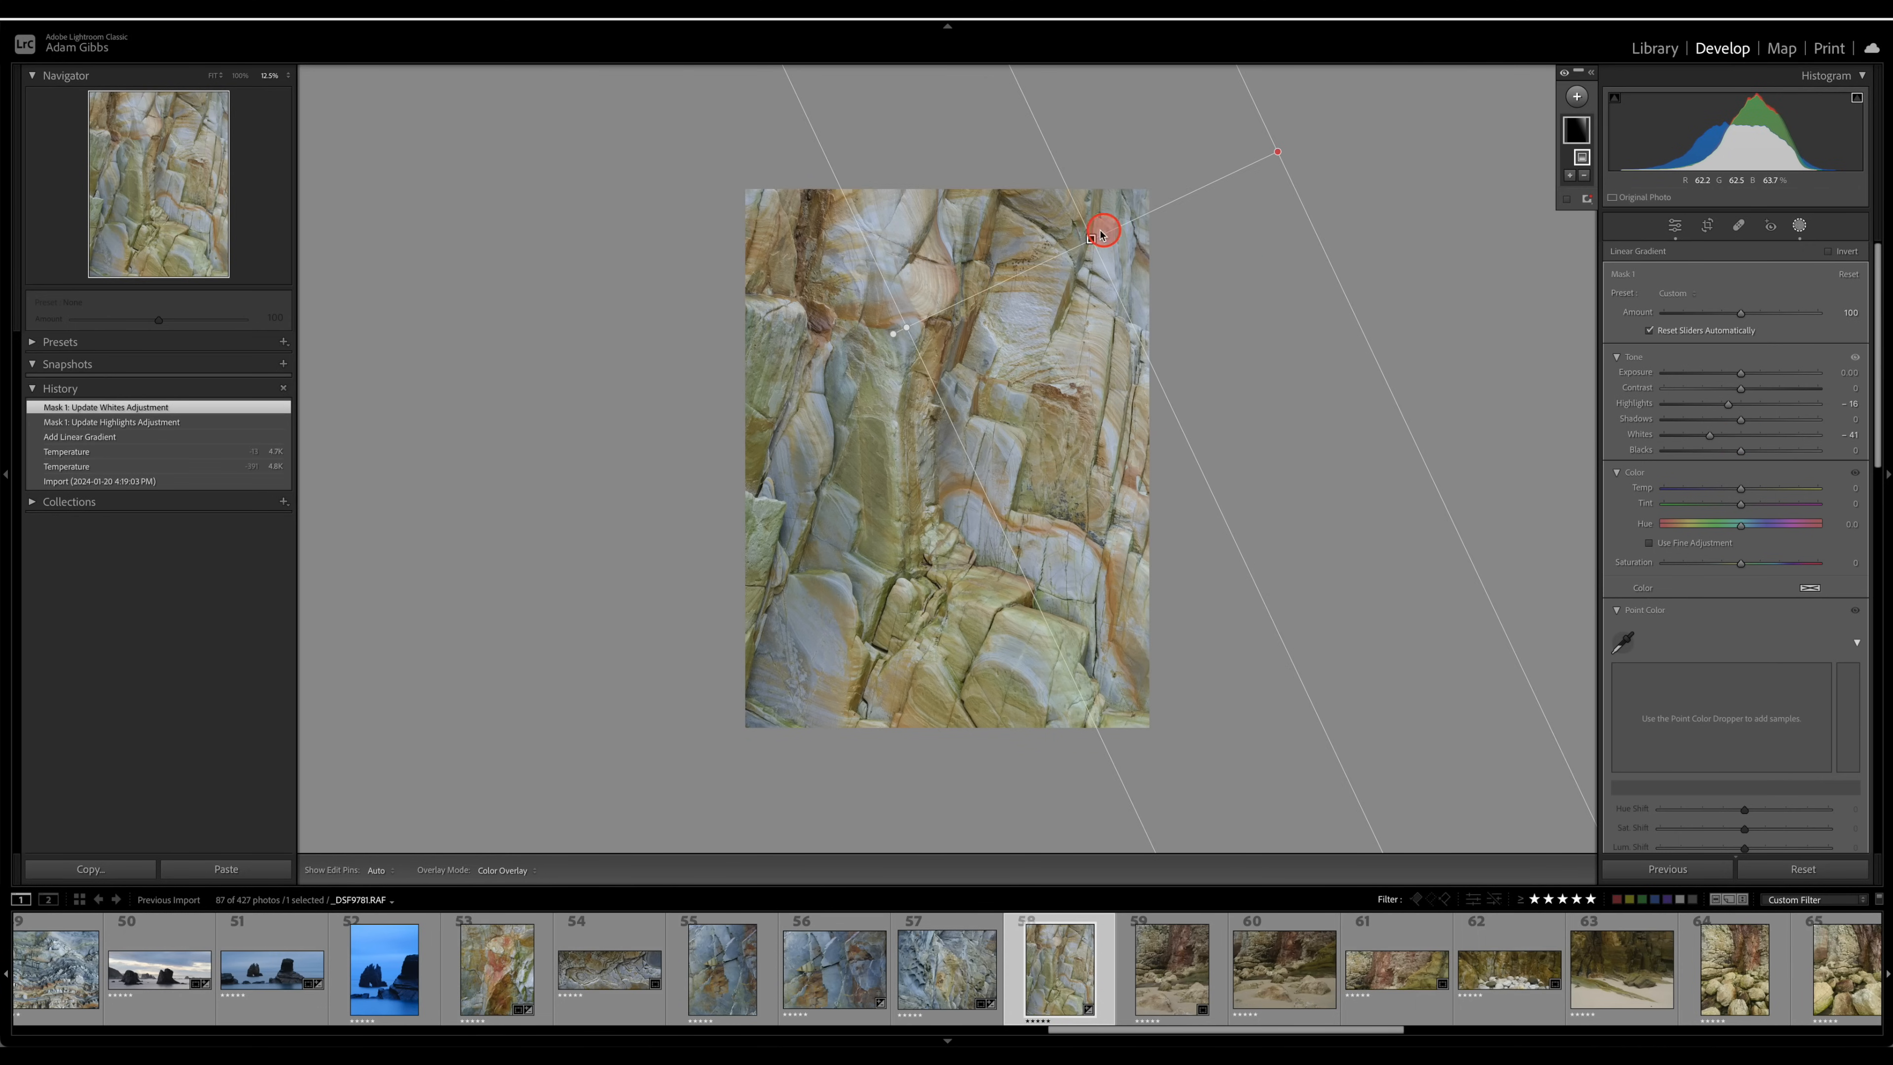
- Shift the linear gradient toward the photo's centre, rotate it slightly counter-clockwise and close masking
{"action": "mouse_move", "coordinate": [1082, 246]}
{"action": "left_mouse_down"}
{"action": "mouse_move", "coordinate": [1038, 261]}
{"action": "mouse_move", "coordinate": [1056, 257]}
{"action": "left_mouse_up"}
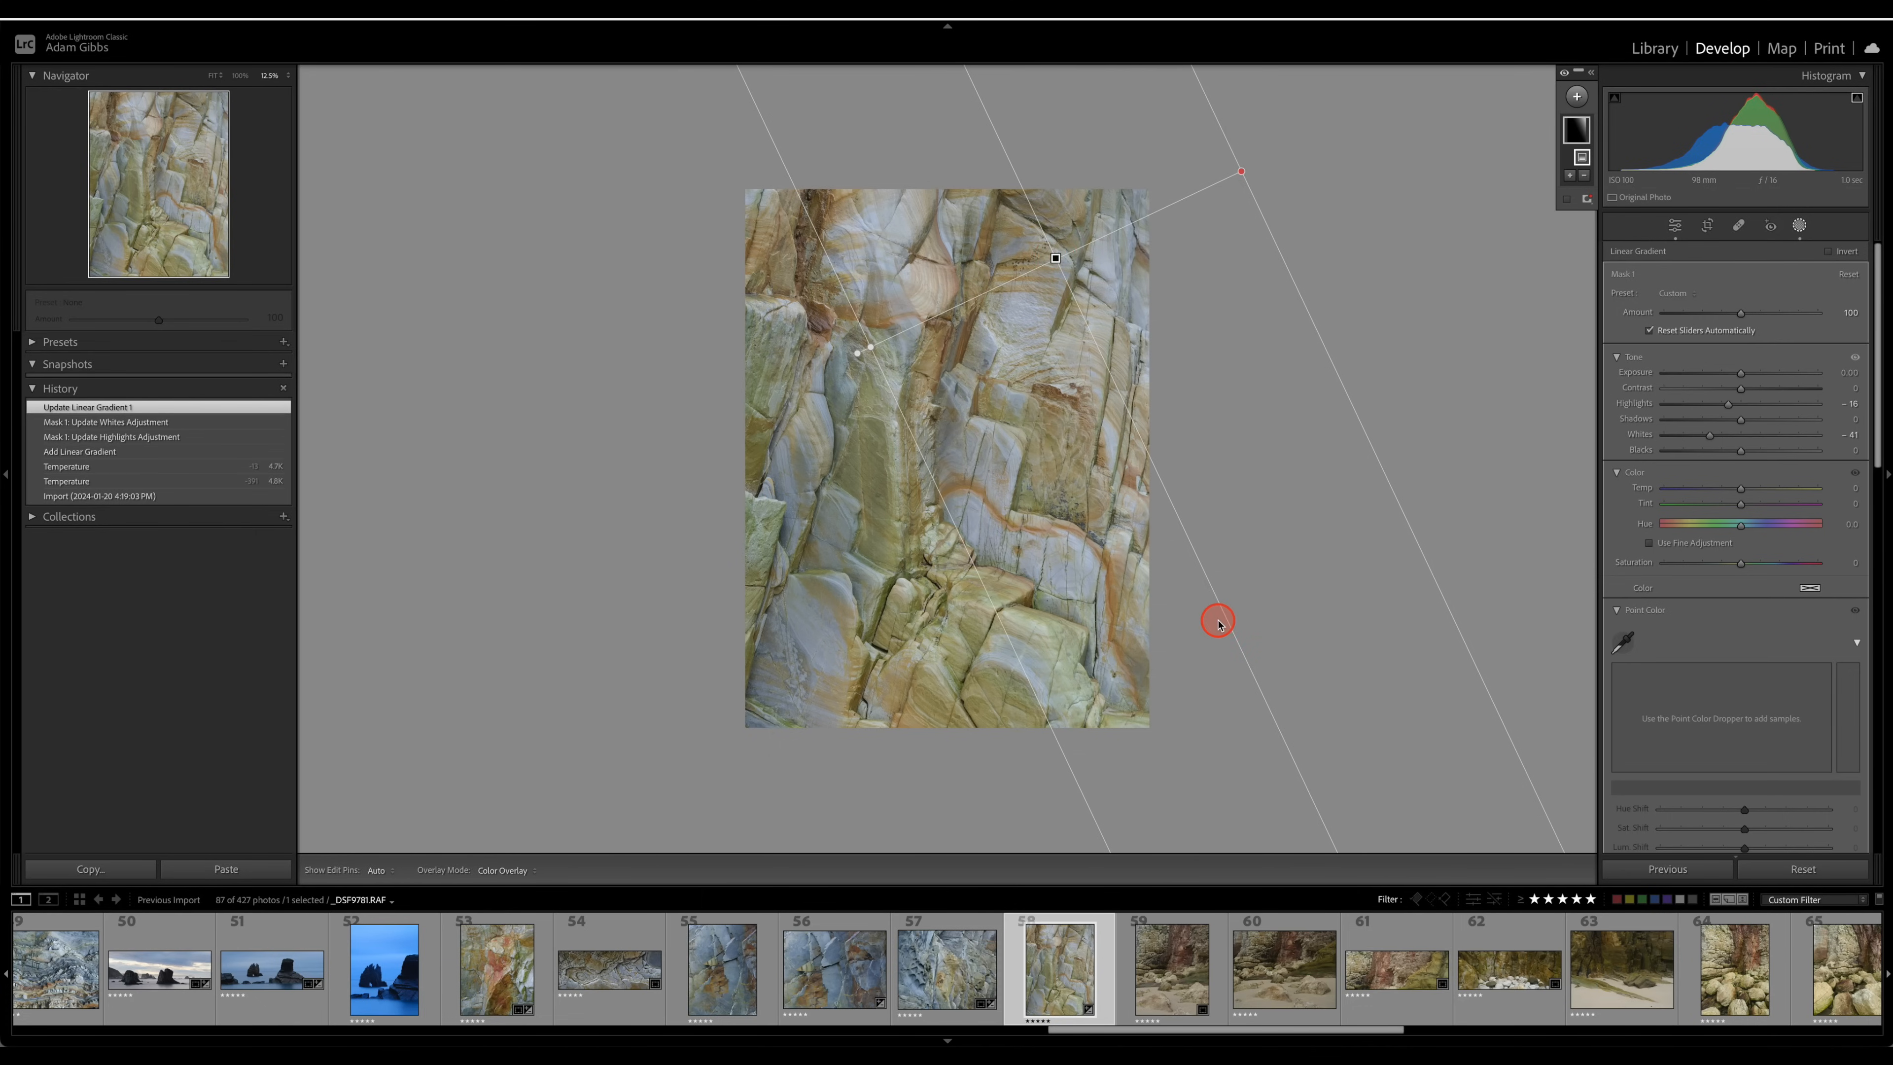
{"action": "left_click_drag", "start_coordinate": [1229, 621], "coordinate": [1255, 607]}
{"action": "left_click", "coordinate": [1259, 600]}
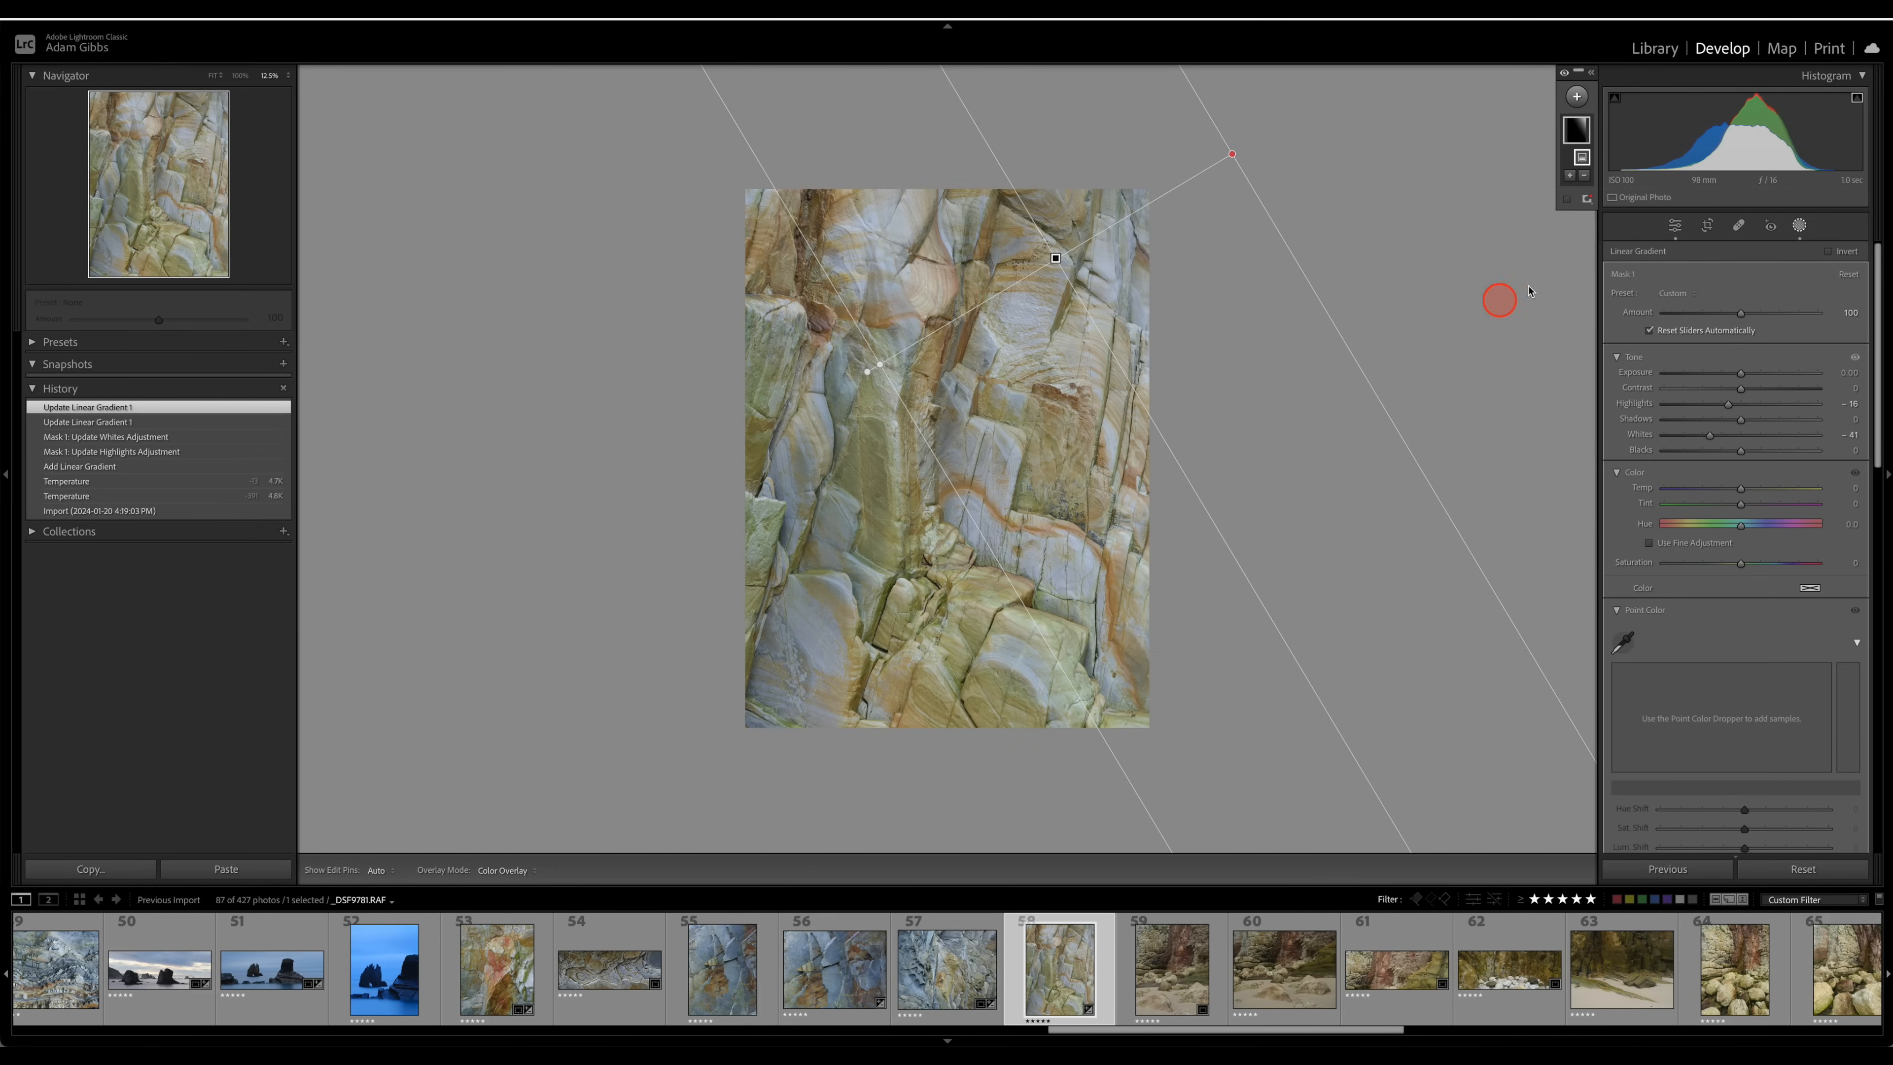
{"action": "left_click", "coordinate": [1802, 226]}
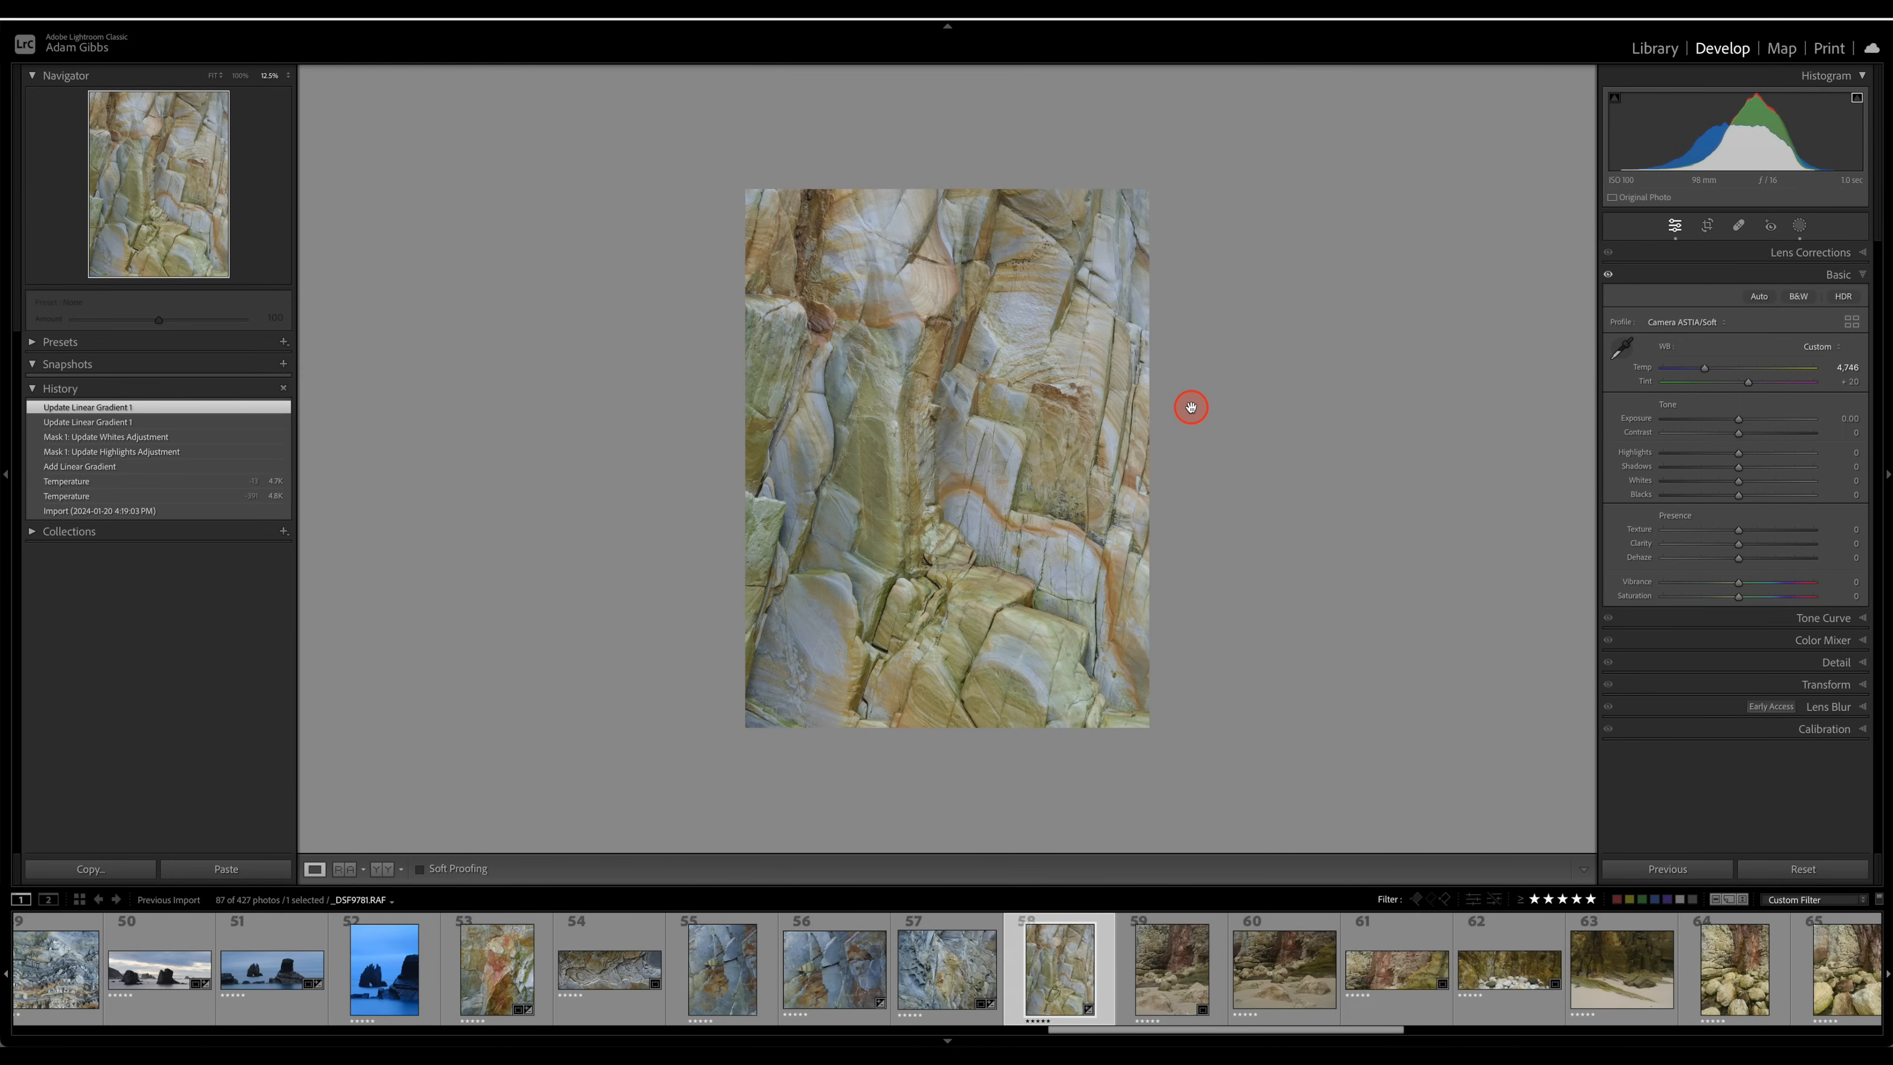
- Deepen the vertical rock-face photo's Blacks to about −39 and raise its Whites to +59
{"action": "left_click", "coordinate": [1742, 500], "text": "alt"}
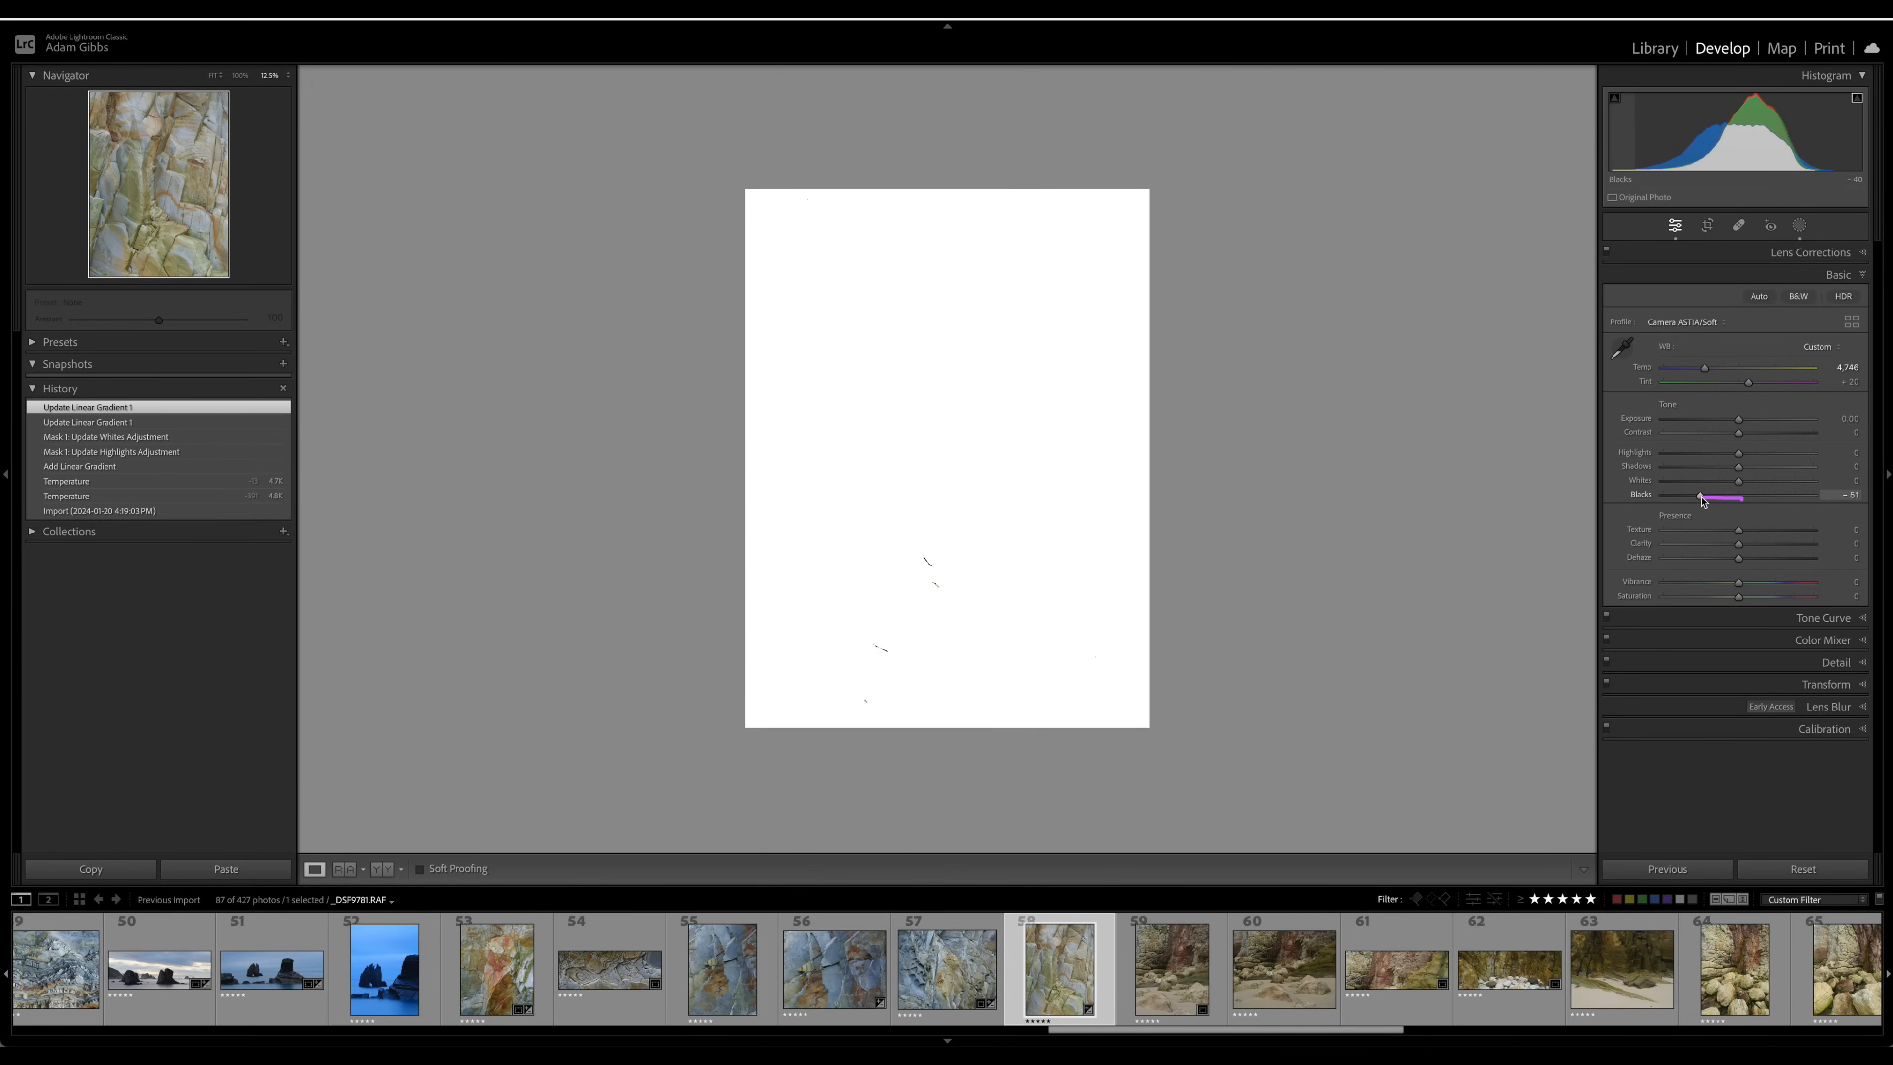
{"action": "left_click_drag", "start_coordinate": [1702, 501], "coordinate": [1789, 489]}
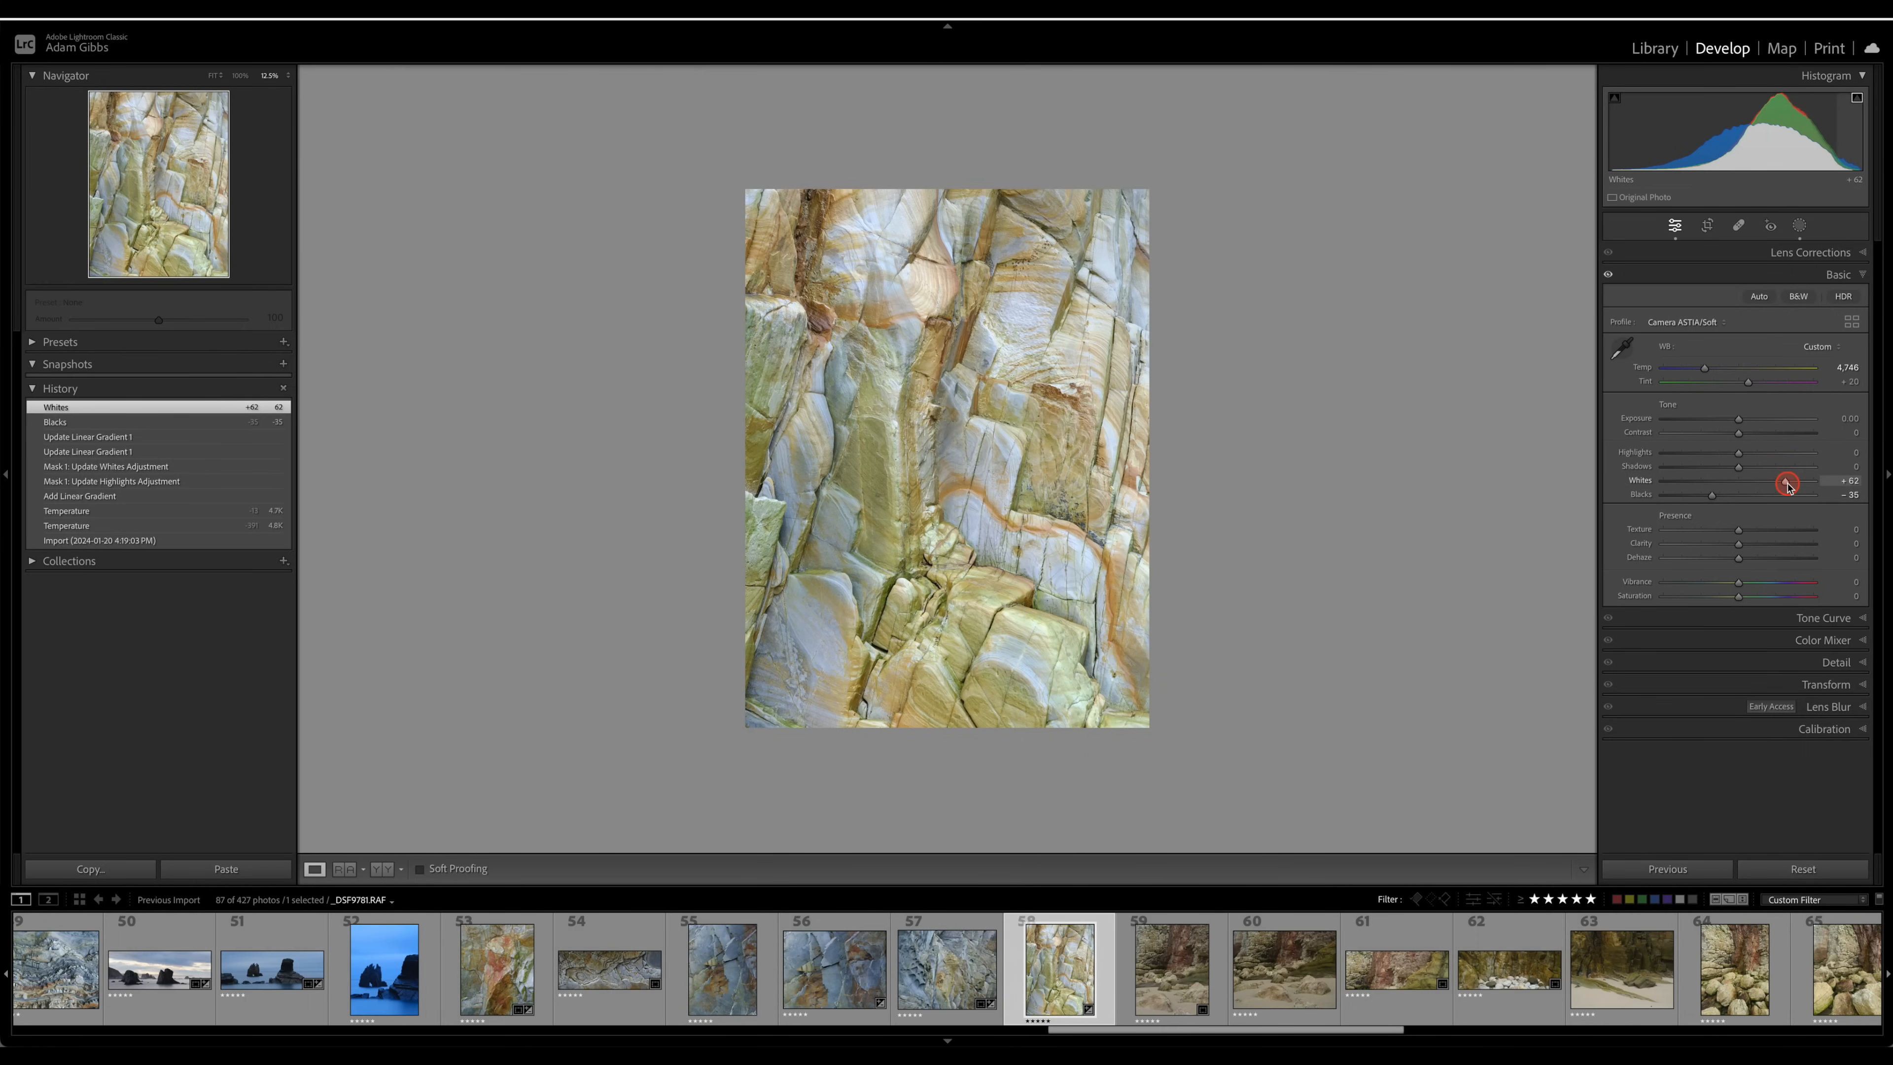
{"action": "left_click_drag", "start_coordinate": [1784, 484], "coordinate": [1784, 484]}
{"action": "left_click_drag", "start_coordinate": [1708, 498], "coordinate": [1719, 499]}
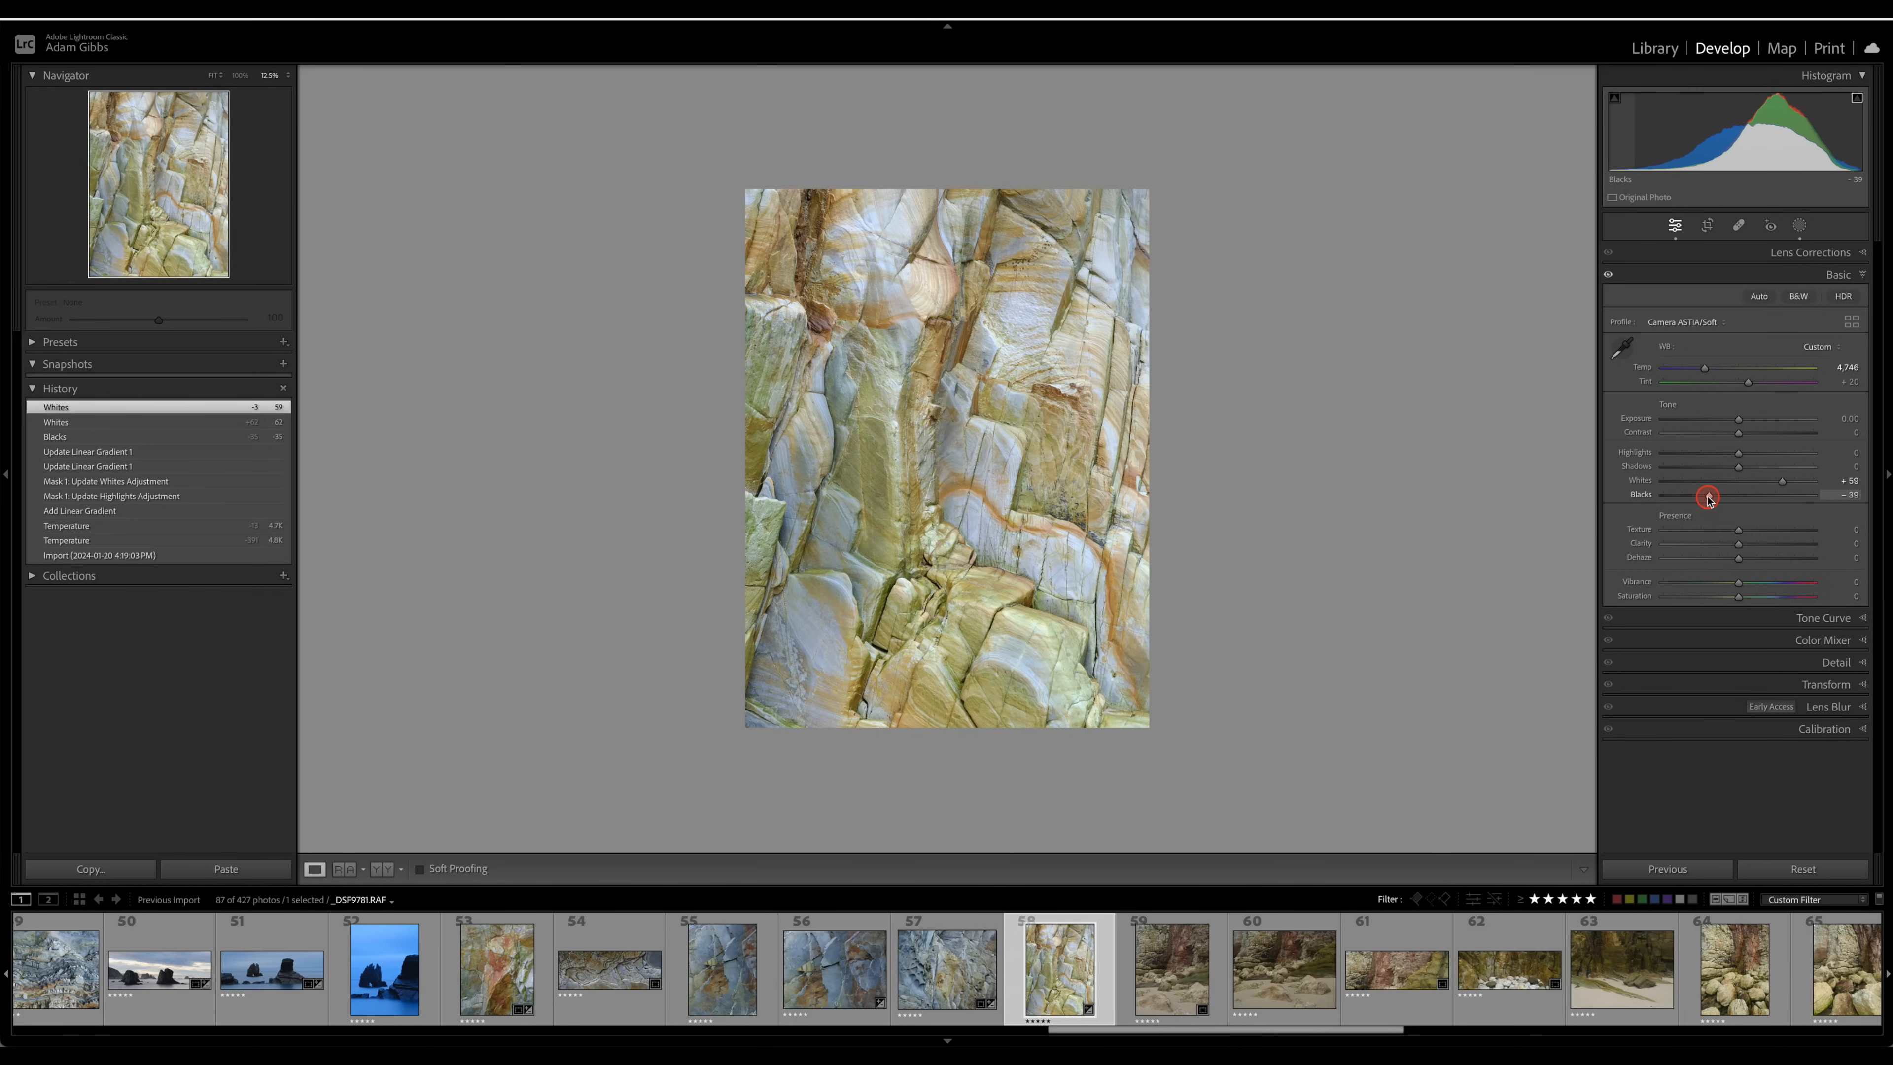
{"action": "left_click_drag", "start_coordinate": [1708, 497], "coordinate": [1708, 498]}
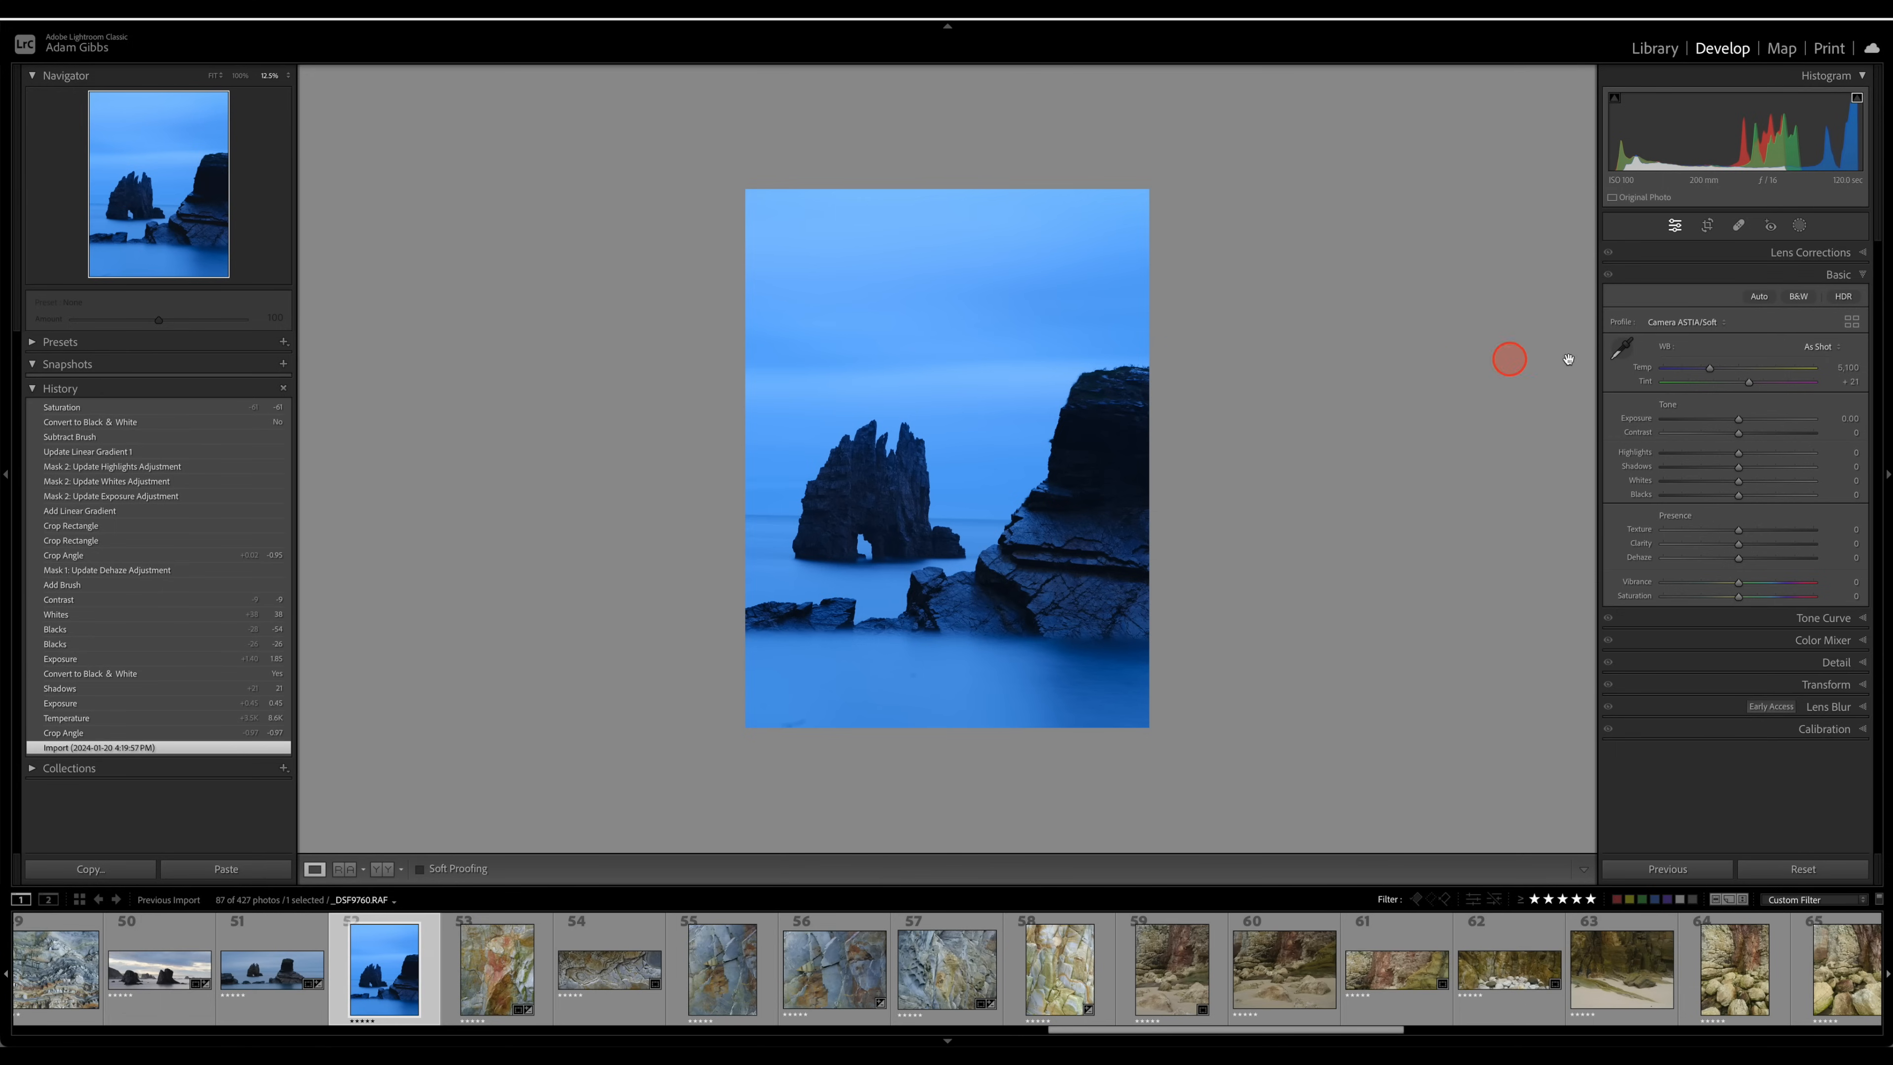
- Check the lens profile corrections of the blue sea-stack photo _DSF9760.RAF and warm its white balance to Temp 6,824
{"action": "left_click", "coordinate": [1864, 253]}
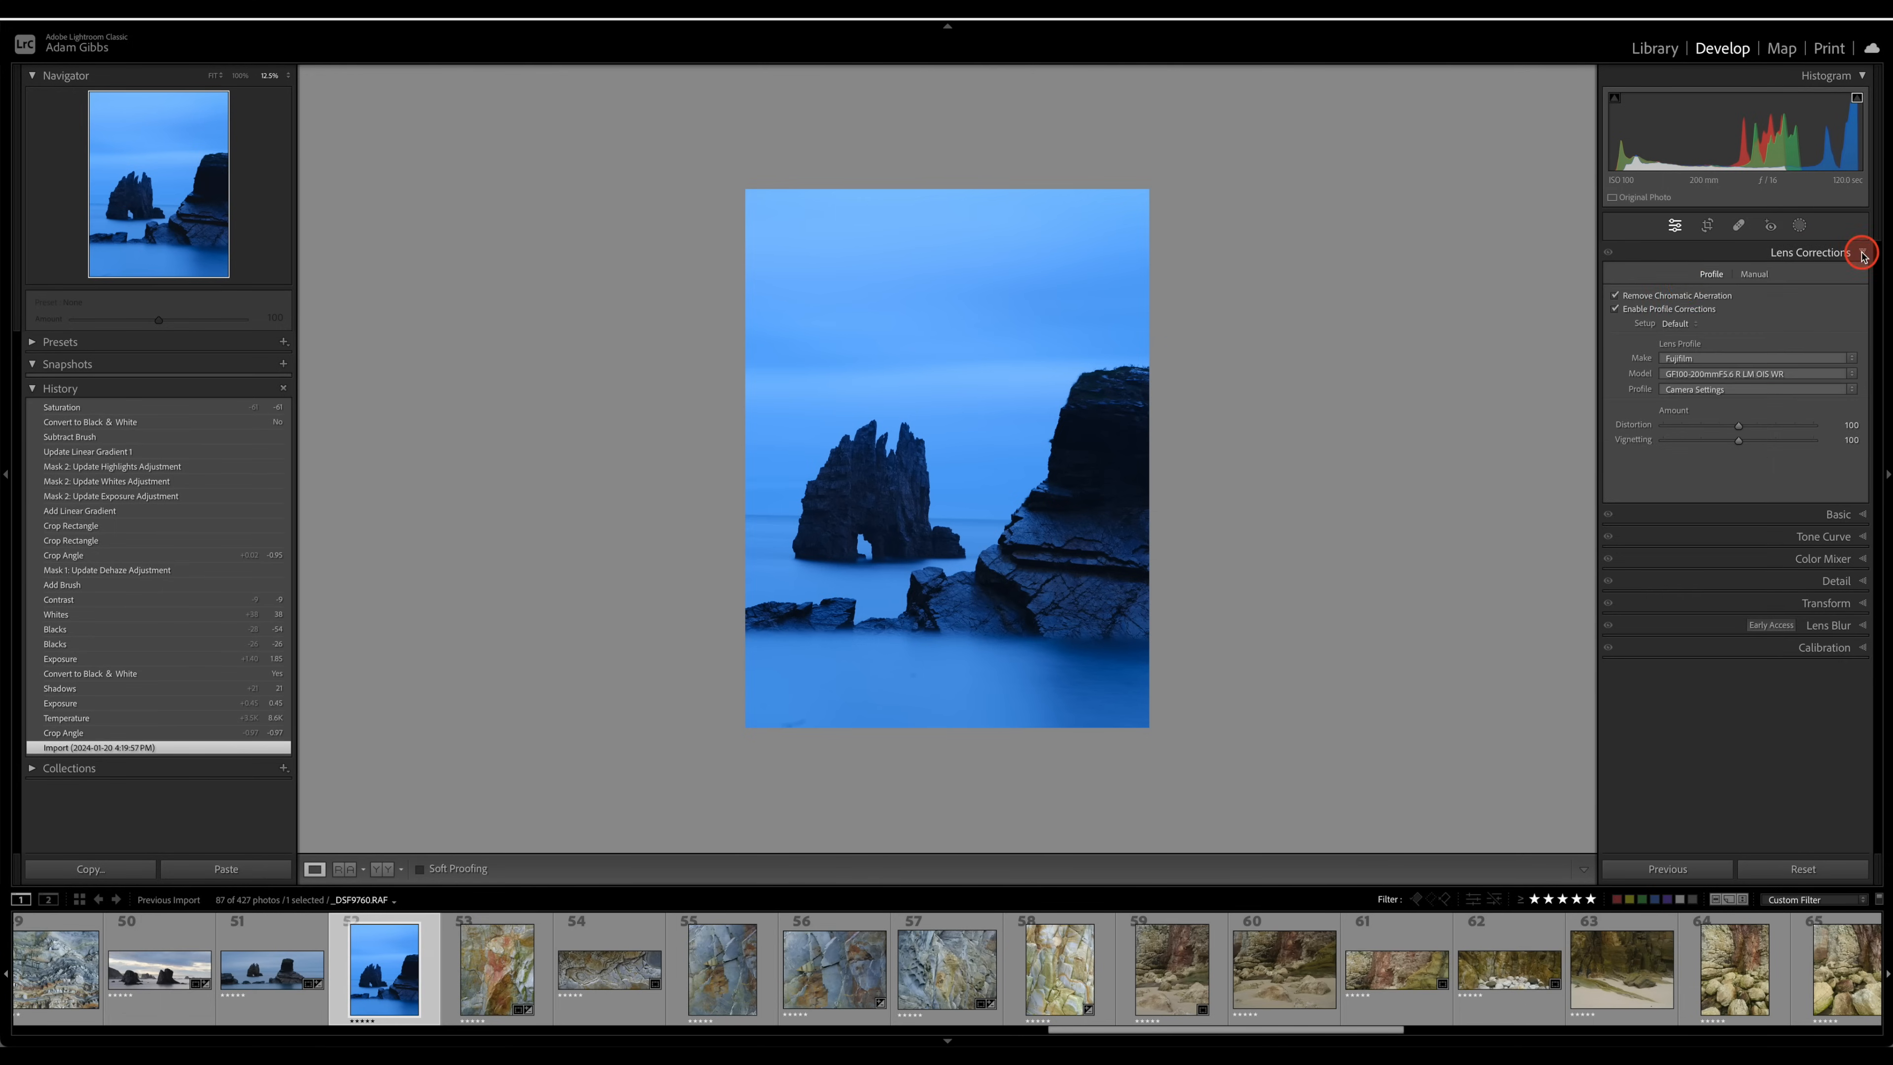
{"action": "left_click", "coordinate": [1861, 256]}
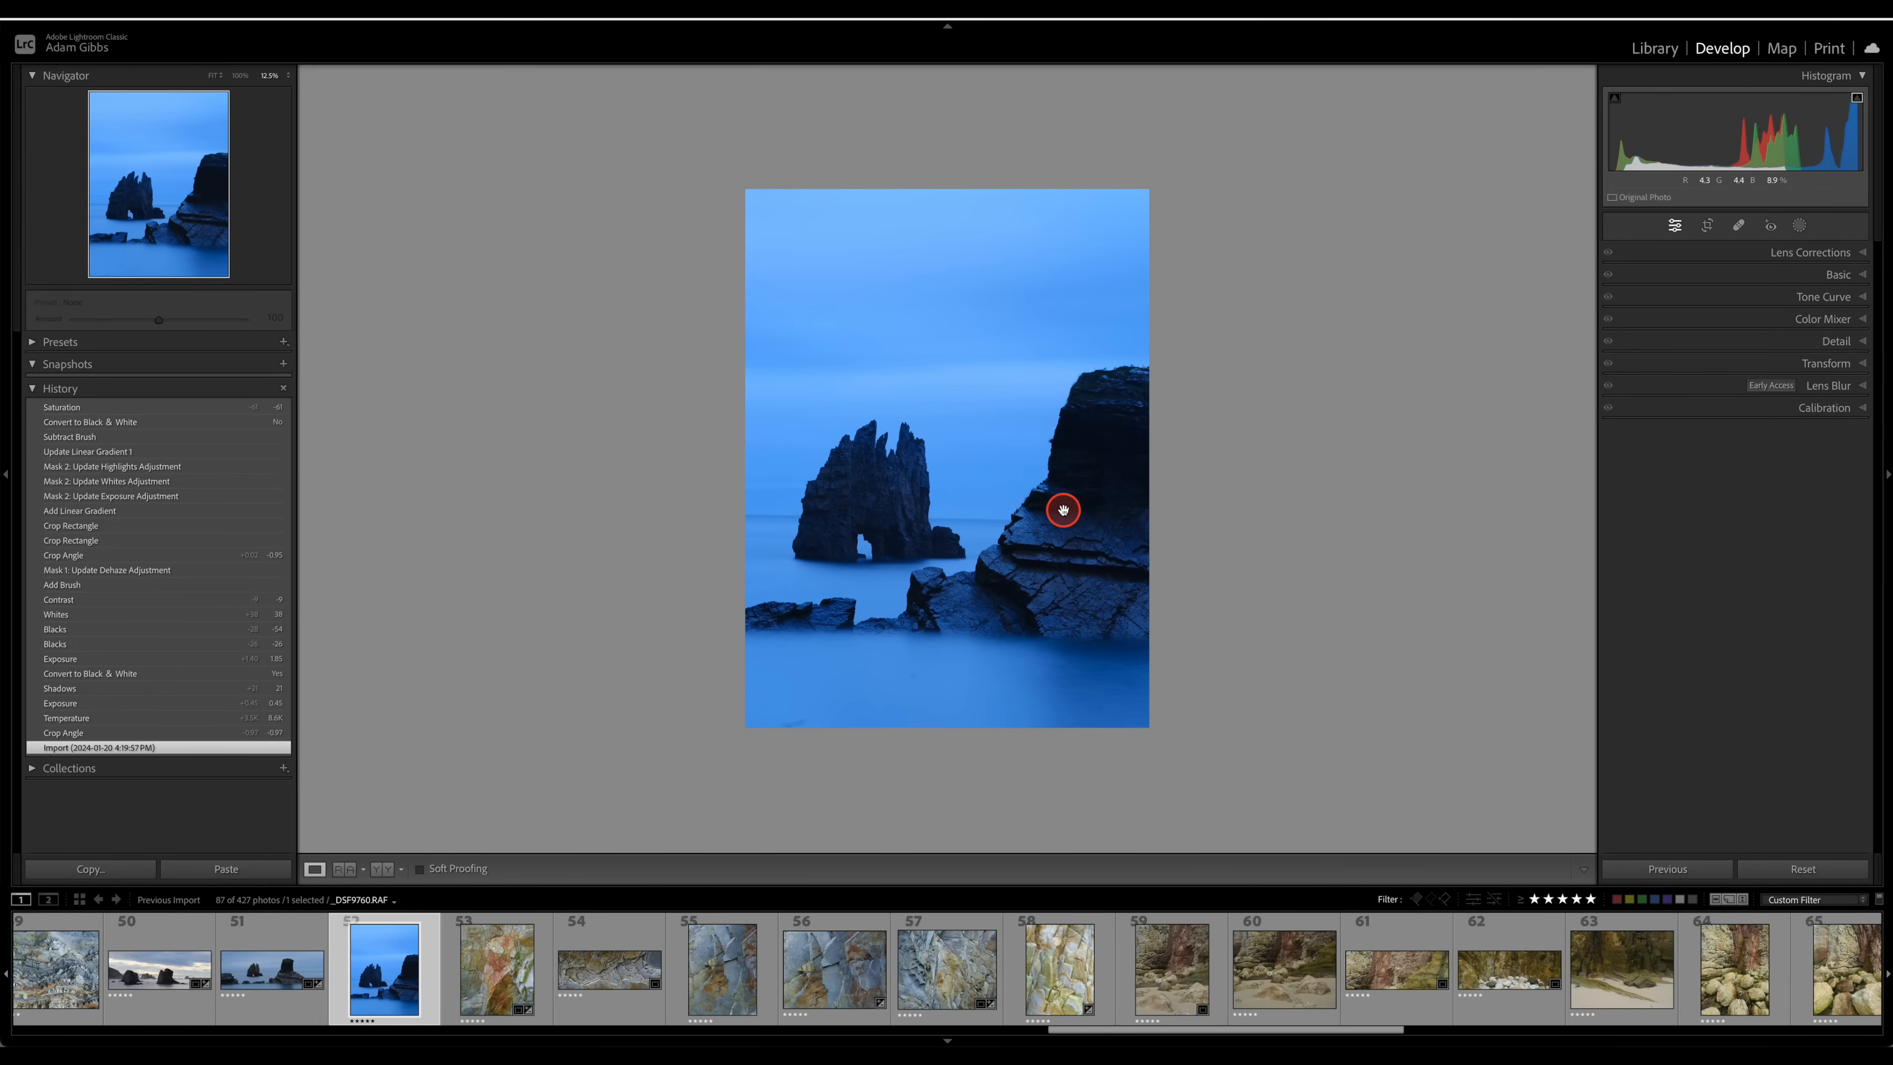
{"action": "left_click", "coordinate": [1863, 277]}
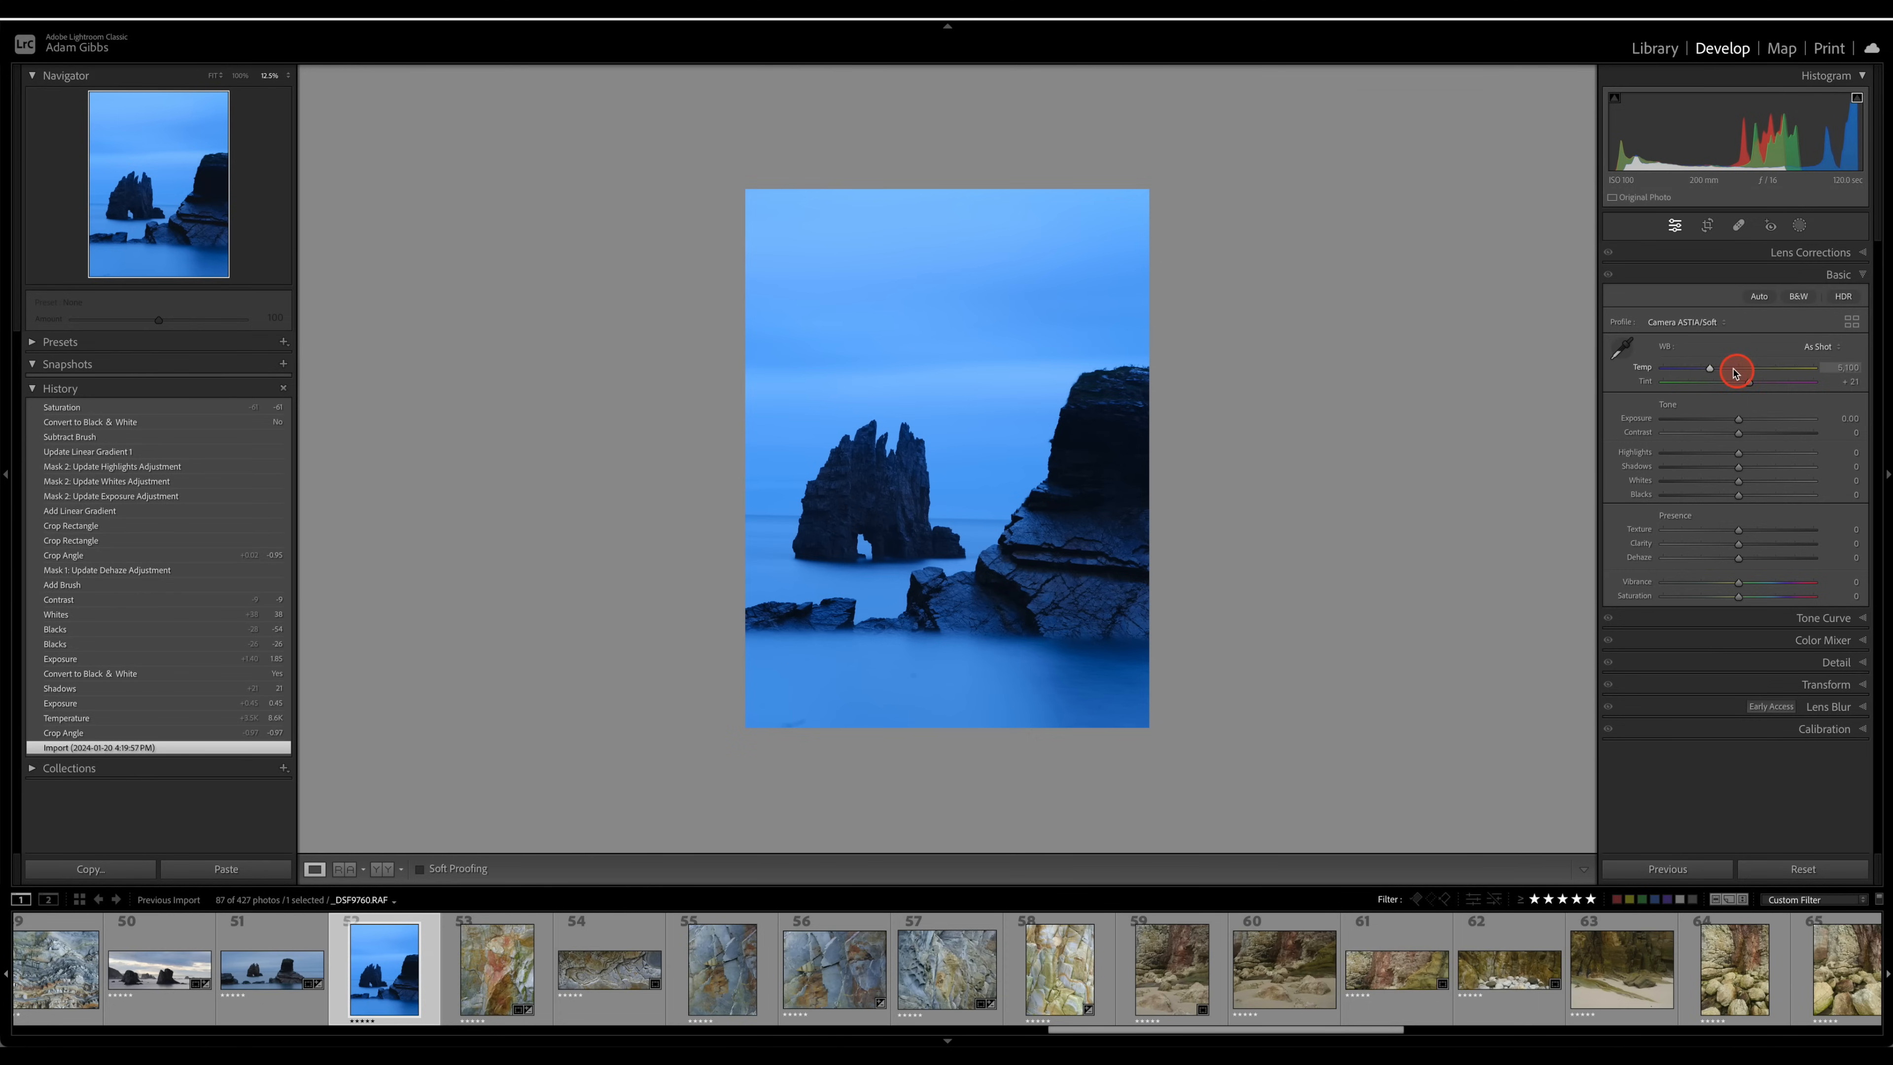
{"action": "left_click_drag", "start_coordinate": [1720, 371], "coordinate": [1735, 369]}
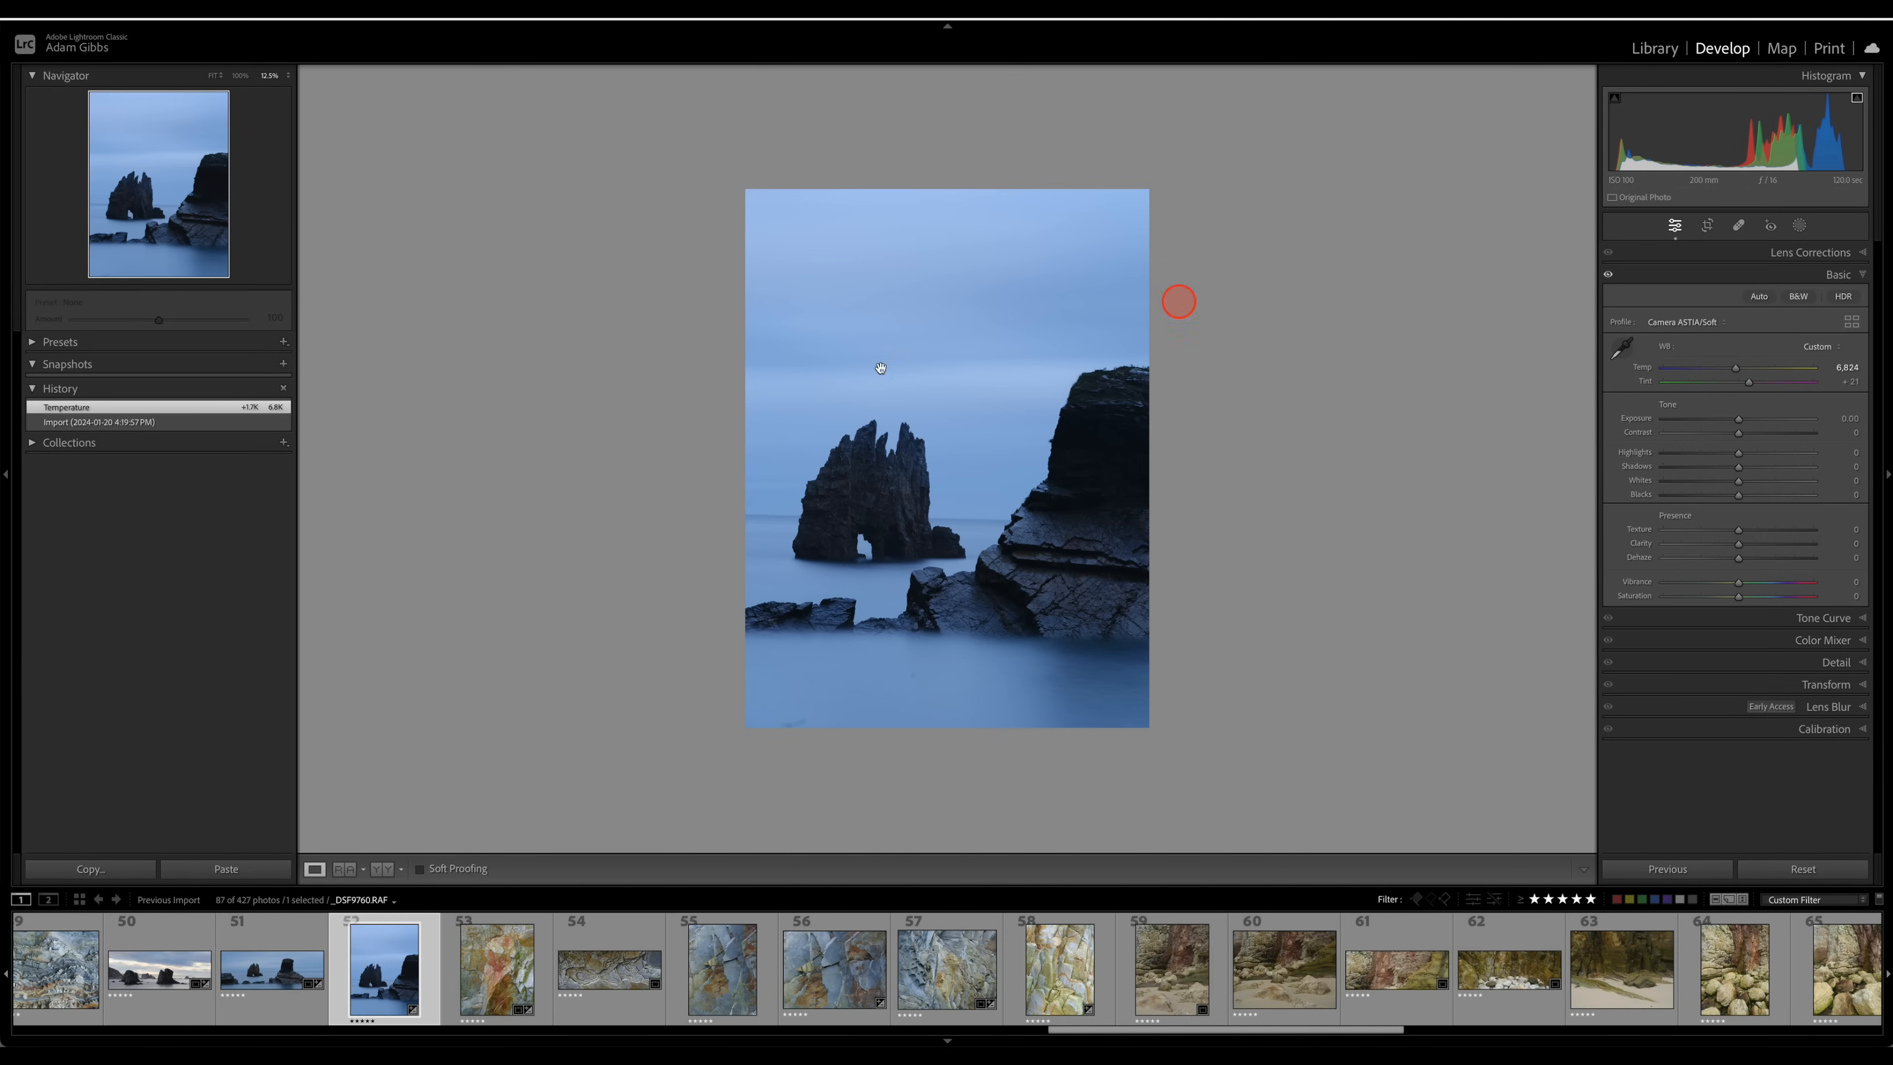
- Straighten the sea-stack photo to −0.95°, crop it to 4 x 5 / 8 x 10 and shift the image slightly upward in the crop frame
{"action": "left_click", "coordinate": [1709, 226]}
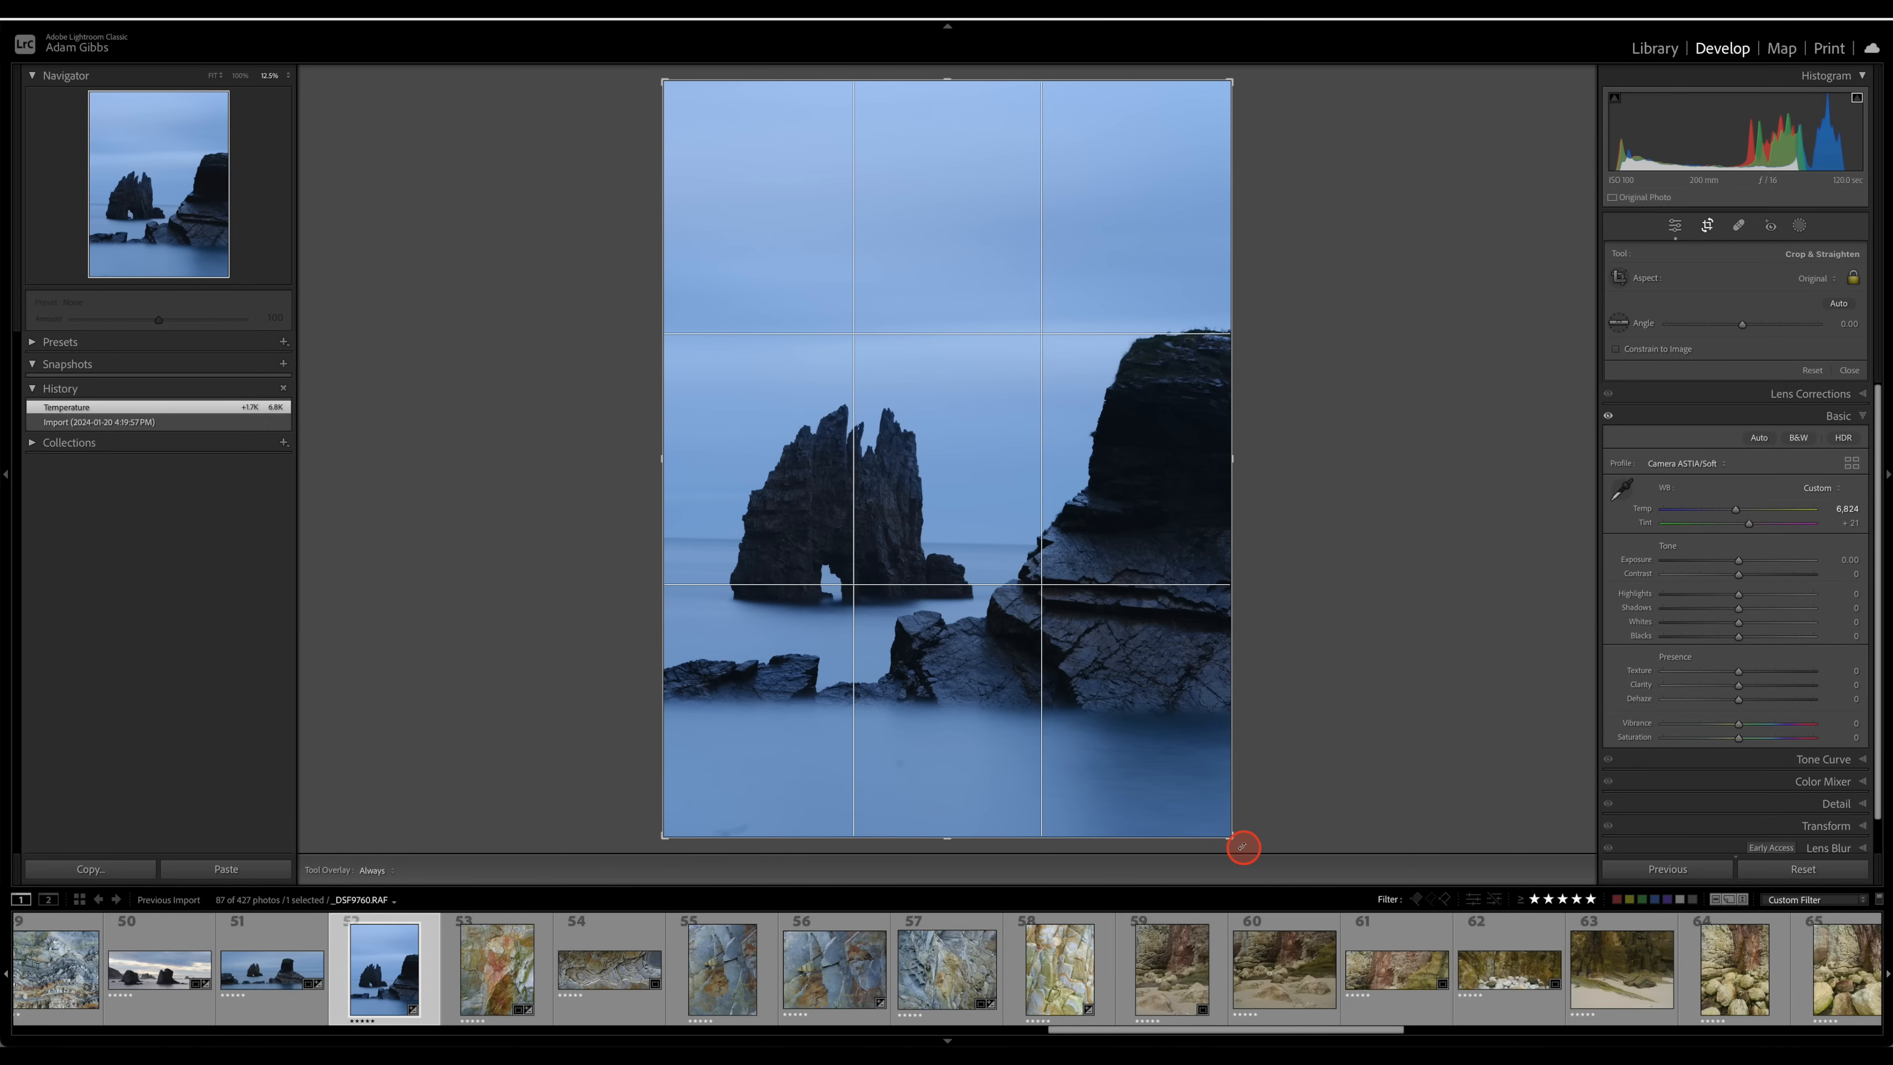
{"action": "left_click_drag", "start_coordinate": [1242, 847], "coordinate": [1252, 842]}
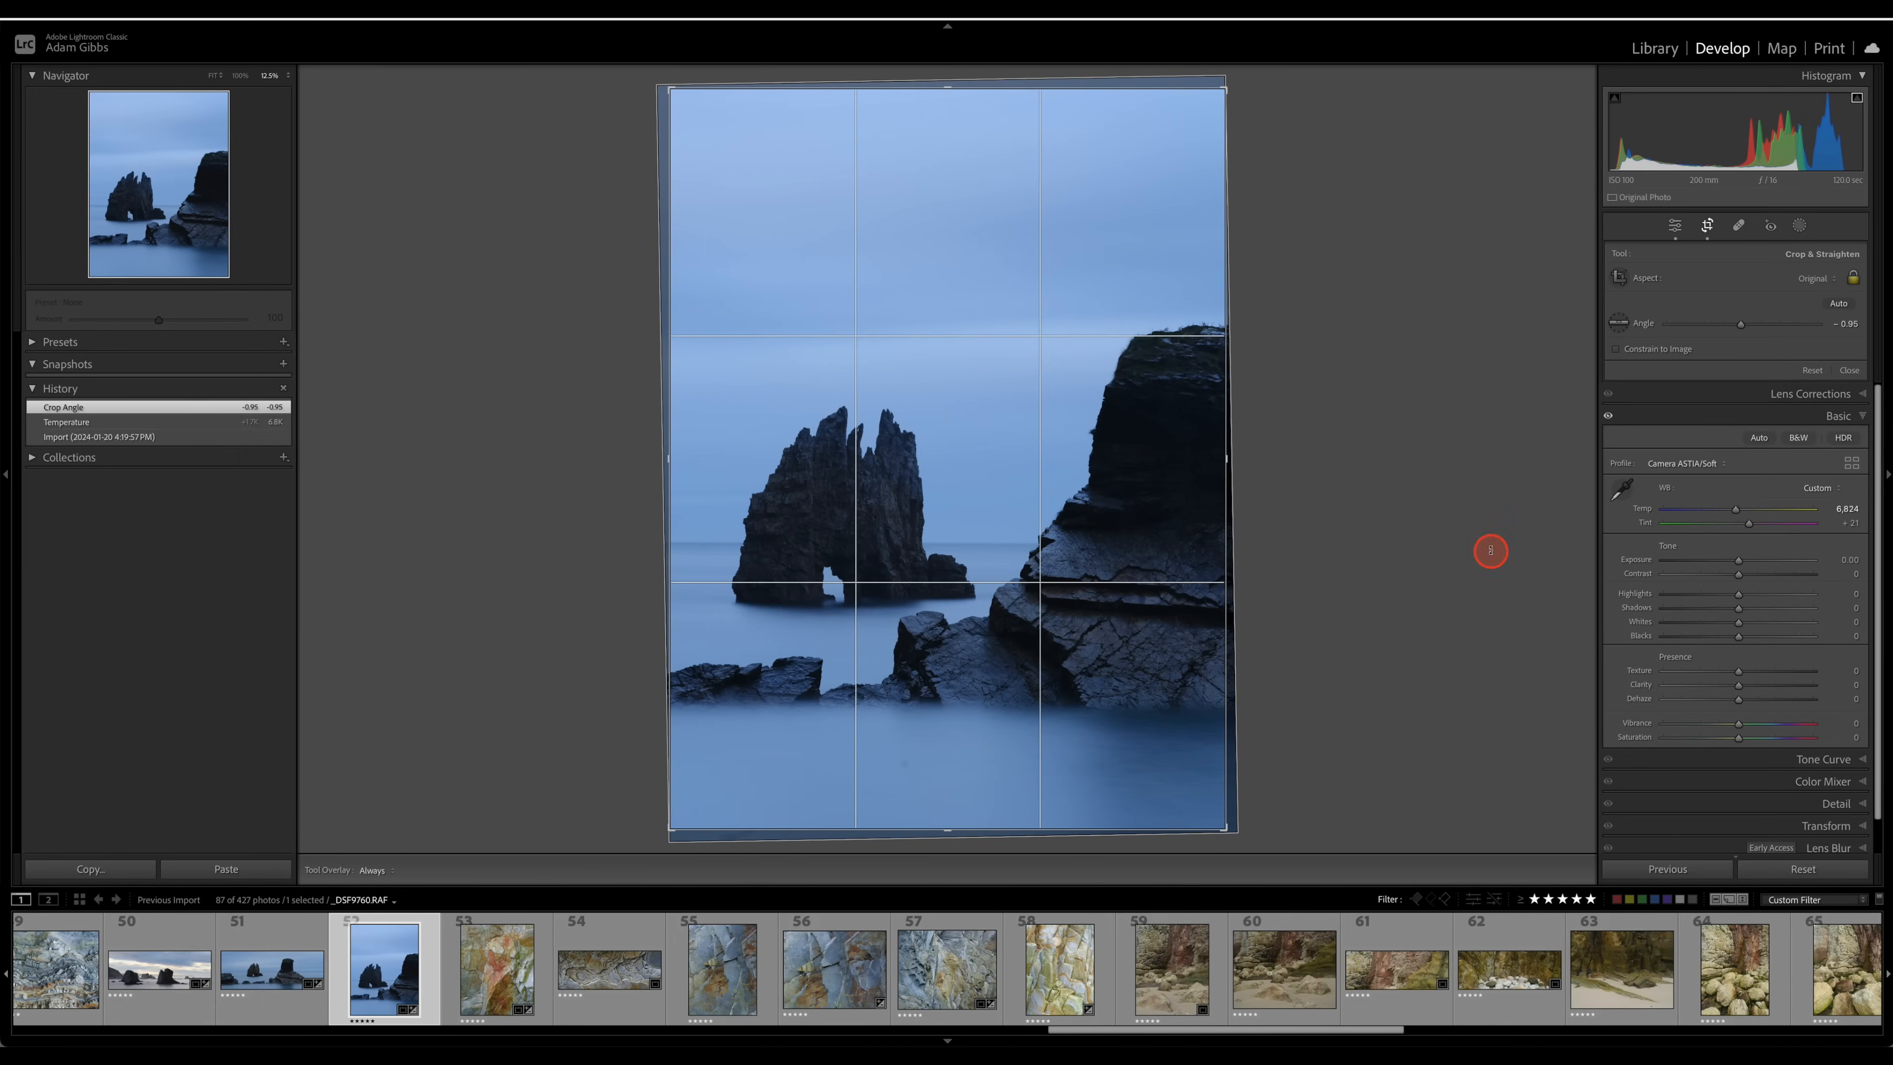
{"action": "left_click", "coordinate": [1816, 276]}
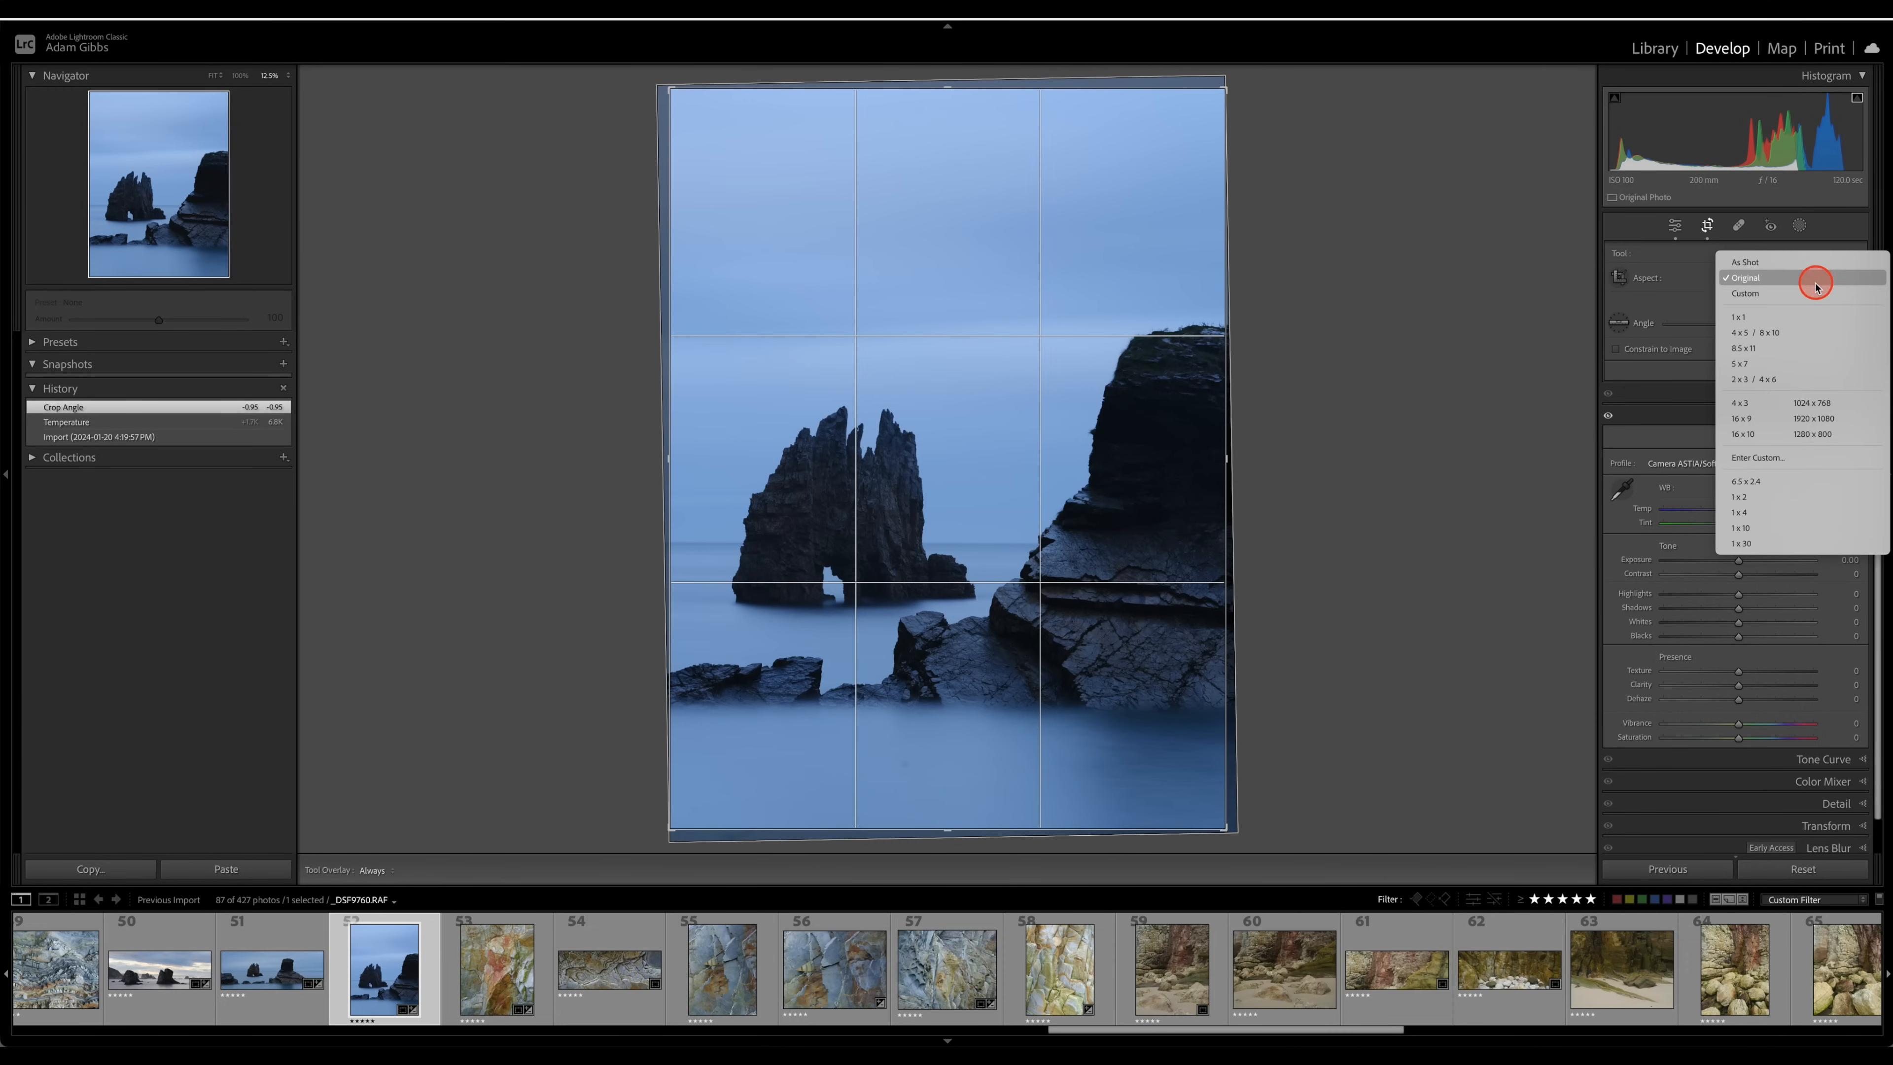
{"action": "left_click", "coordinate": [1776, 336]}
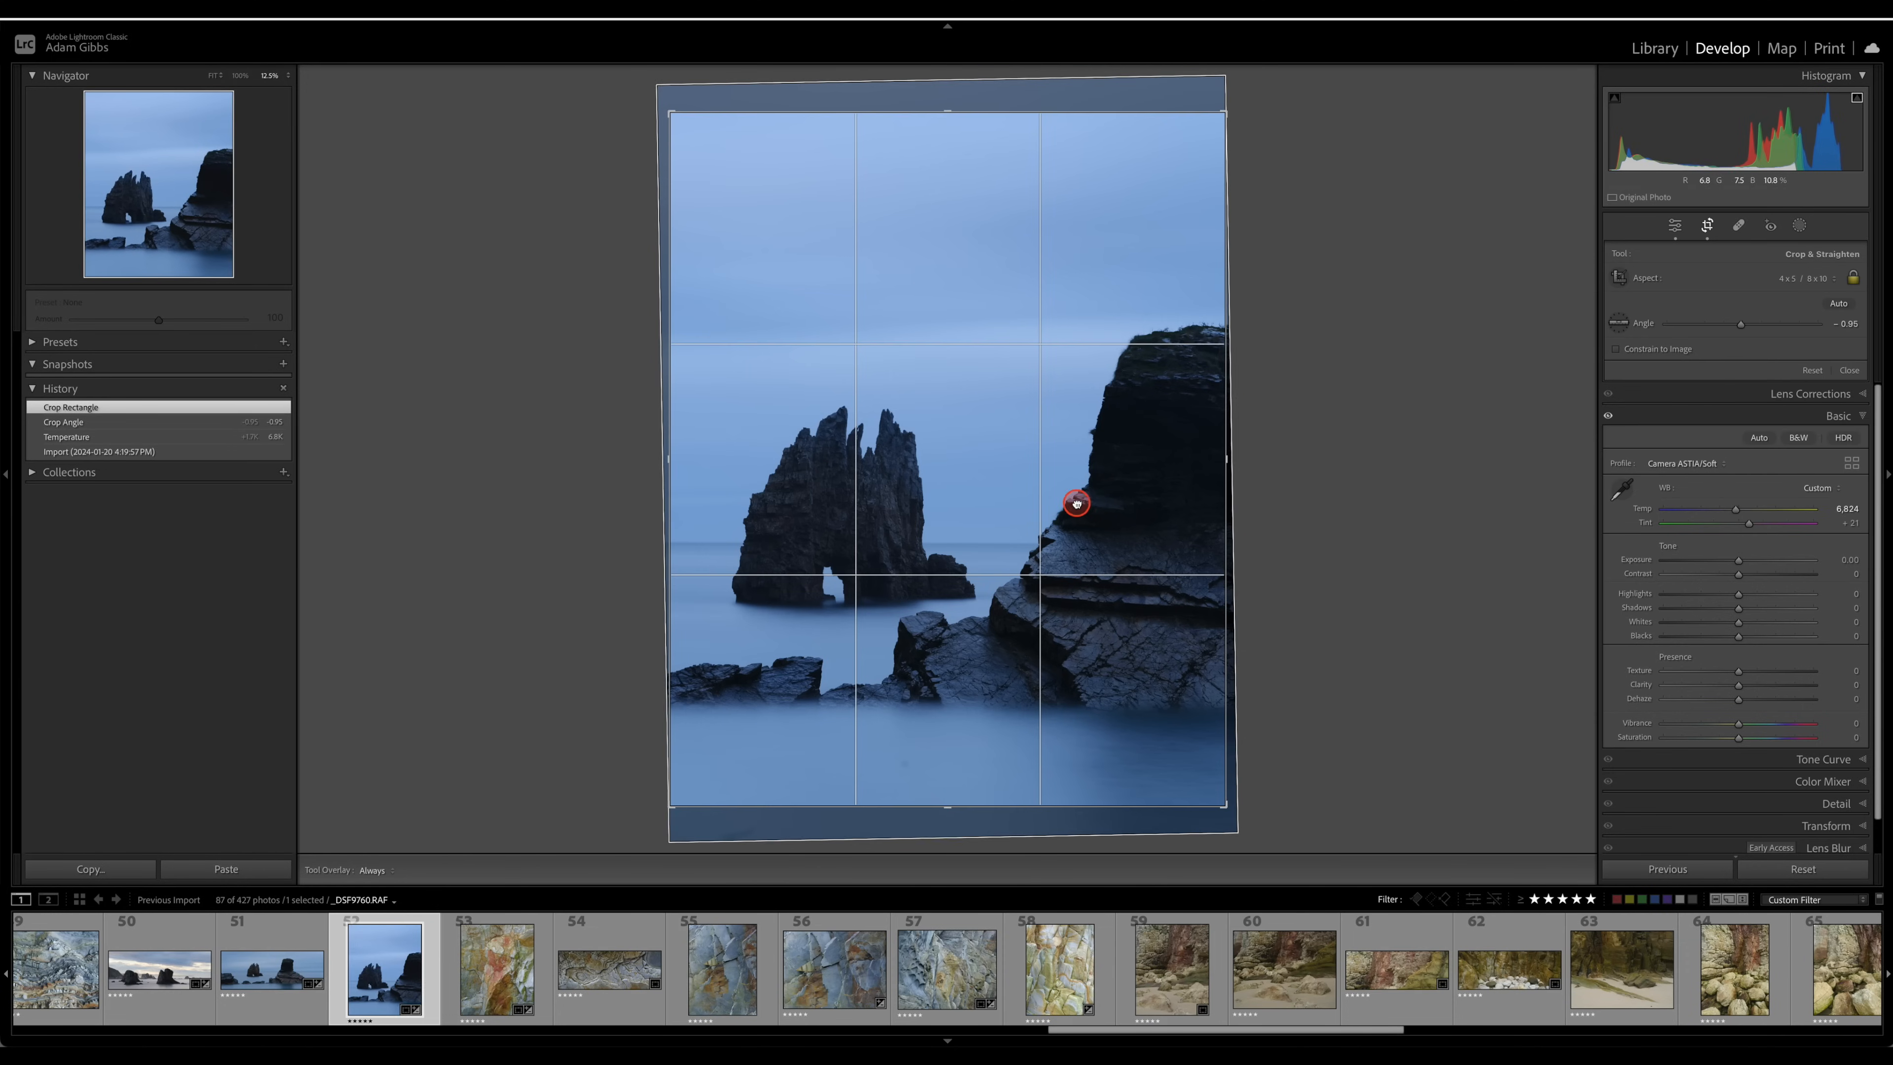
{"action": "left_click_drag", "start_coordinate": [1073, 507], "coordinate": [1077, 478]}
{"action": "key", "text": "r"}
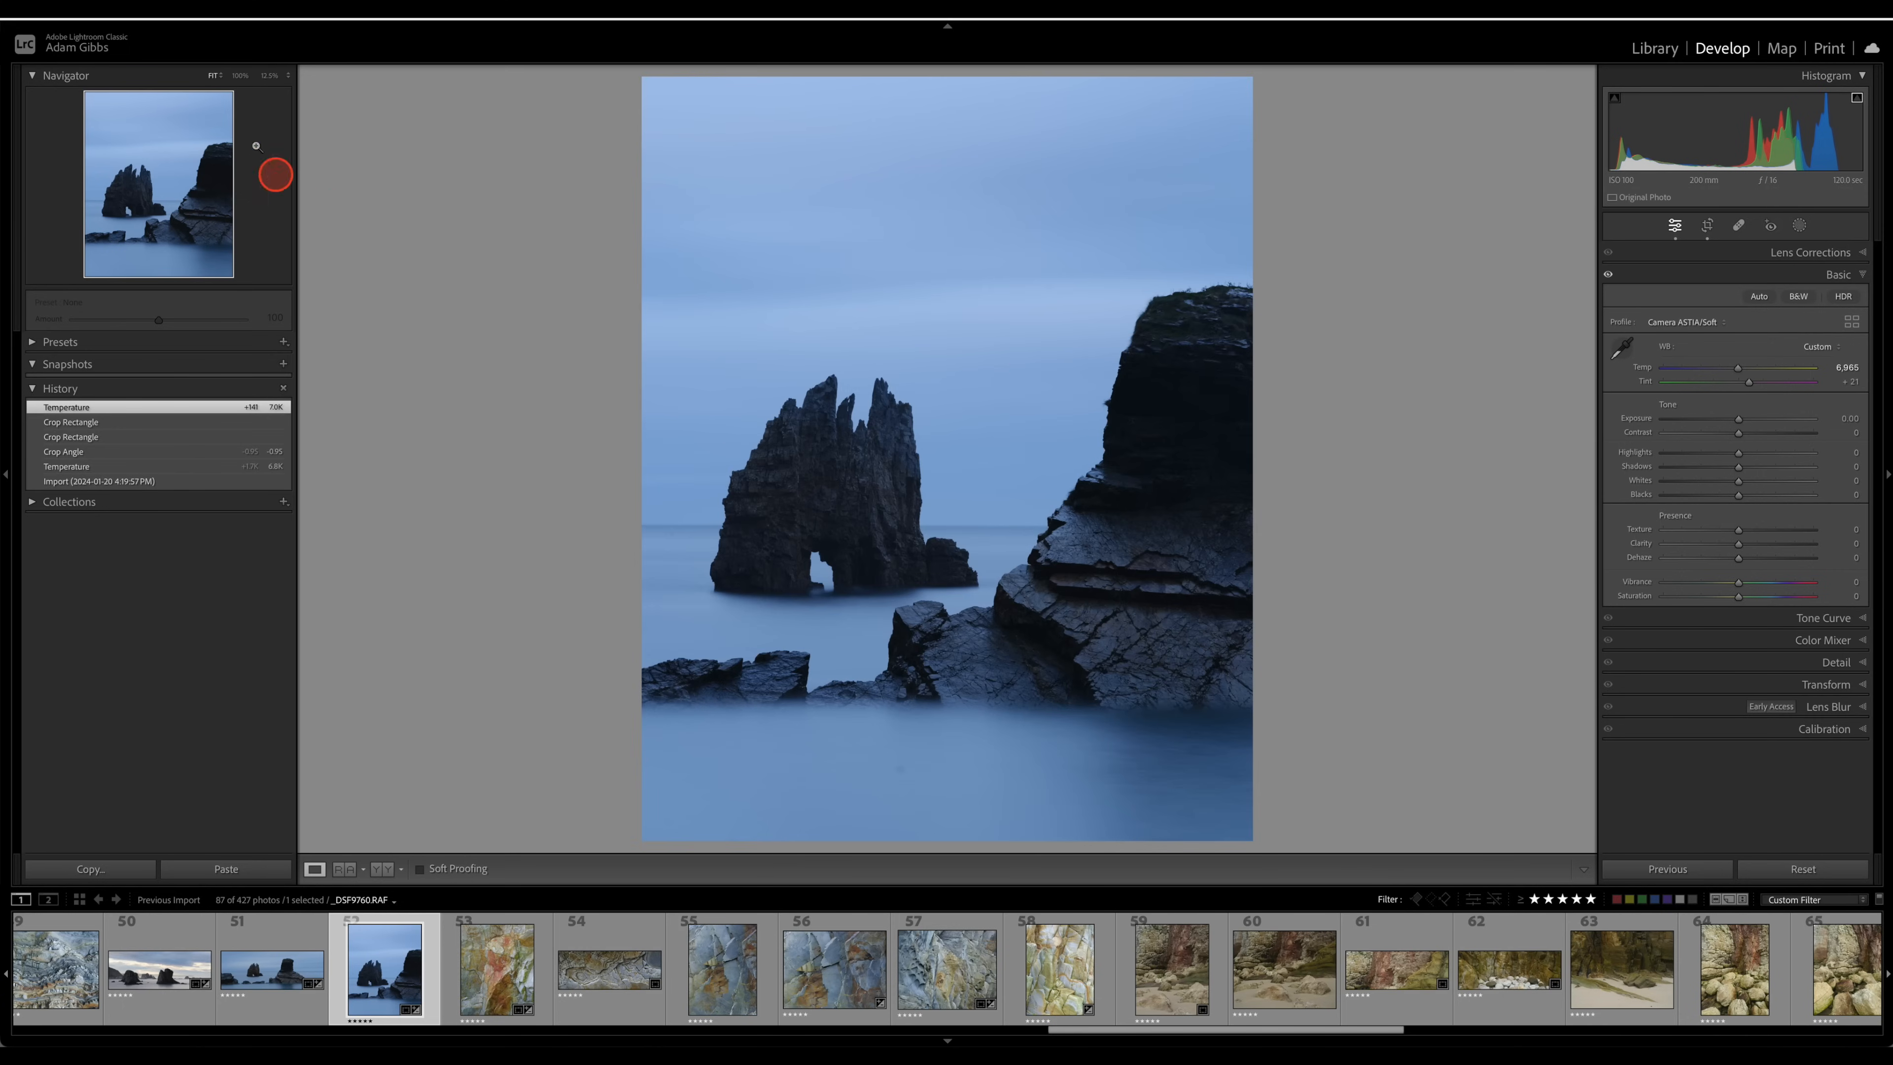
- Inspect the dark cliff at 100%, set the photo's Exposure to +0.75 and Shadows to +55, and warm Temp to 7,349
{"action": "left_click", "coordinate": [238, 76]}
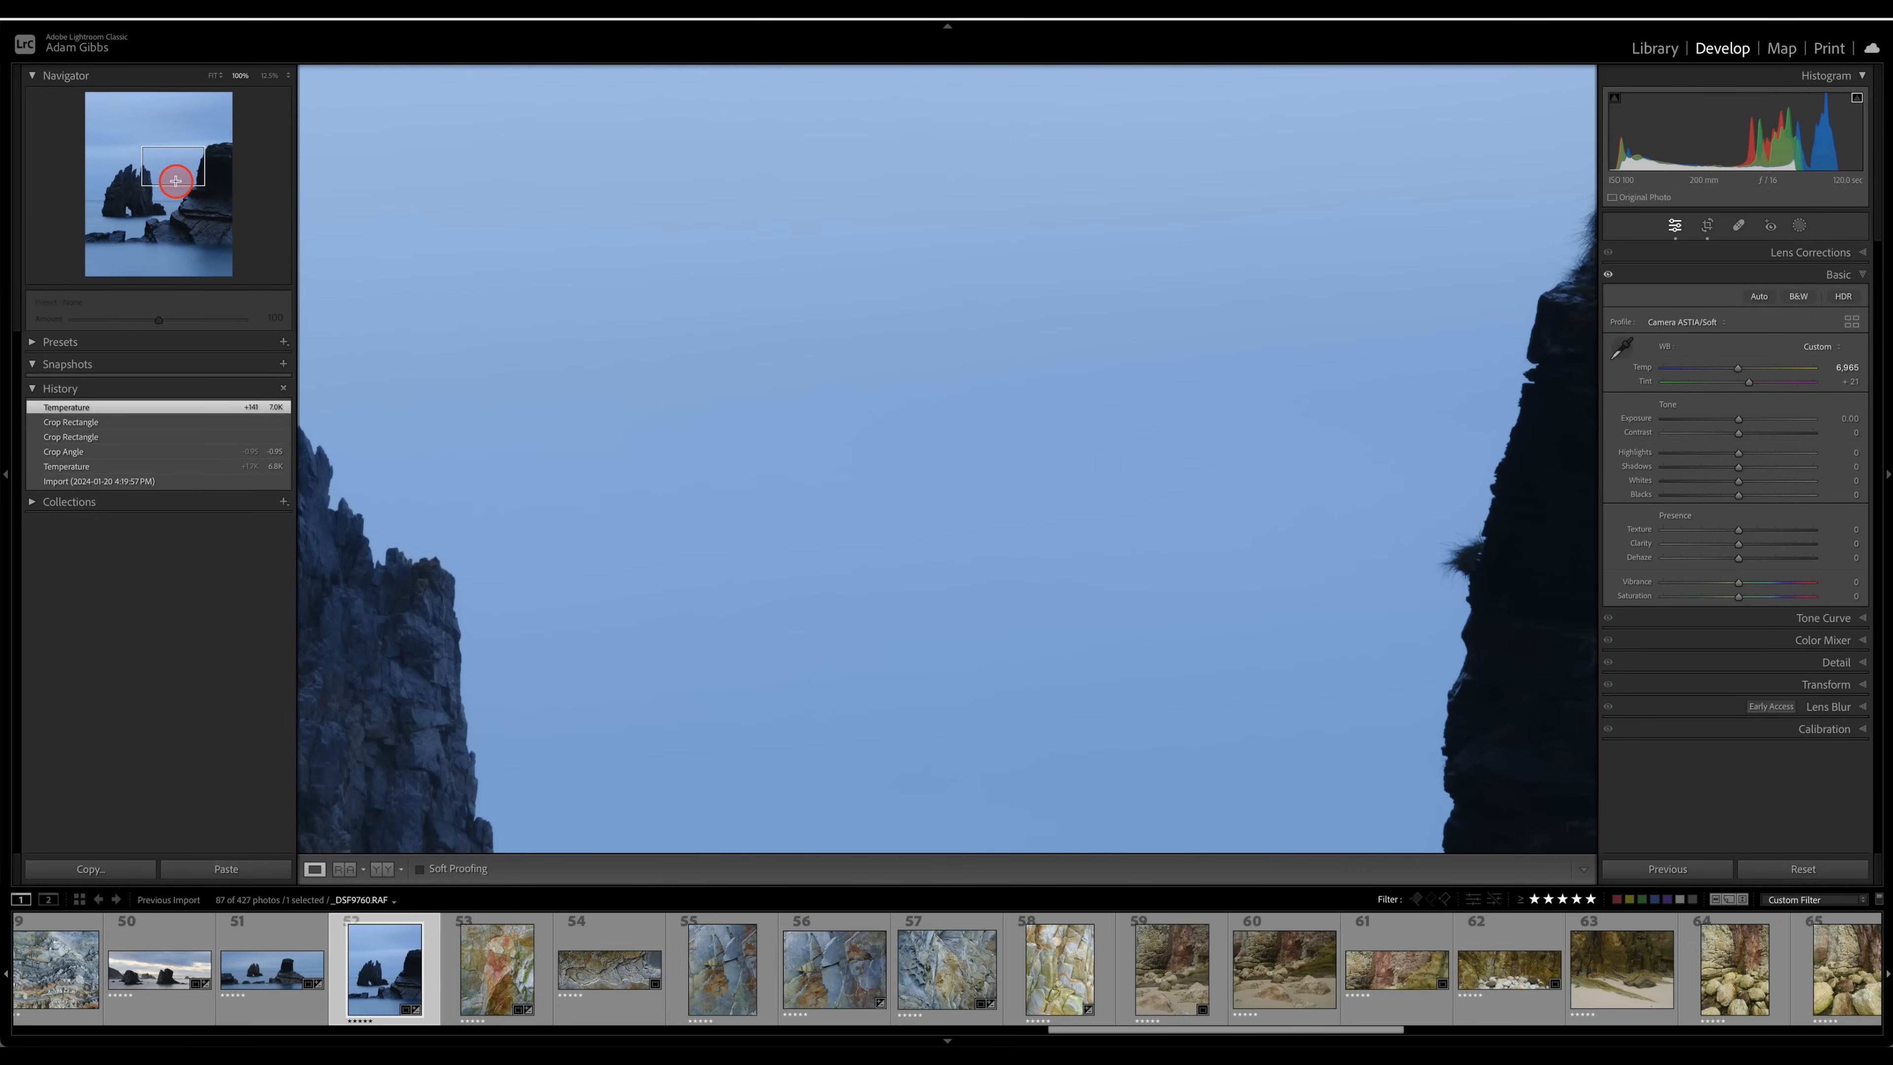
{"action": "left_click_drag", "start_coordinate": [179, 167], "coordinate": [221, 176]}
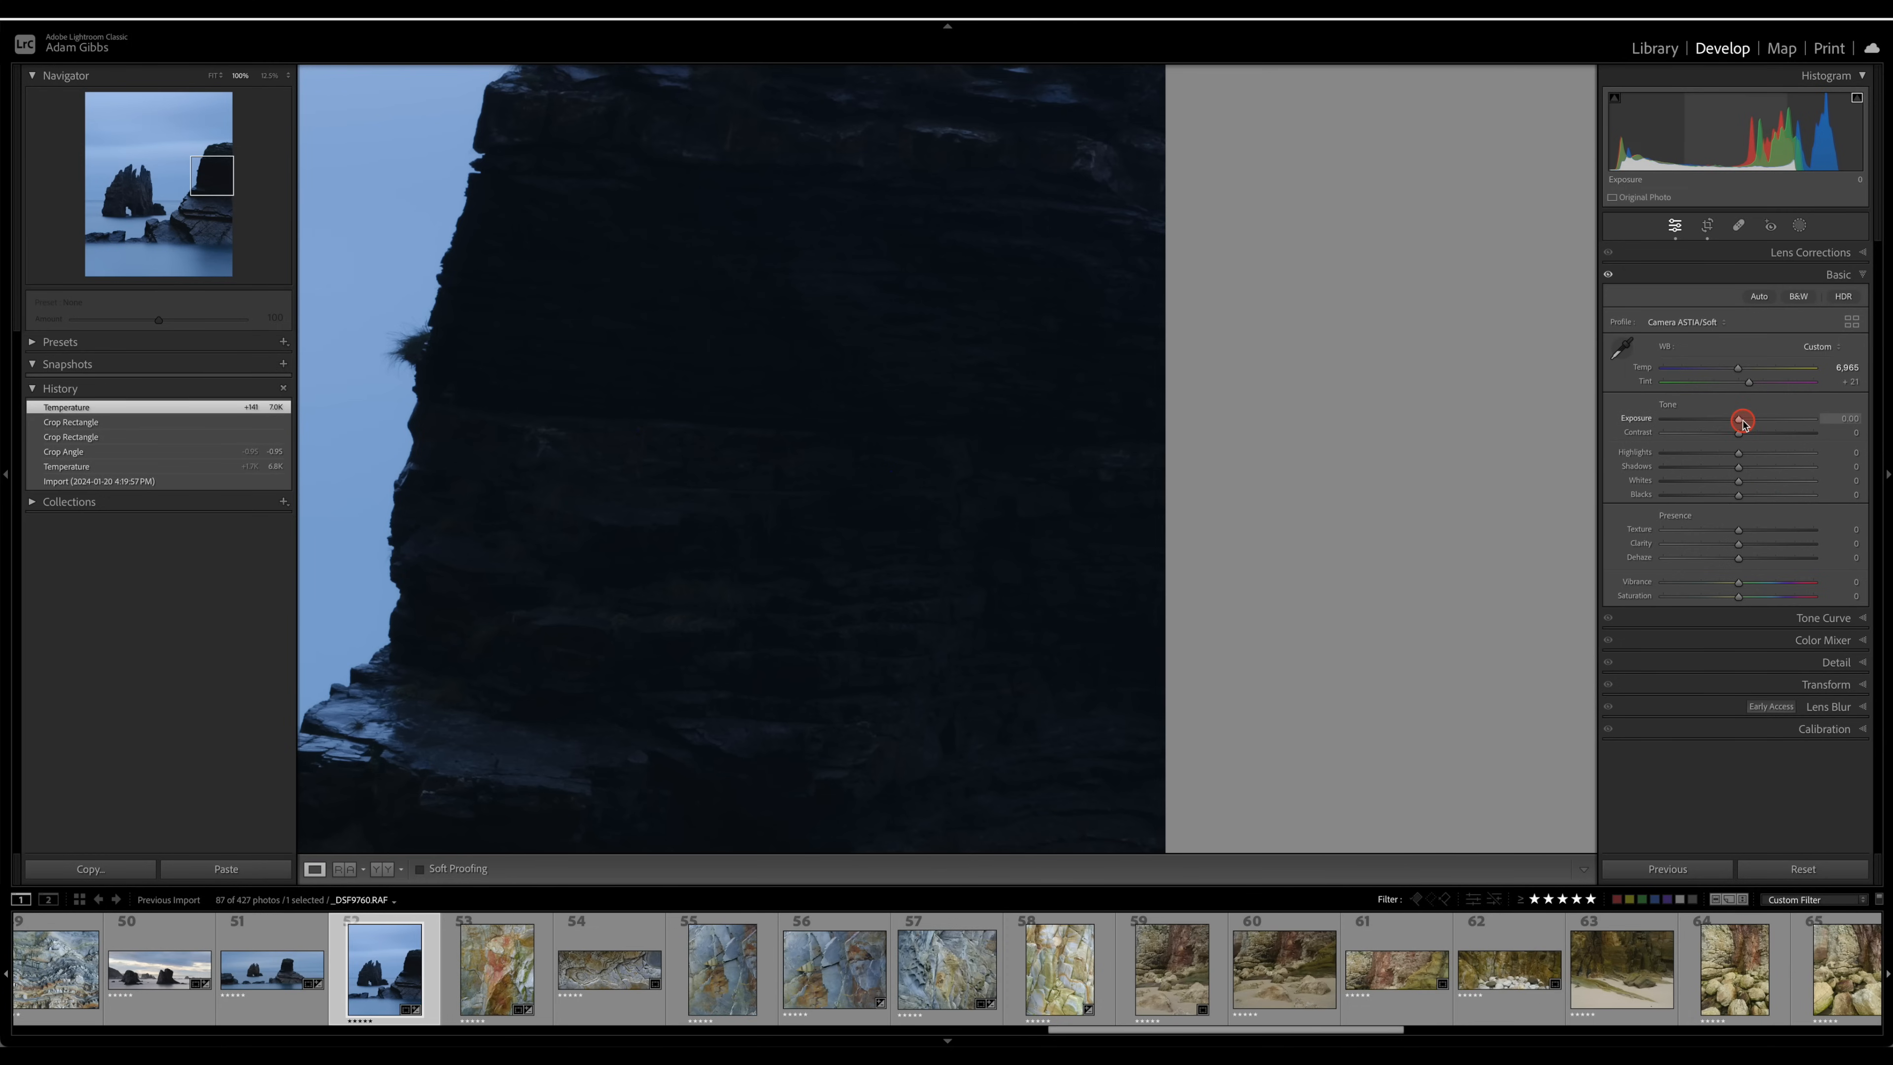
{"action": "left_click_drag", "start_coordinate": [1741, 422], "coordinate": [1754, 423]}
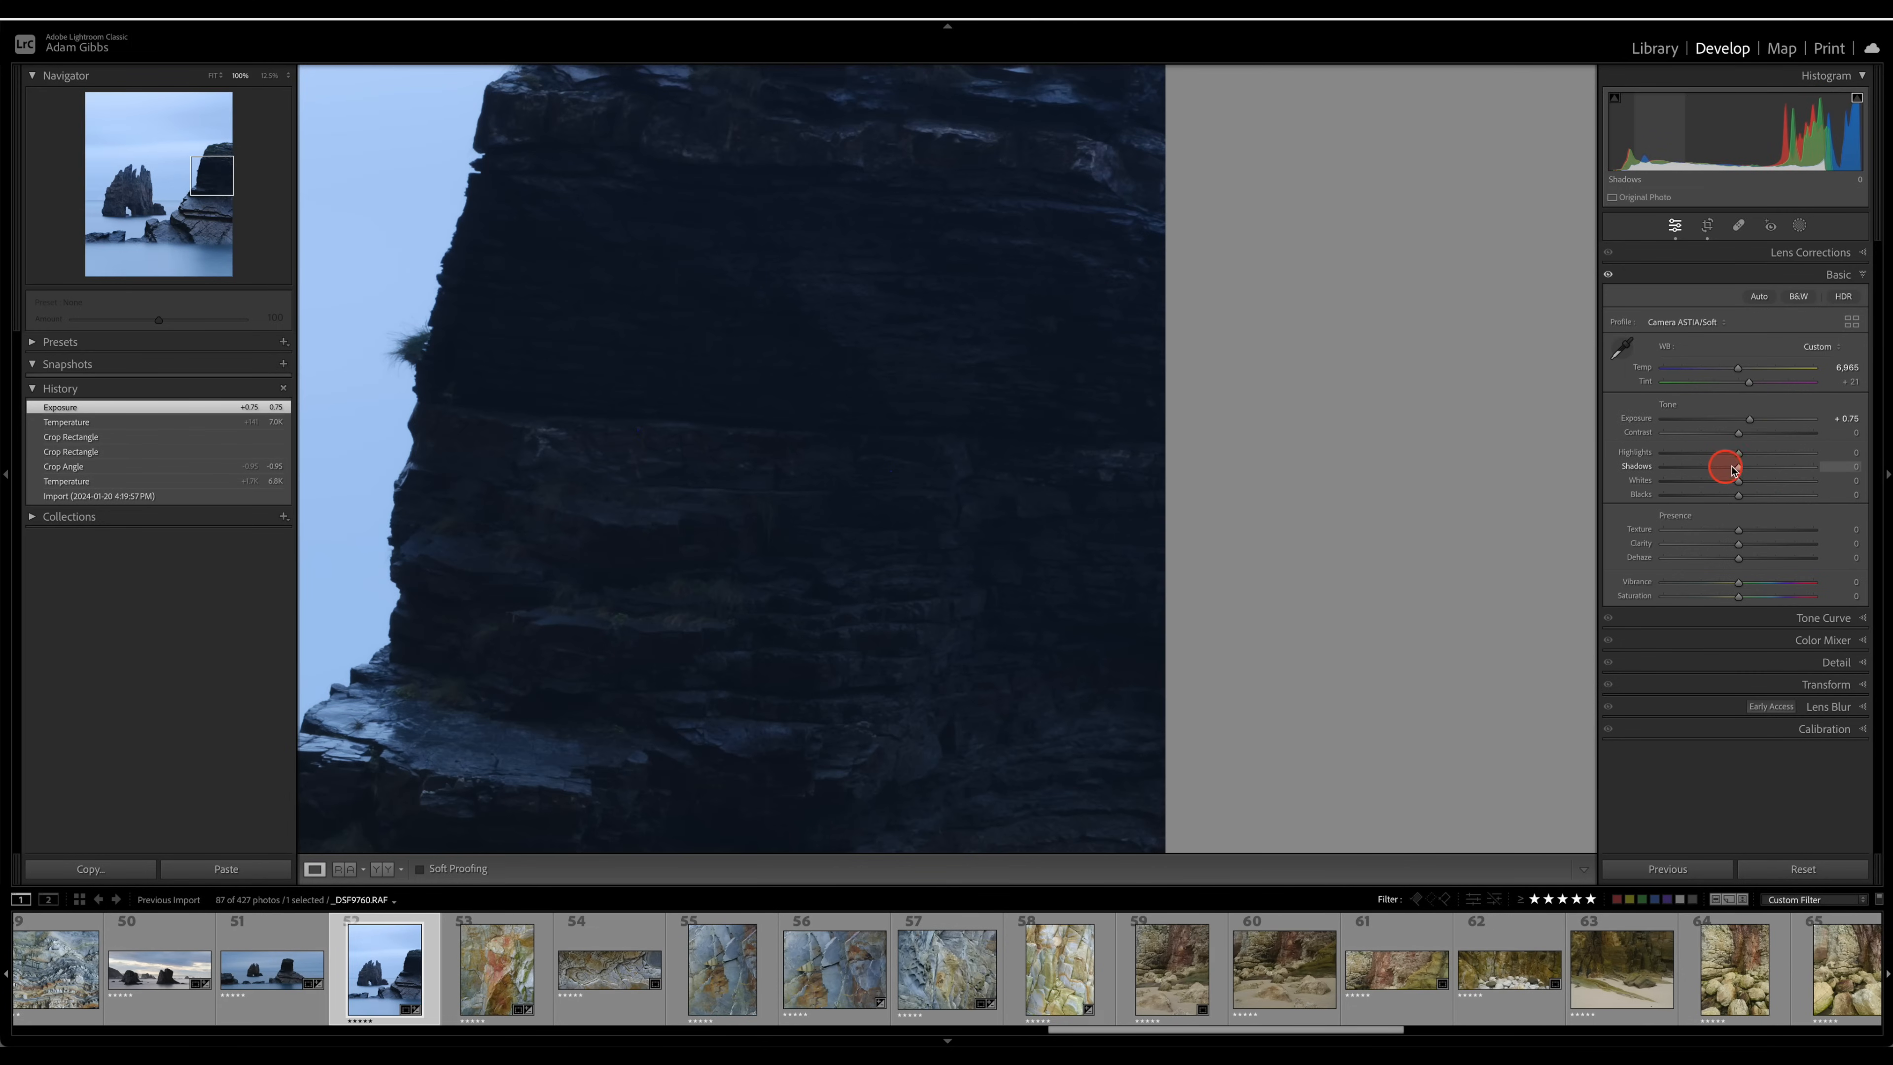
{"action": "left_click_drag", "start_coordinate": [1766, 468], "coordinate": [1837, 467]}
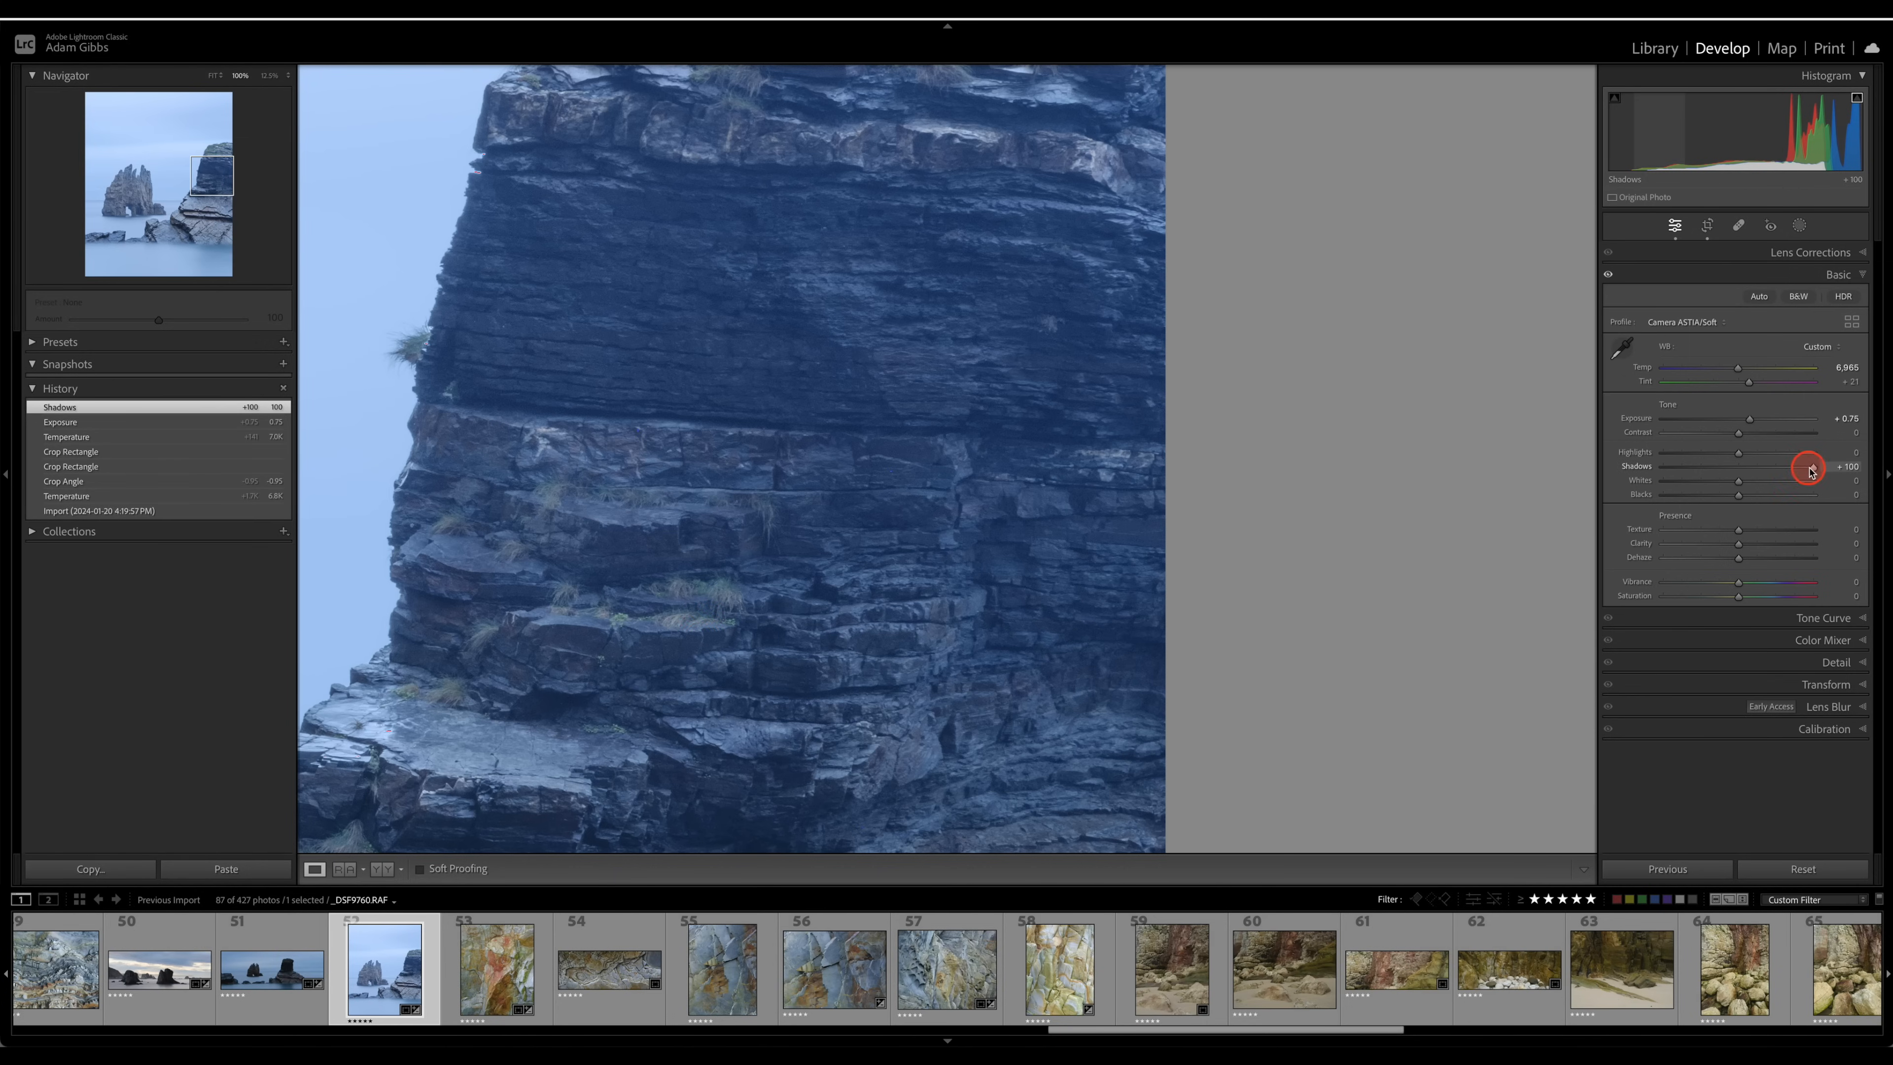
{"action": "left_click_drag", "start_coordinate": [1813, 470], "coordinate": [1778, 471]}
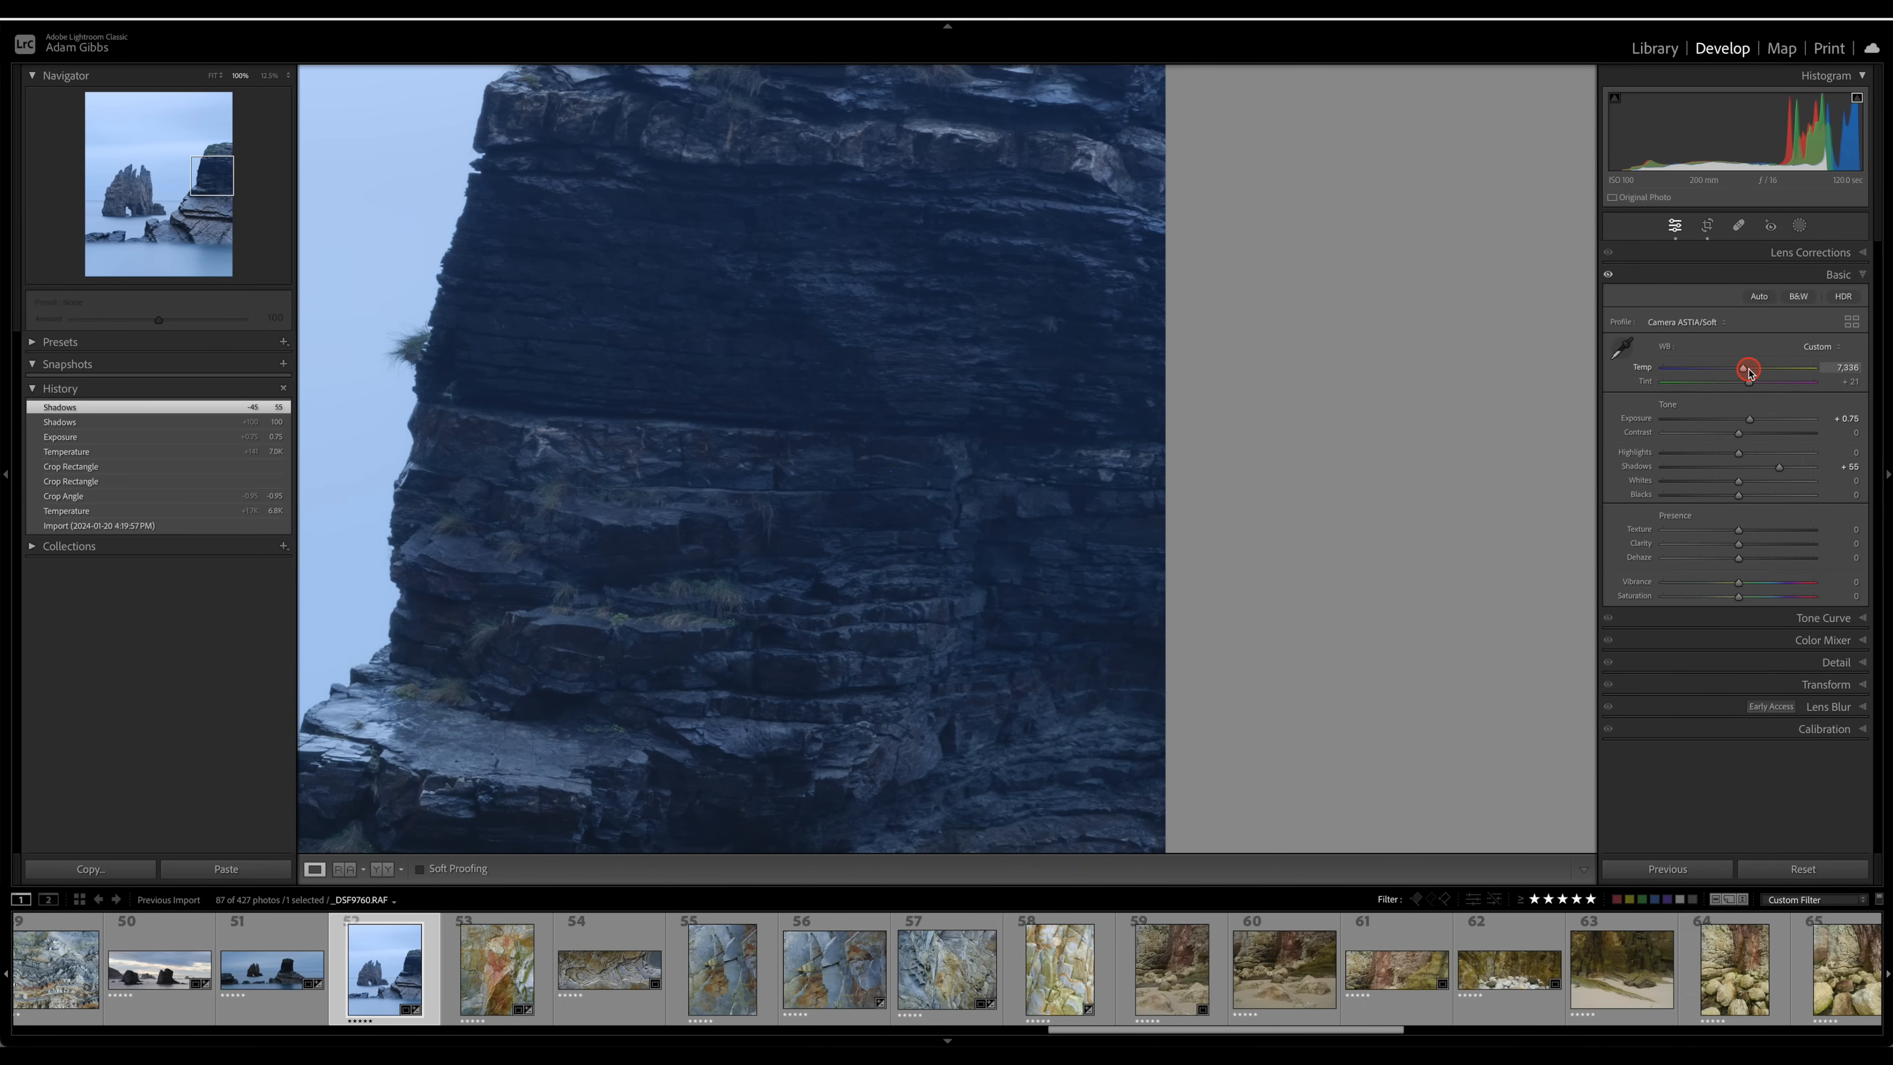
{"action": "left_click_drag", "start_coordinate": [1748, 371], "coordinate": [1749, 372]}
{"action": "left_click", "coordinate": [888, 416]}
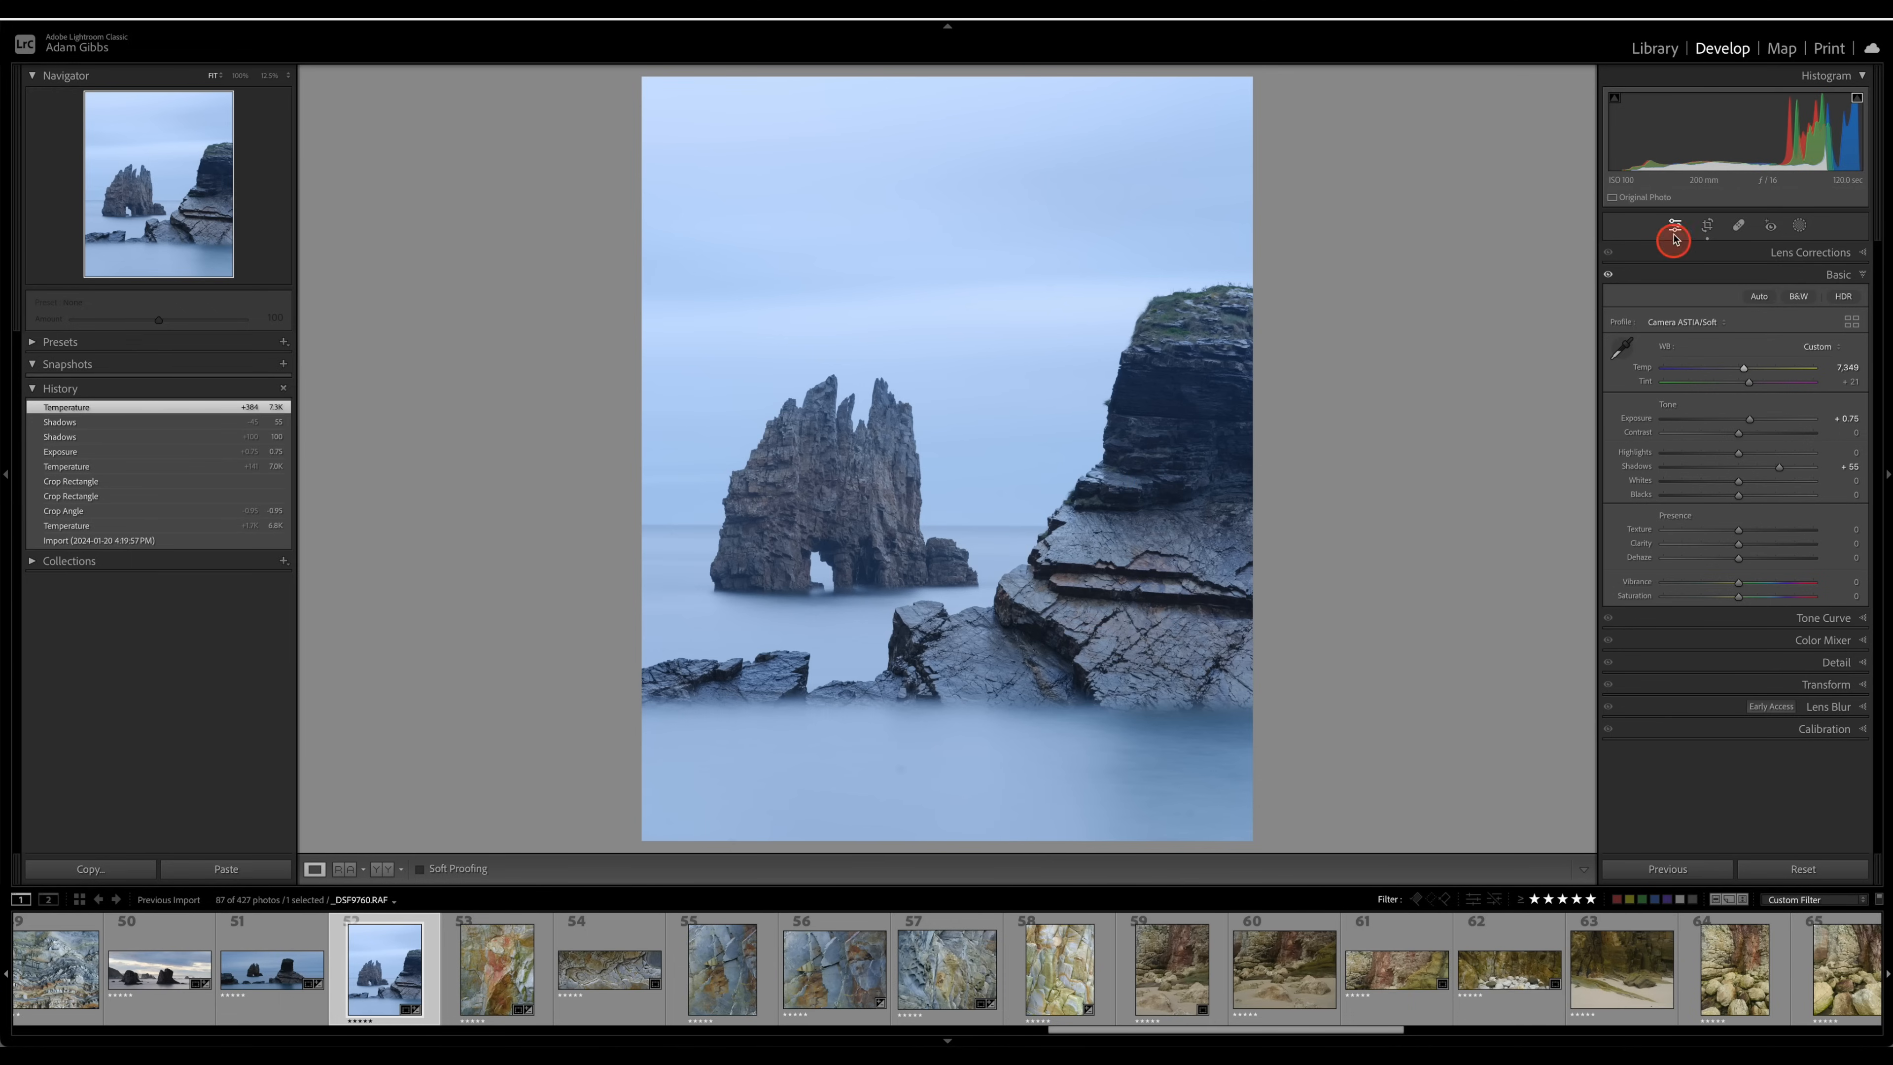
- Add a brush mask with Auto Mask on and size 10, and paint over the large cliff and its foreground rocks
{"action": "left_click", "coordinate": [1798, 227]}
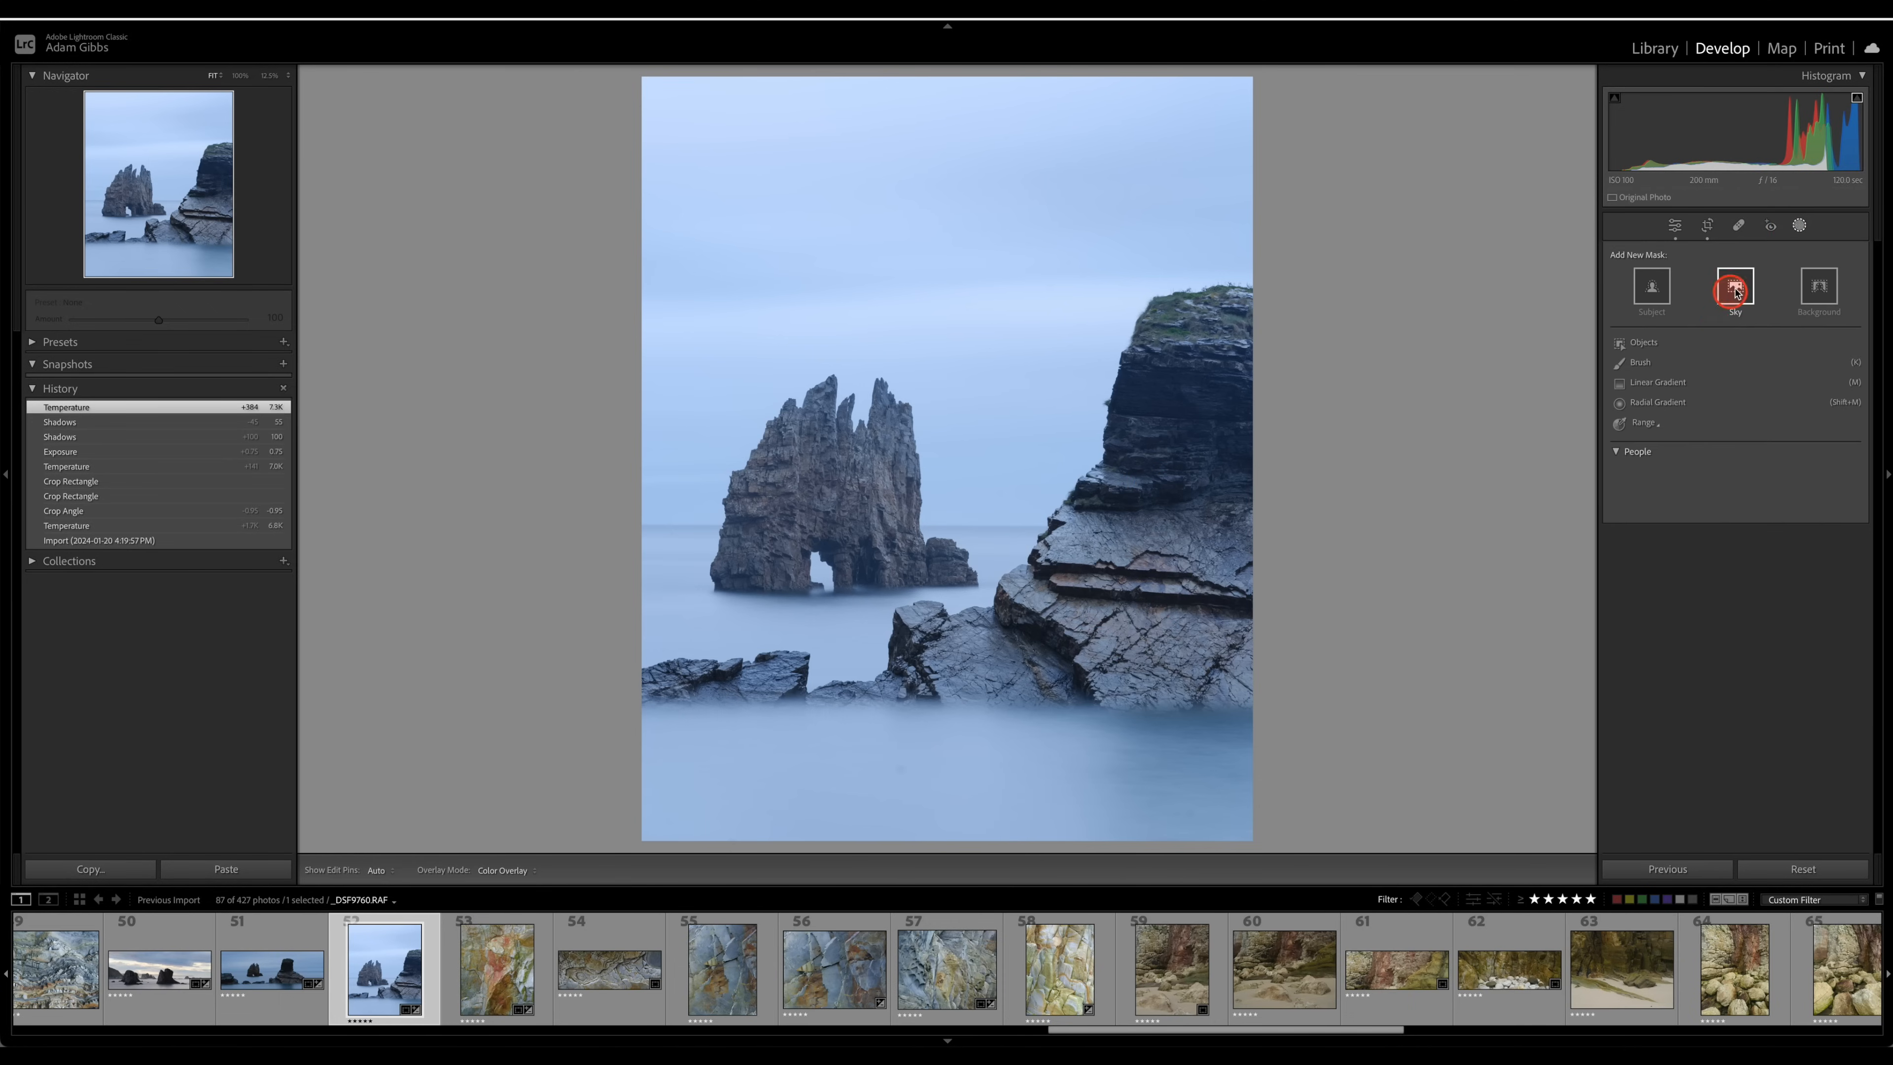
{"action": "left_click", "coordinate": [1638, 364]}
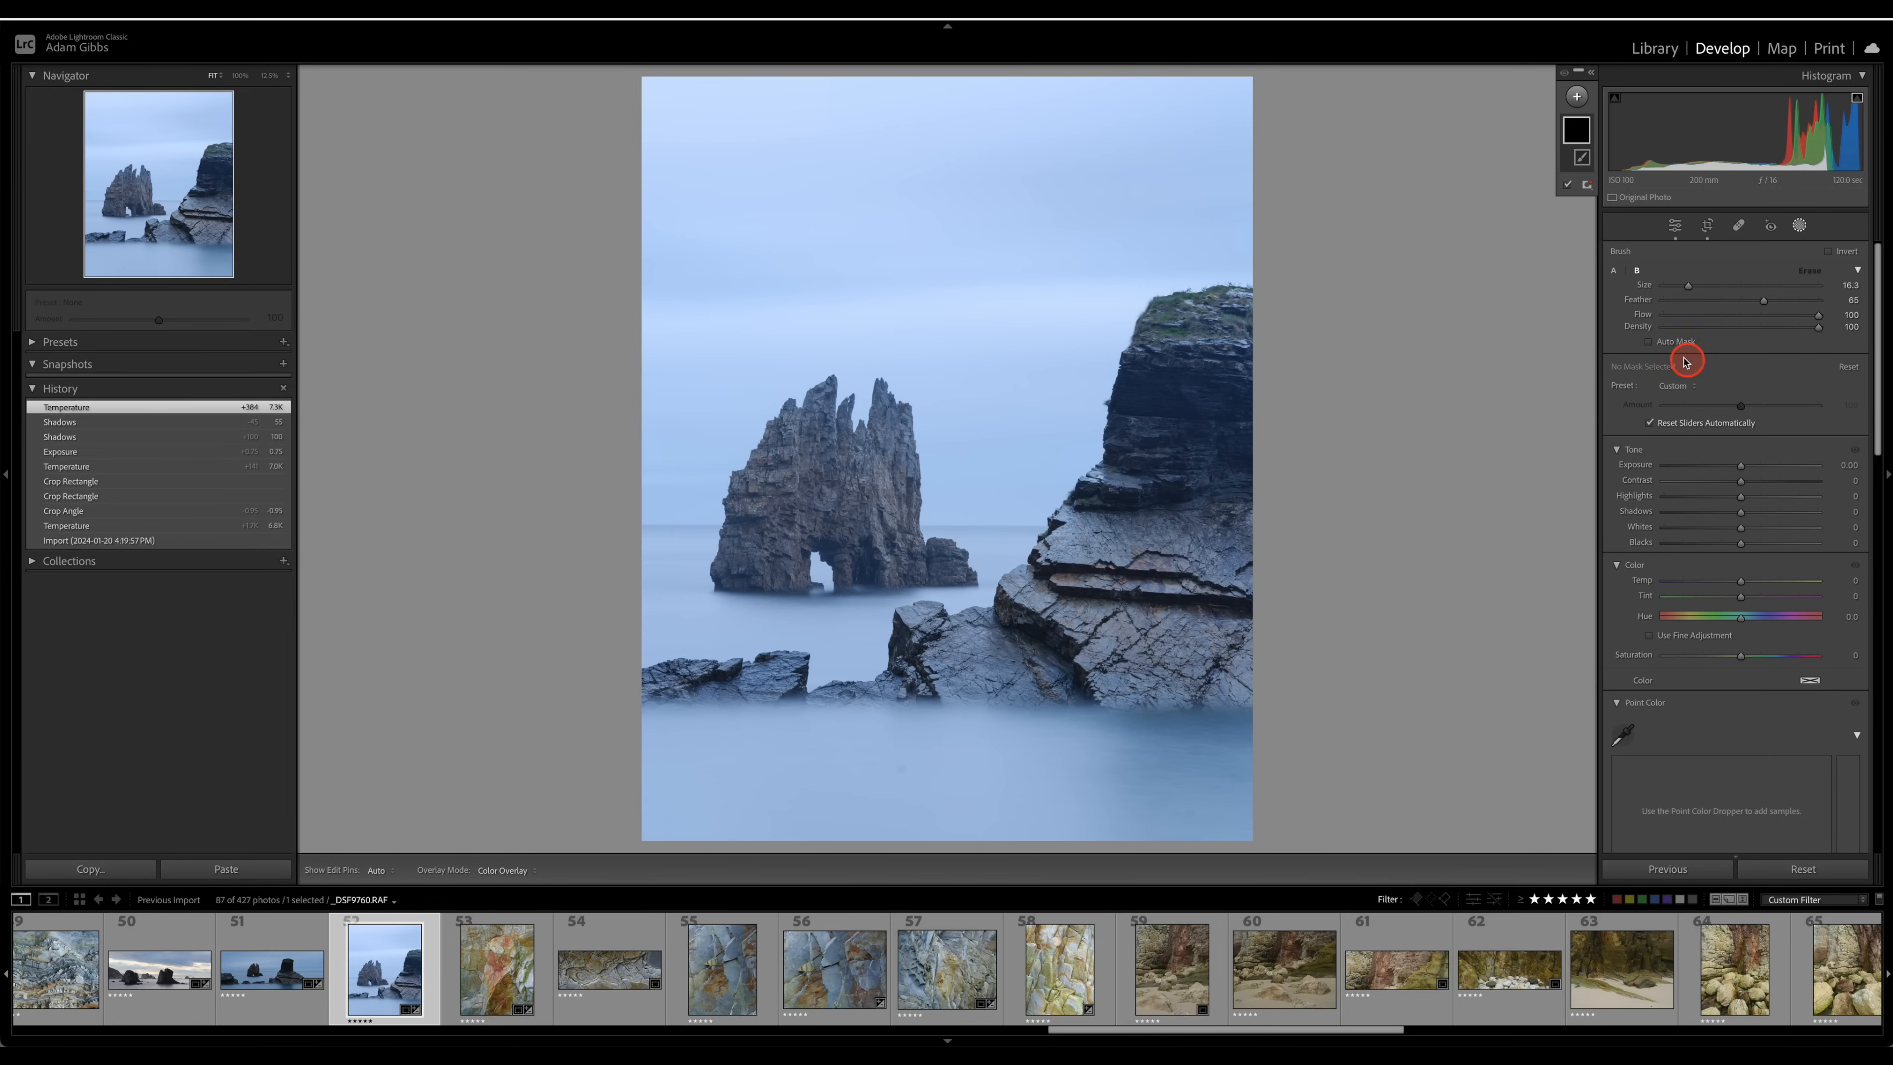
{"action": "left_click", "coordinate": [1650, 342]}
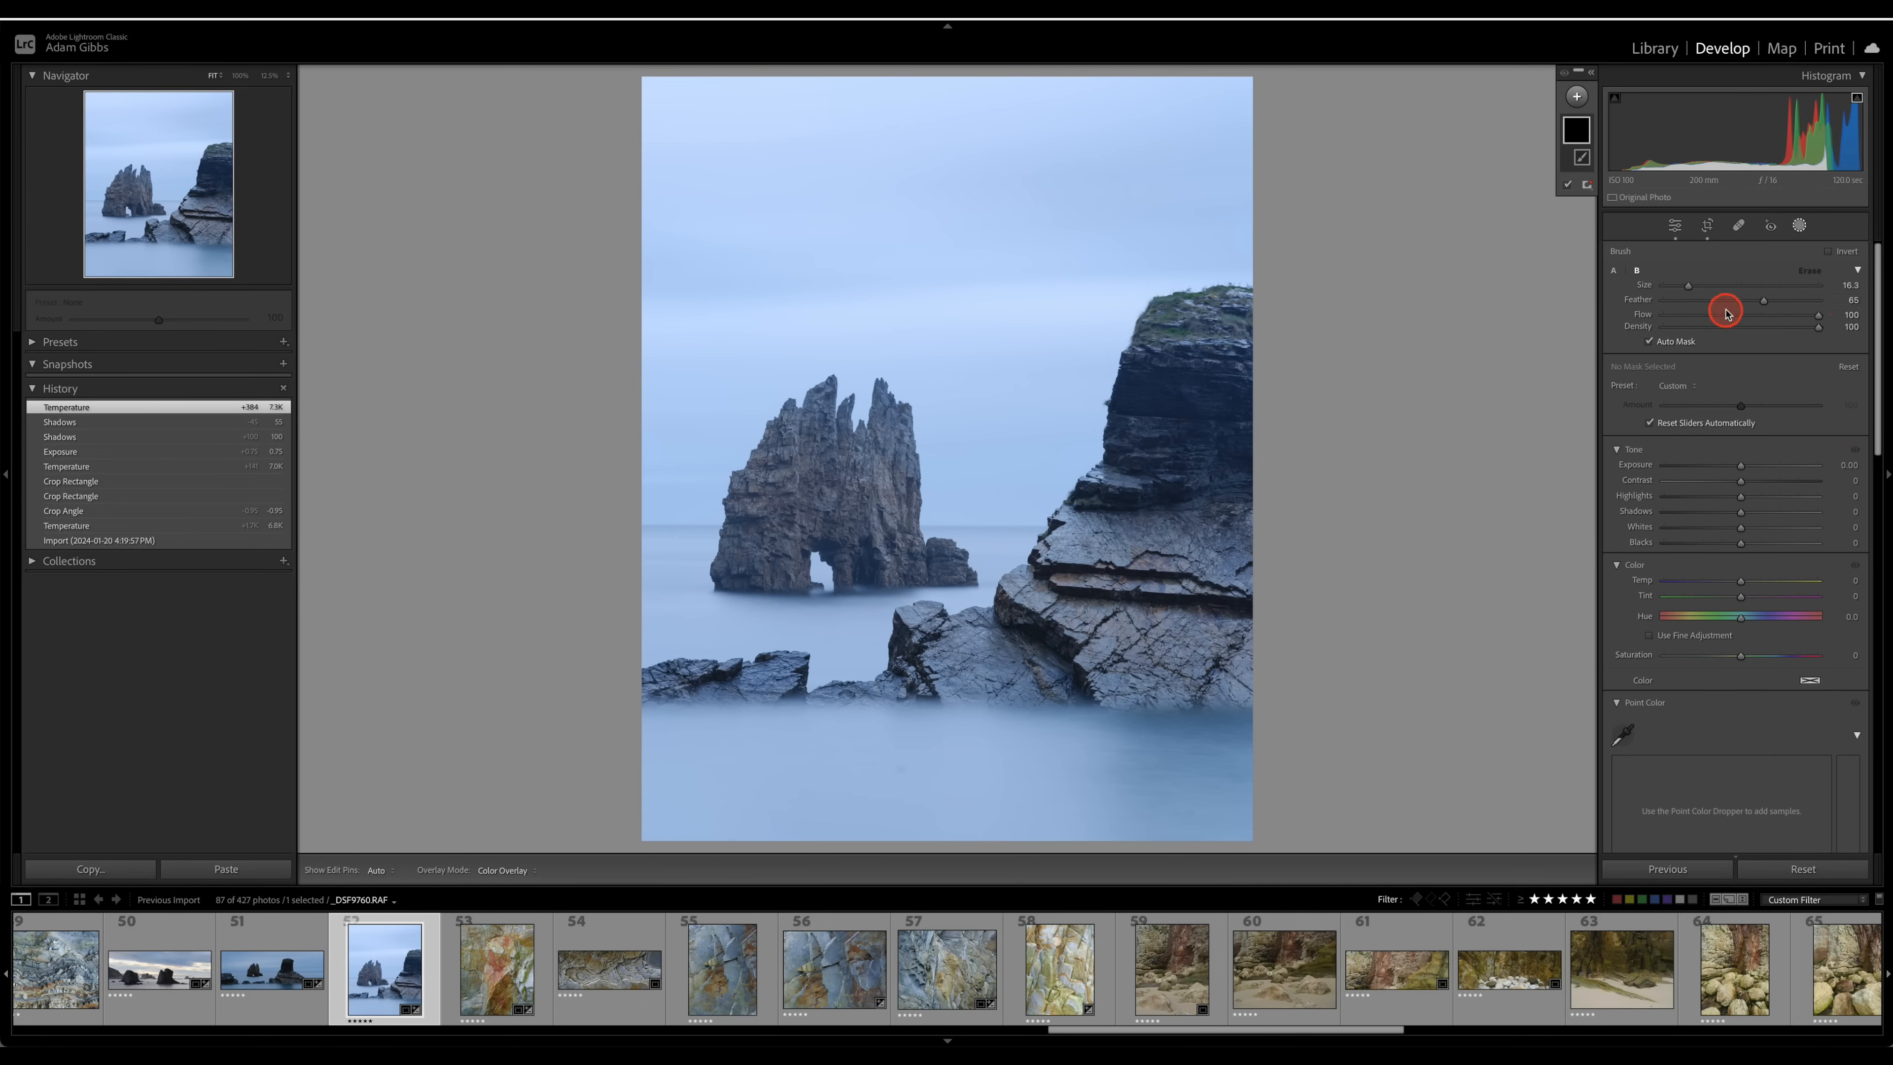
{"action": "left_click", "coordinate": [1692, 288]}
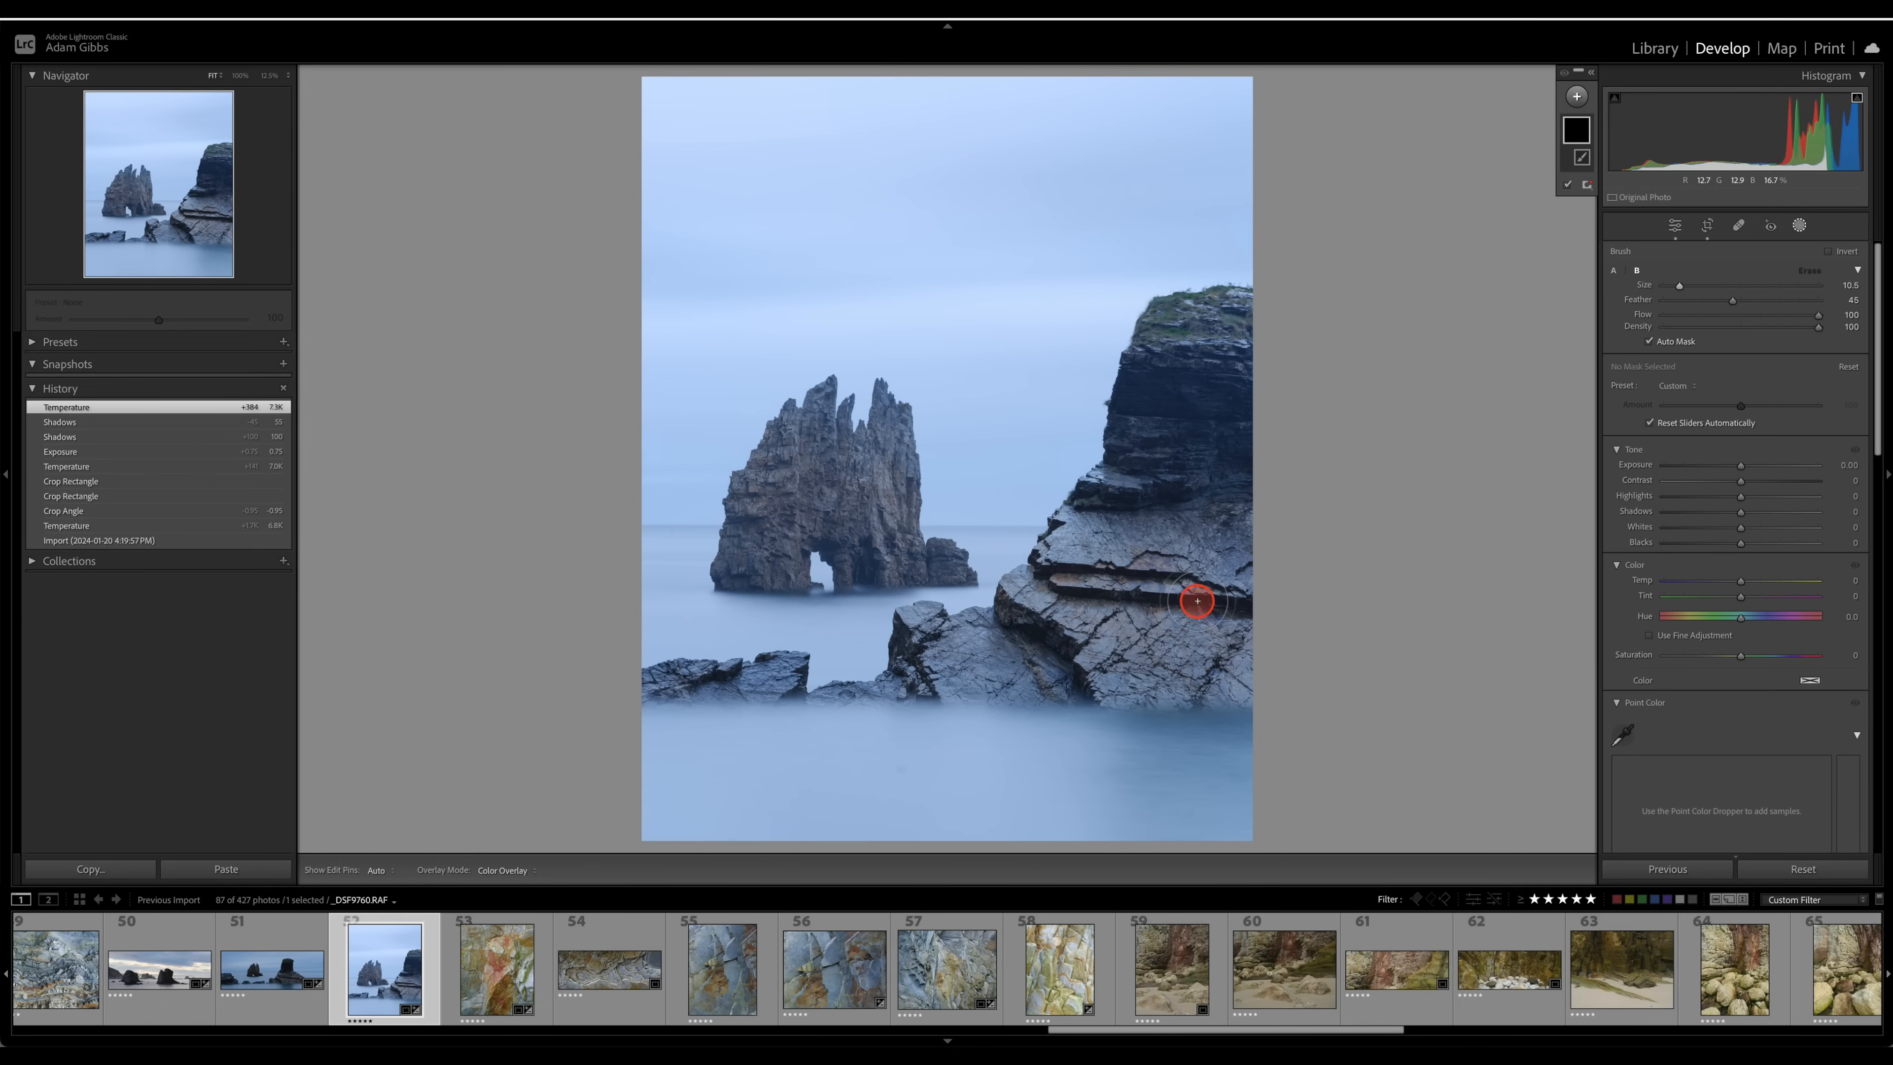
{"action": "mouse_move", "coordinate": [1195, 605]}
{"action": "left_mouse_down"}
{"action": "mouse_move", "coordinate": [950, 672]}
{"action": "mouse_move", "coordinate": [921, 632]}
{"action": "mouse_move", "coordinate": [1015, 623]}
{"action": "mouse_move", "coordinate": [1125, 476]}
{"action": "mouse_move", "coordinate": [1155, 349]}
{"action": "mouse_move", "coordinate": [1234, 318]}
{"action": "mouse_move", "coordinate": [1246, 626]}
{"action": "mouse_move", "coordinate": [1162, 584]}
{"action": "mouse_move", "coordinate": [1097, 601]}
{"action": "mouse_move", "coordinate": [1181, 478]}
{"action": "mouse_move", "coordinate": [1200, 374]}
{"action": "mouse_move", "coordinate": [1203, 623]}
{"action": "mouse_move", "coordinate": [1086, 650]}
{"action": "mouse_move", "coordinate": [1271, 668]}
{"action": "mouse_move", "coordinate": [962, 690]}
{"action": "left_mouse_up"}
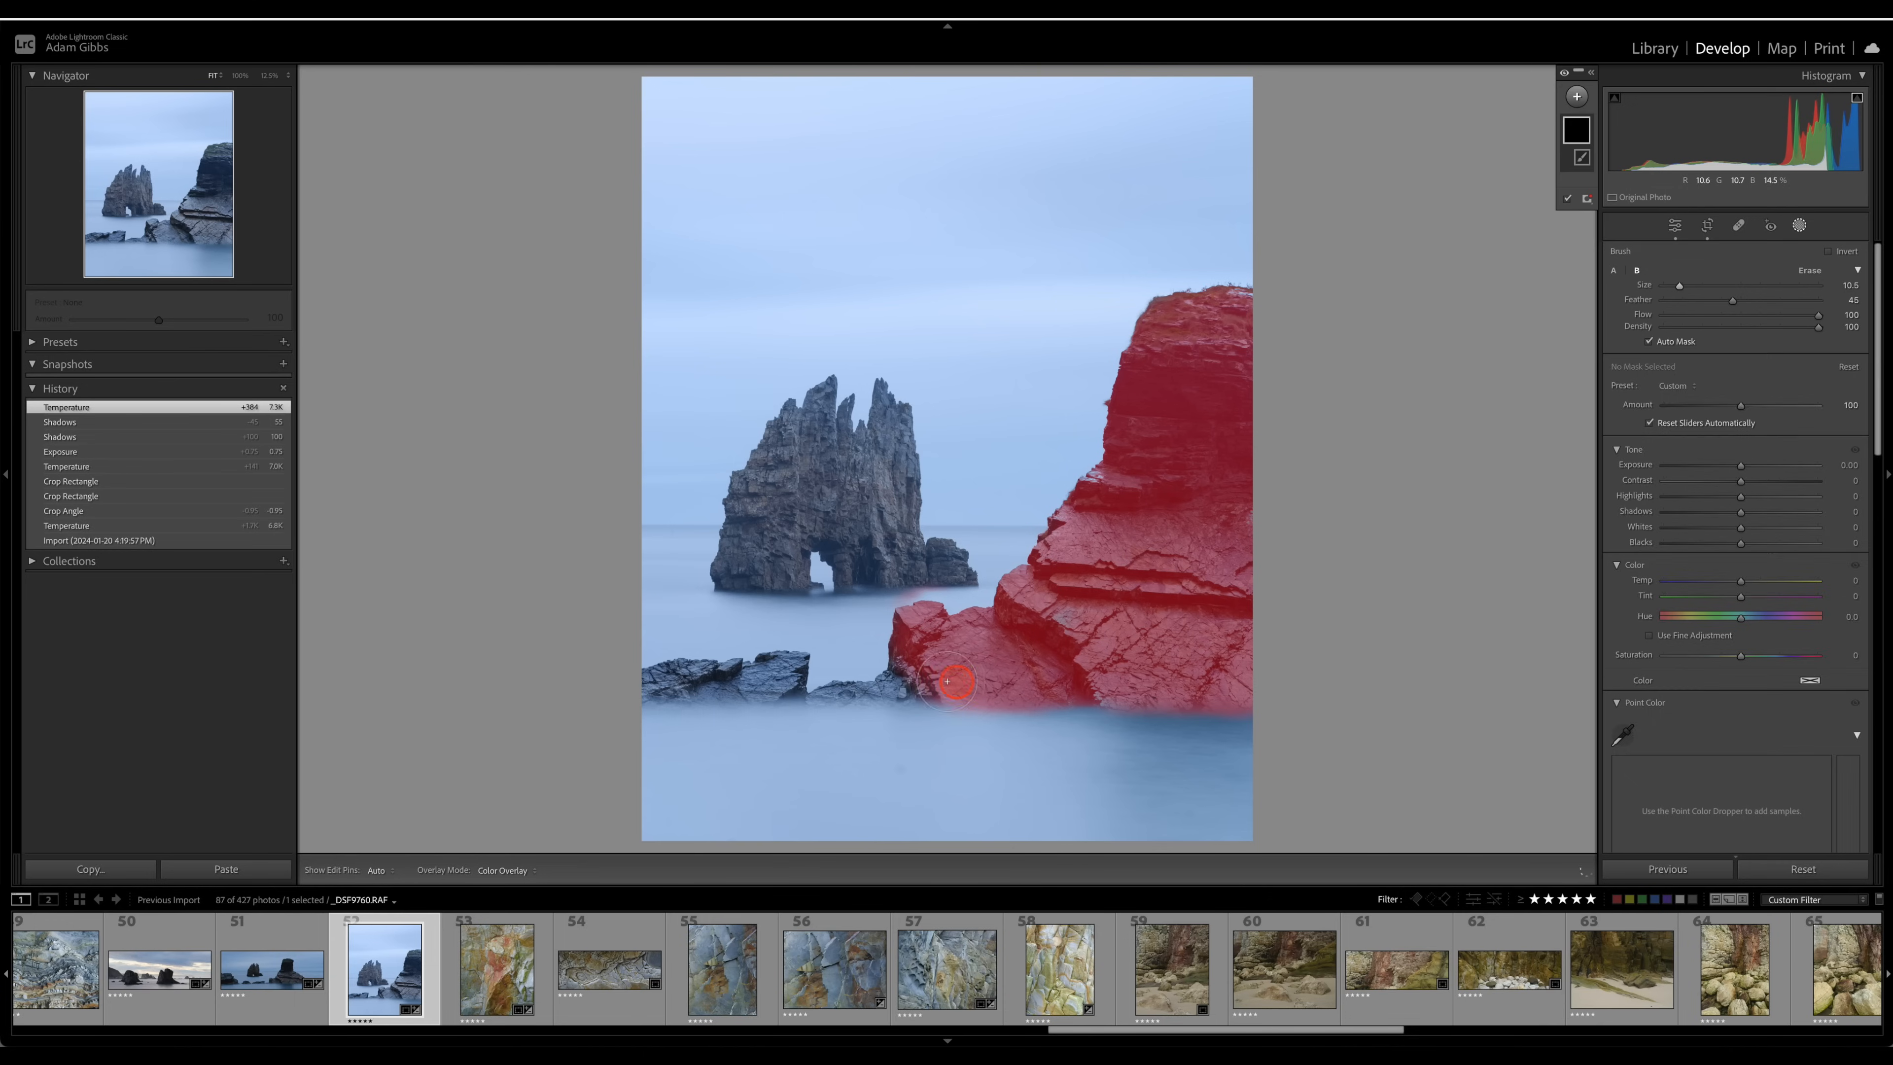
- Reduce the brush size to 5 and extend the mask over the low rocks left of the cliff, filling gaps along the cliff
{"action": "key", "text": "["}
{"action": "key", "text": "["}
{"action": "key", "text": "["}
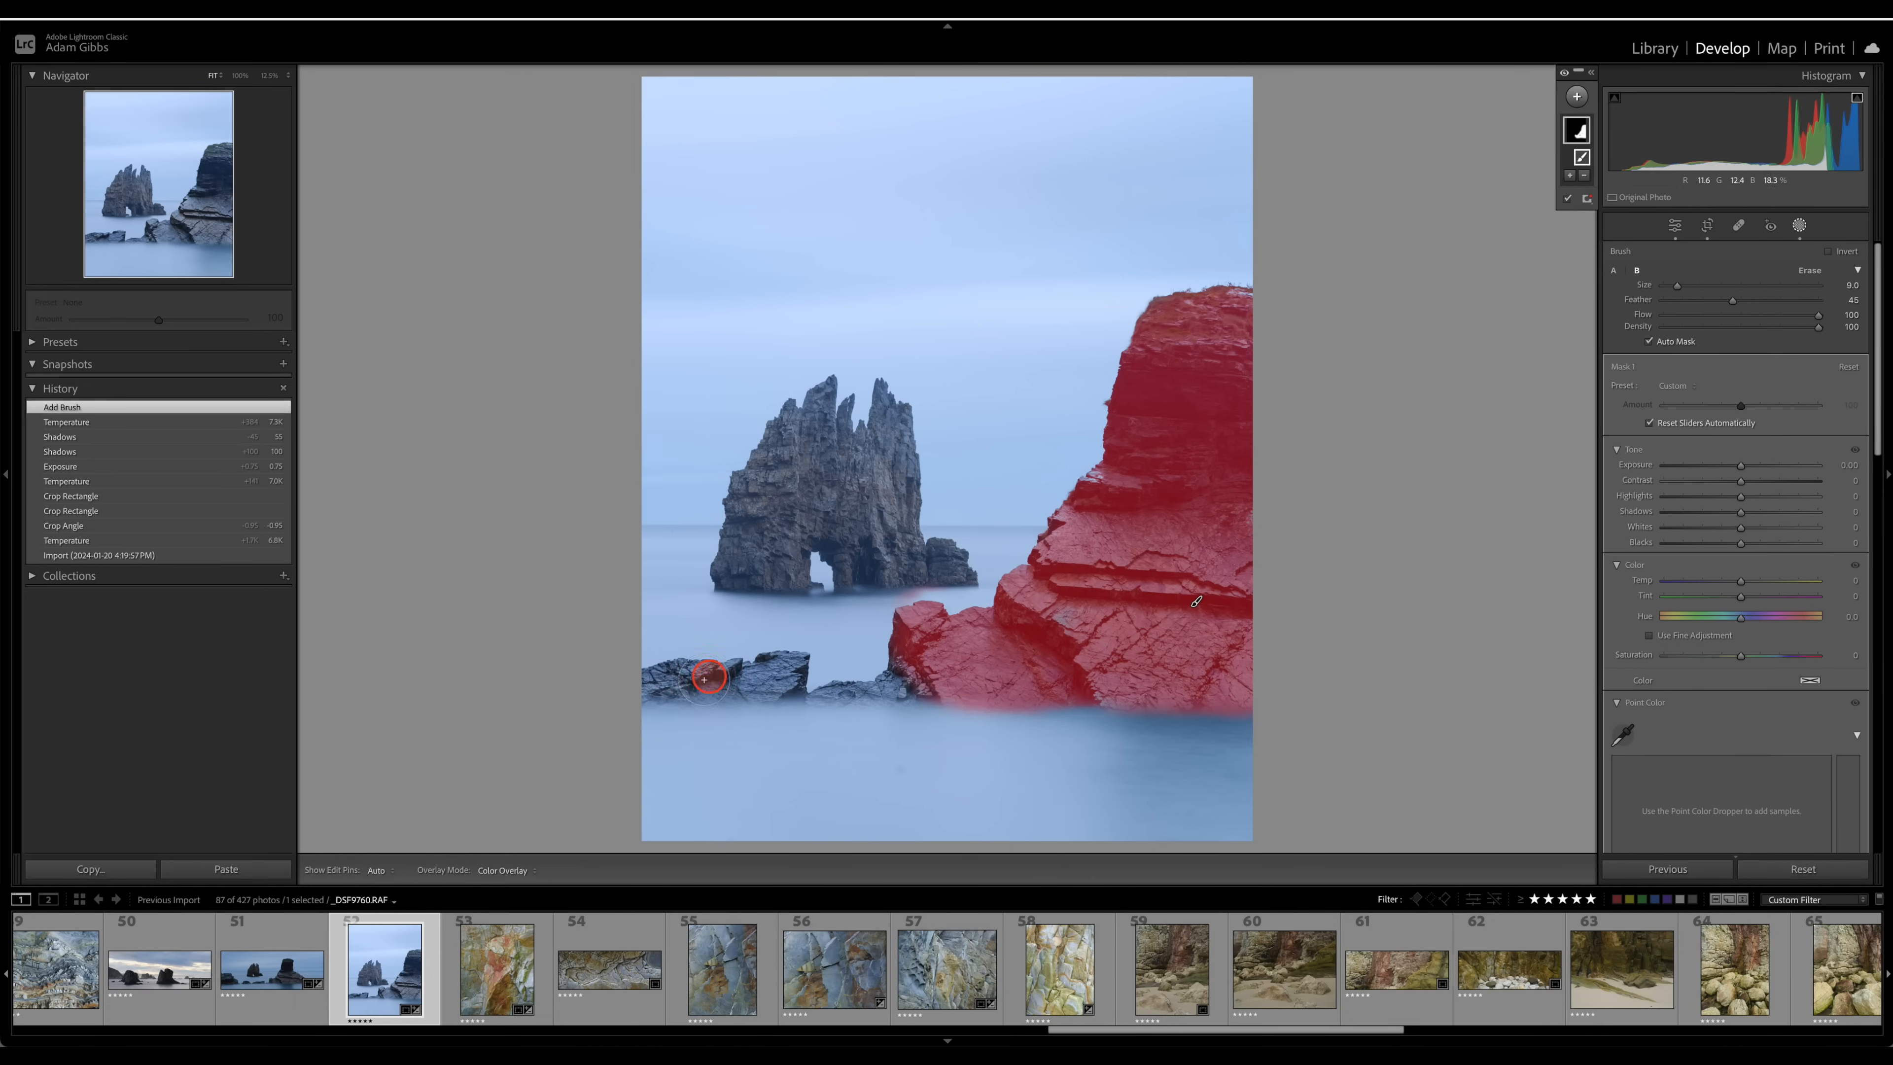
{"action": "key", "text": "h"}
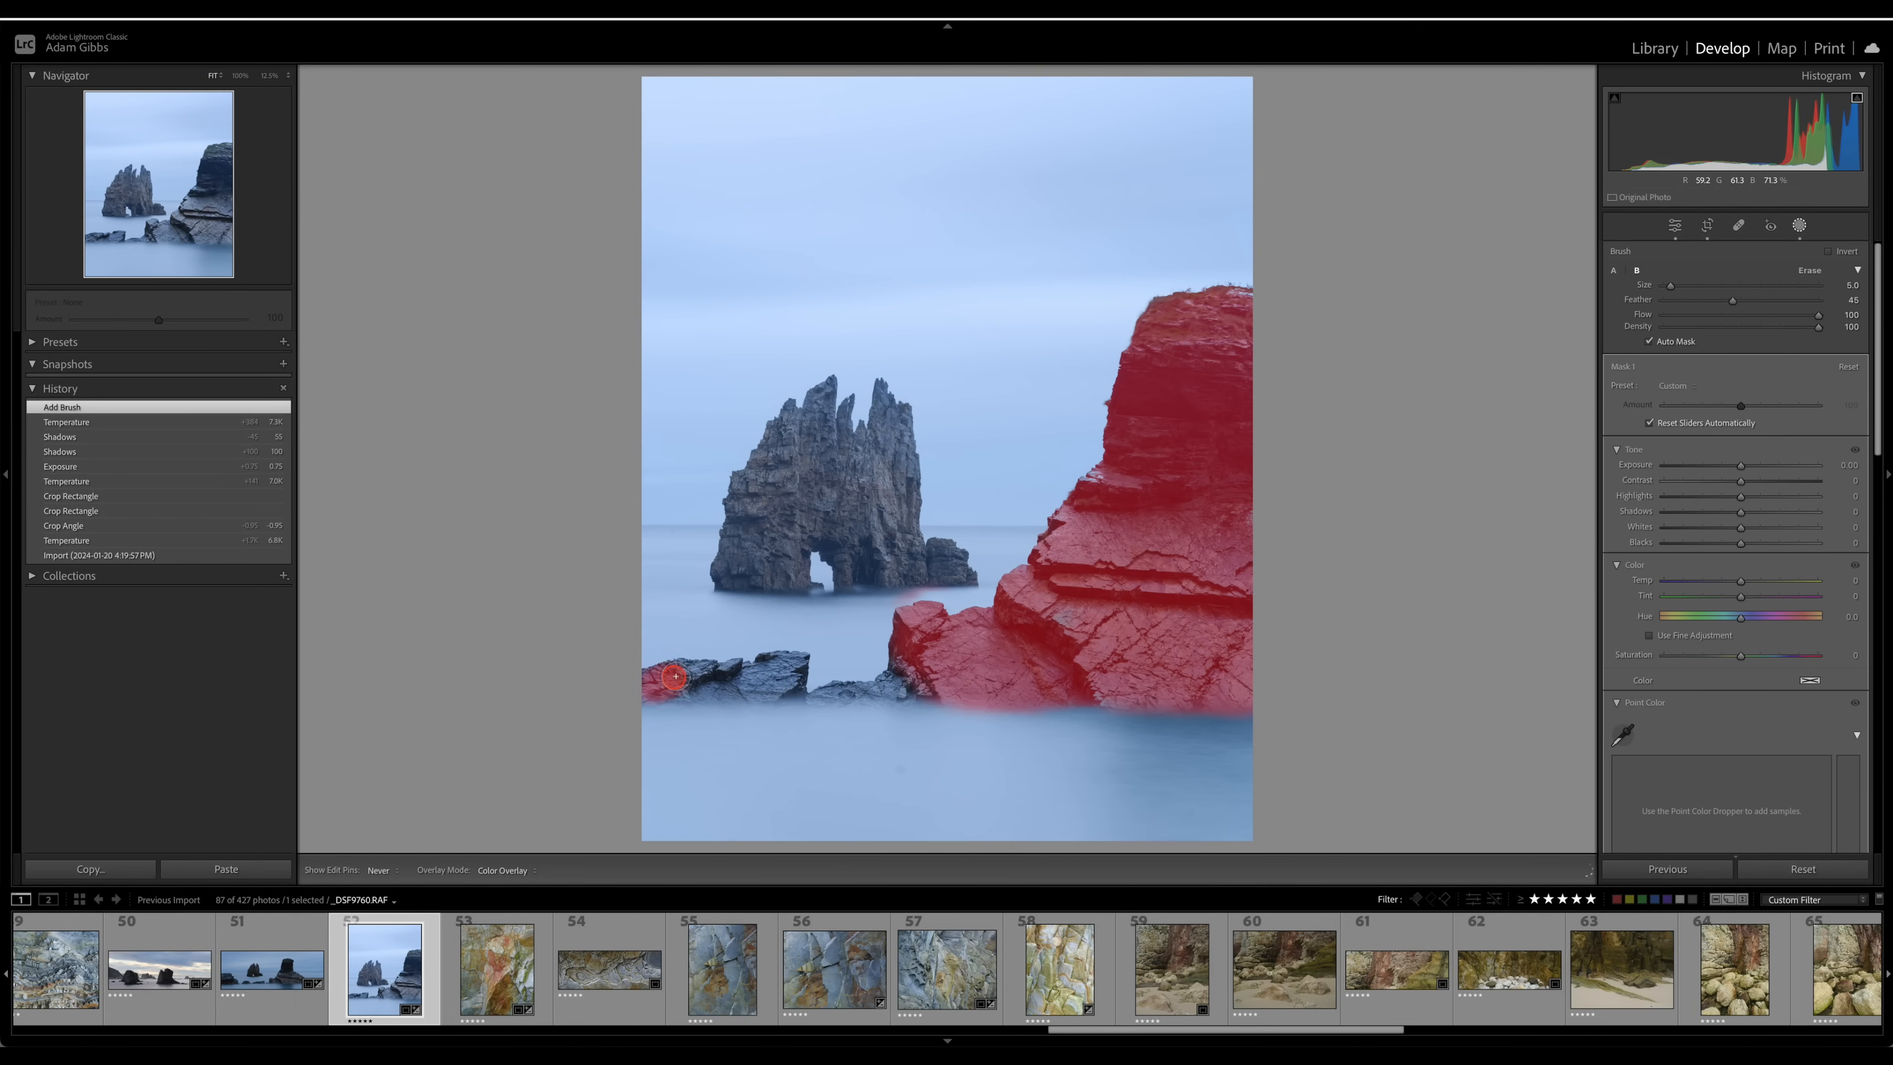
{"action": "left_click_drag", "start_coordinate": [675, 677], "coordinate": [755, 672]}
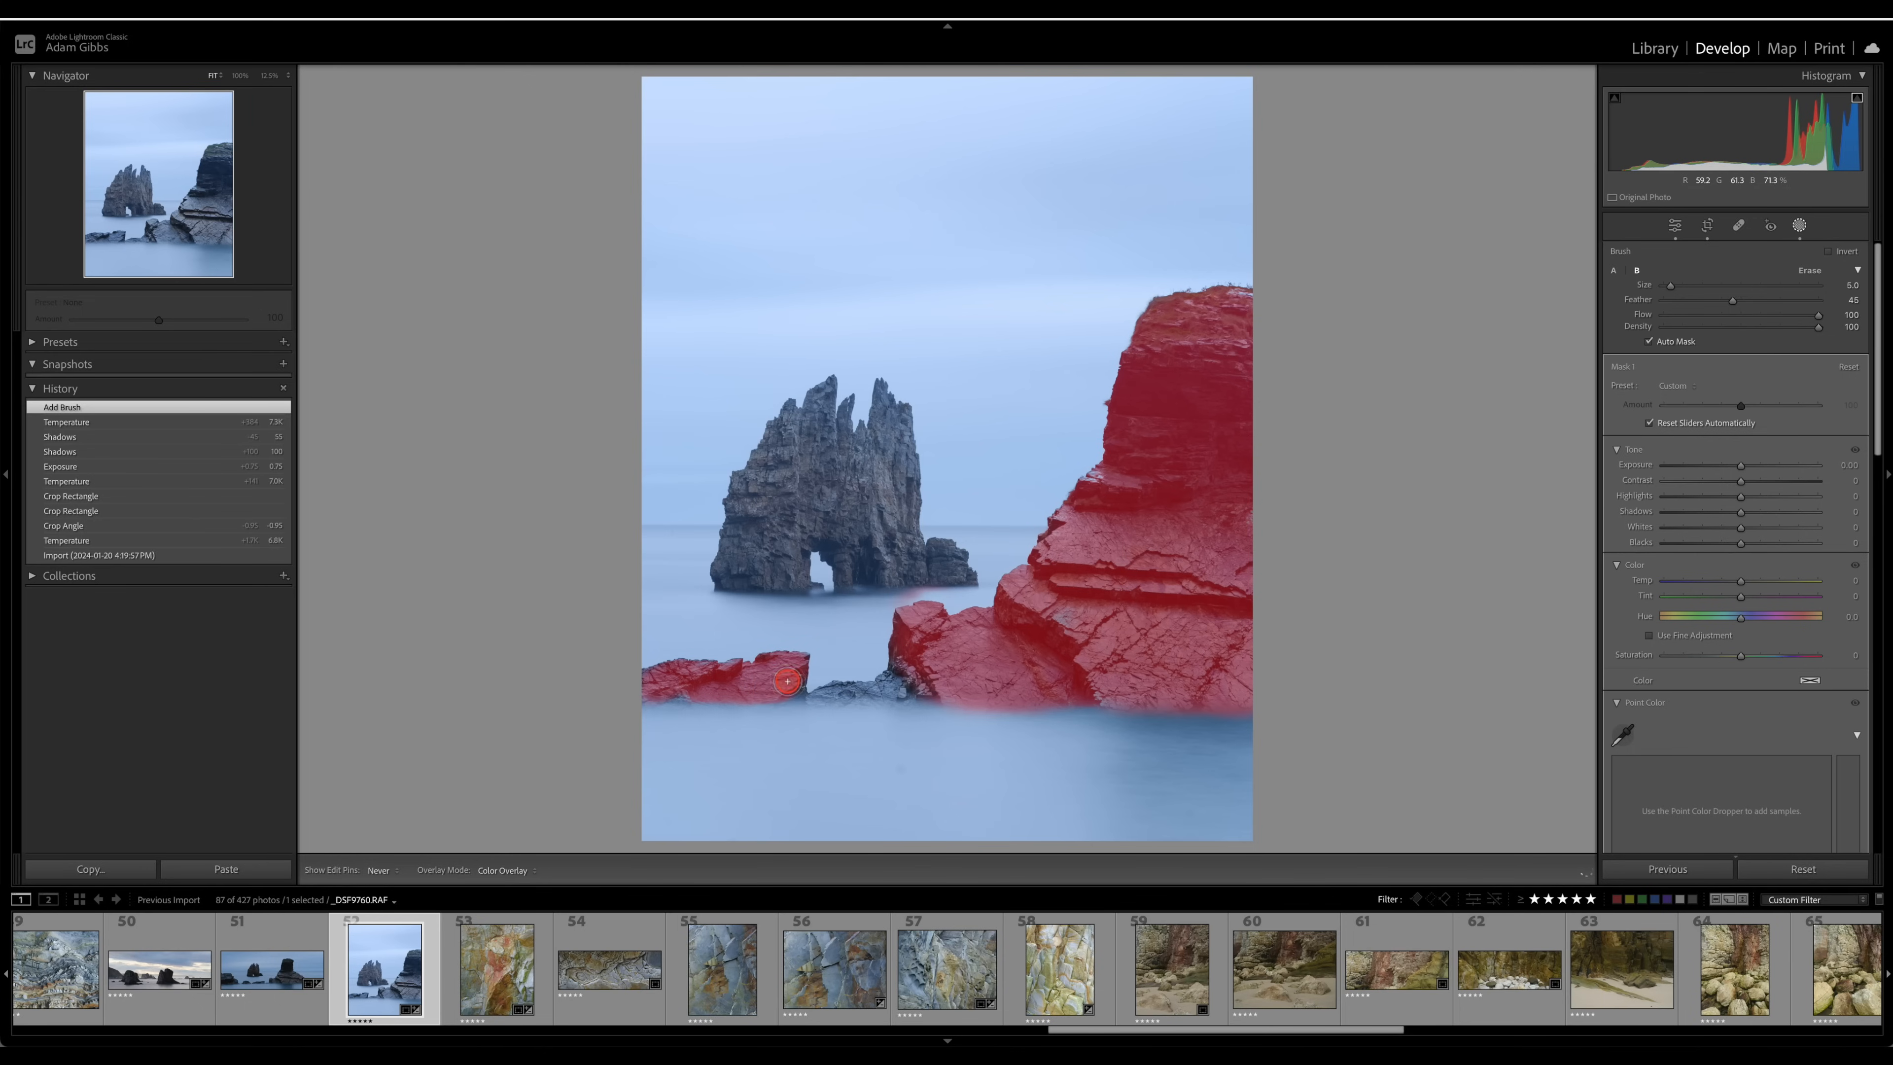
{"action": "left_click_drag", "start_coordinate": [787, 680], "coordinate": [827, 693]}
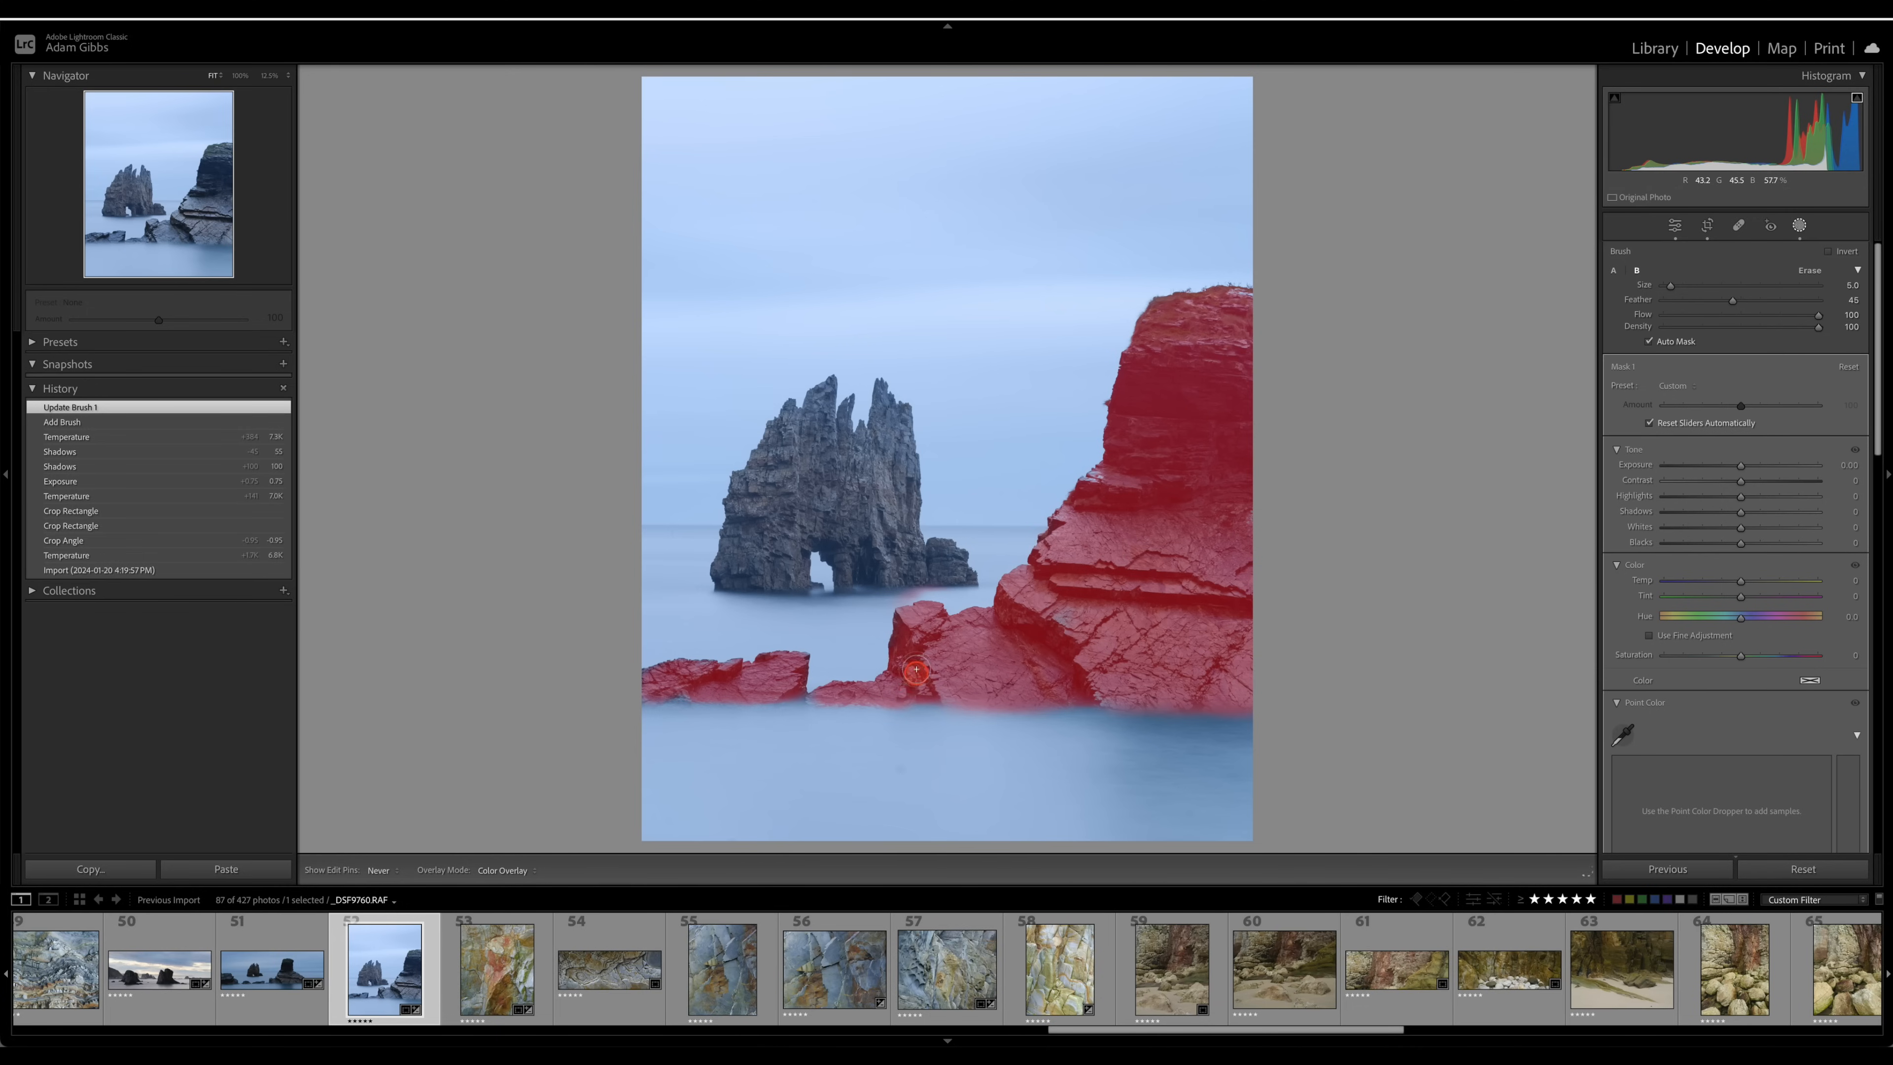
{"action": "left_click_drag", "start_coordinate": [916, 670], "coordinate": [916, 661]}
{"action": "left_click_drag", "start_coordinate": [809, 699], "coordinate": [859, 702]}
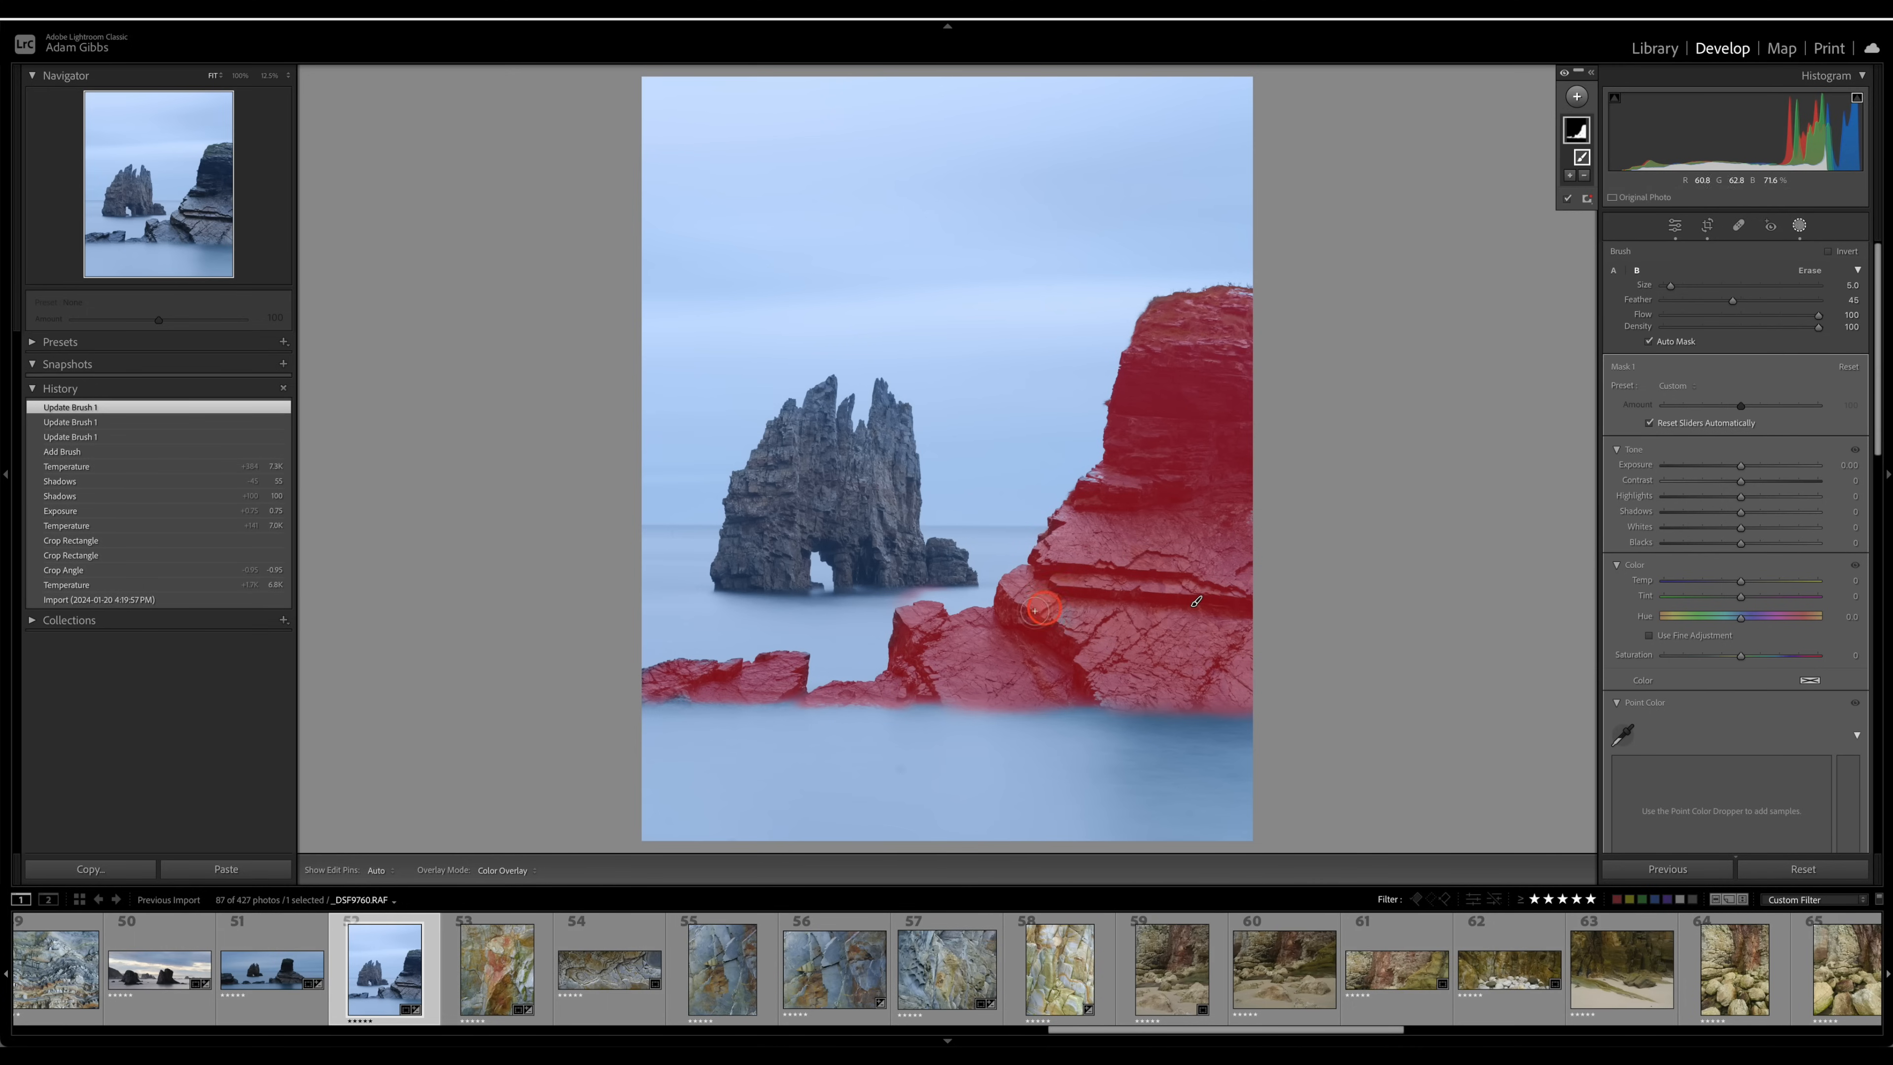
{"action": "mouse_move", "coordinate": [1018, 626]}
{"action": "left_mouse_down"}
{"action": "mouse_move", "coordinate": [1073, 629]}
{"action": "mouse_move", "coordinate": [1061, 658]}
{"action": "mouse_move", "coordinate": [1113, 693]}
{"action": "mouse_move", "coordinate": [1092, 694]}
{"action": "mouse_move", "coordinate": [1213, 681]}
{"action": "mouse_move", "coordinate": [1274, 568]}
{"action": "mouse_move", "coordinate": [1262, 465]}
{"action": "mouse_move", "coordinate": [1197, 490]}
{"action": "mouse_move", "coordinate": [1095, 480]}
{"action": "mouse_move", "coordinate": [1135, 462]}
{"action": "mouse_move", "coordinate": [1181, 347]}
{"action": "mouse_move", "coordinate": [1256, 304]}
{"action": "left_mouse_up"}
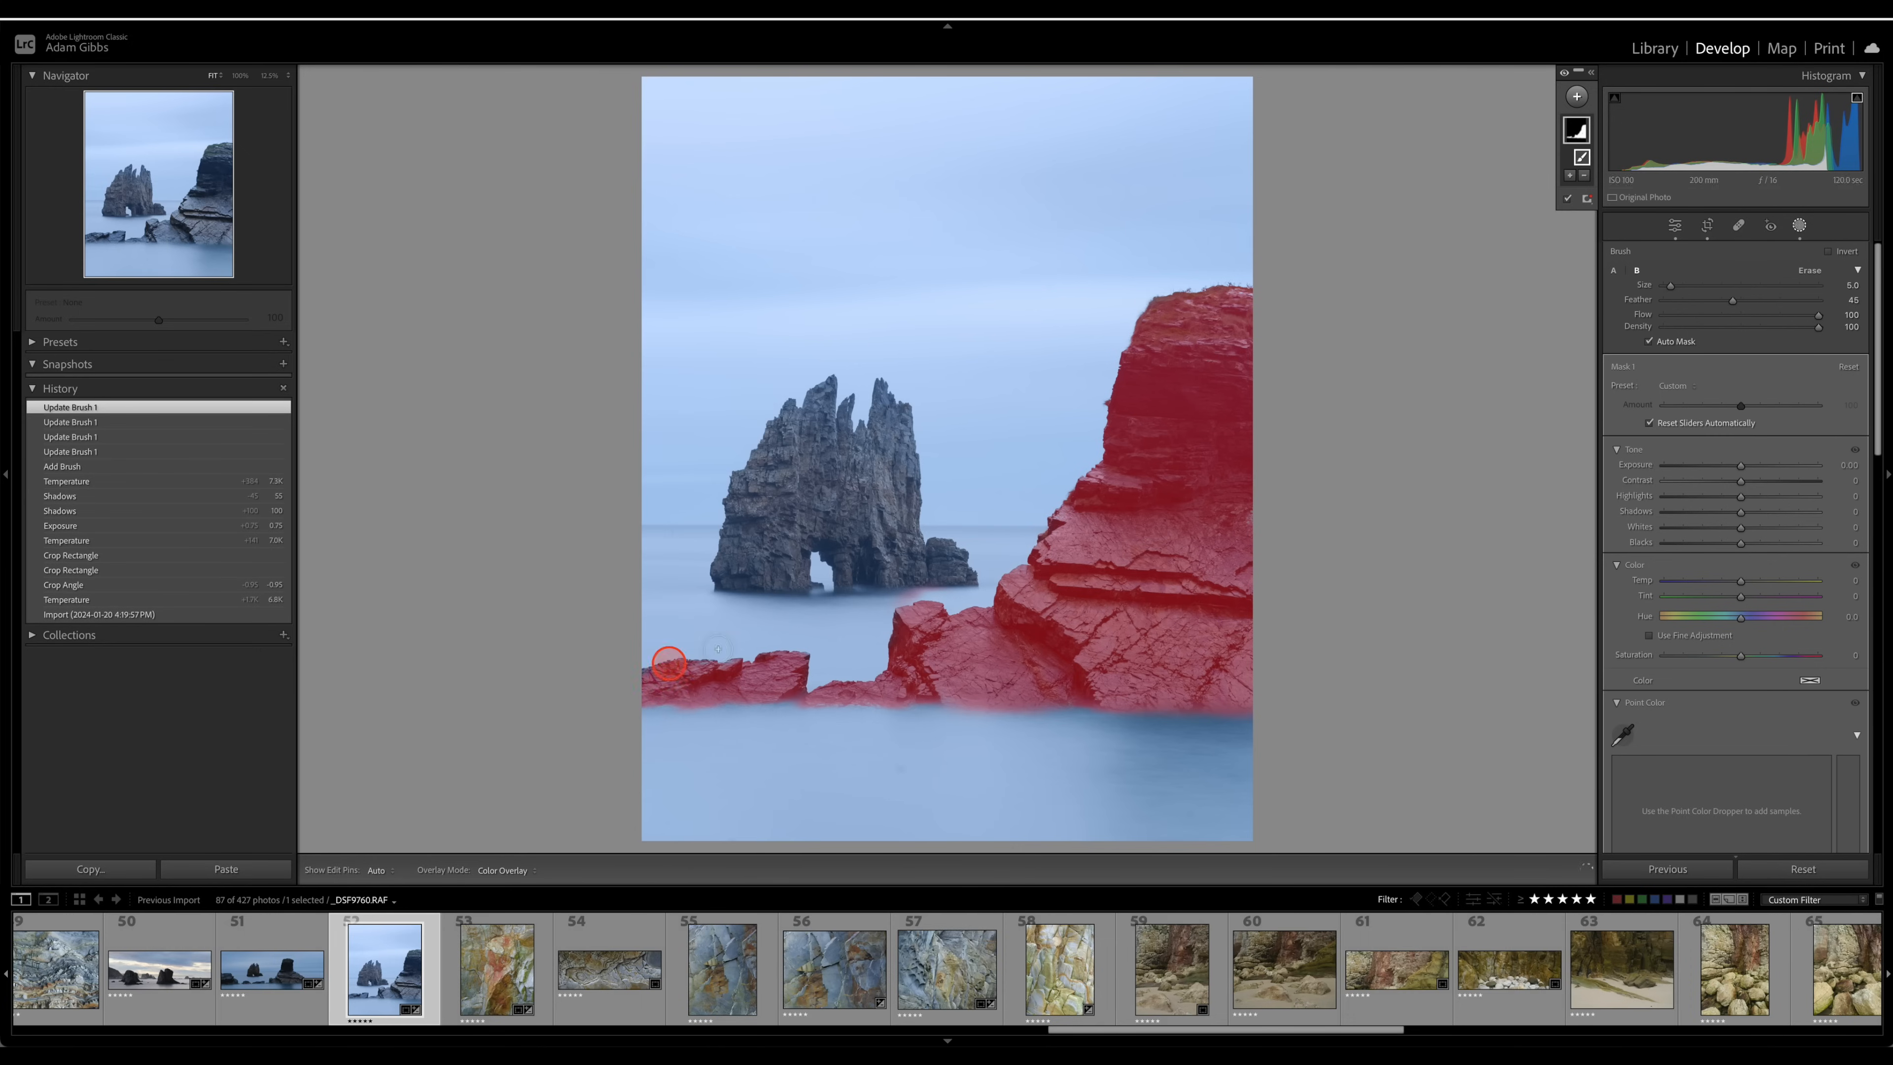
- Touch up the mask on the far-left rocks and erase its overspill on the water below the sea stack
{"action": "left_click", "coordinate": [669, 663]}
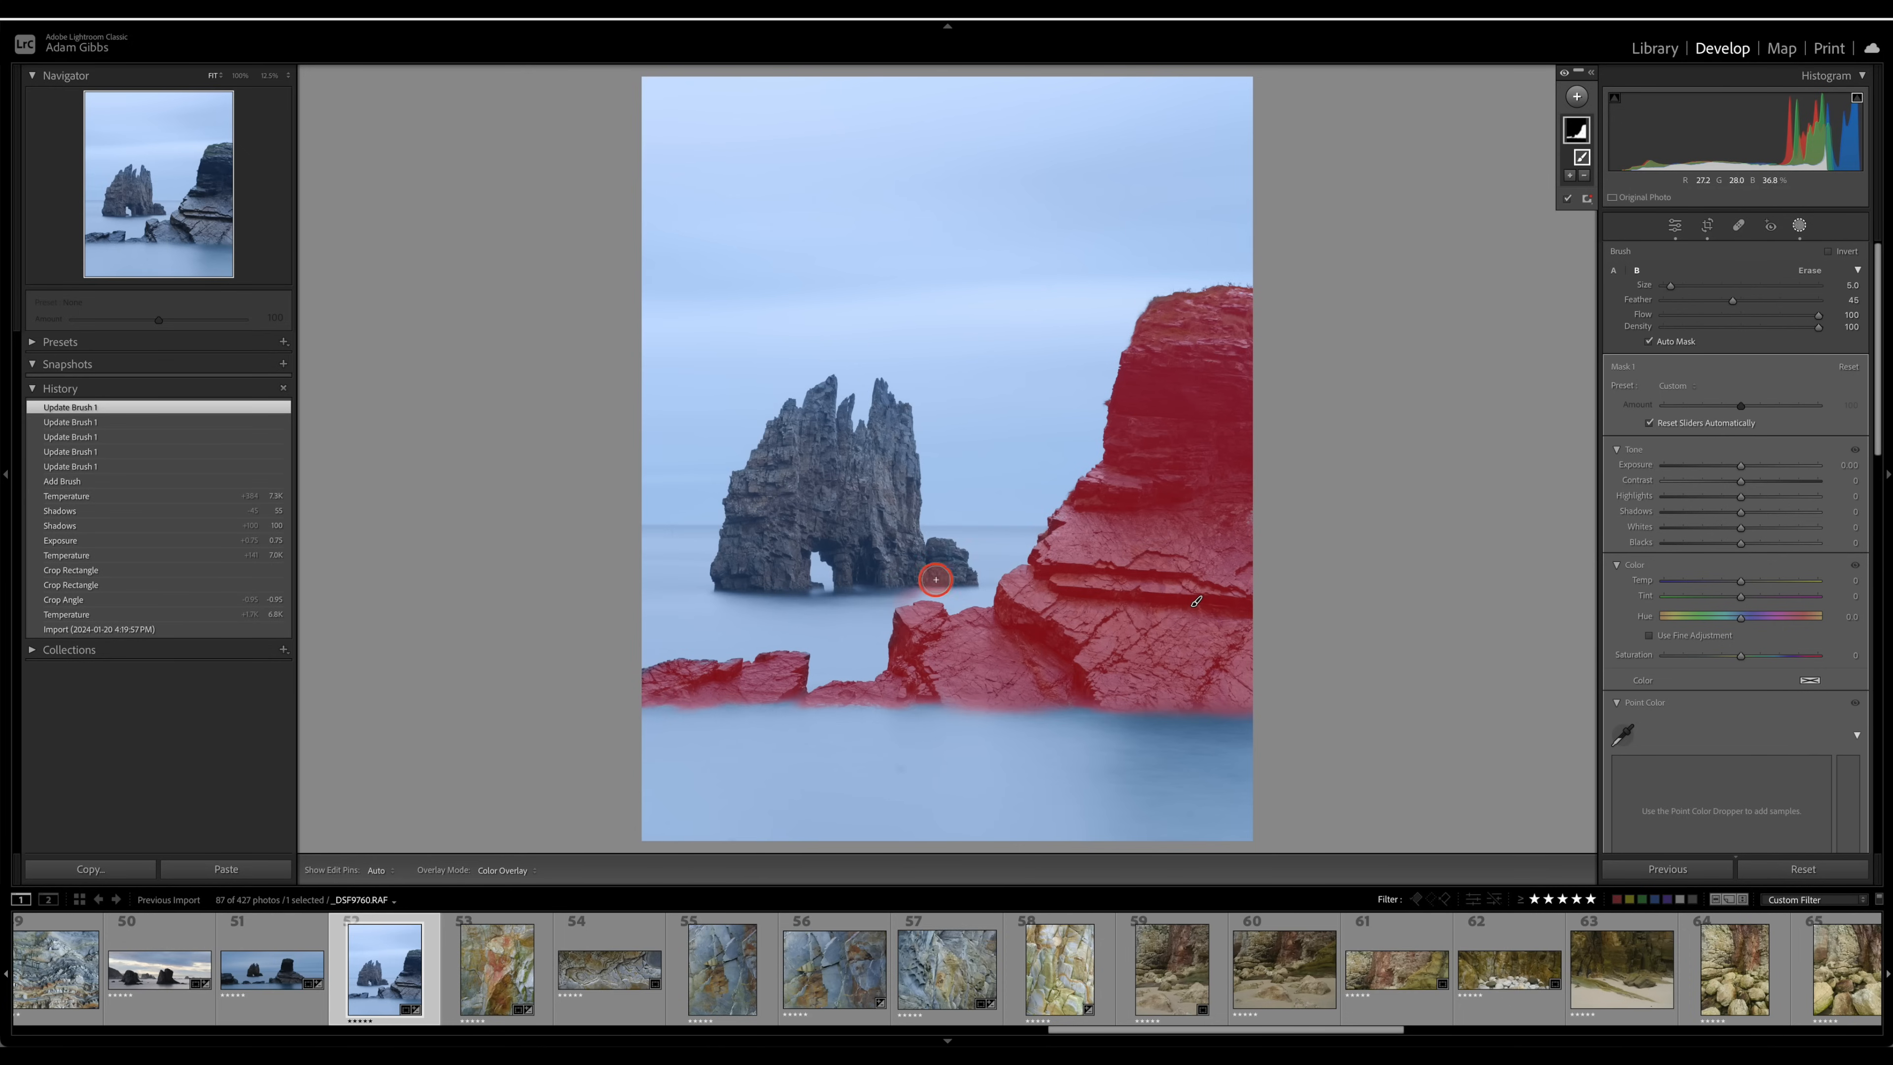
{"action": "mouse_move", "coordinate": [931, 584]}
{"action": "left_mouse_down"}
{"action": "mouse_move", "coordinate": [880, 599]}
{"action": "mouse_move", "coordinate": [905, 594]}
{"action": "left_mouse_up"}
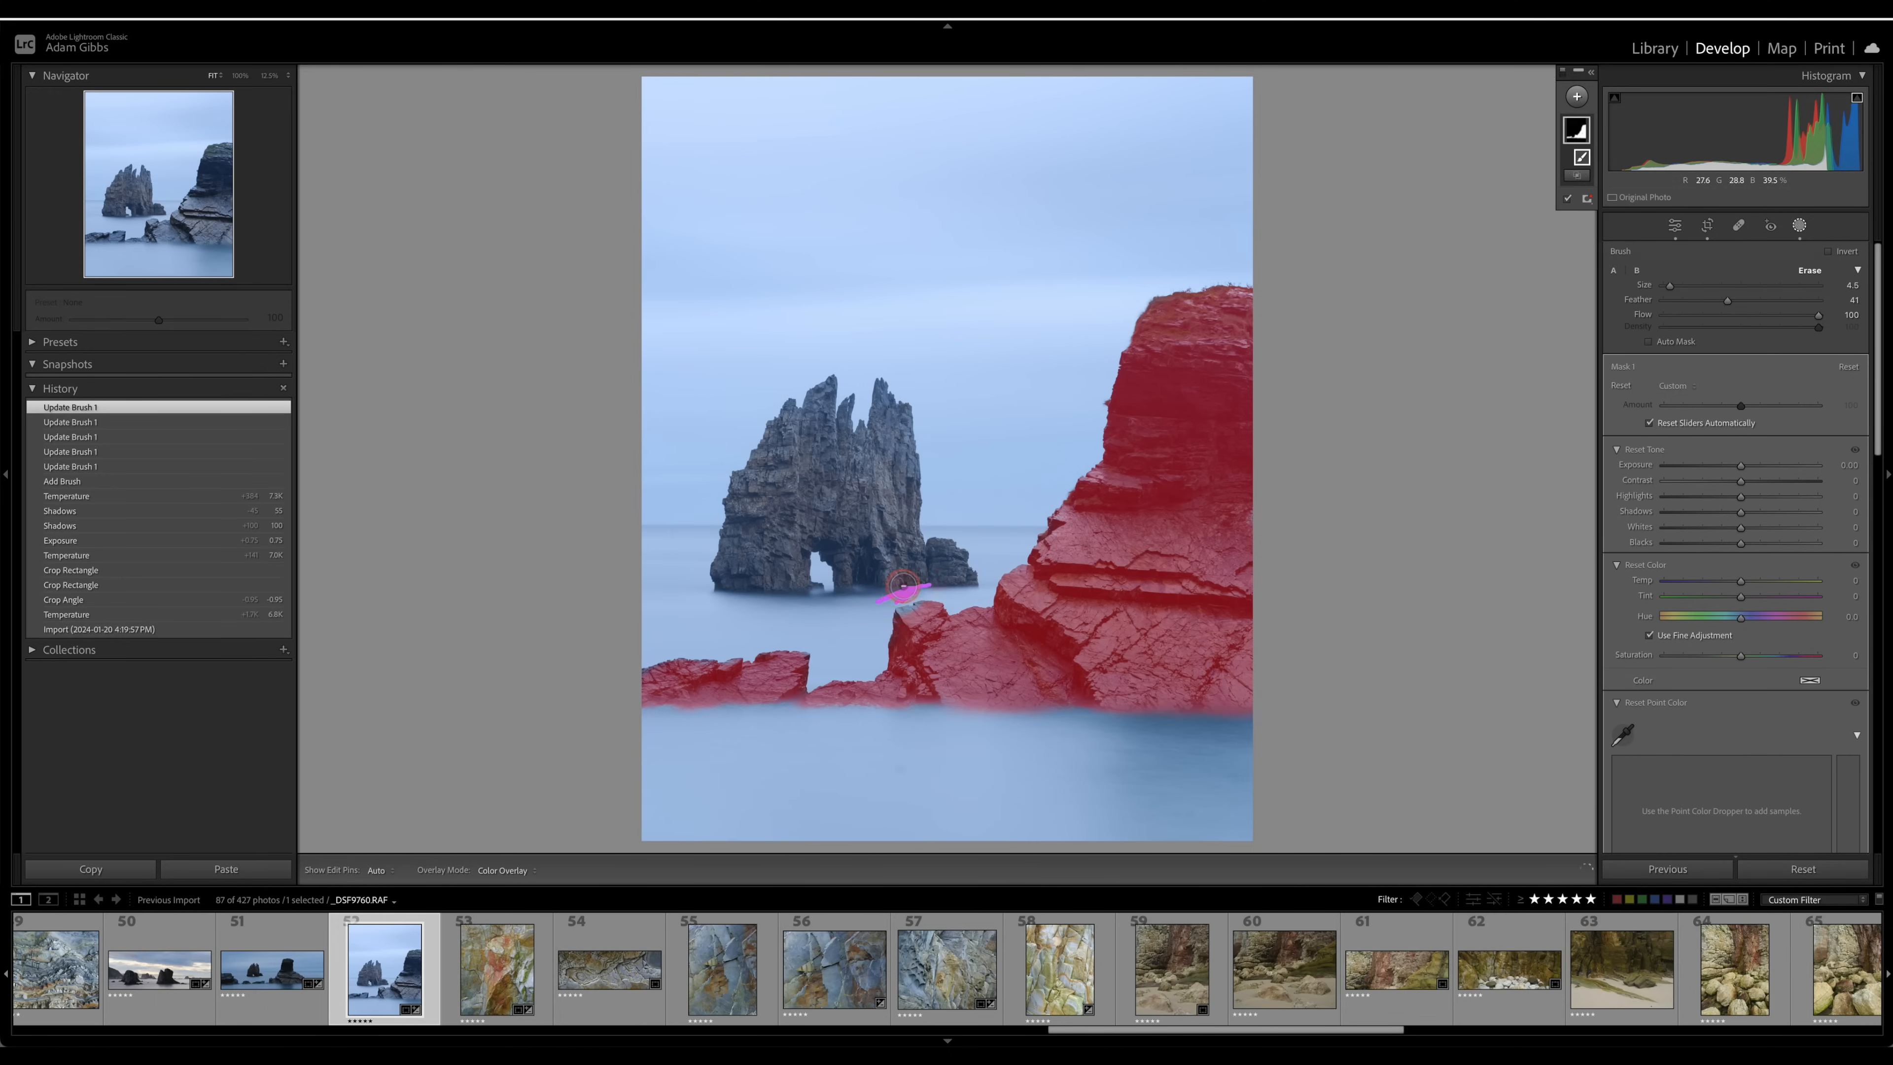
{"action": "left_click", "coordinate": [908, 618]}
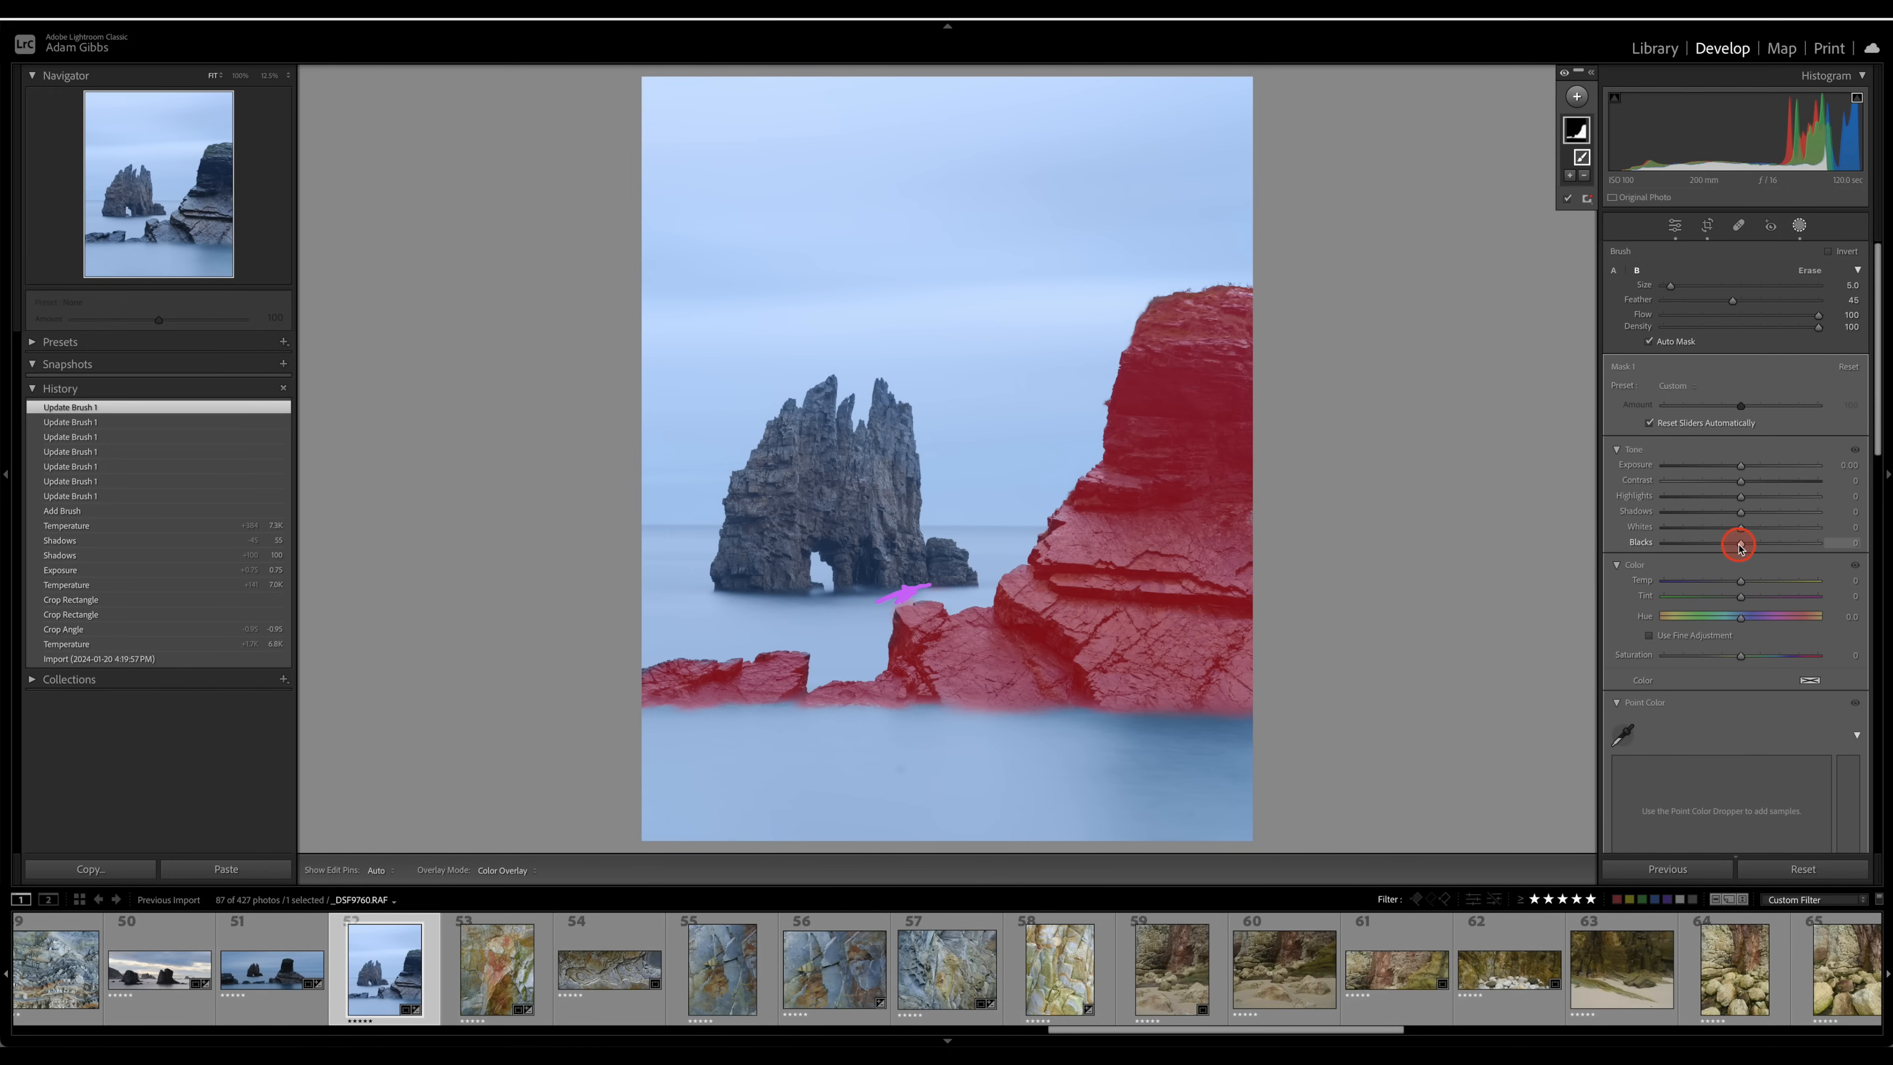
- Raise the Whites of the cliff and foreground rock mask to 53
{"action": "left_click_drag", "start_coordinate": [1744, 534], "coordinate": [1794, 533]}
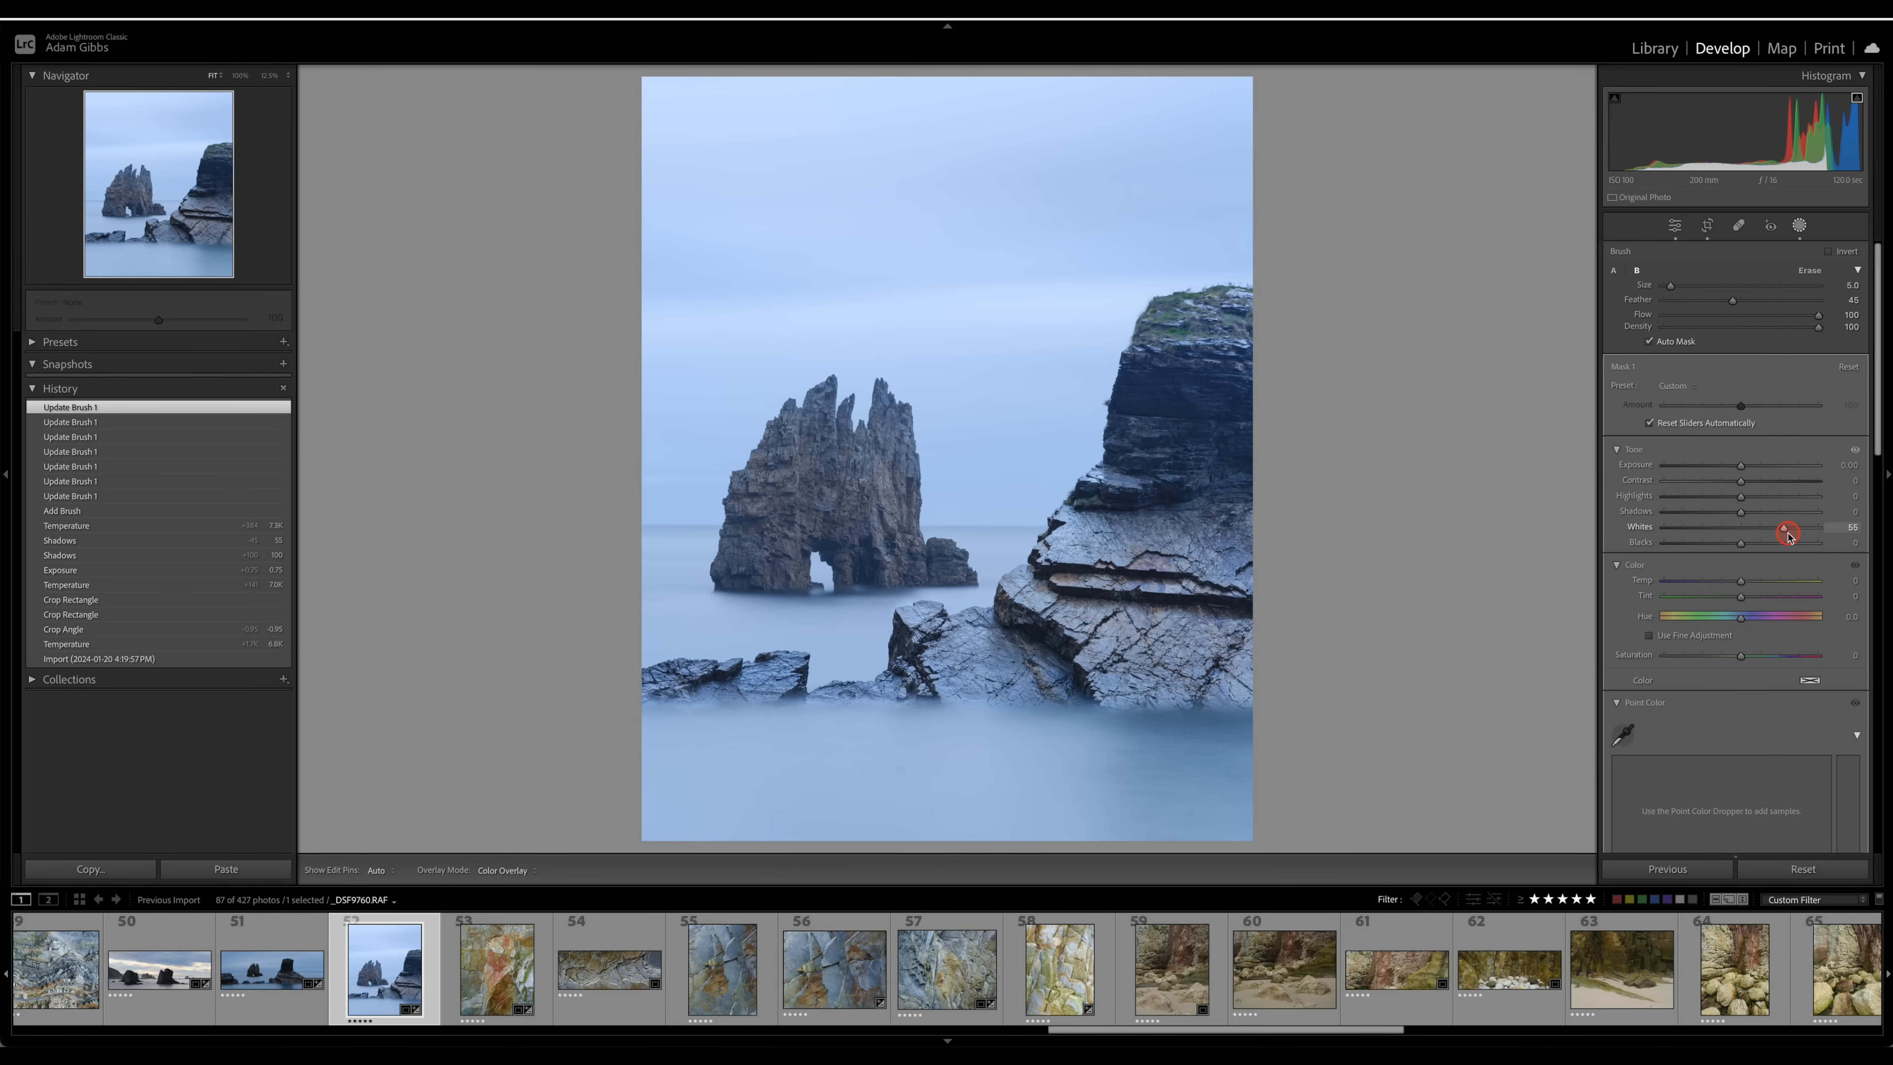
{"action": "left_click_drag", "start_coordinate": [1787, 537], "coordinate": [1782, 536]}
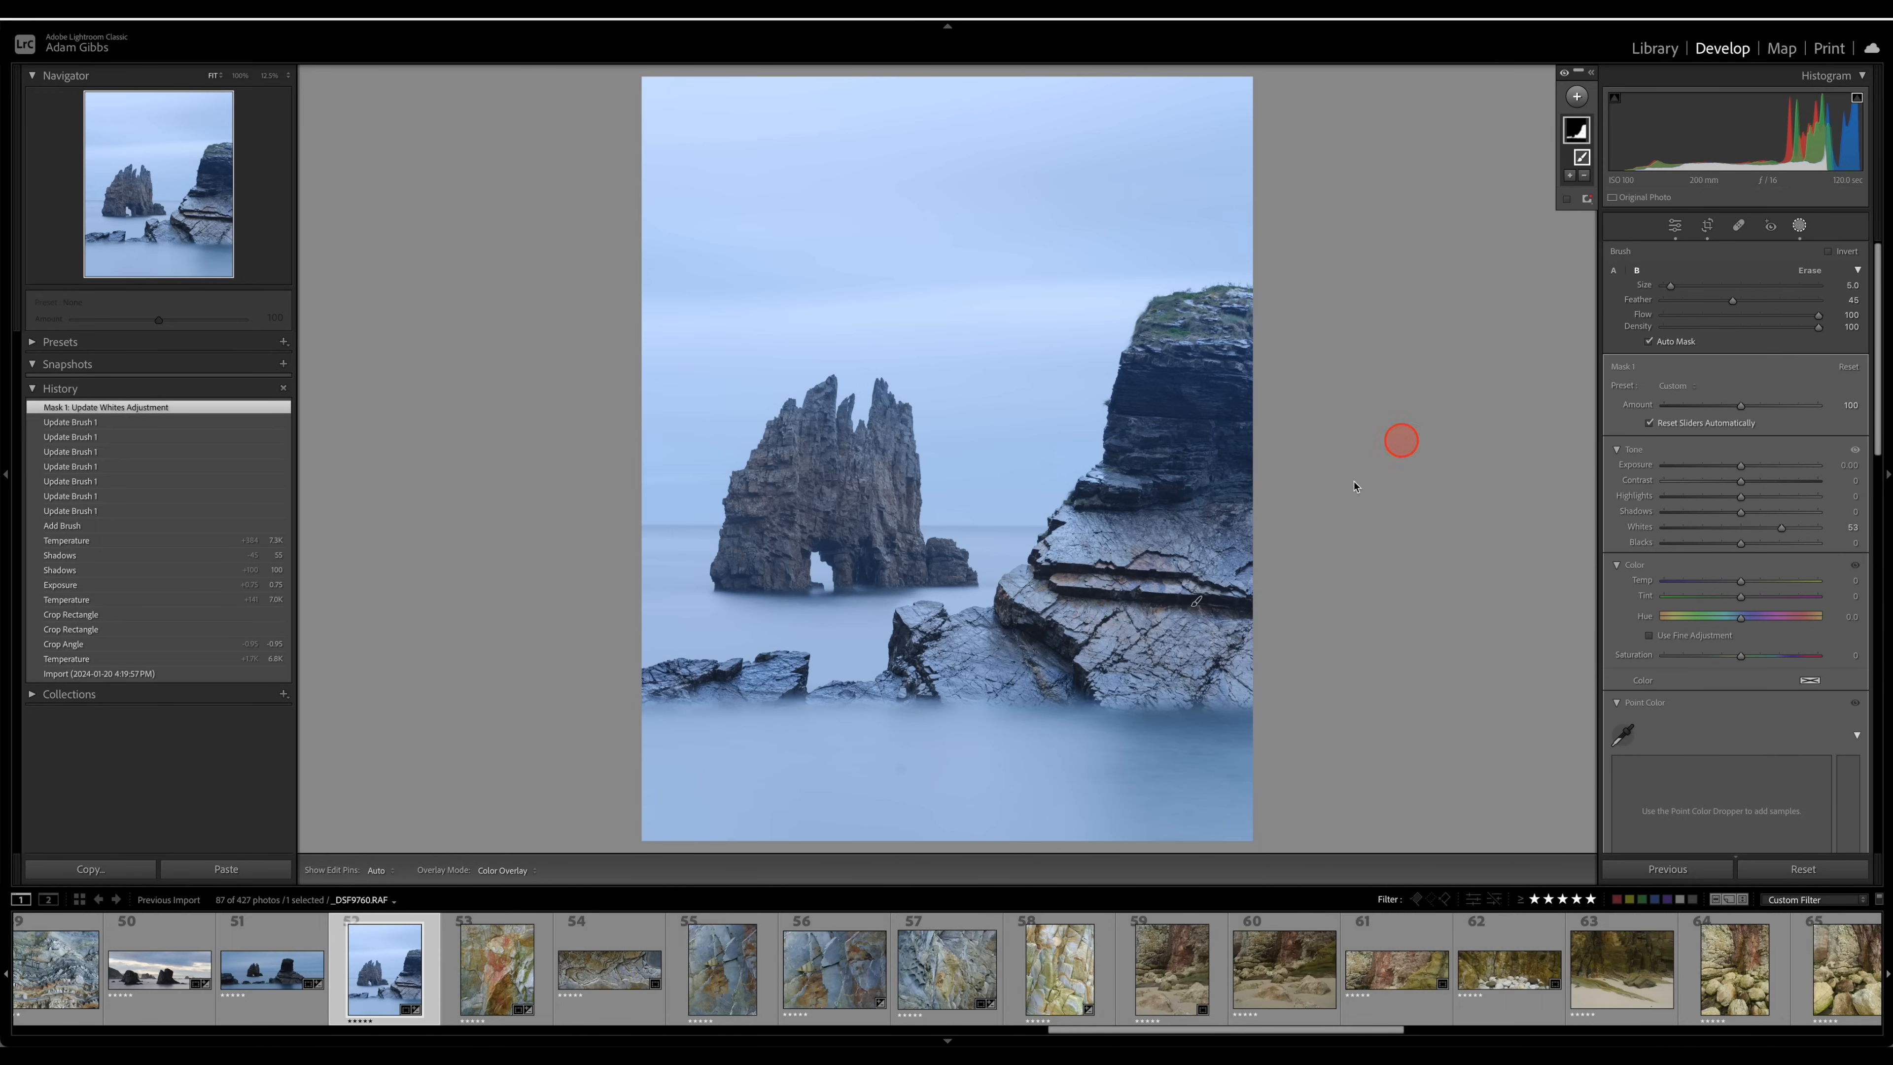
- For the cliff and foreground rock mask, set Blacks to -10, Highlights to 35, Temp to 9 and Contrast to 12
{"action": "left_click_drag", "start_coordinate": [1740, 549], "coordinate": [1772, 502]}
{"action": "left_click_drag", "start_coordinate": [1741, 586], "coordinate": [1742, 586]}
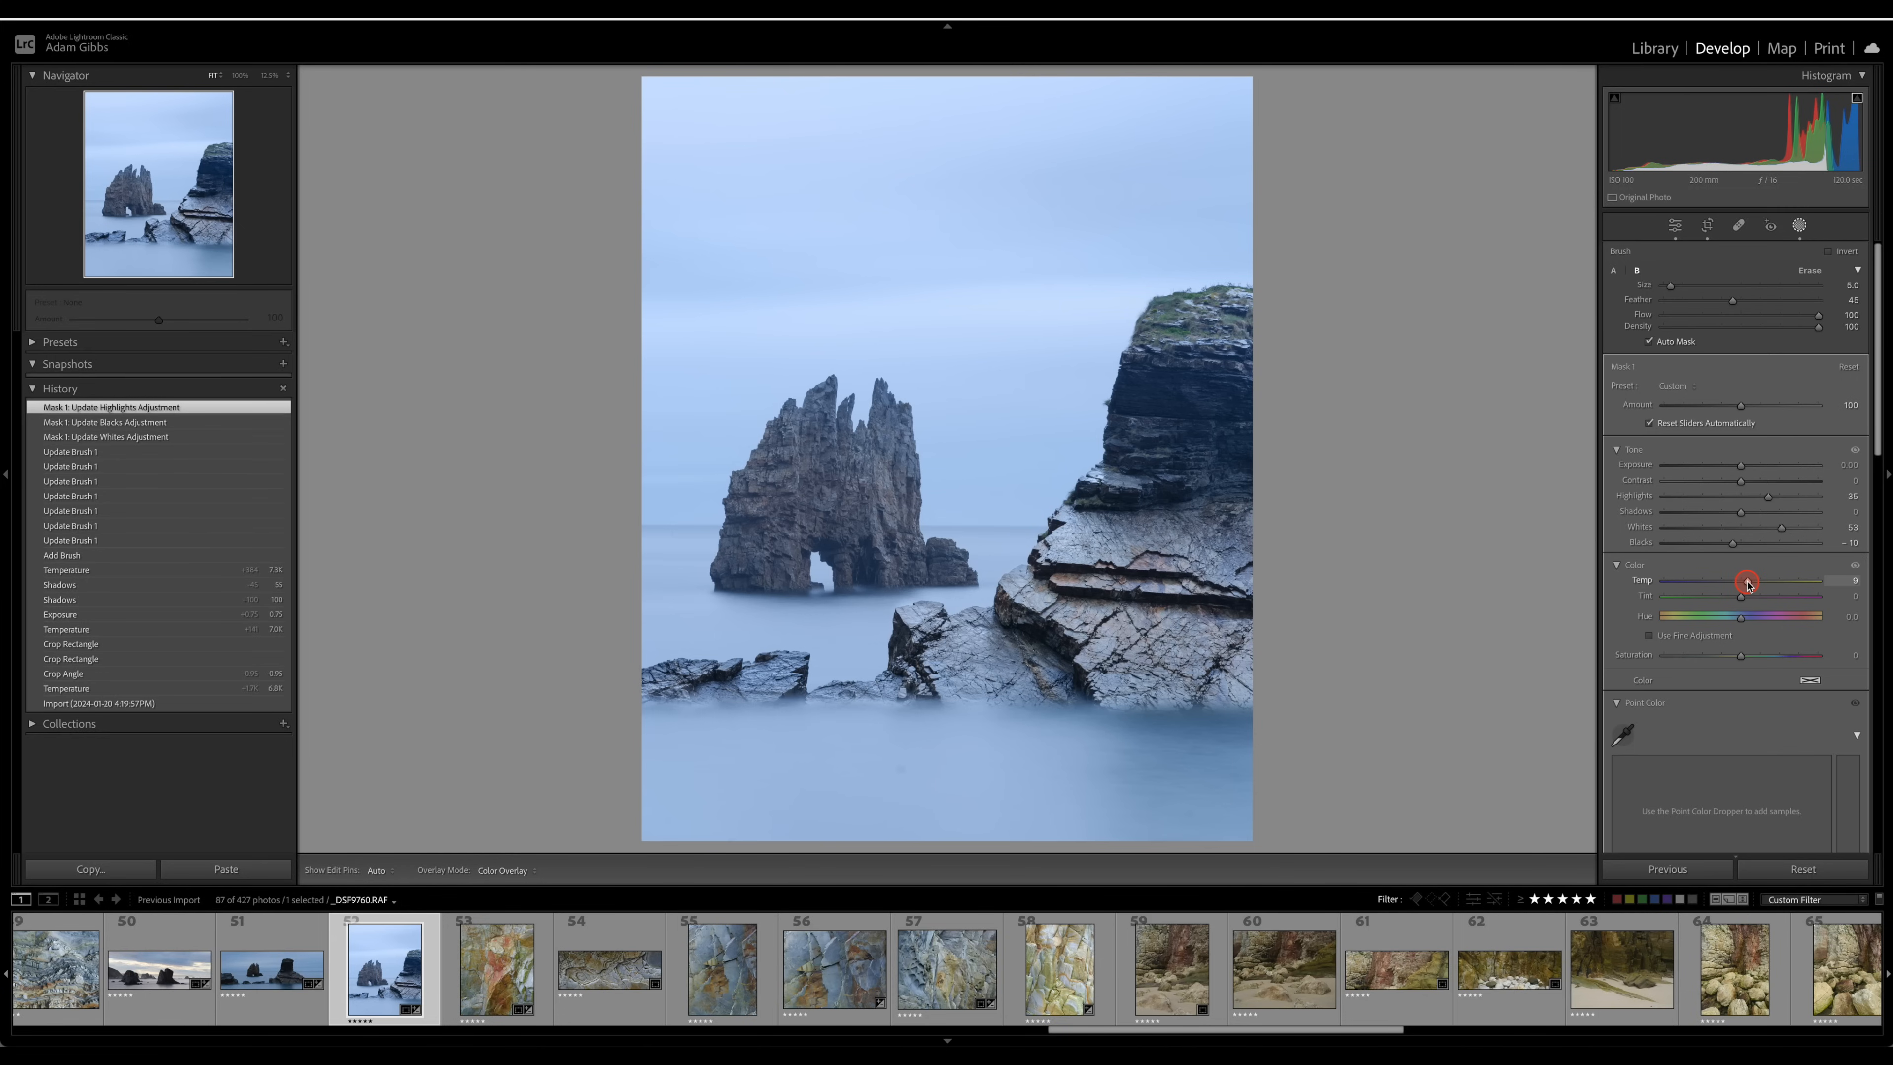
{"action": "left_click_drag", "start_coordinate": [1748, 584], "coordinate": [1747, 583]}
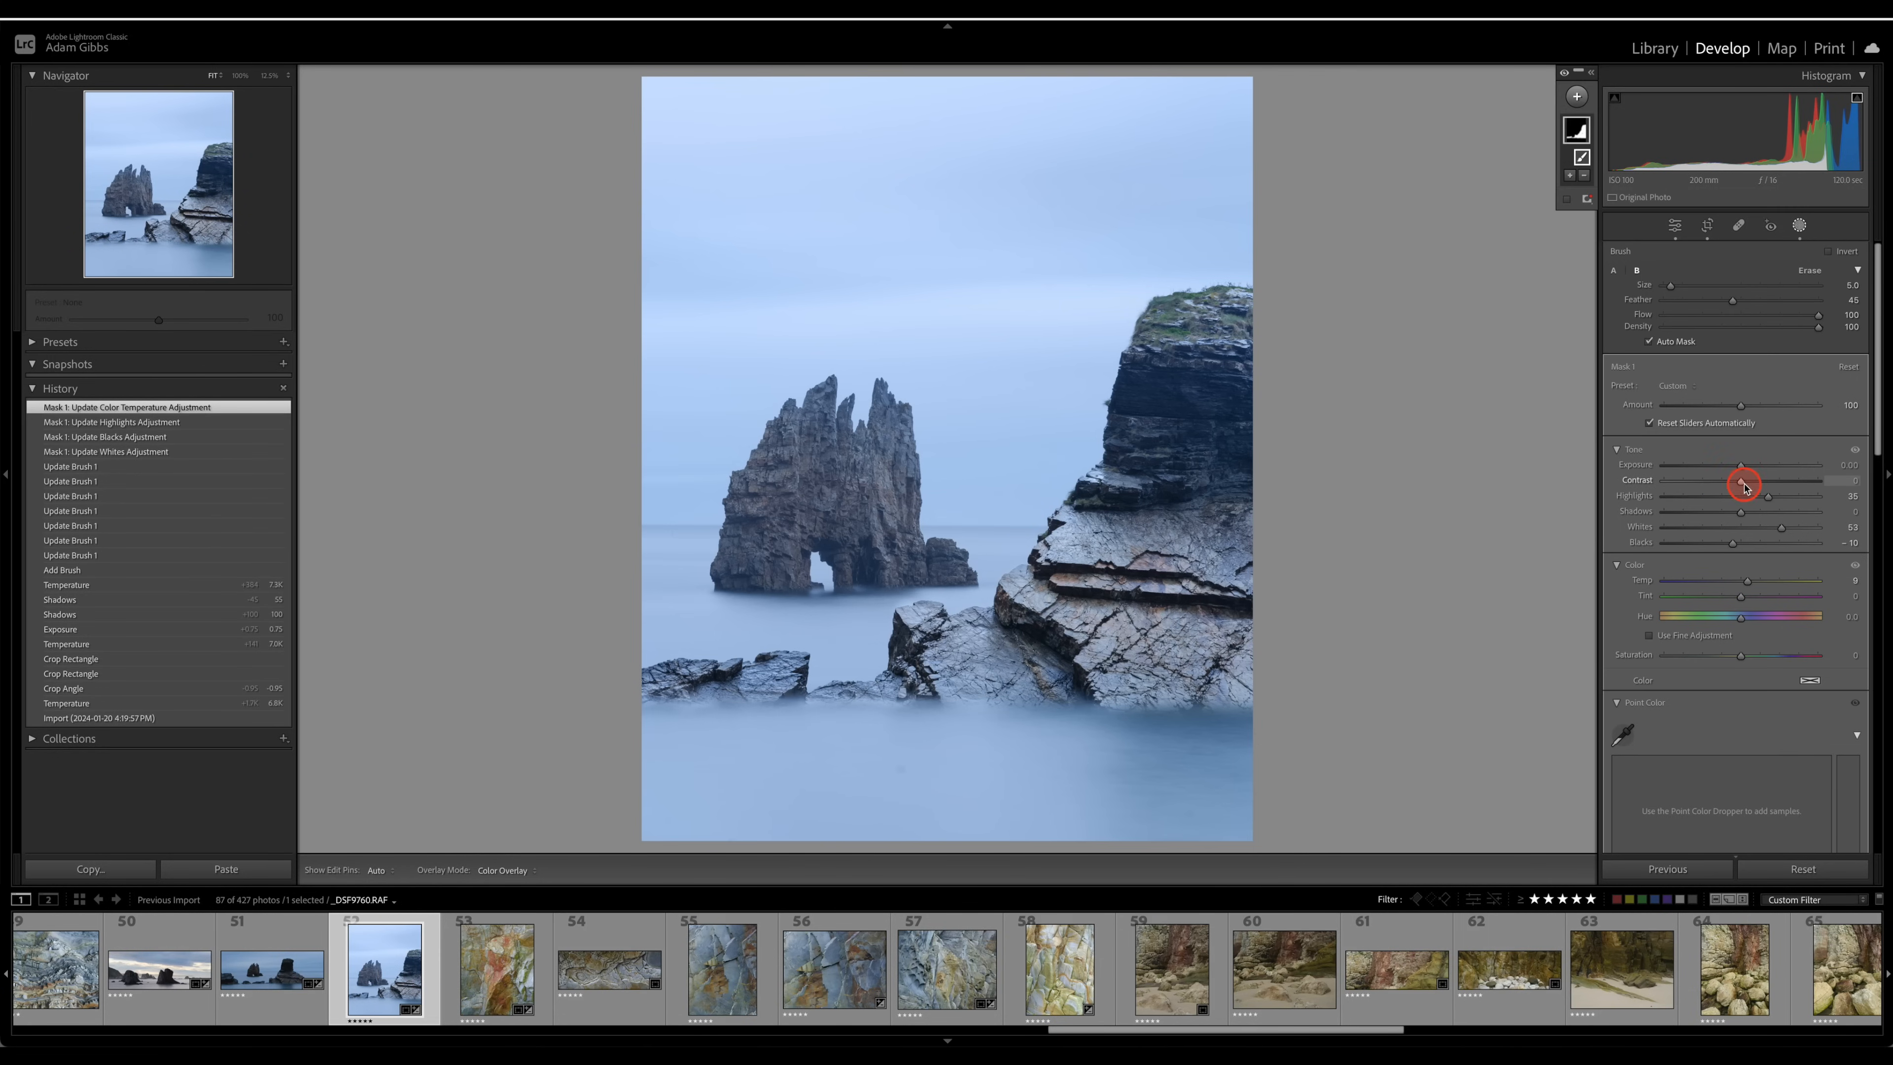
{"action": "mouse_move", "coordinate": [1741, 480]}
{"action": "left_mouse_down"}
{"action": "mouse_move", "coordinate": [1772, 486]}
{"action": "mouse_move", "coordinate": [1753, 487]}
{"action": "left_mouse_up"}
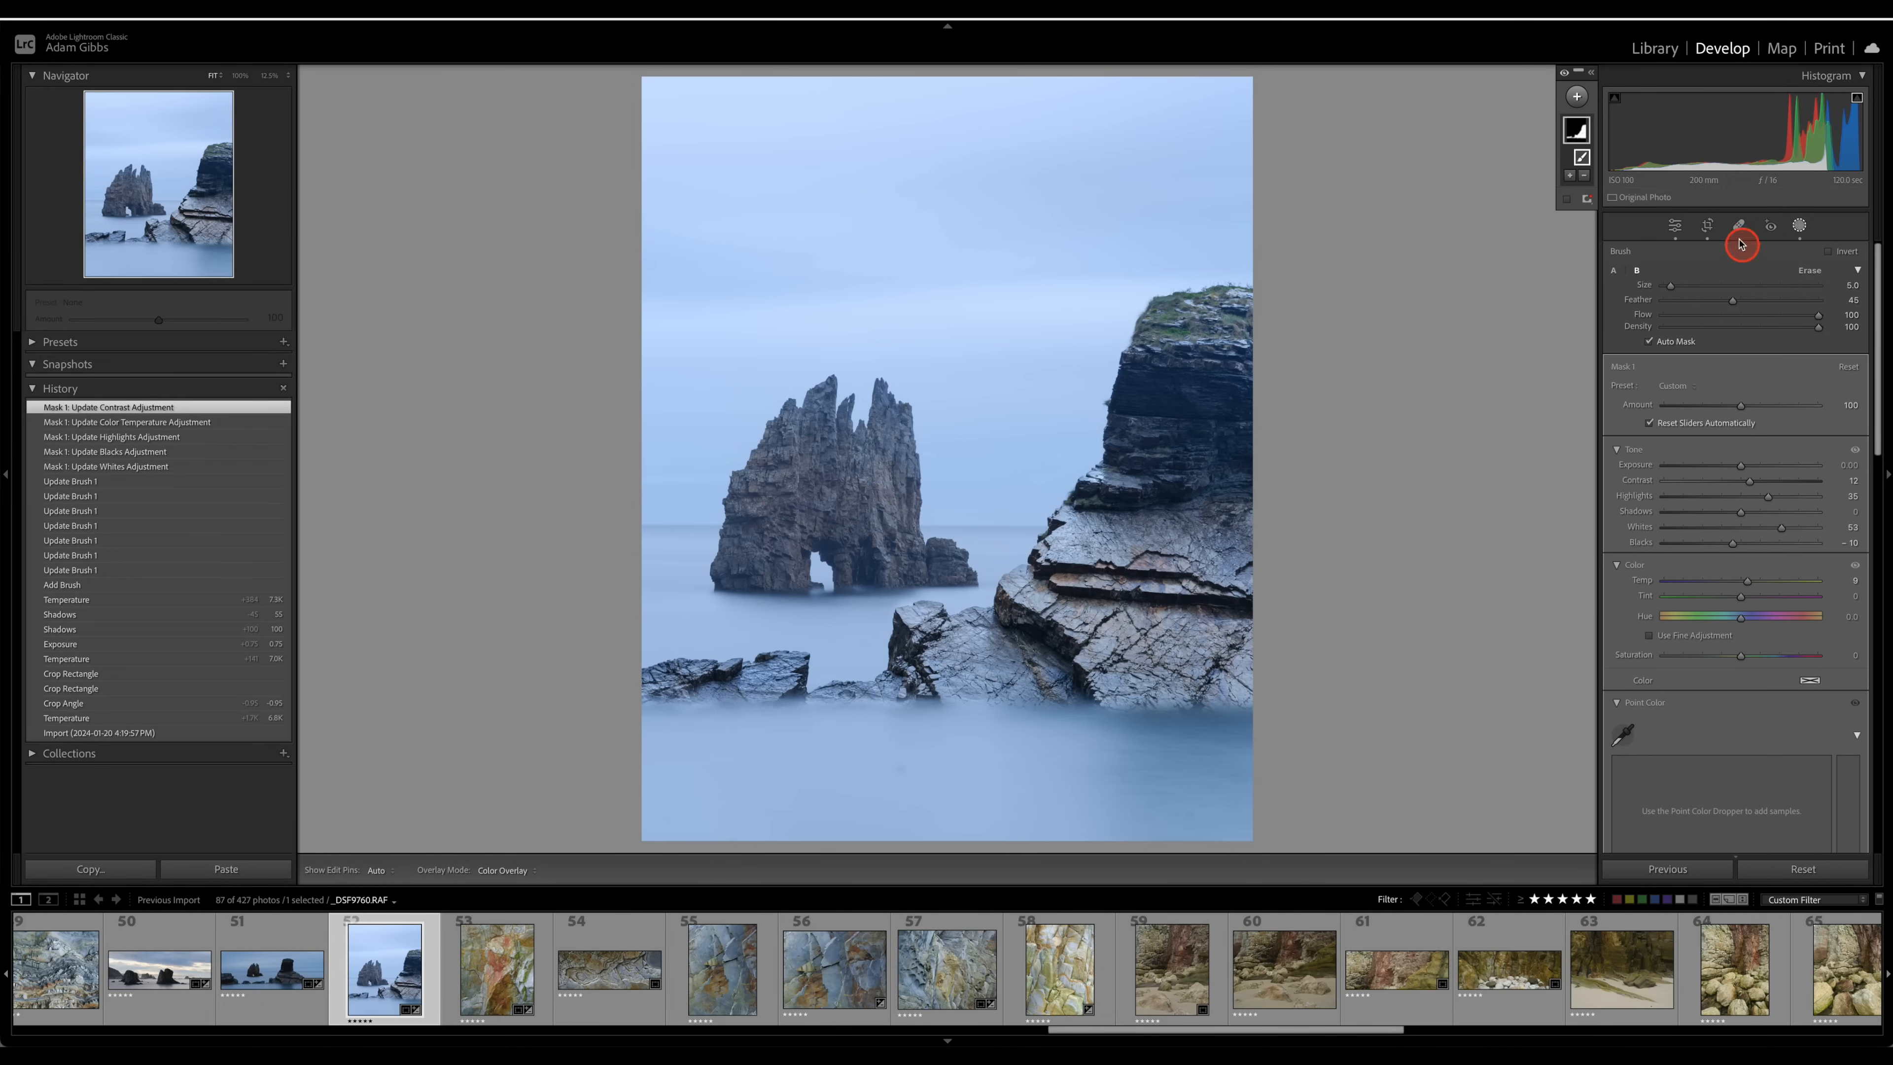
- Add a new brush mask with Auto Mask on and size 5, and paint over the whole sea stack
{"action": "left_click", "coordinate": [1578, 98]}
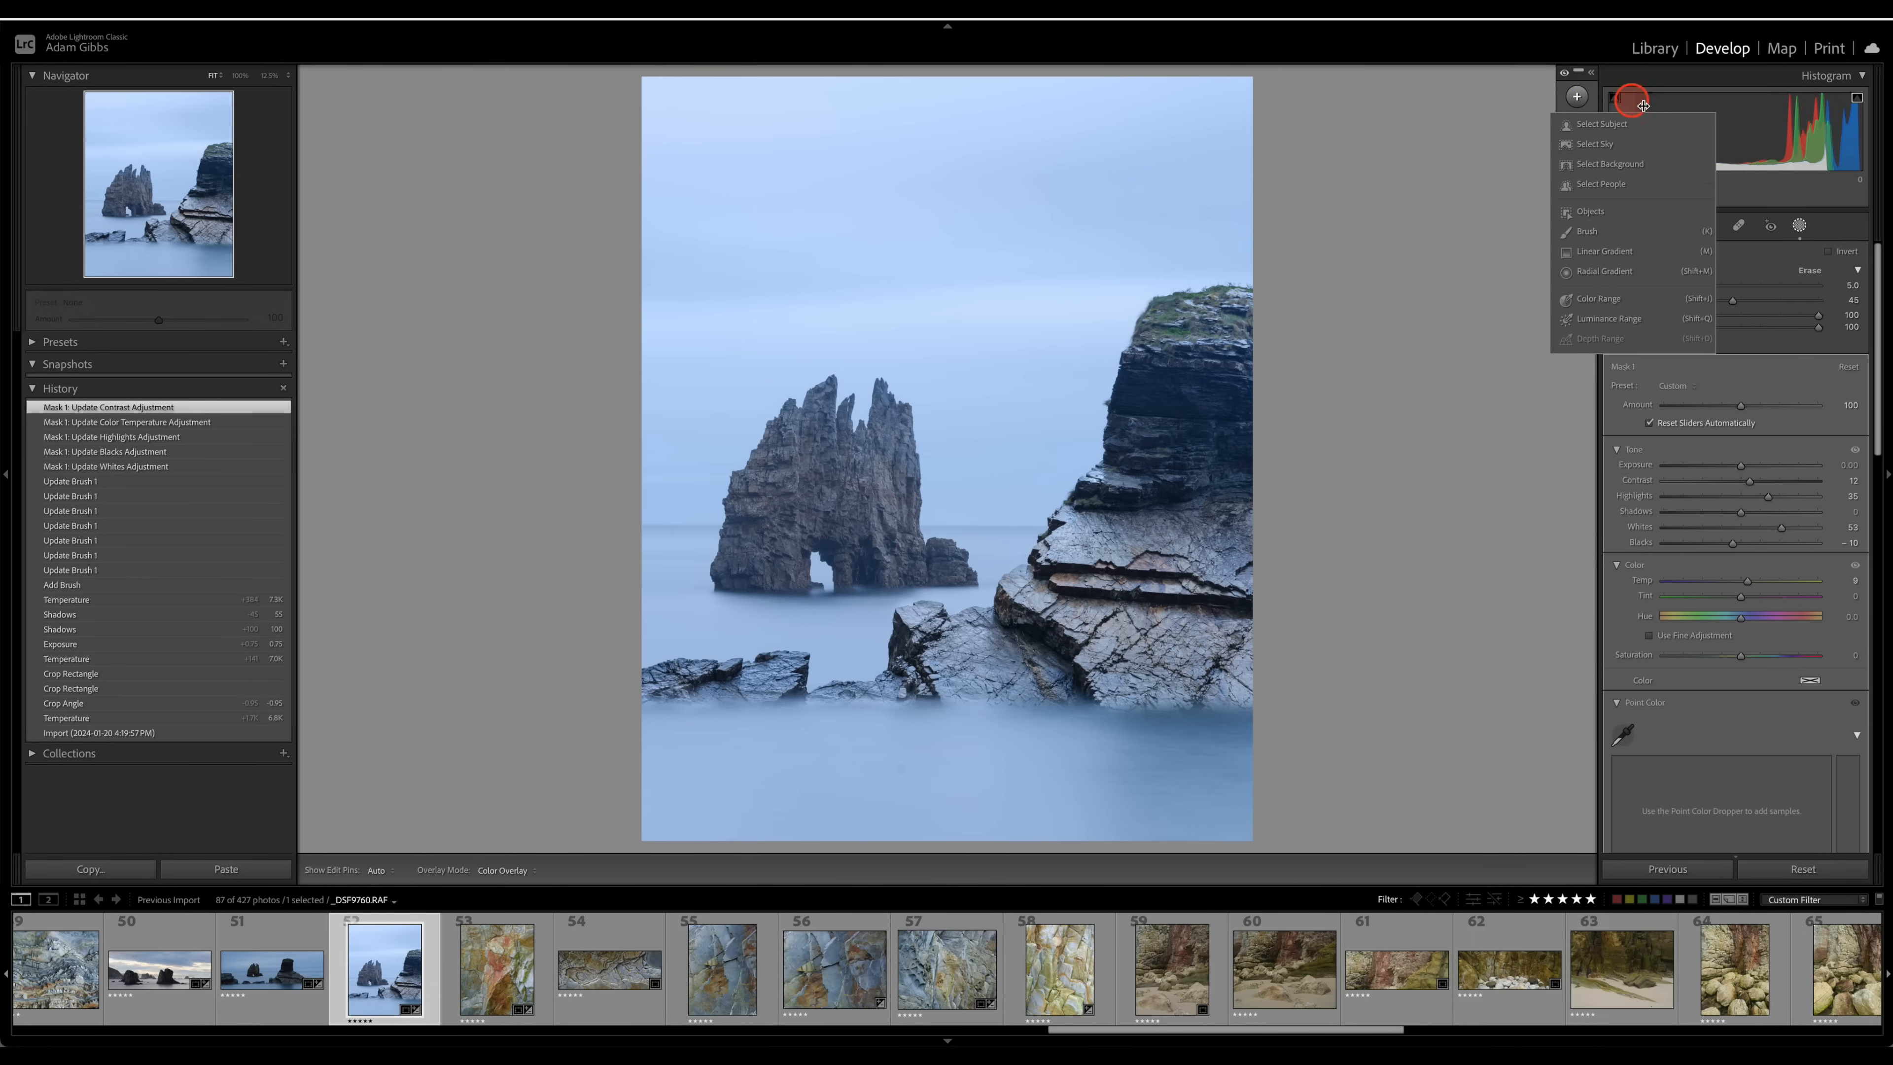
{"action": "left_click", "coordinate": [1587, 233]}
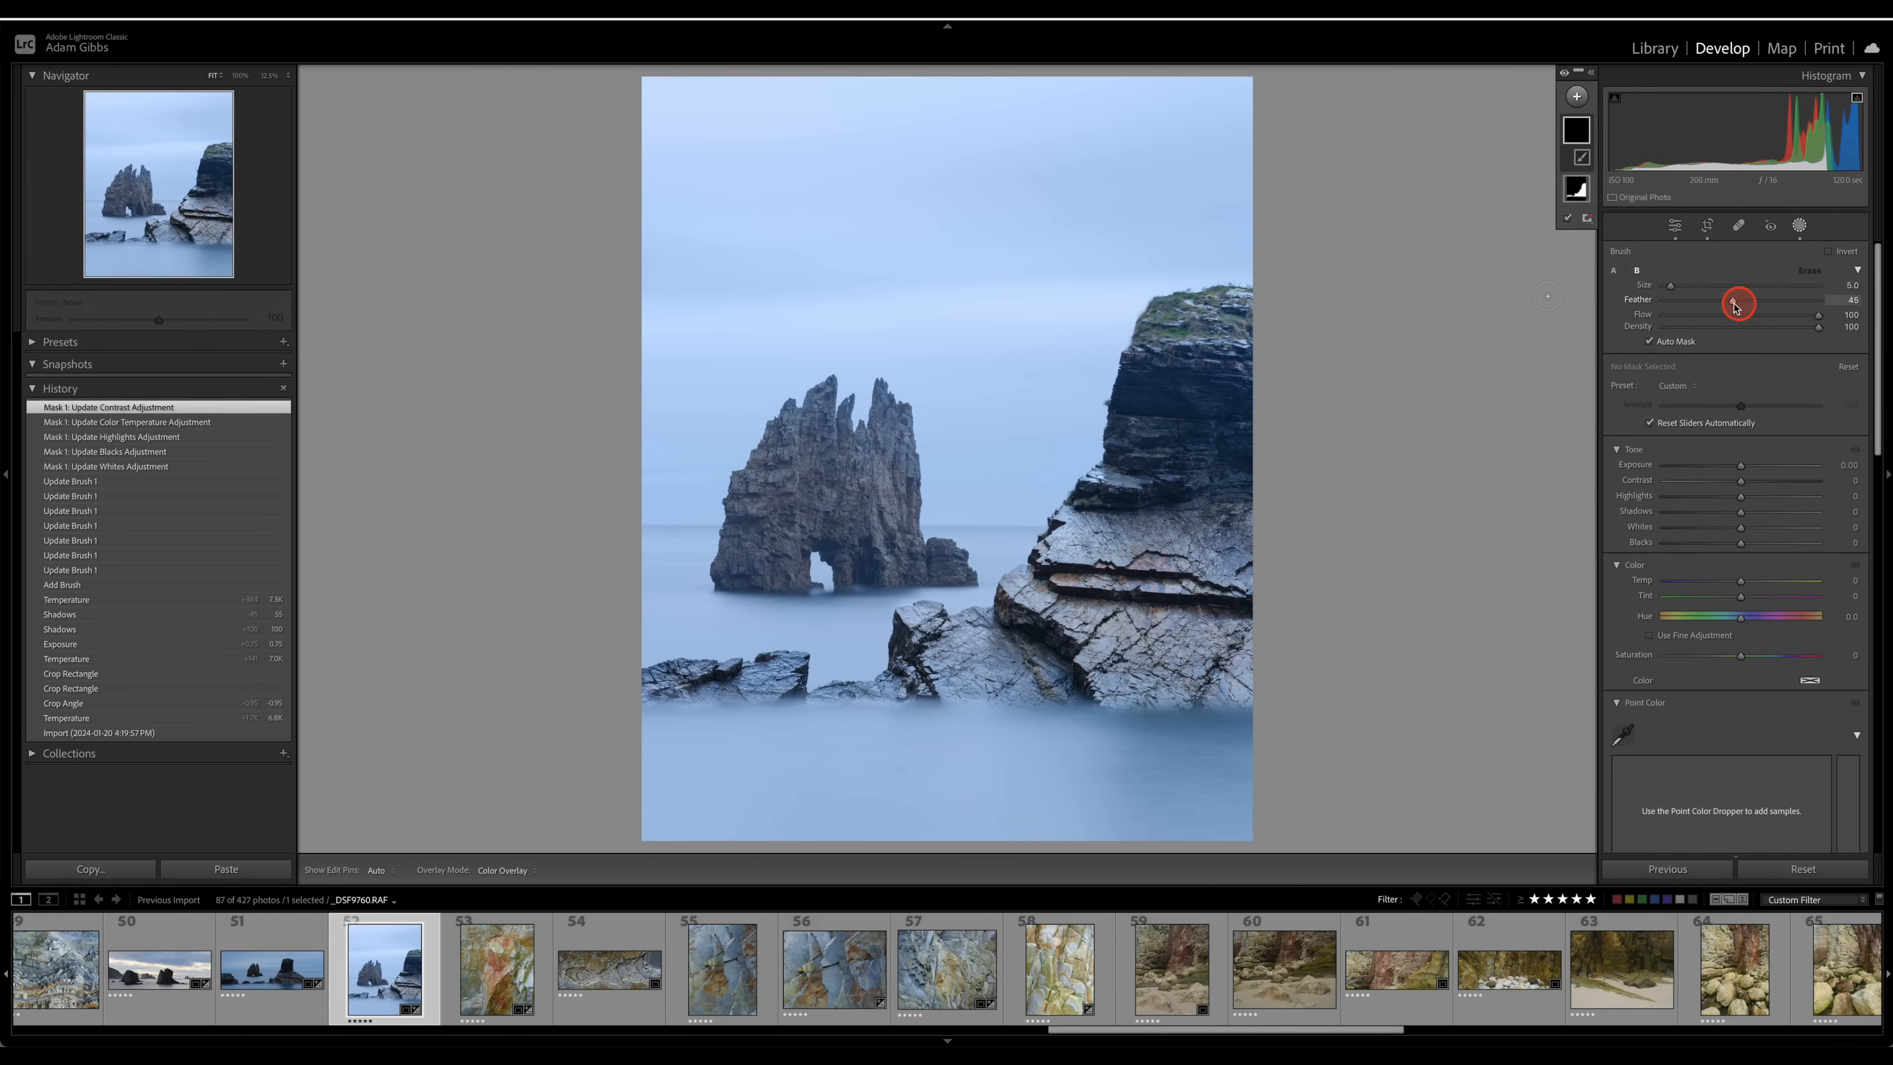
{"action": "mouse_move", "coordinate": [799, 476]}
{"action": "left_mouse_down"}
{"action": "mouse_move", "coordinate": [729, 579]}
{"action": "mouse_move", "coordinate": [738, 524]}
{"action": "left_mouse_up"}
{"action": "key", "text": "h"}
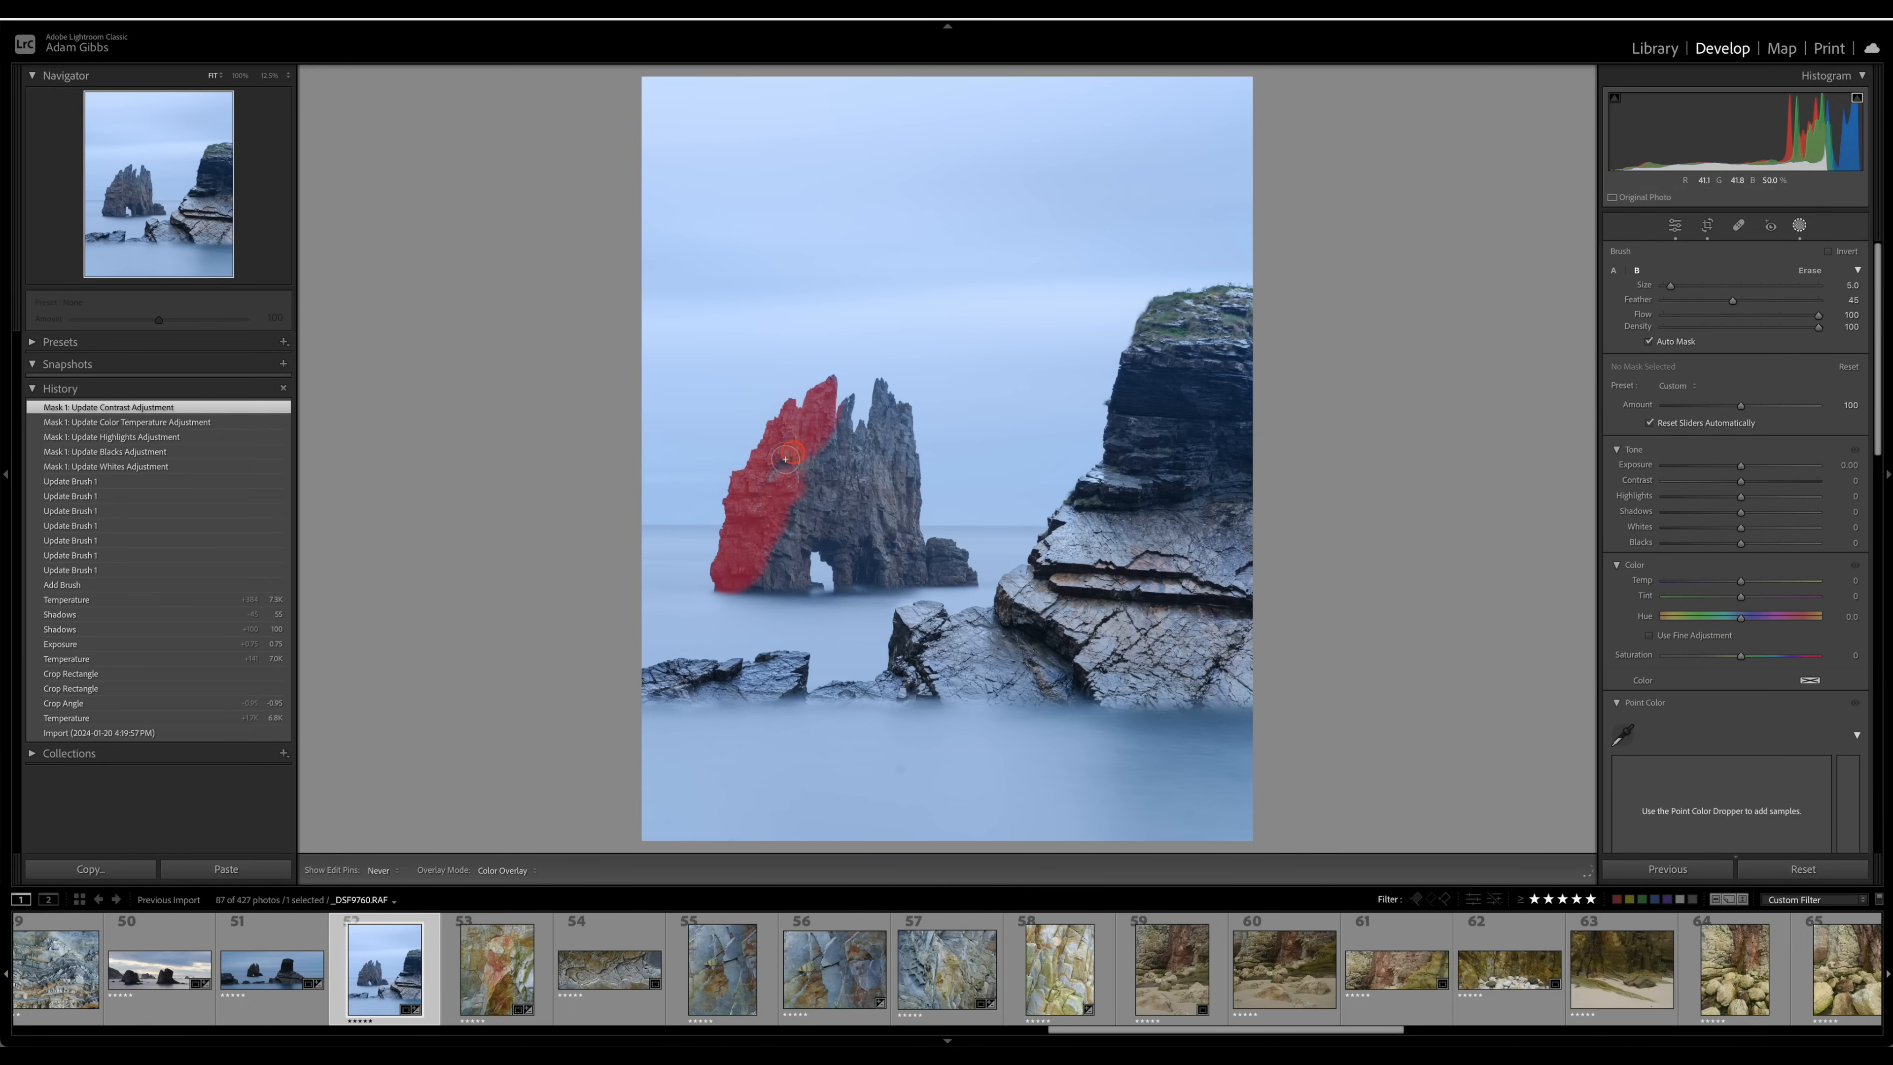
{"action": "mouse_move", "coordinate": [792, 474]}
{"action": "left_mouse_down"}
{"action": "mouse_move", "coordinate": [757, 574]}
{"action": "mouse_move", "coordinate": [800, 586]}
{"action": "mouse_move", "coordinate": [801, 528]}
{"action": "mouse_move", "coordinate": [754, 573]}
{"action": "mouse_move", "coordinate": [822, 520]}
{"action": "mouse_move", "coordinate": [846, 527]}
{"action": "mouse_move", "coordinate": [854, 580]}
{"action": "mouse_move", "coordinate": [965, 576]}
{"action": "mouse_move", "coordinate": [908, 537]}
{"action": "mouse_move", "coordinate": [903, 448]}
{"action": "left_mouse_up"}
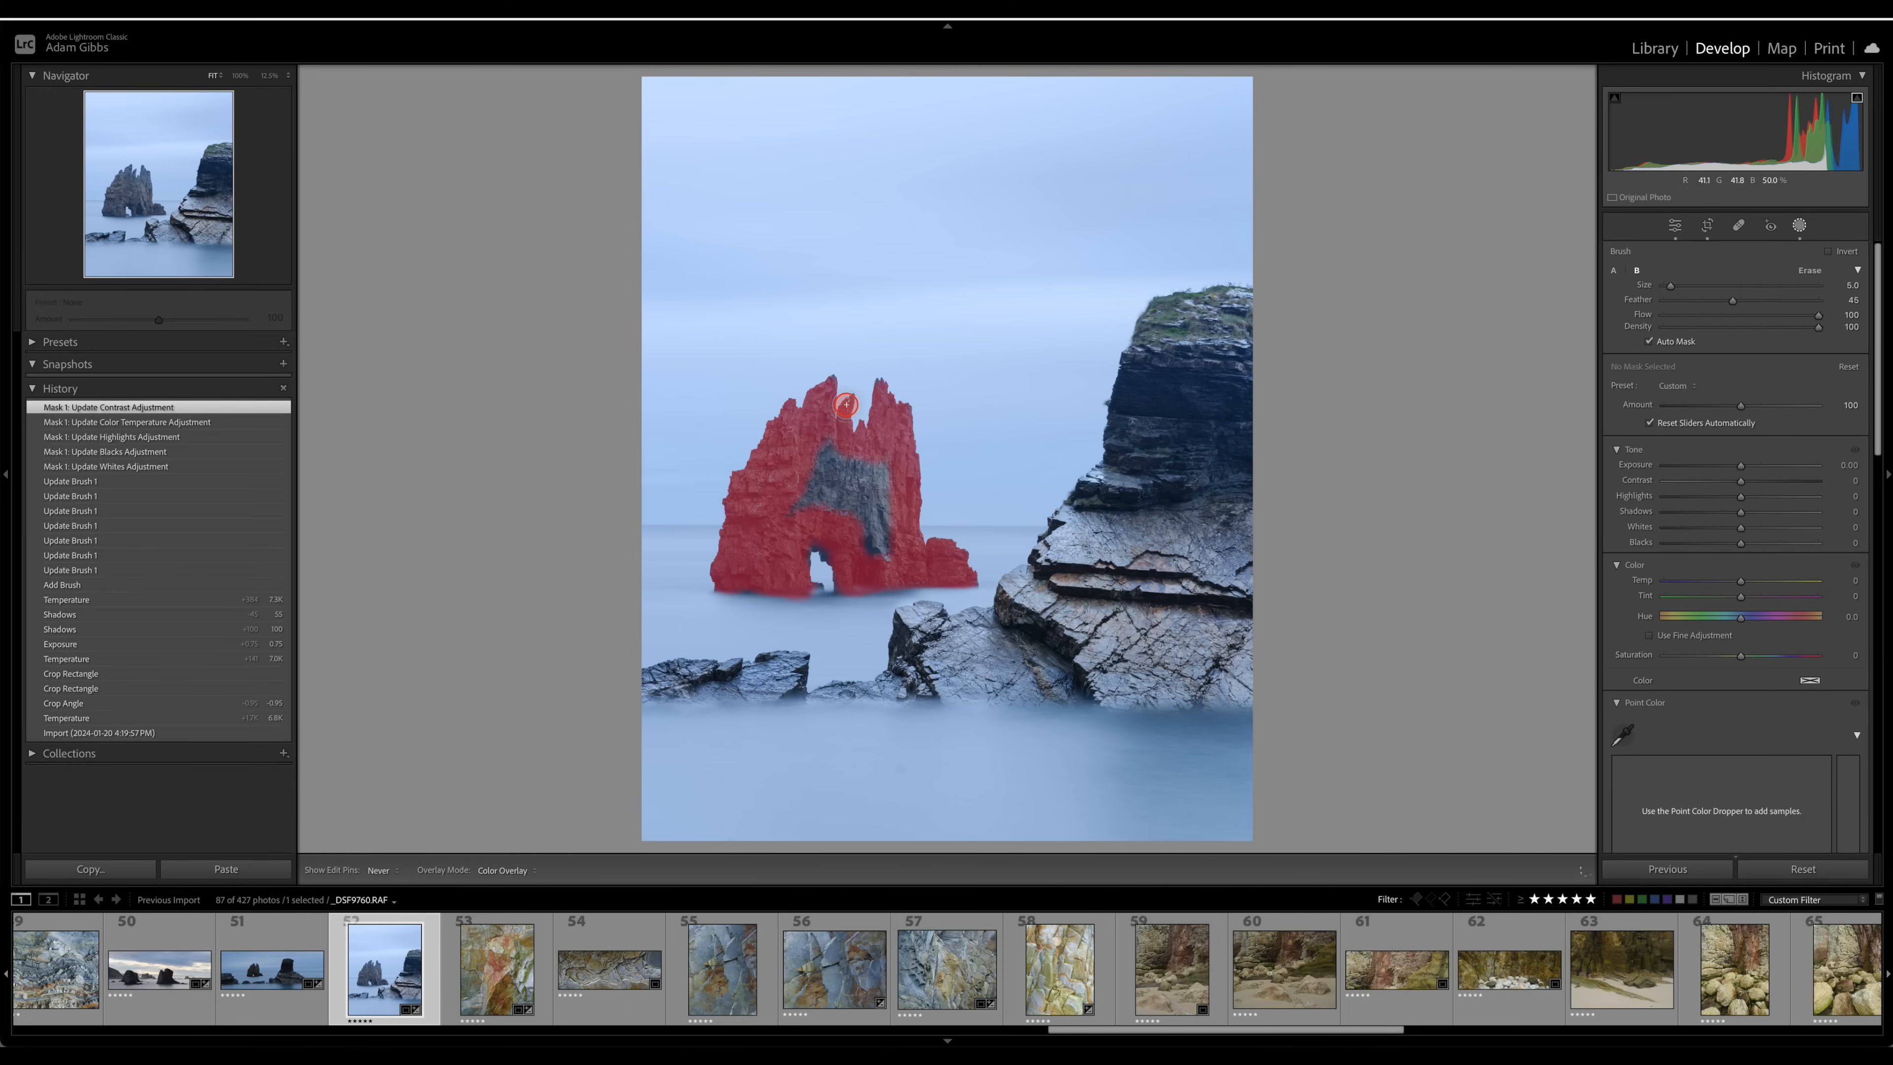
{"action": "mouse_move", "coordinate": [846, 405]}
{"action": "left_mouse_down"}
{"action": "mouse_move", "coordinate": [797, 512]}
{"action": "mouse_move", "coordinate": [858, 480]}
{"action": "mouse_move", "coordinate": [860, 553]}
{"action": "mouse_move", "coordinate": [877, 558]}
{"action": "mouse_move", "coordinate": [877, 464]}
{"action": "mouse_move", "coordinate": [896, 556]}
{"action": "left_mouse_up"}
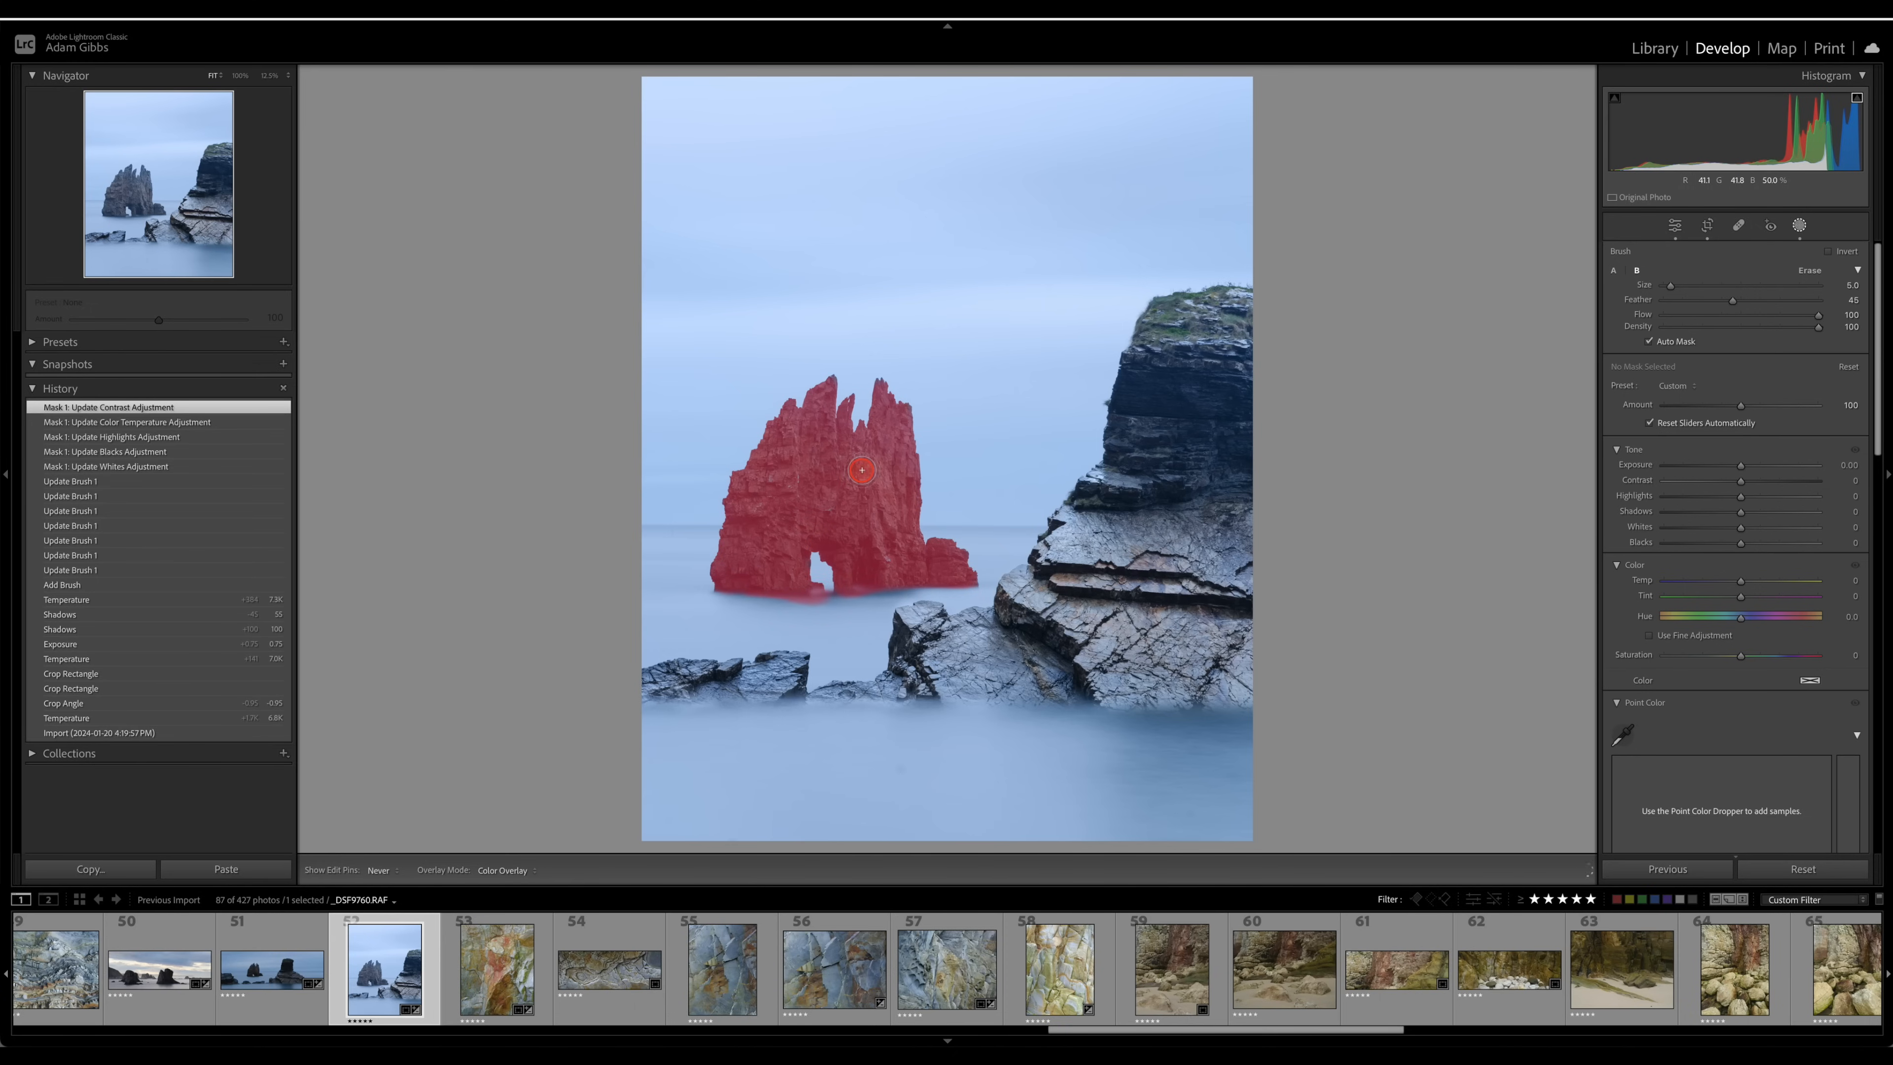
{"action": "mouse_move", "coordinate": [894, 523]}
{"action": "left_mouse_down"}
{"action": "mouse_move", "coordinate": [865, 563]}
{"action": "mouse_move", "coordinate": [898, 555]}
{"action": "left_mouse_up"}
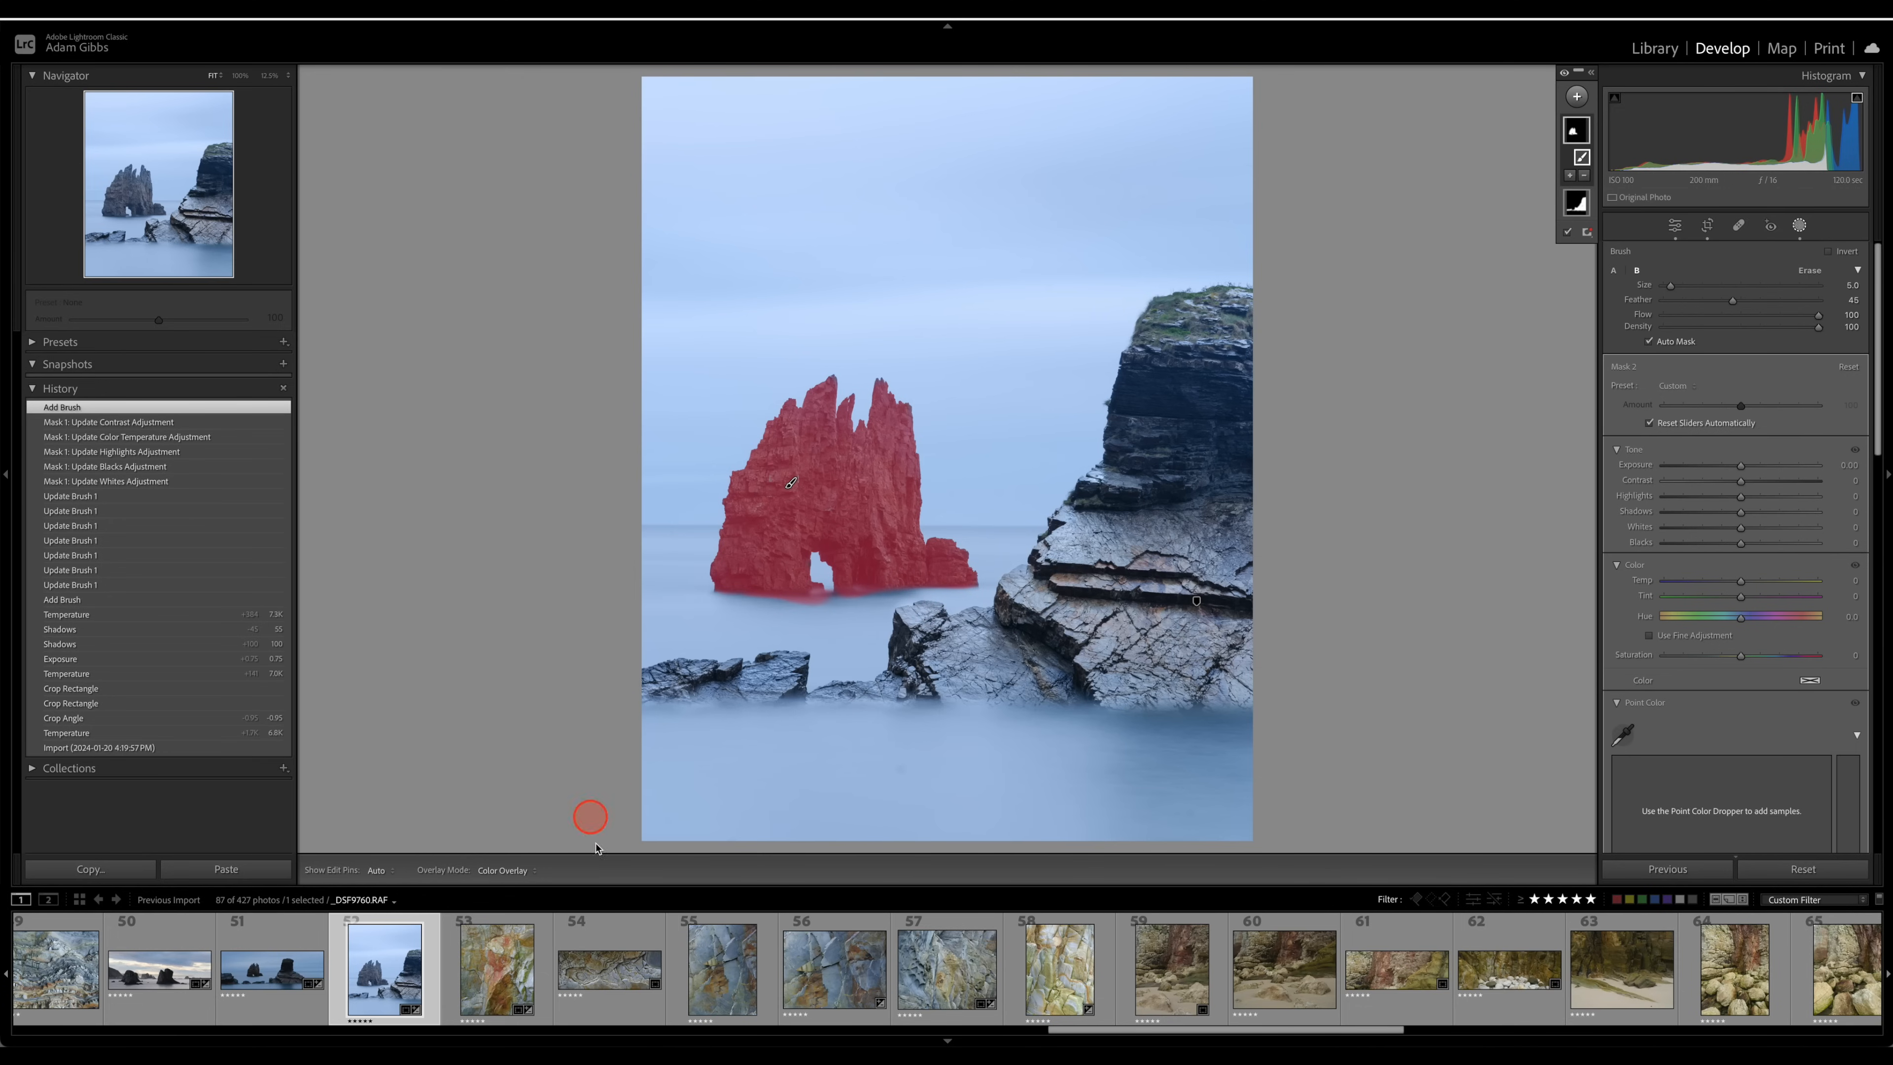
- Erase the sea stack mask's overspill from the water just below the arch
{"action": "left_click_drag", "start_coordinate": [1067, 1037], "coordinate": [988, 1043]}
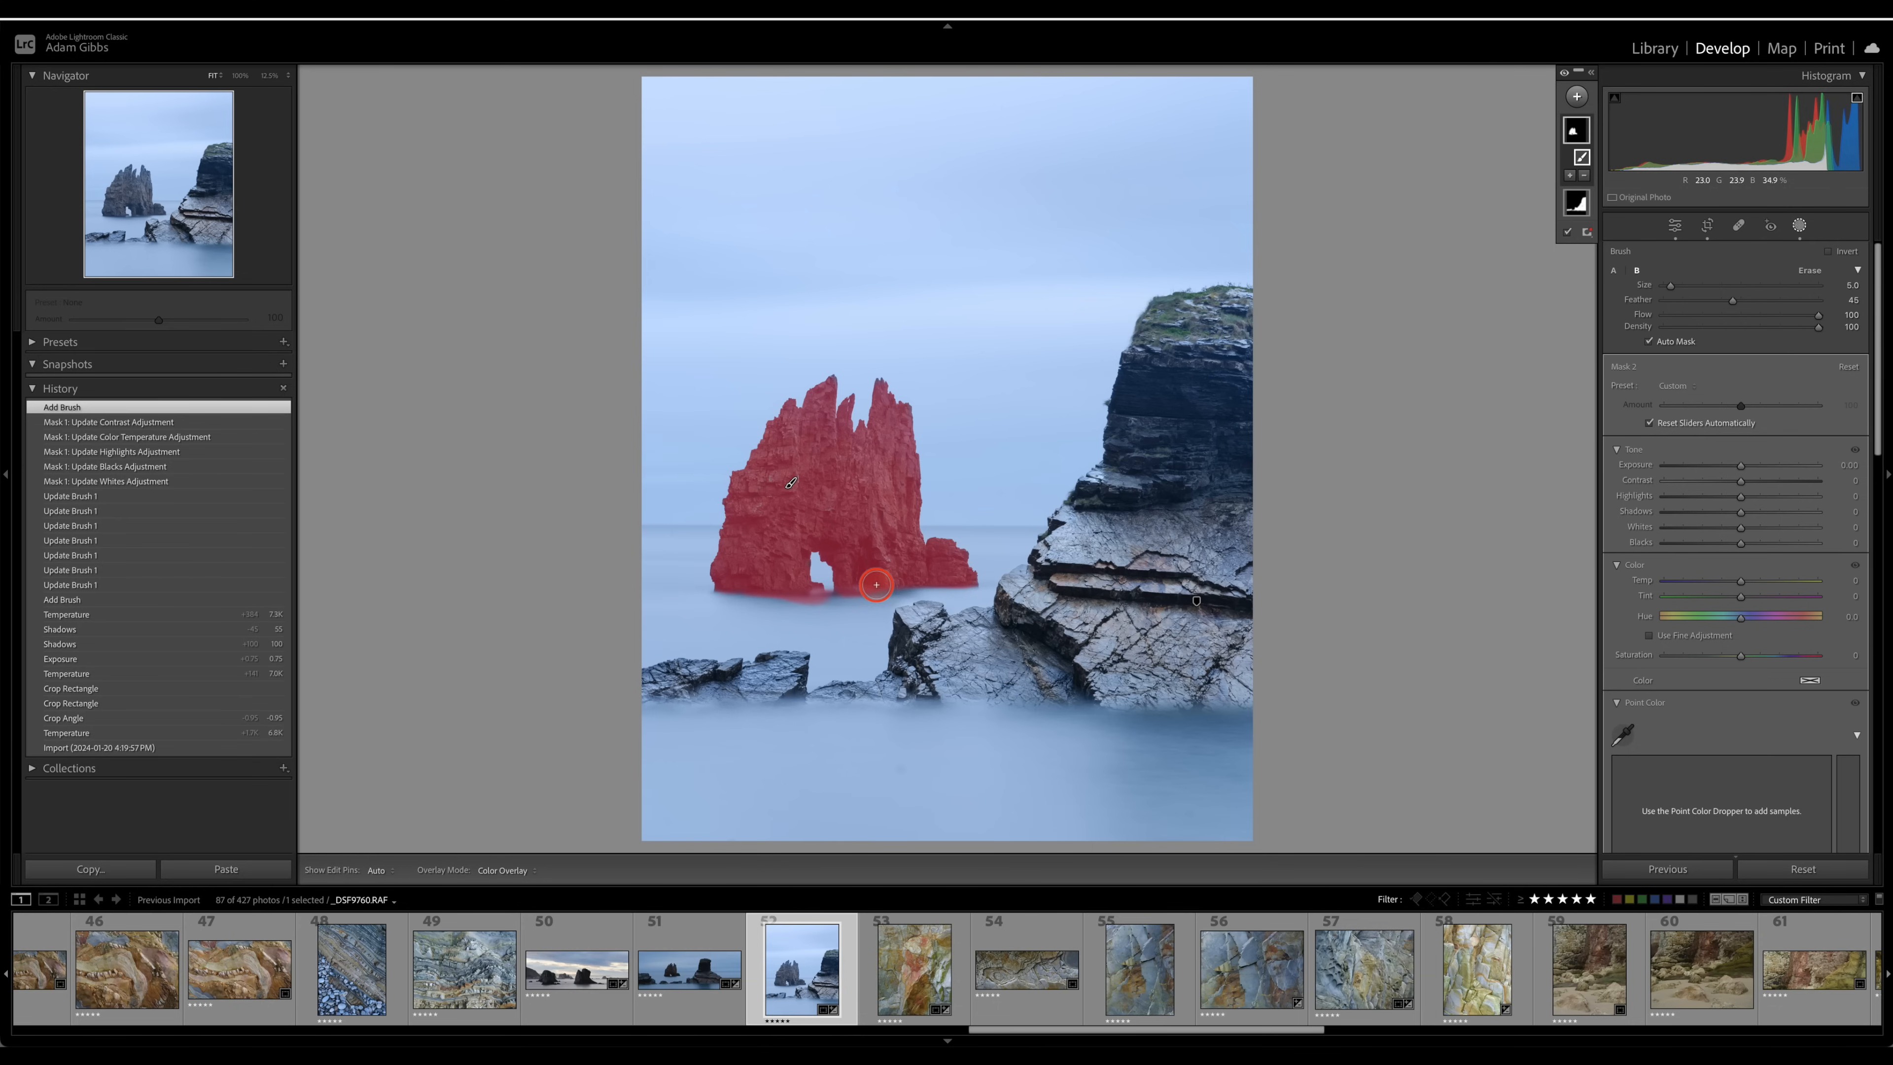
{"action": "key", "text": "alt"}
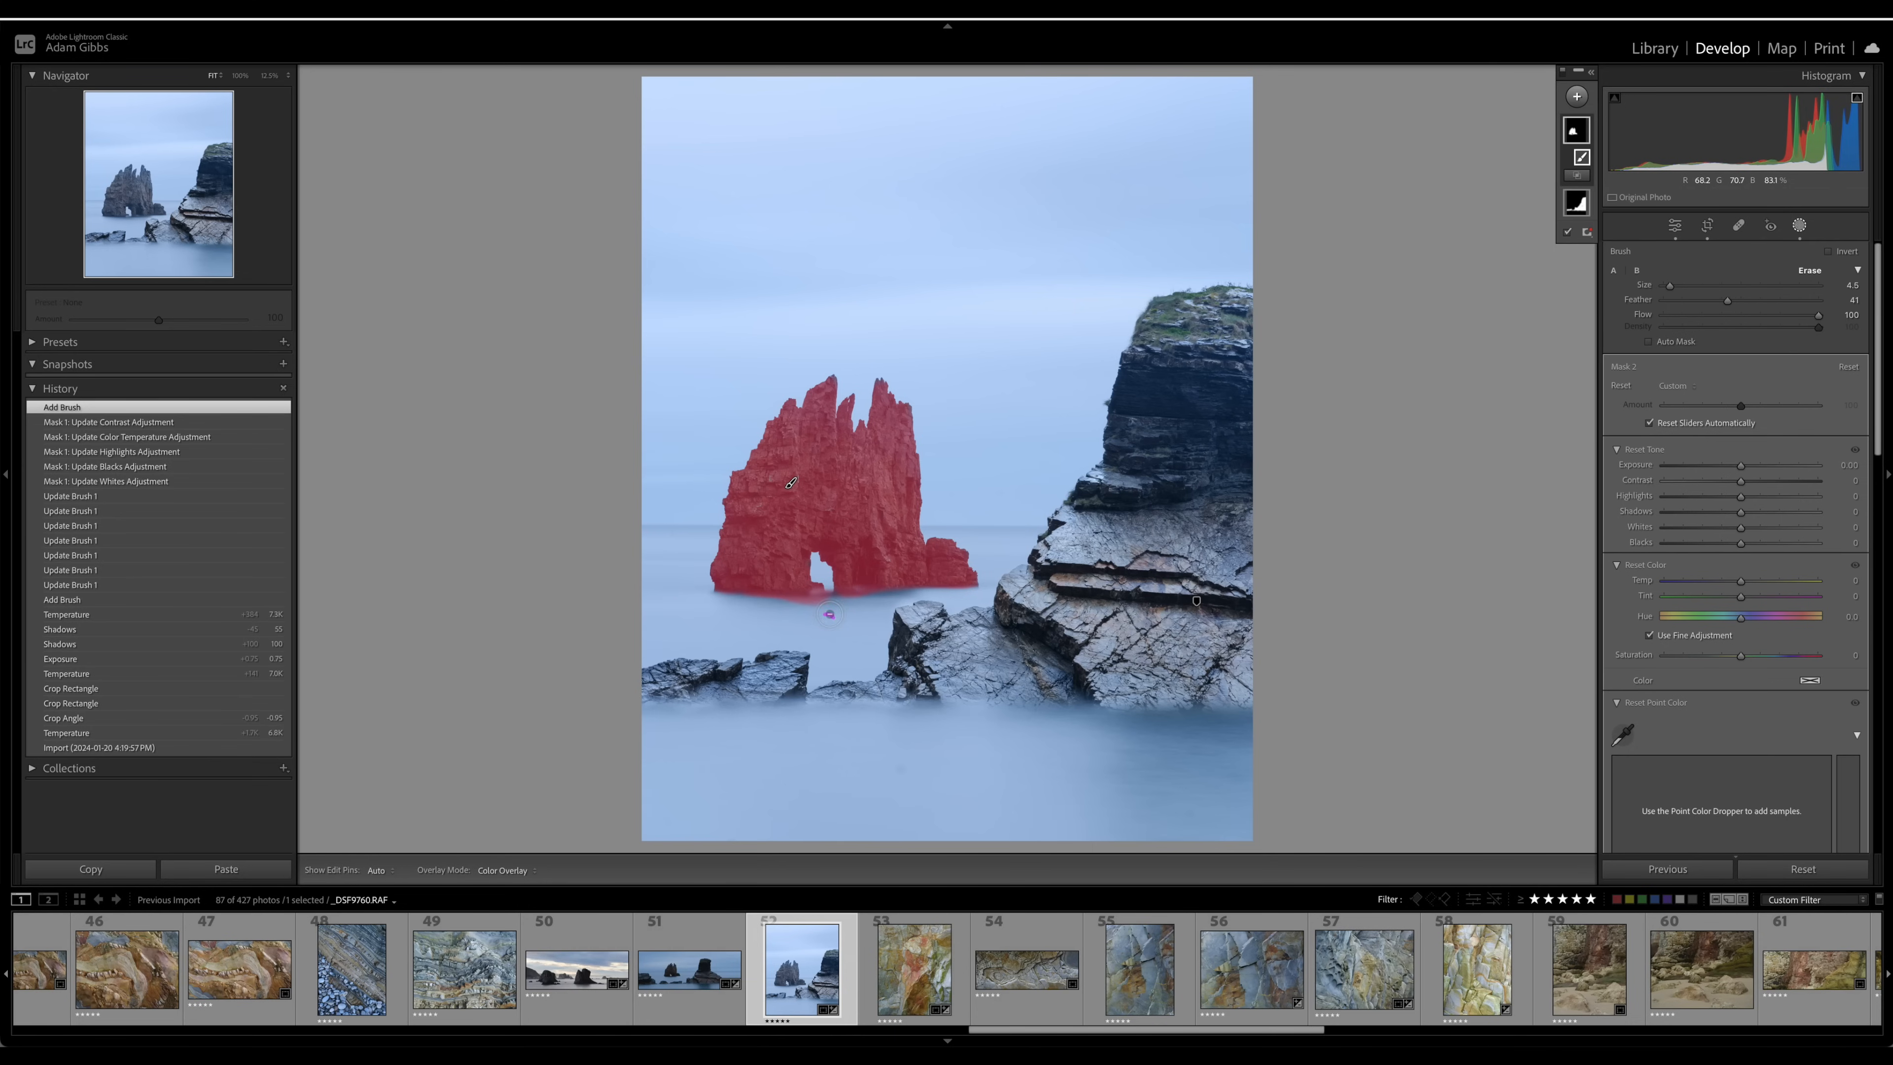
{"action": "key", "text": "h"}
{"action": "left_click_drag", "start_coordinate": [836, 606], "coordinate": [813, 608]}
{"action": "key", "text": "h"}
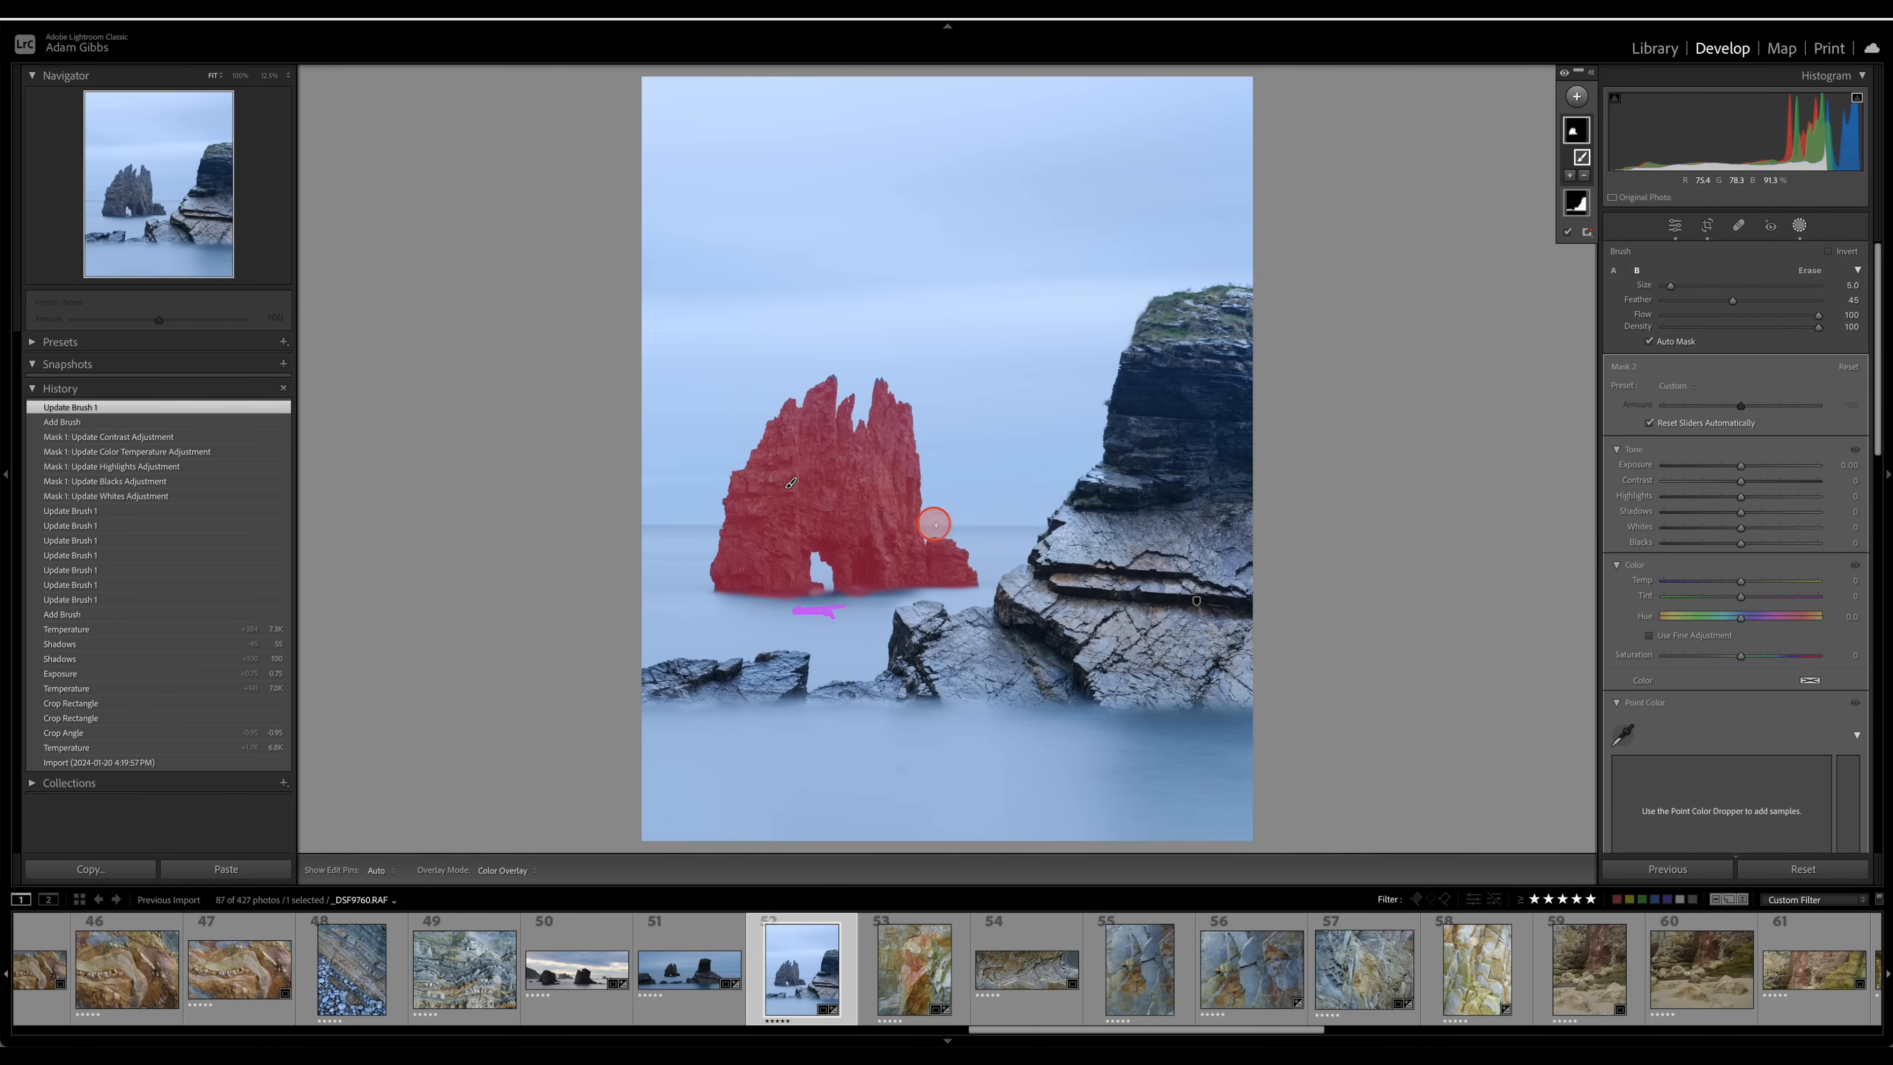
- Lower the Dehaze of the sea stack mask to -4
{"action": "scroll", "coordinate": [1714, 578], "scroll_direction": "down", "scroll_amount": 3}
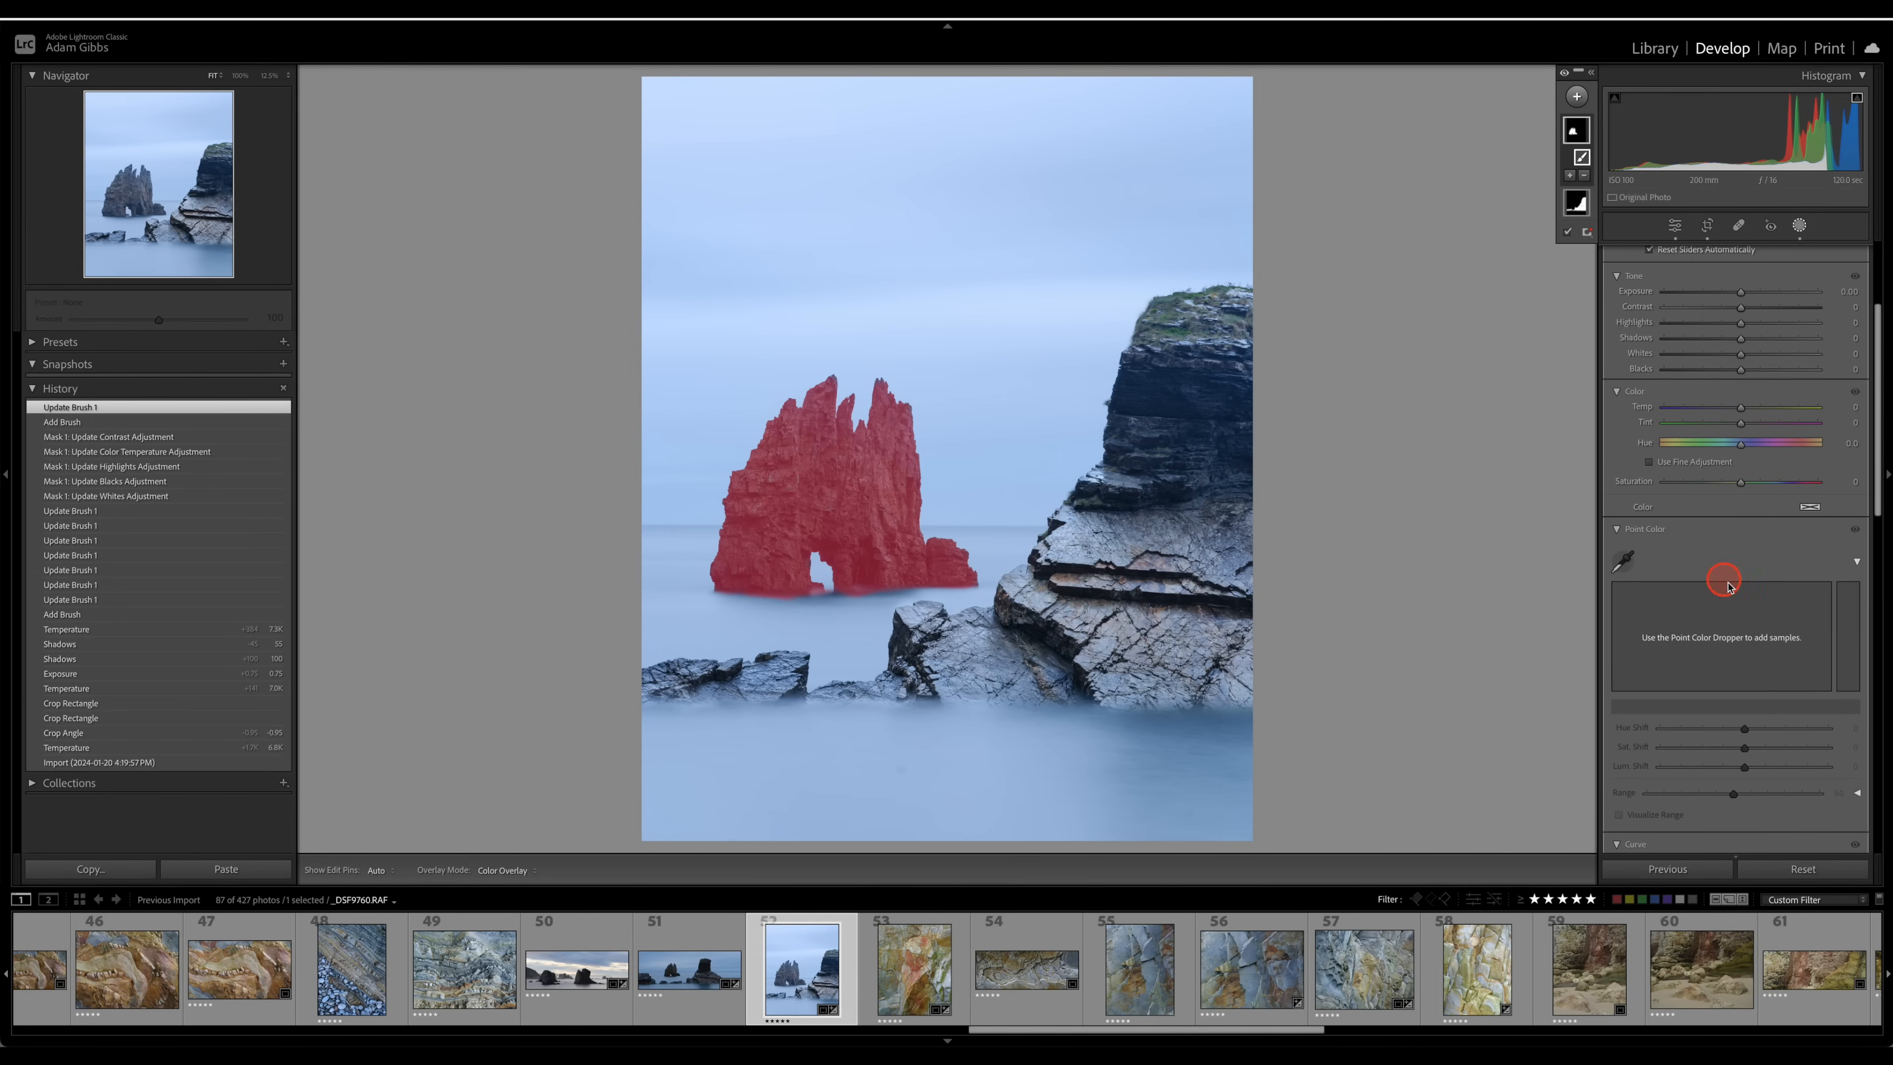
{"action": "scroll", "coordinate": [1784, 748], "scroll_direction": "down", "scroll_amount": 6}
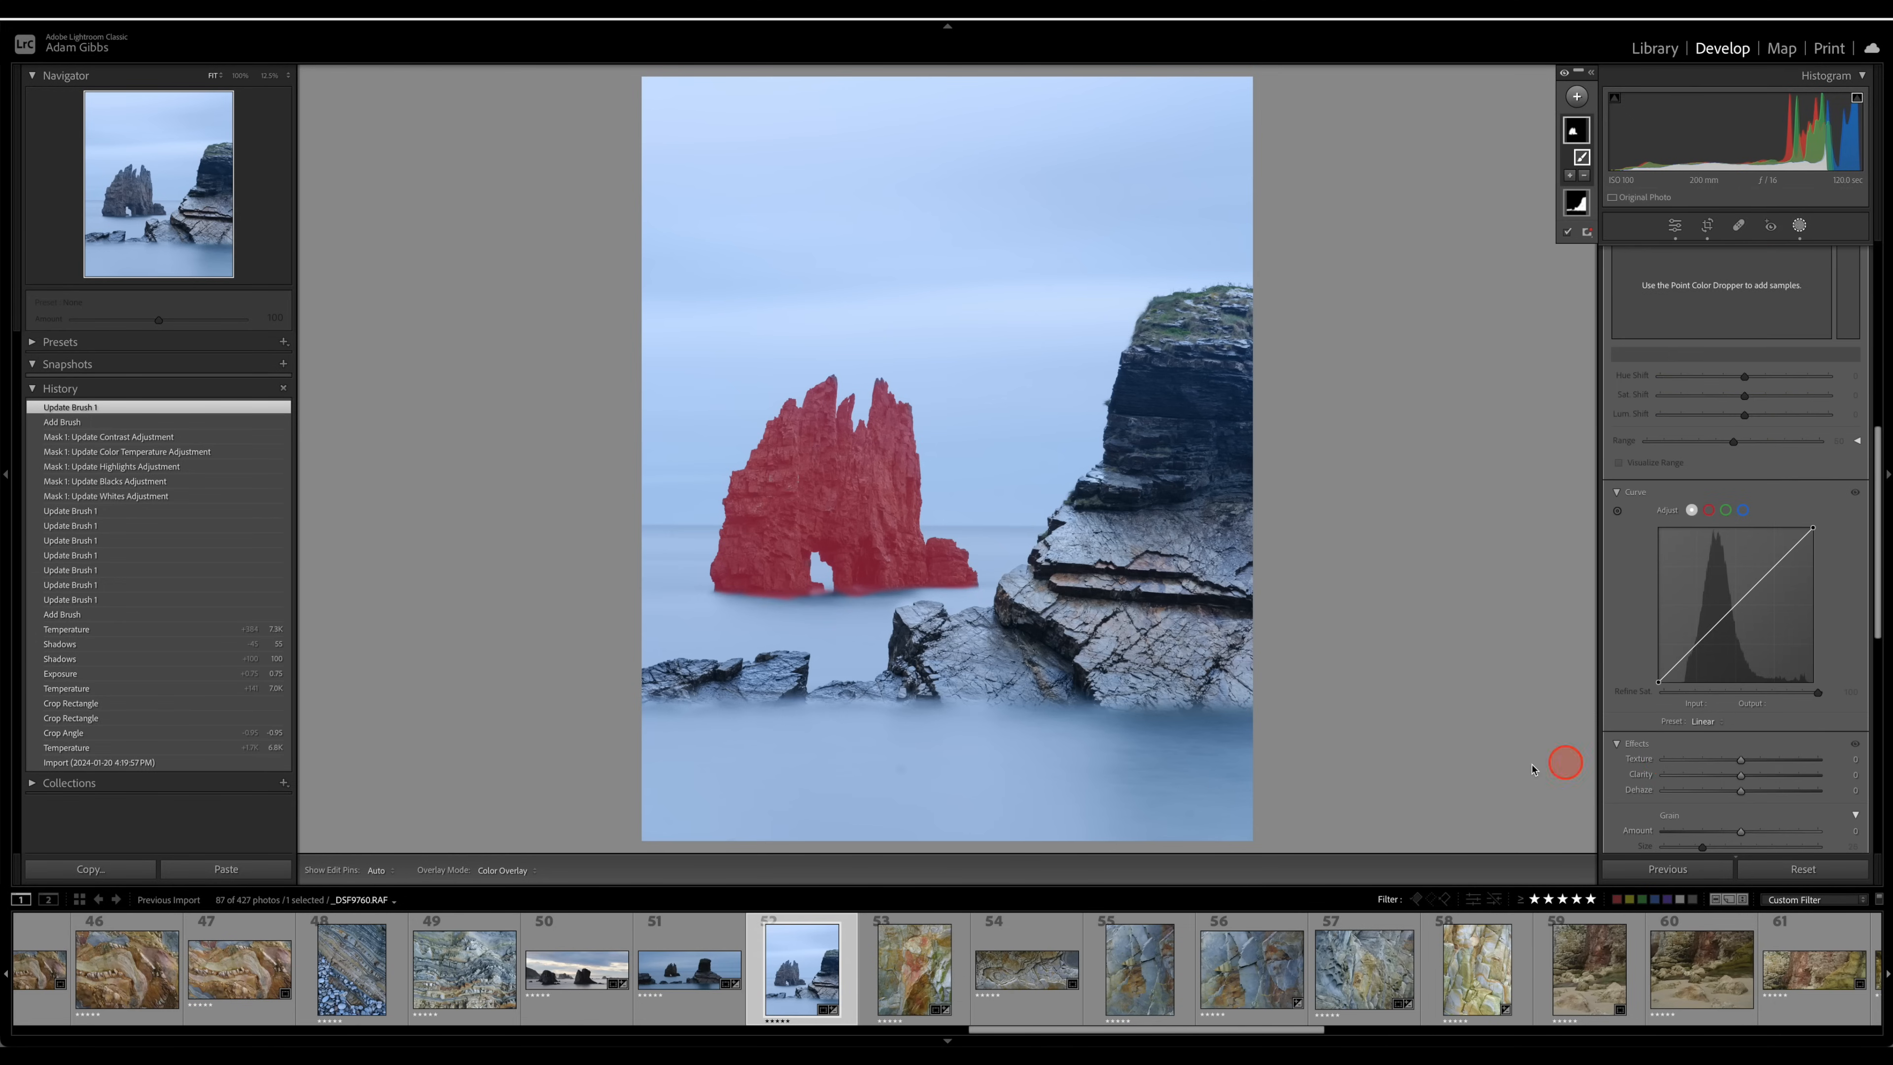
{"action": "left_click", "coordinate": [1742, 791]}
{"action": "mouse_move", "coordinate": [1734, 795]}
{"action": "left_mouse_down"}
{"action": "mouse_move", "coordinate": [1767, 796]}
{"action": "mouse_move", "coordinate": [1744, 799]}
{"action": "left_mouse_up"}
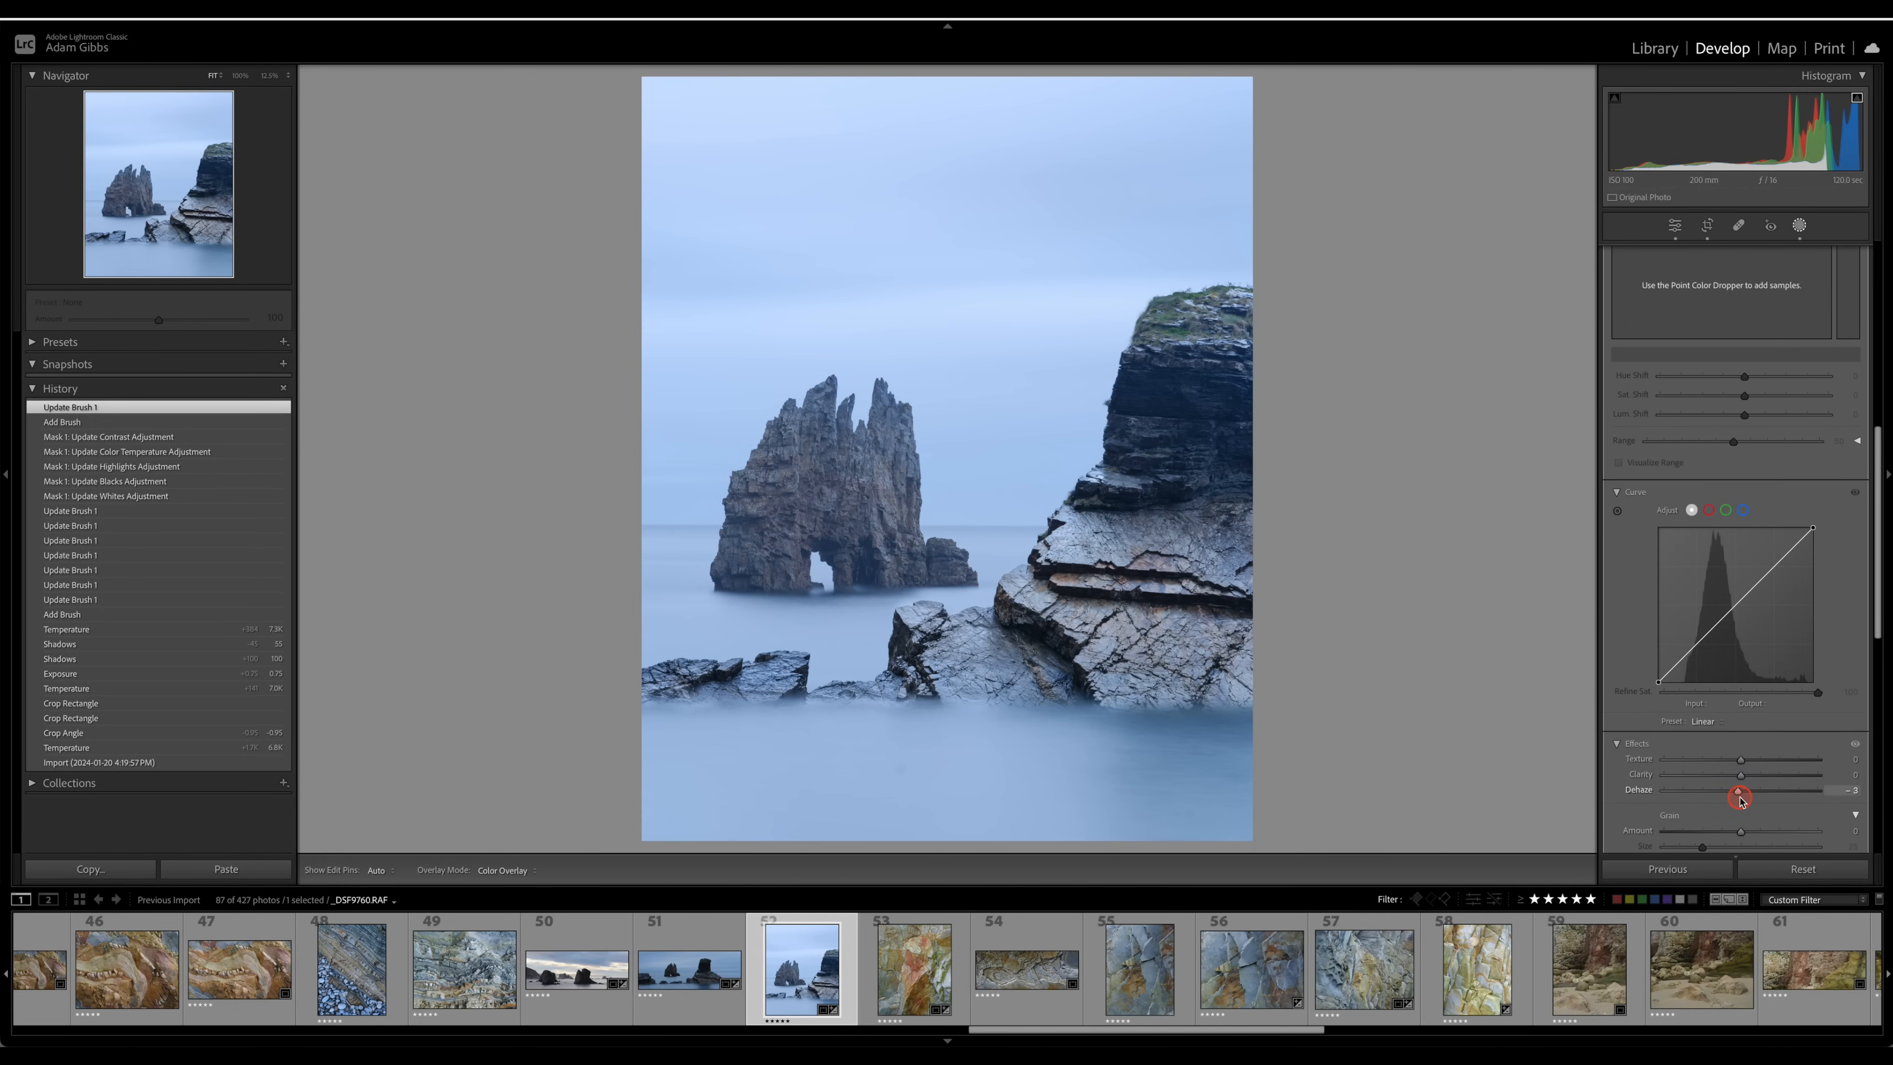
{"action": "left_click_drag", "start_coordinate": [1740, 800], "coordinate": [1740, 798]}
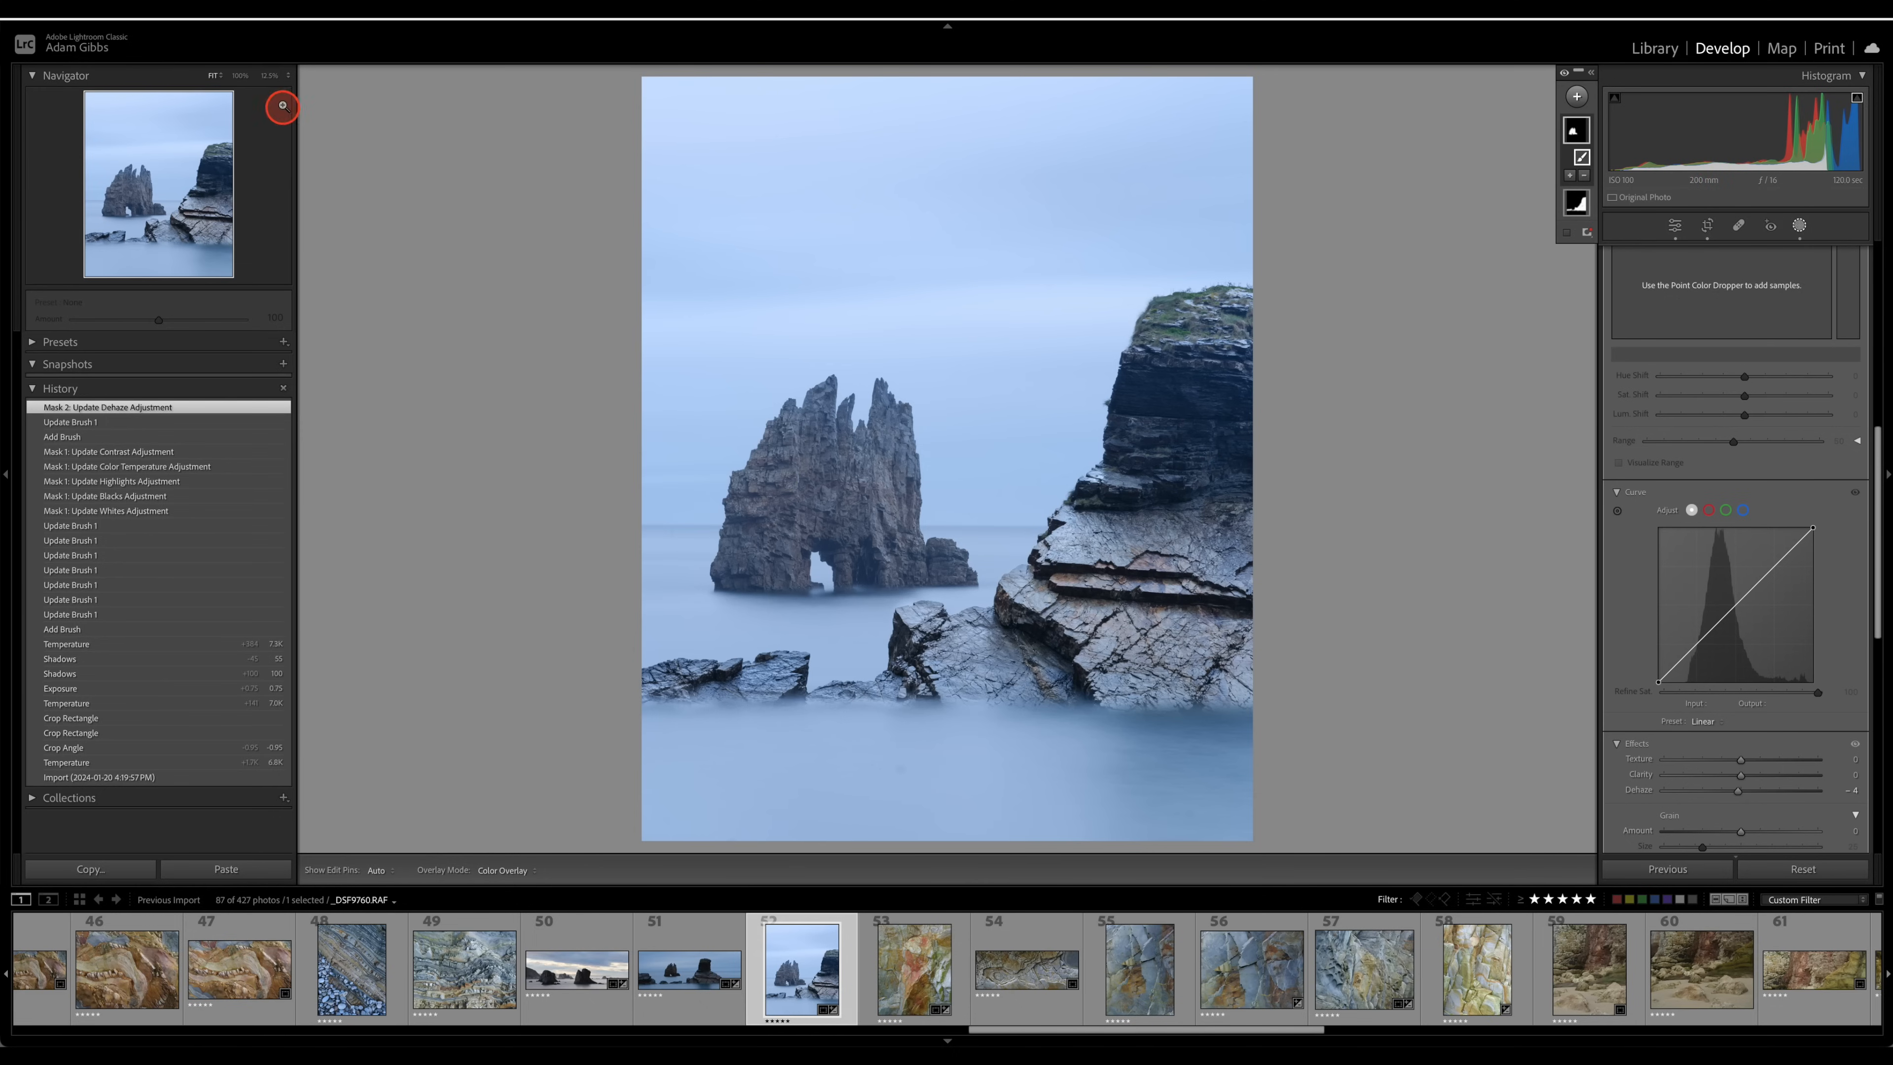
- Add a linear gradient mask fading down from the sky, and shift it up so it ends around the top of the sea stack
{"action": "left_click", "coordinate": [268, 76]}
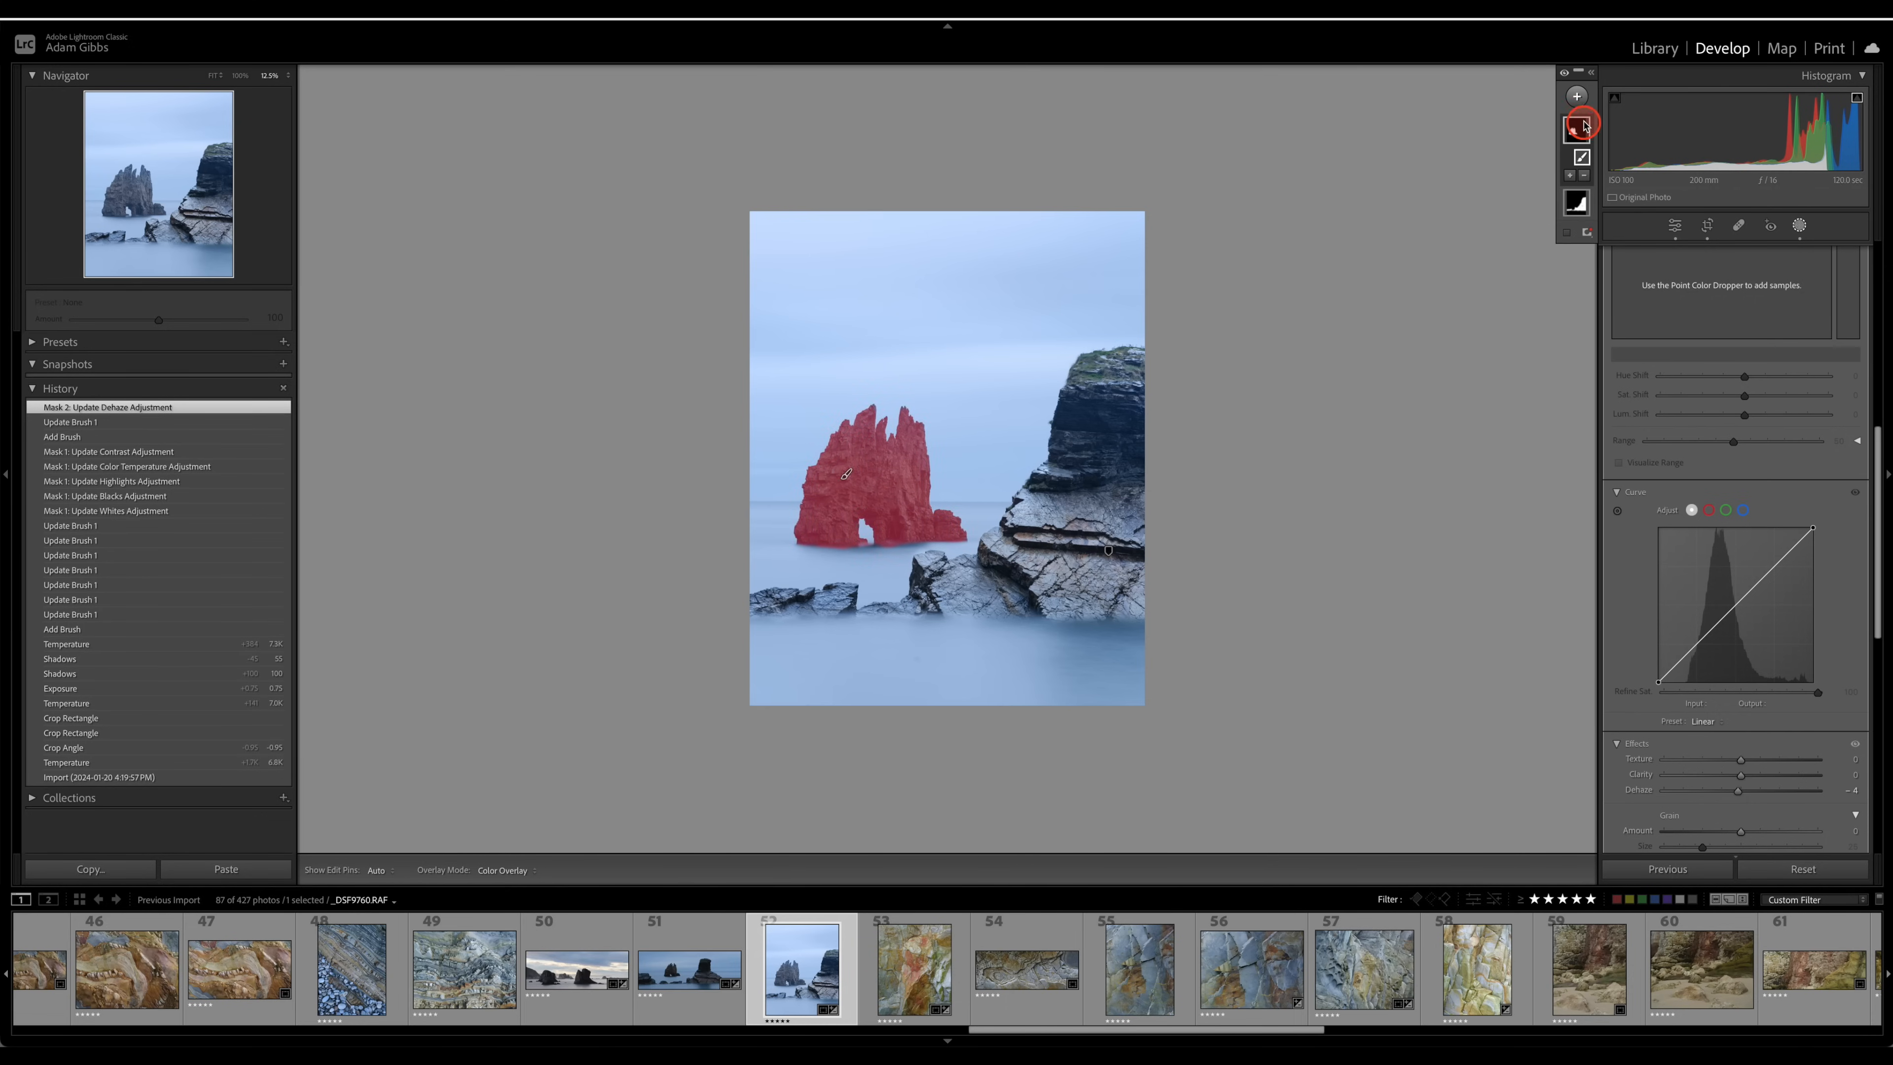
{"action": "left_click", "coordinate": [1580, 98]}
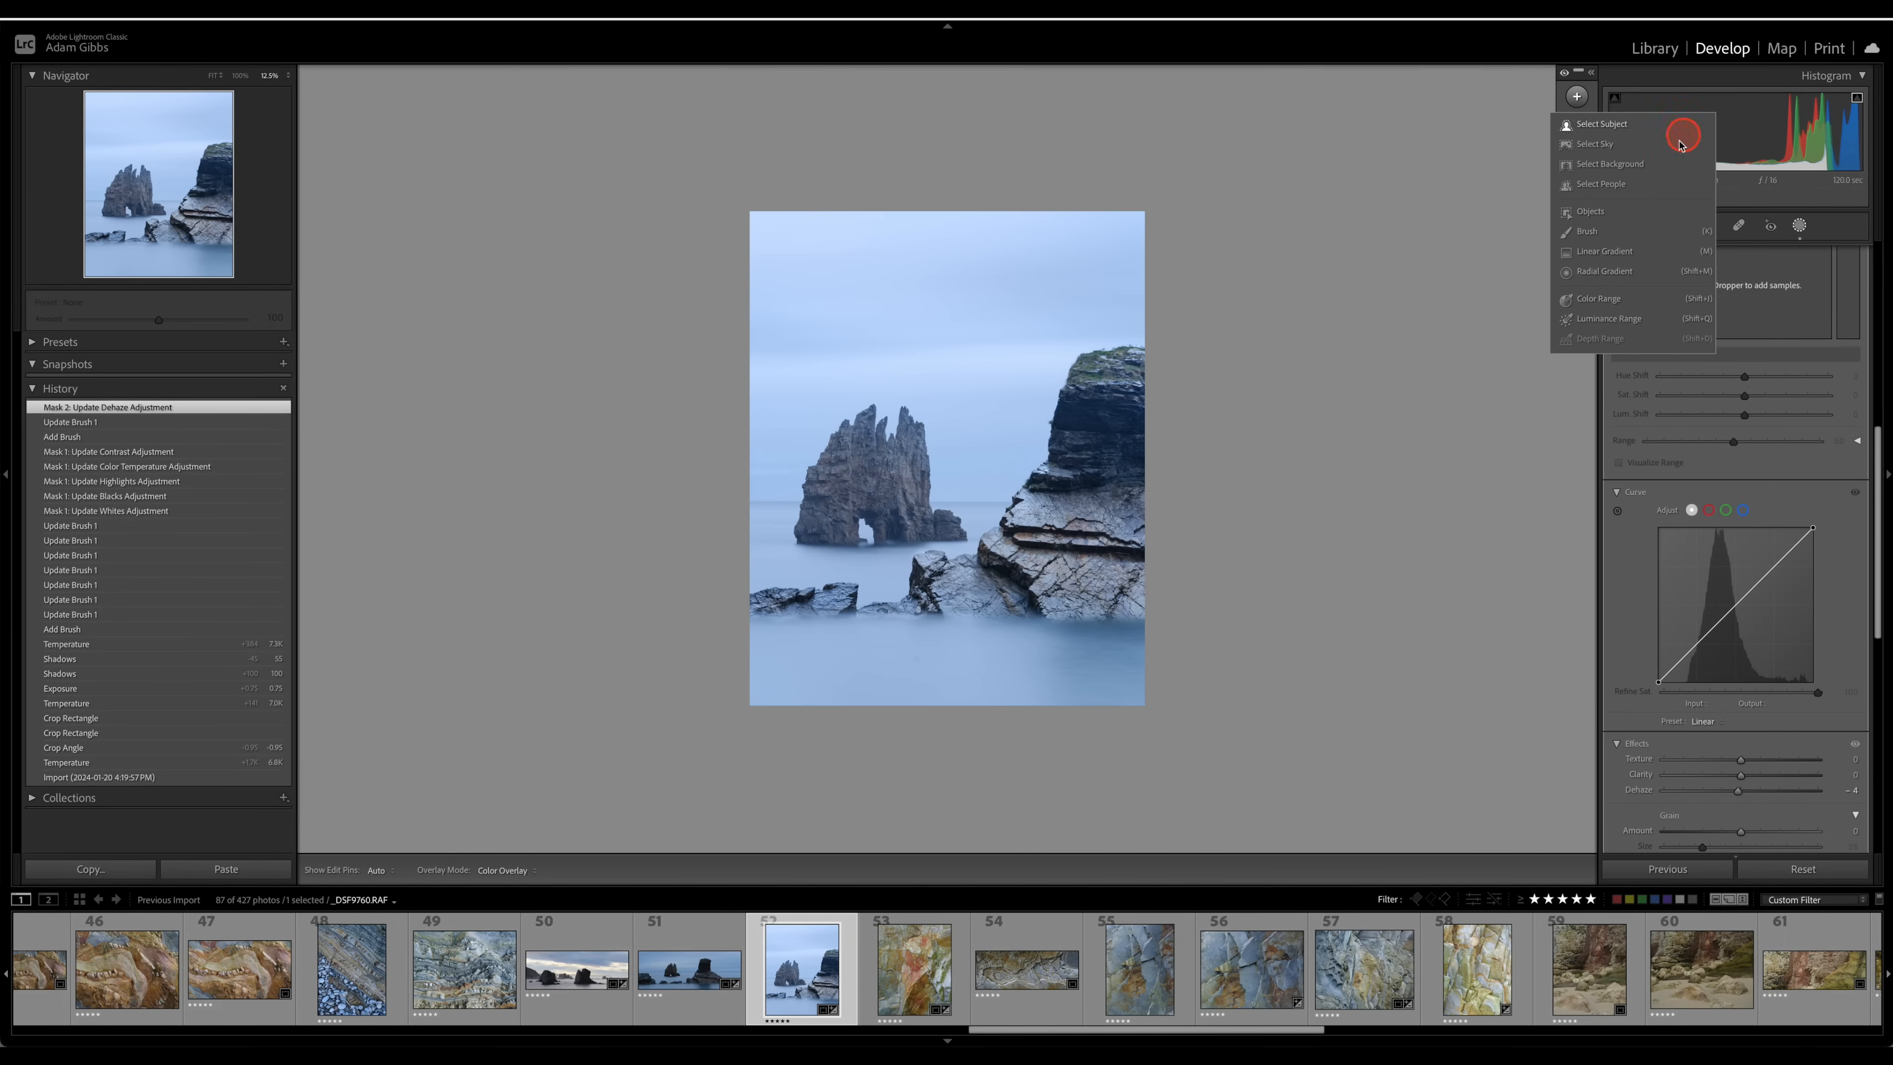
{"action": "left_click", "coordinate": [1605, 252]}
{"action": "left_click_drag", "start_coordinate": [949, 224], "coordinate": [949, 531]}
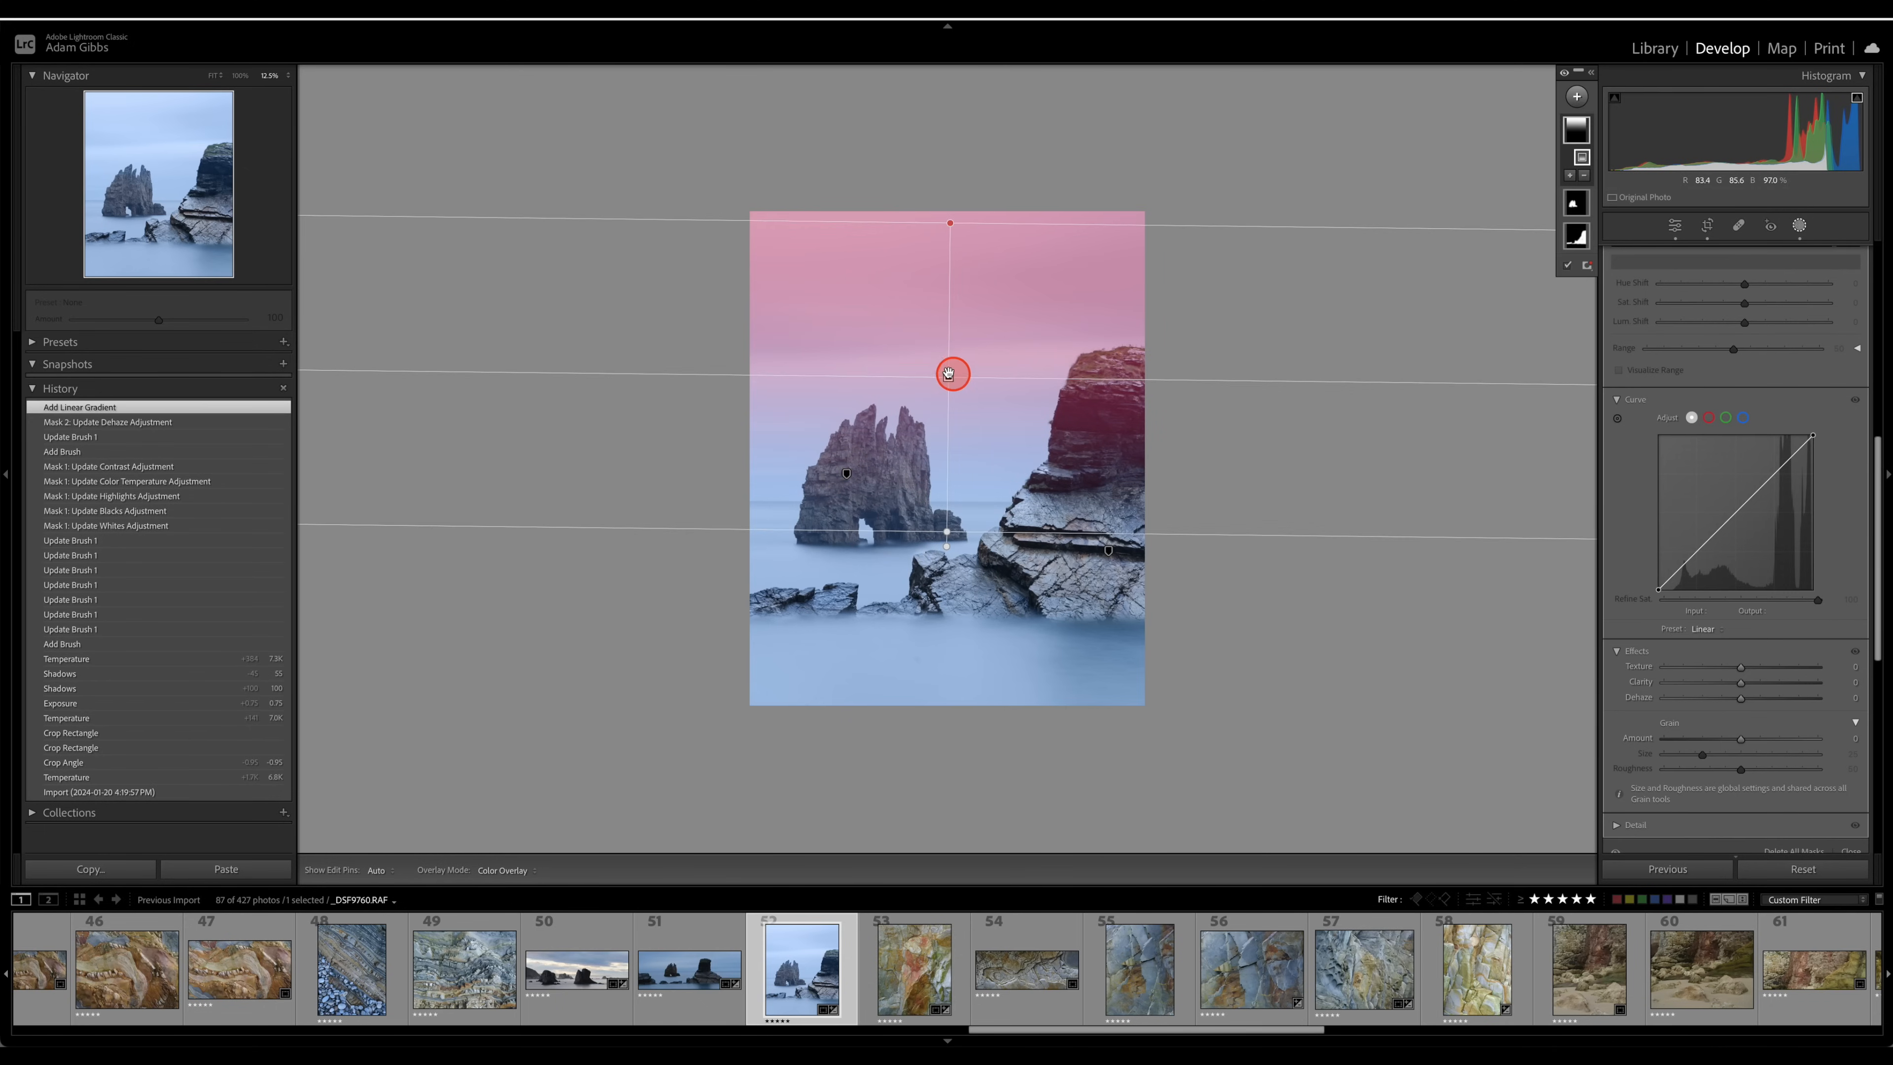
{"action": "left_click_drag", "start_coordinate": [951, 373], "coordinate": [940, 295]}
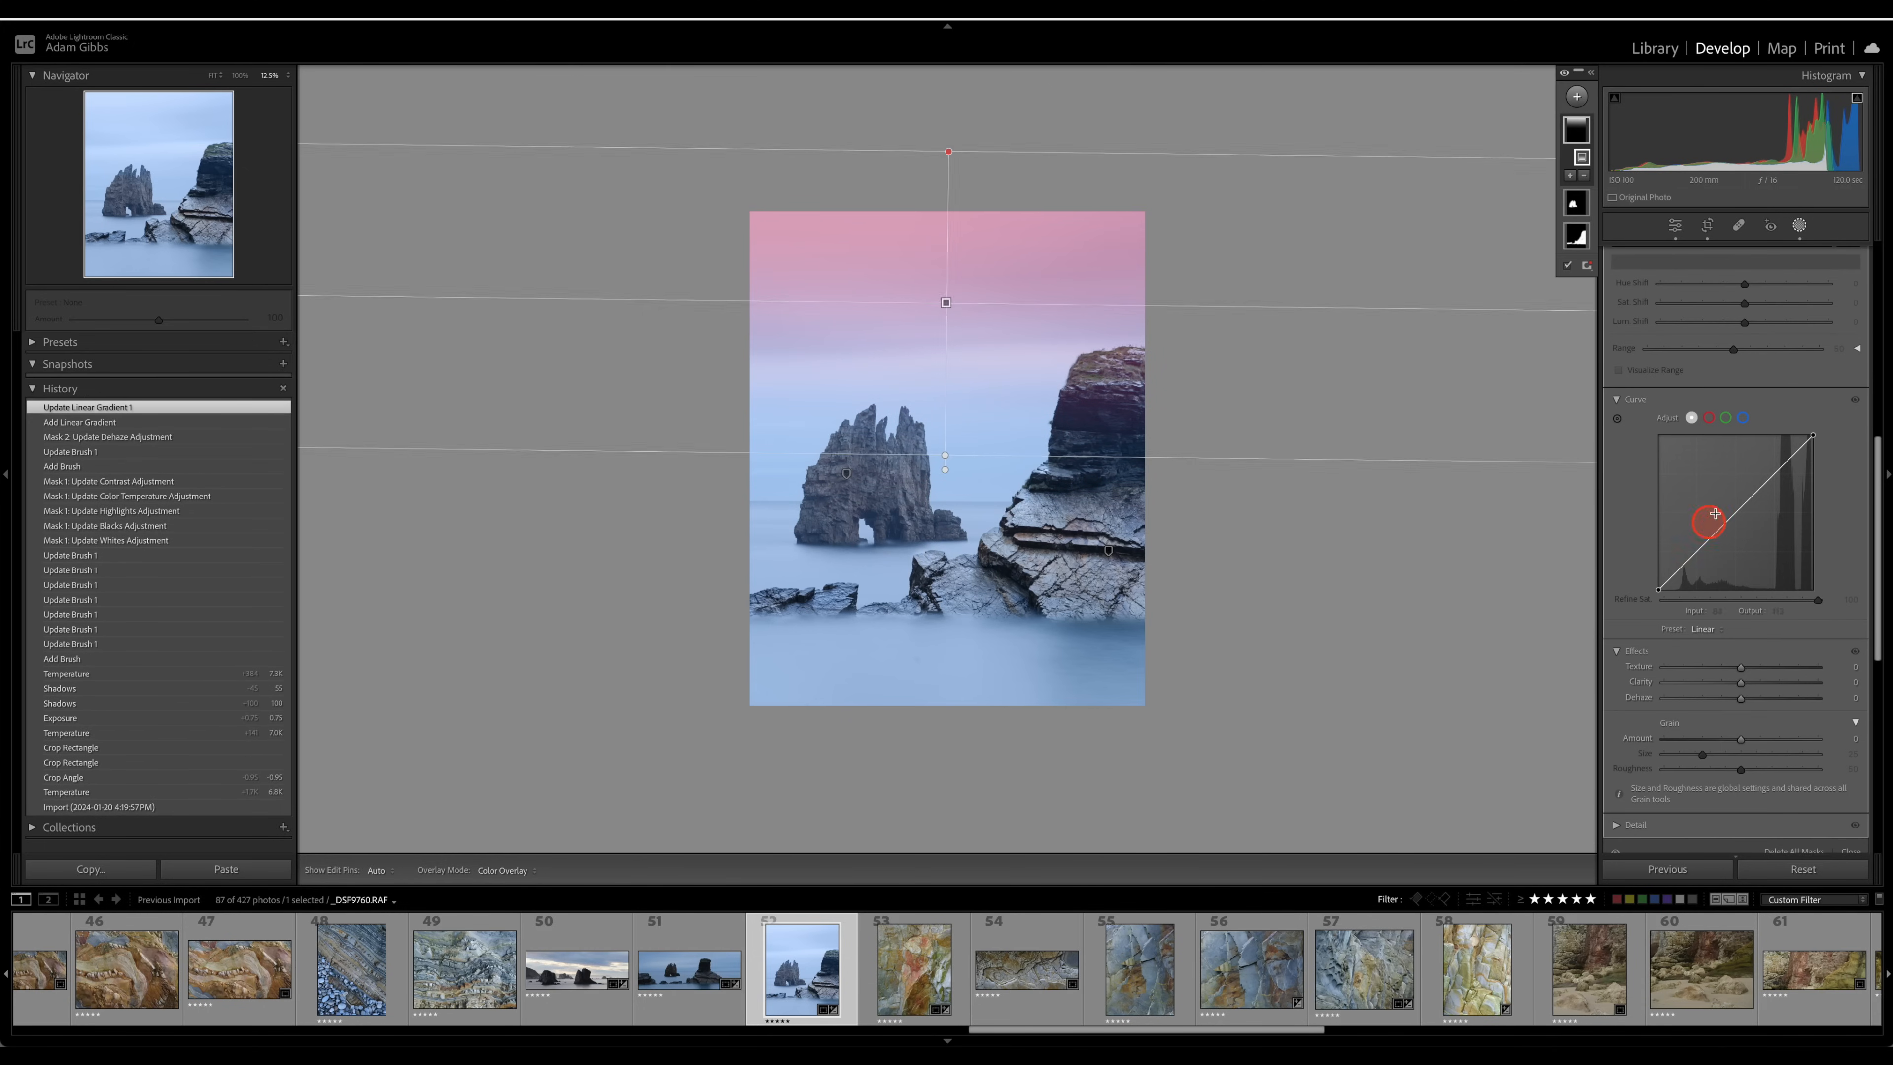
- Darken the sky gradient by pulling its point curve down to input 188, output 166
{"action": "scroll", "coordinate": [1755, 372], "scroll_direction": "up", "scroll_amount": 10}
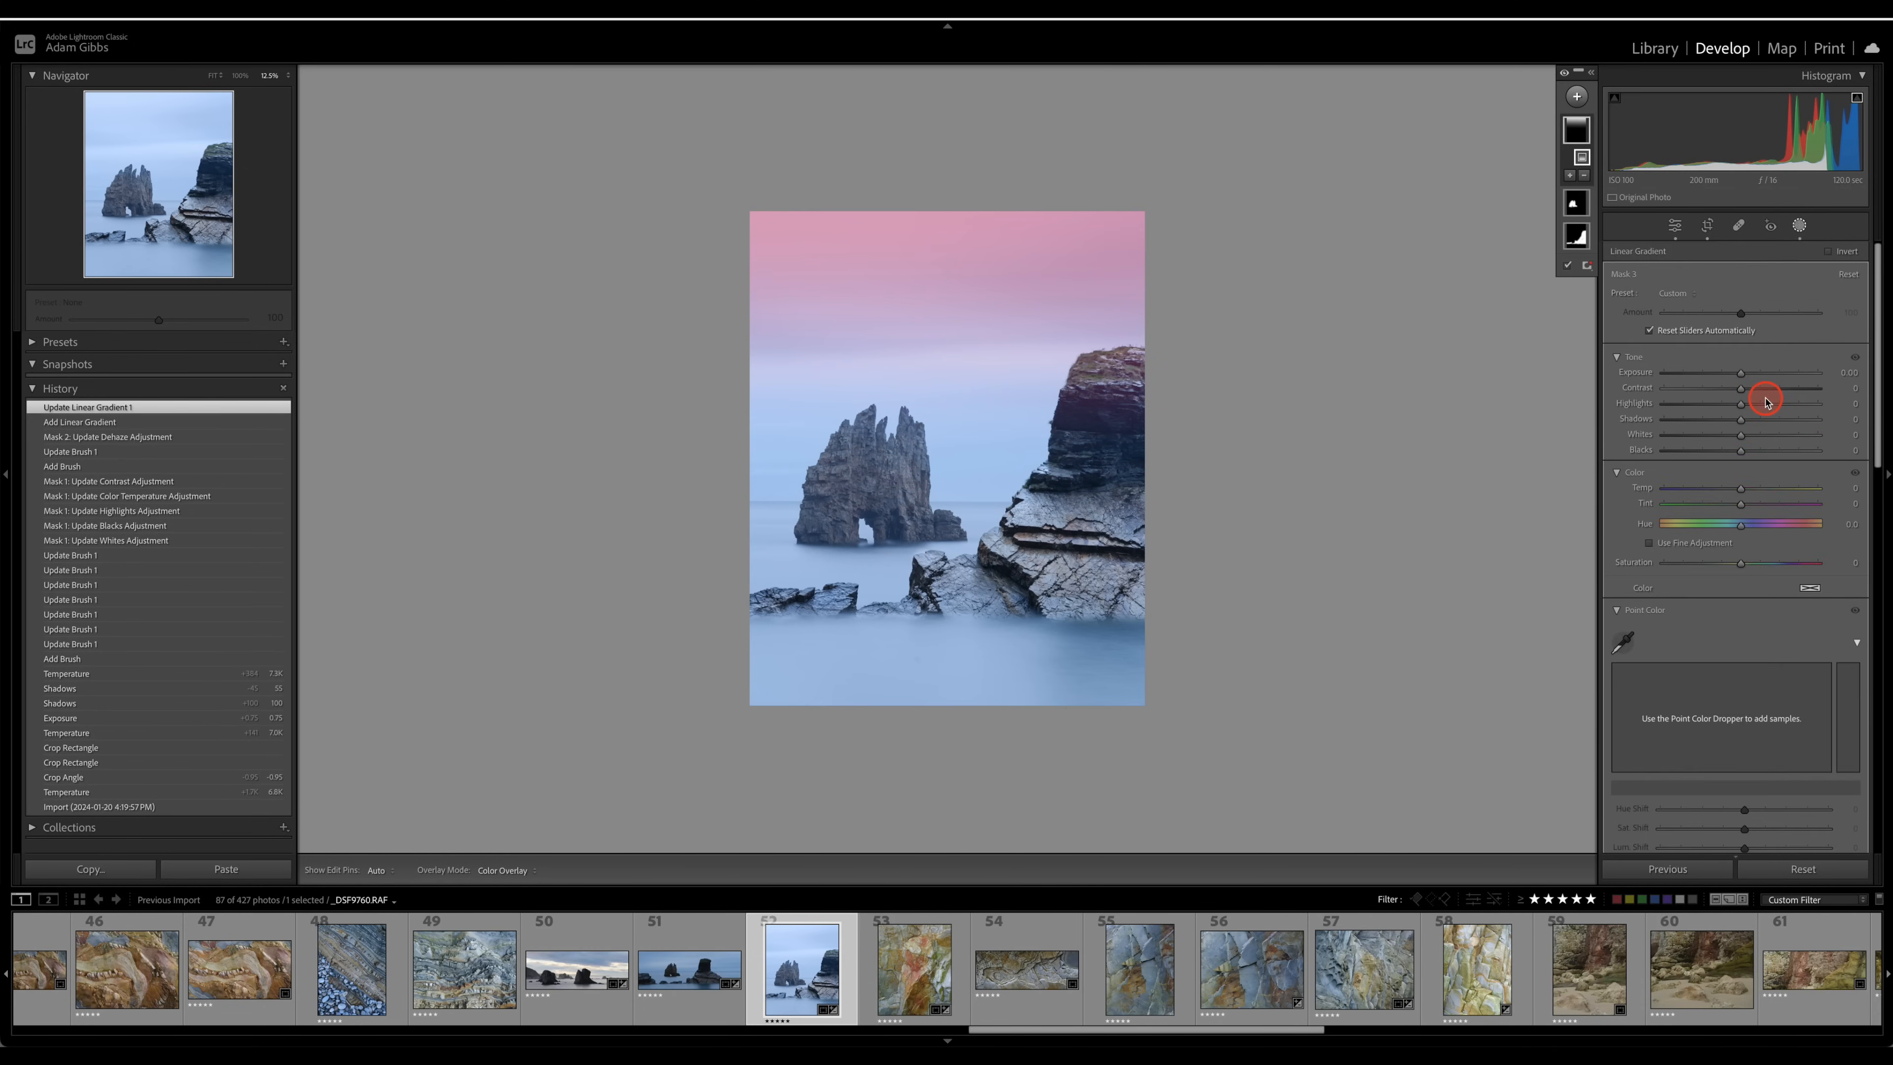
{"action": "scroll", "coordinate": [1748, 630], "scroll_direction": "down", "scroll_amount": 6}
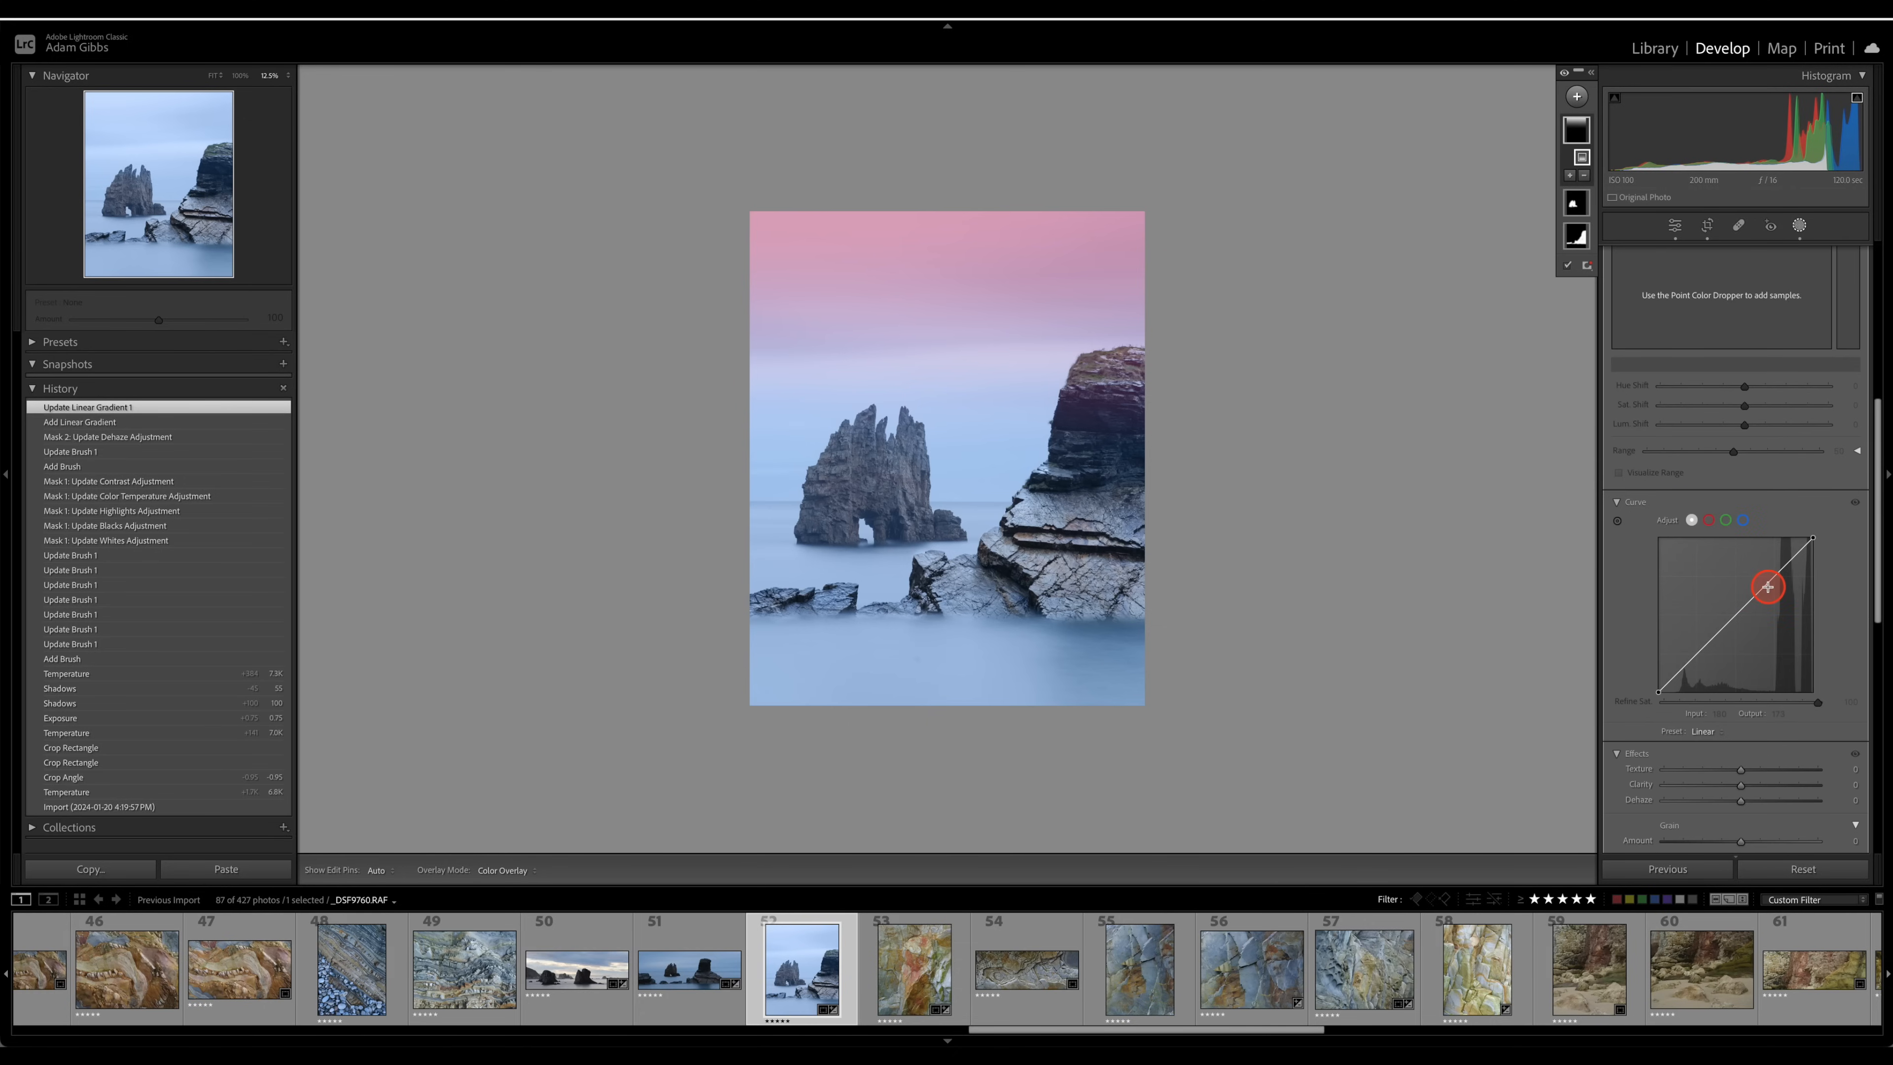
{"action": "left_click_drag", "start_coordinate": [1768, 587], "coordinate": [1774, 593]}
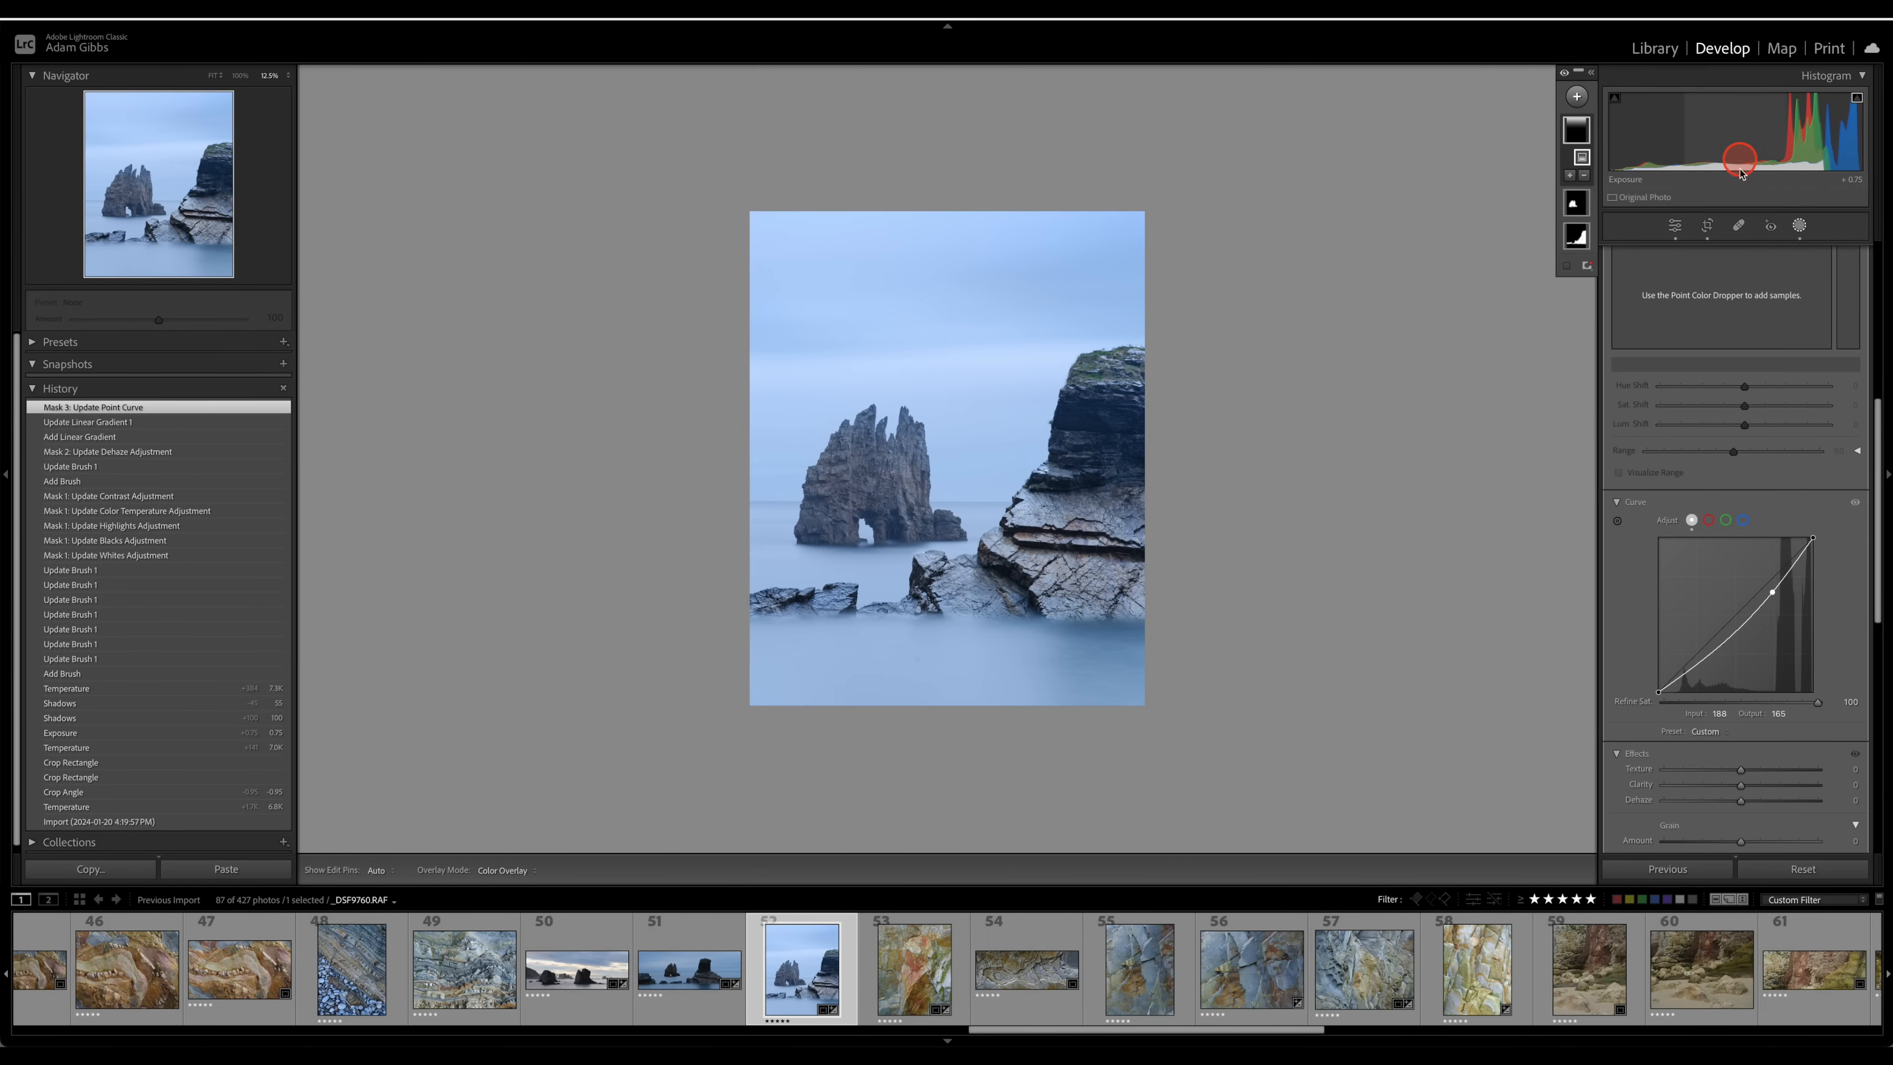
- Add a radial gradient mask over the sky's upper-left corner and darken it with a curve point at input 163, output 138
{"action": "left_click", "coordinate": [1578, 97]}
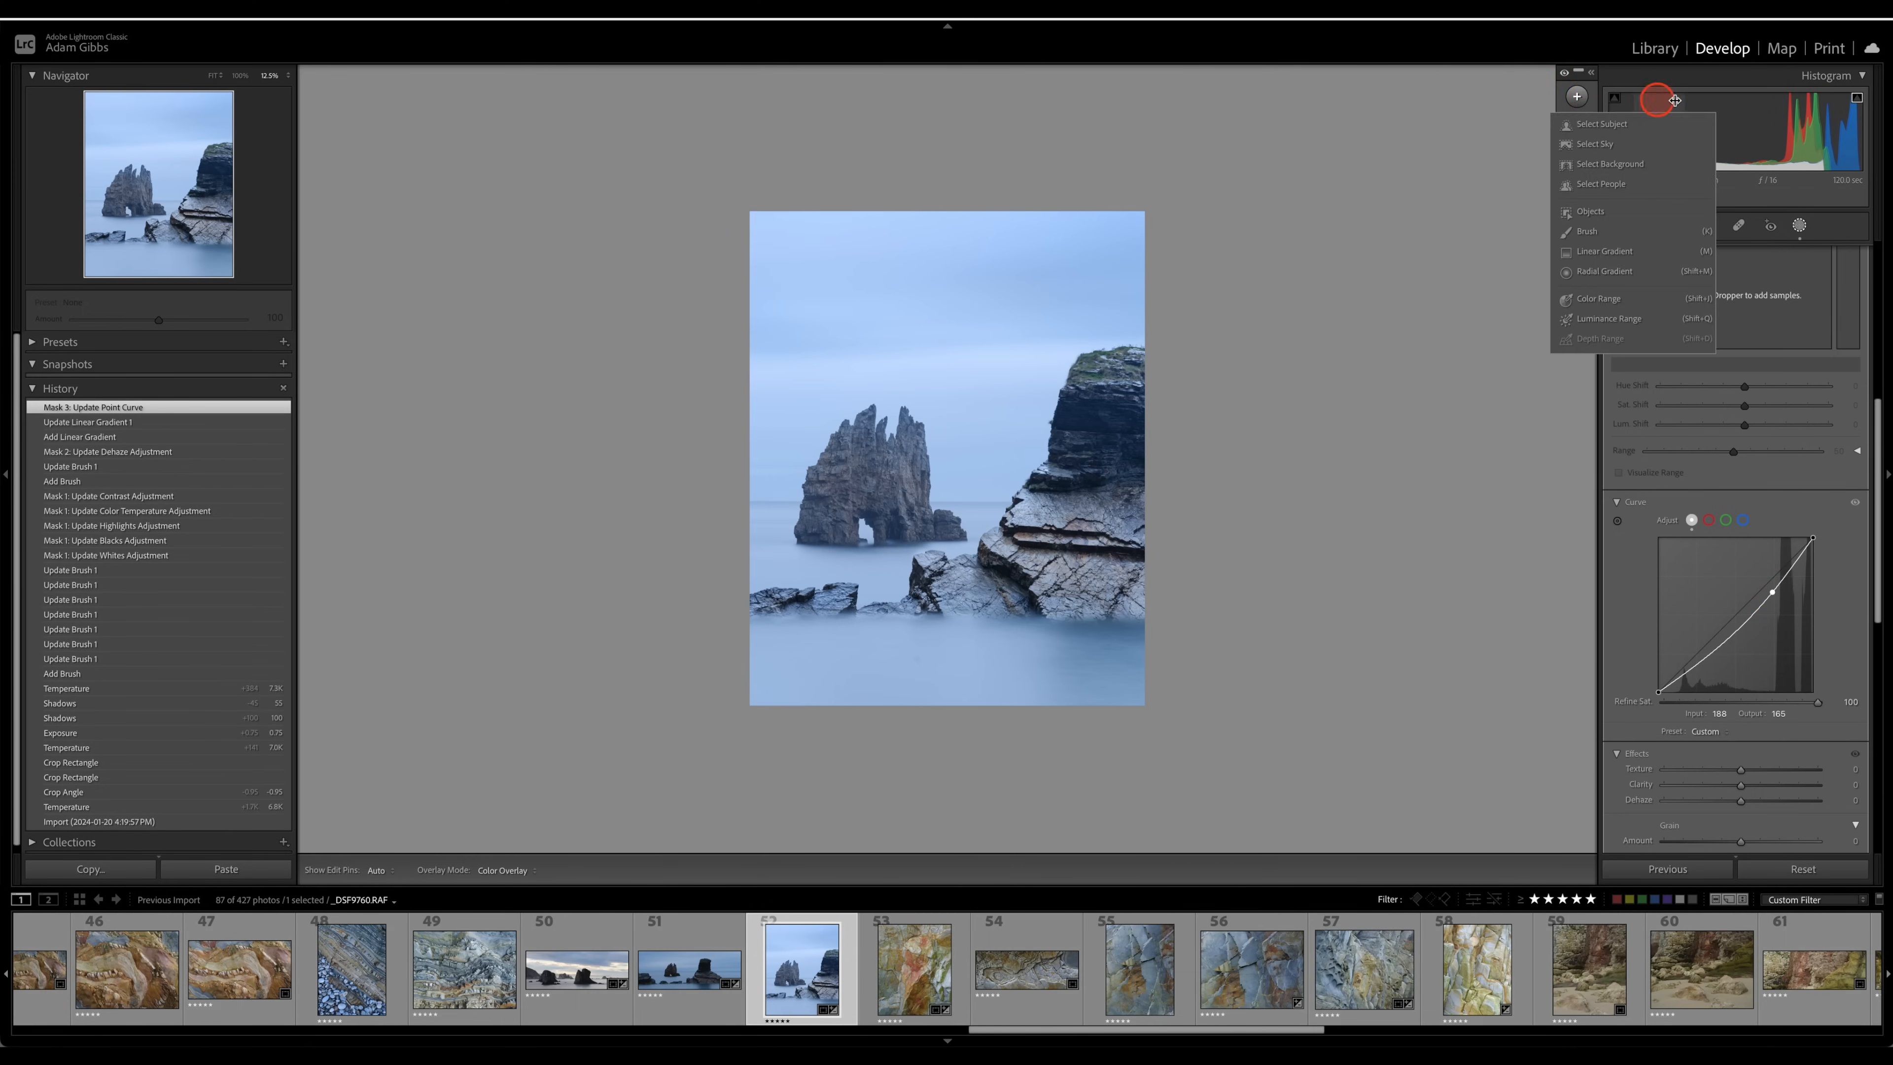
{"action": "left_click", "coordinate": [1597, 272]}
{"action": "left_click_drag", "start_coordinate": [696, 166], "coordinate": [1069, 346]}
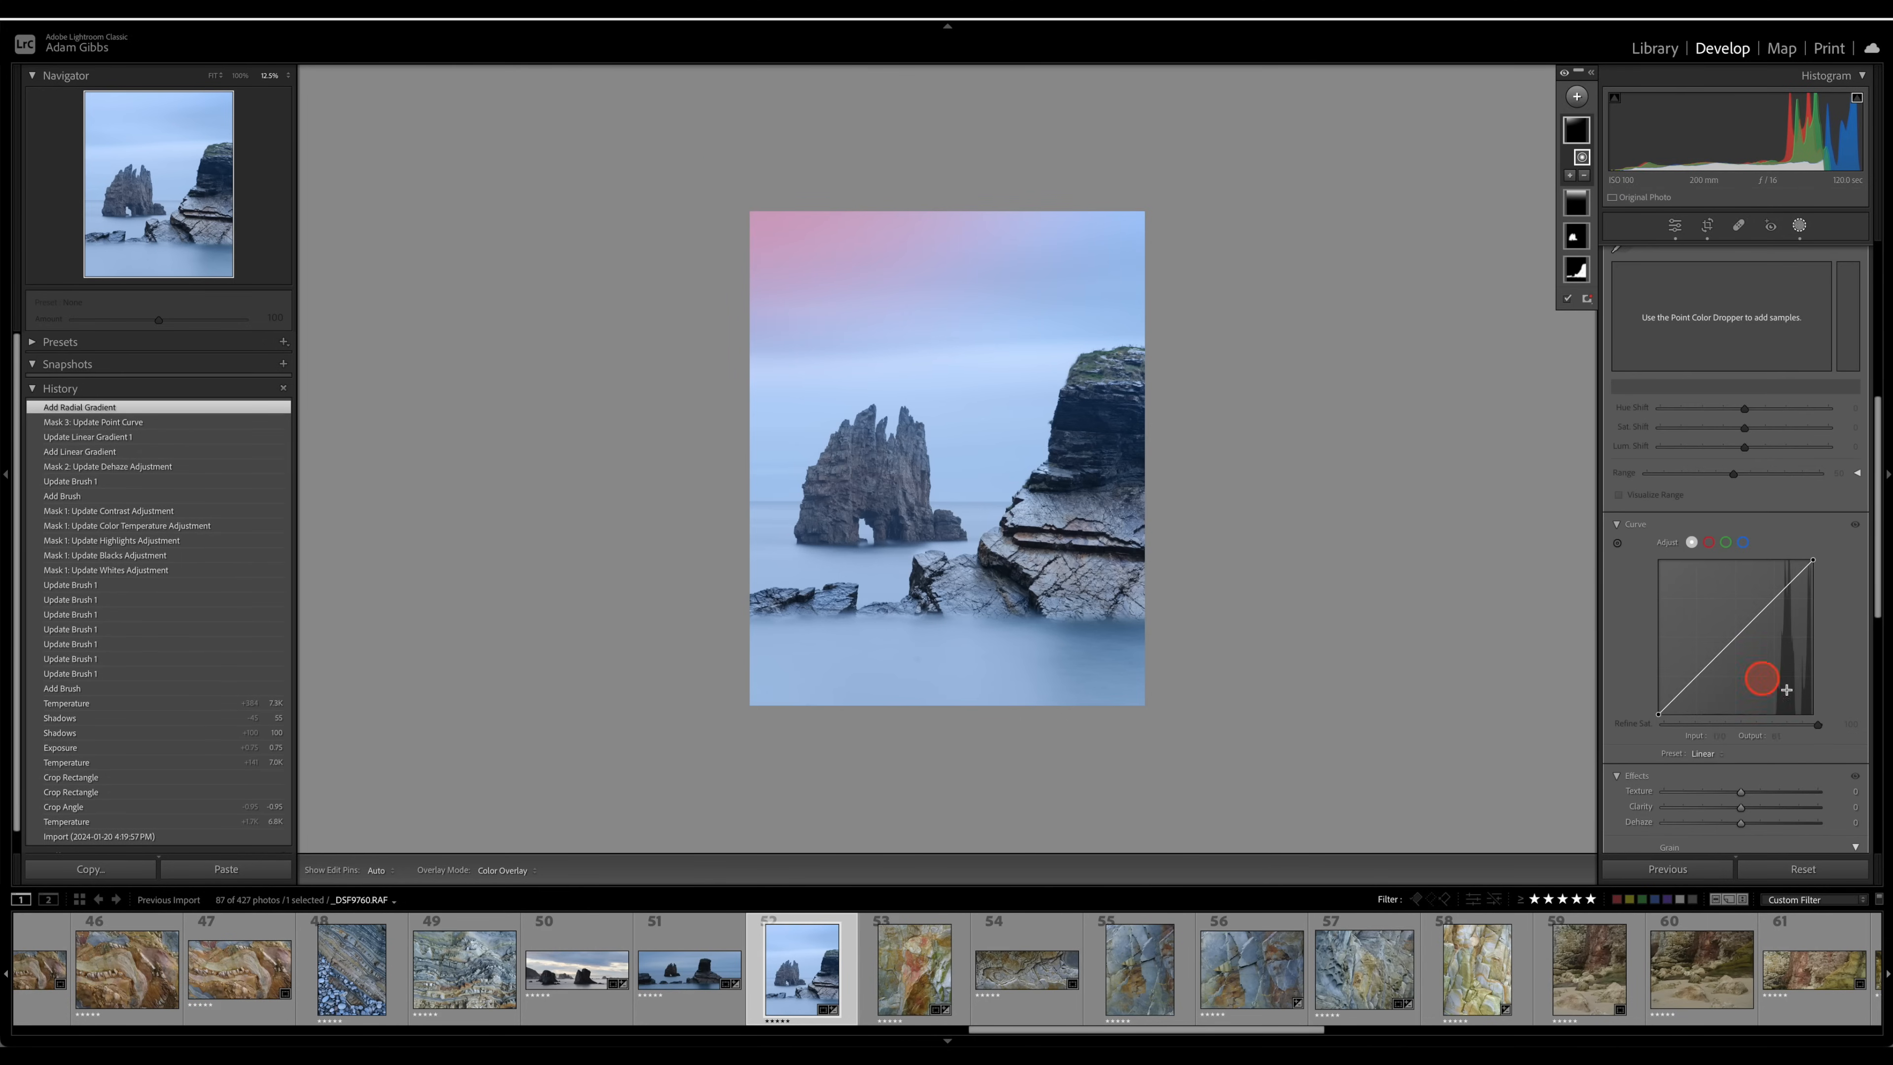
{"action": "left_click_drag", "start_coordinate": [1757, 627], "coordinate": [1759, 632]}
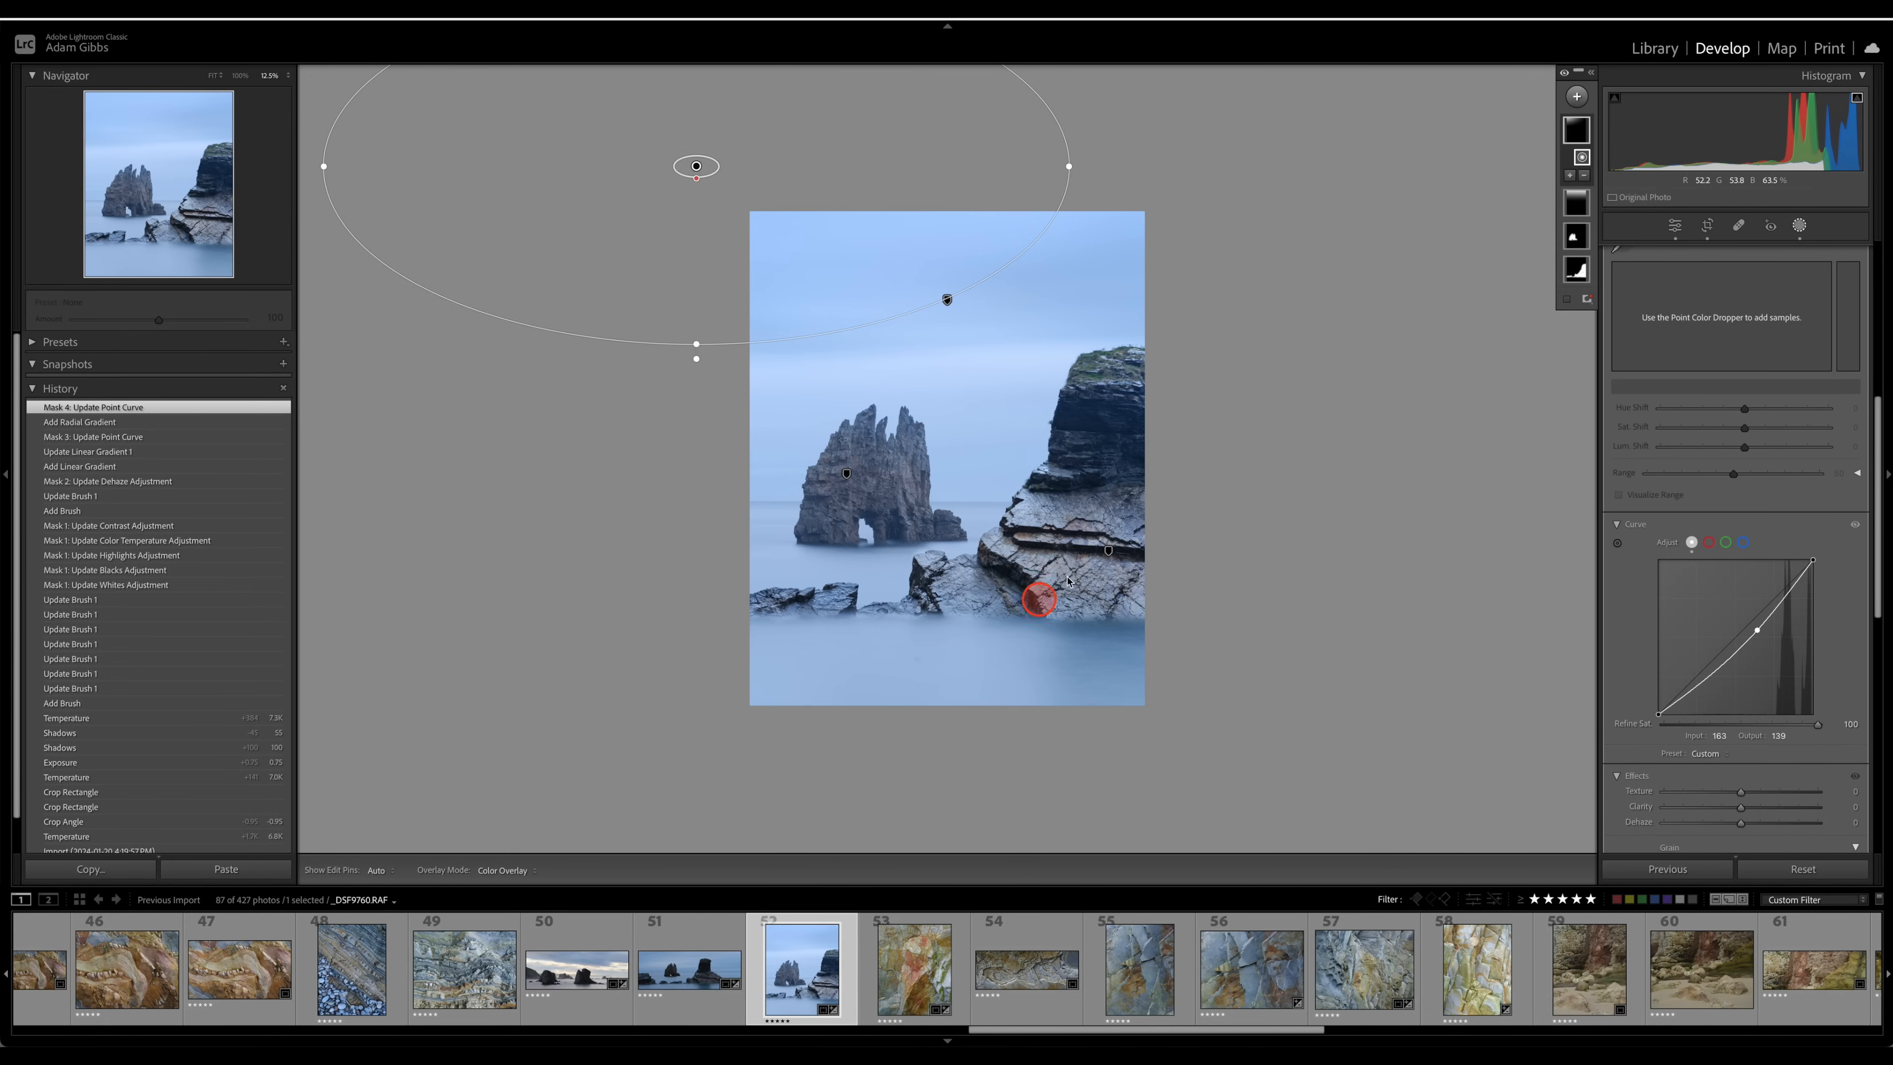
- Add a linear gradient mask rising from below the photo over the foreground water, and pull its point curve down to darken it
{"action": "left_click", "coordinate": [1577, 98]}
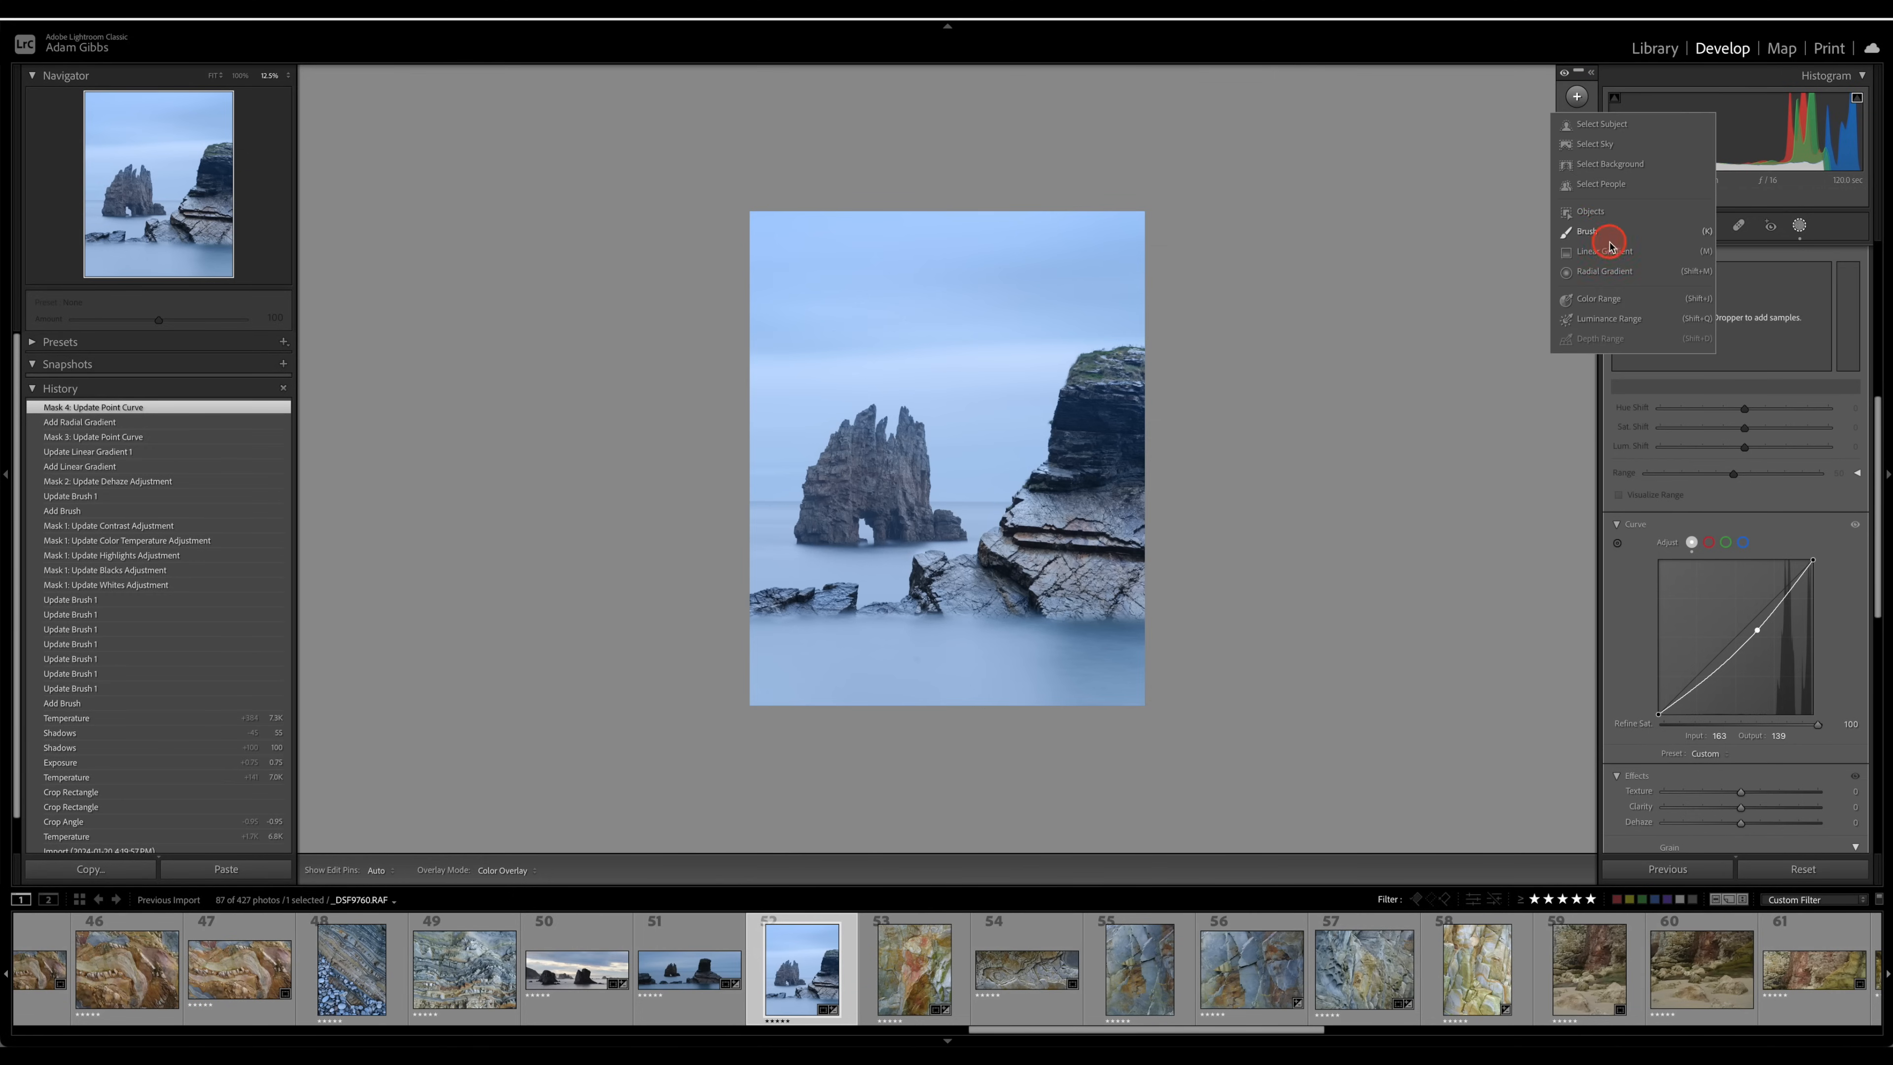
{"action": "left_click", "coordinate": [1602, 254]}
{"action": "left_click_drag", "start_coordinate": [951, 788], "coordinate": [960, 611]}
{"action": "left_click", "coordinate": [1702, 325]}
{"action": "left_click", "coordinate": [1780, 690]}
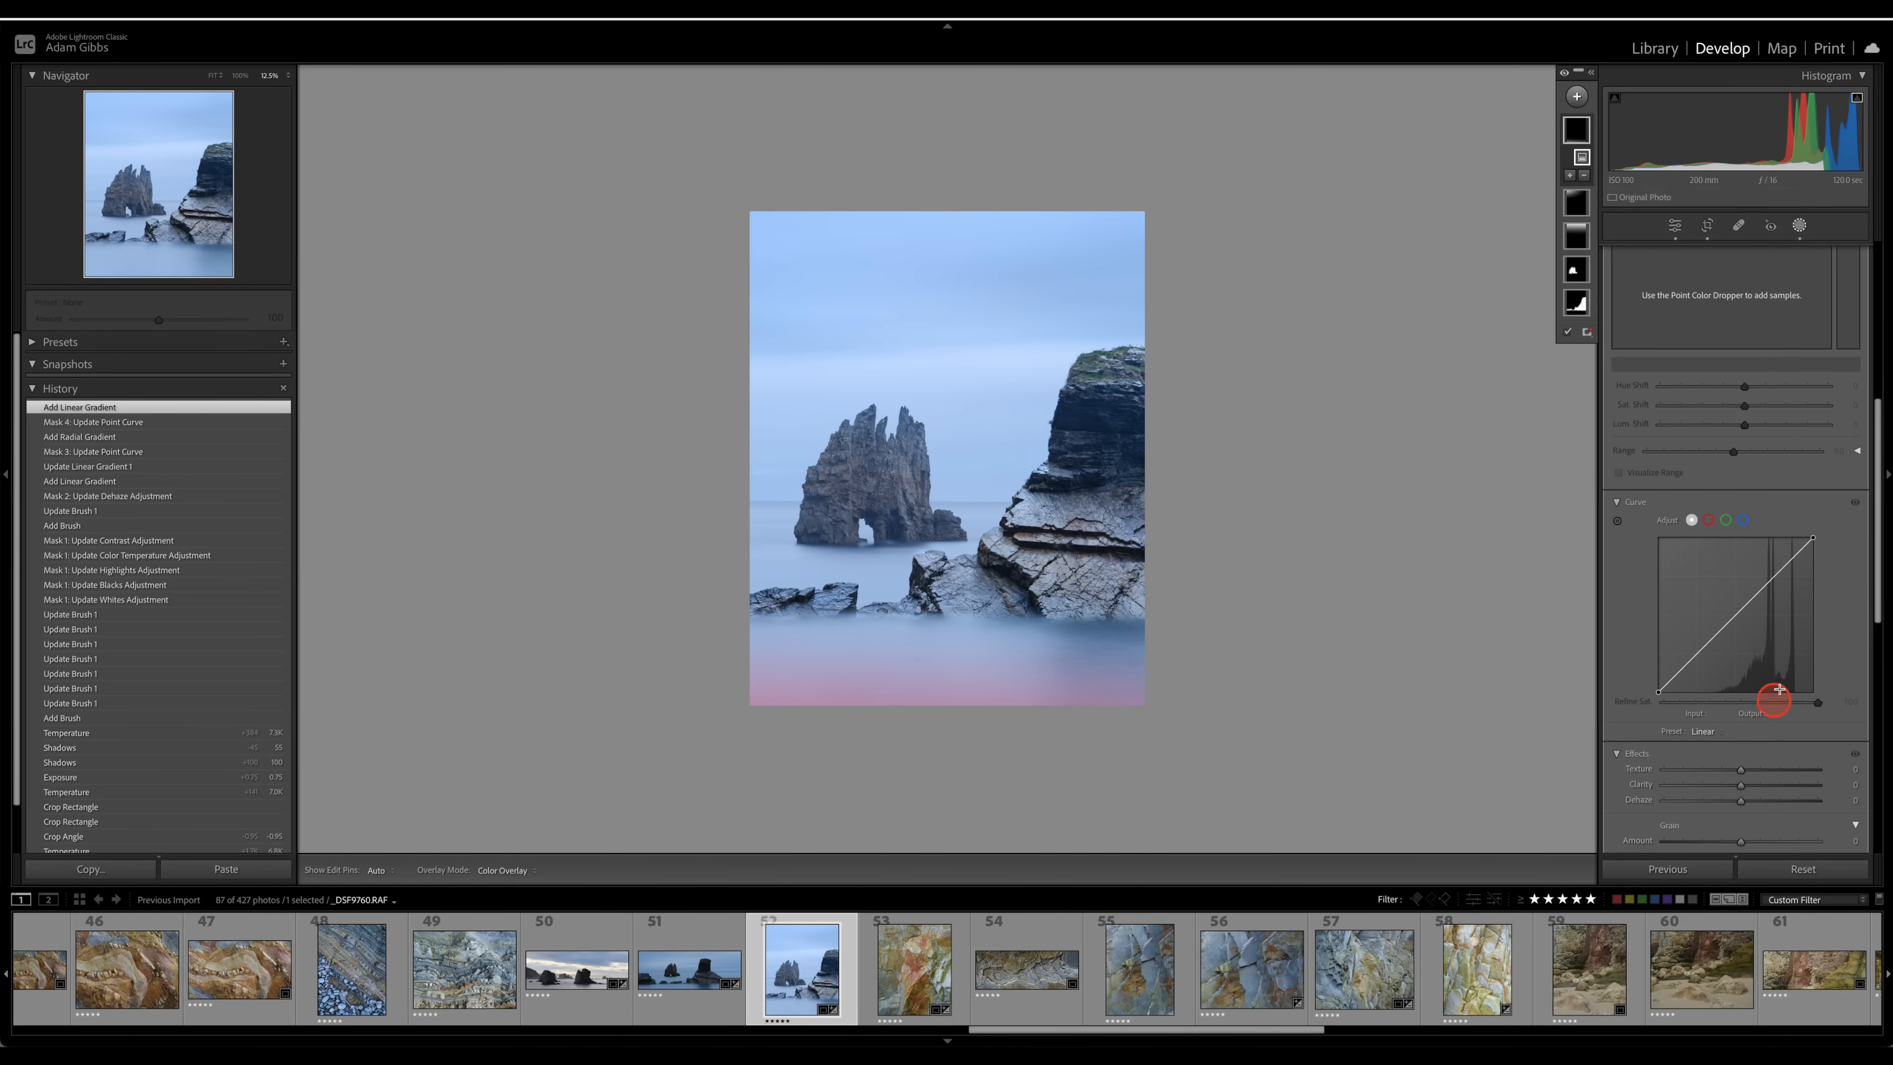
{"action": "left_click_drag", "start_coordinate": [1753, 611], "coordinate": [1759, 611]}
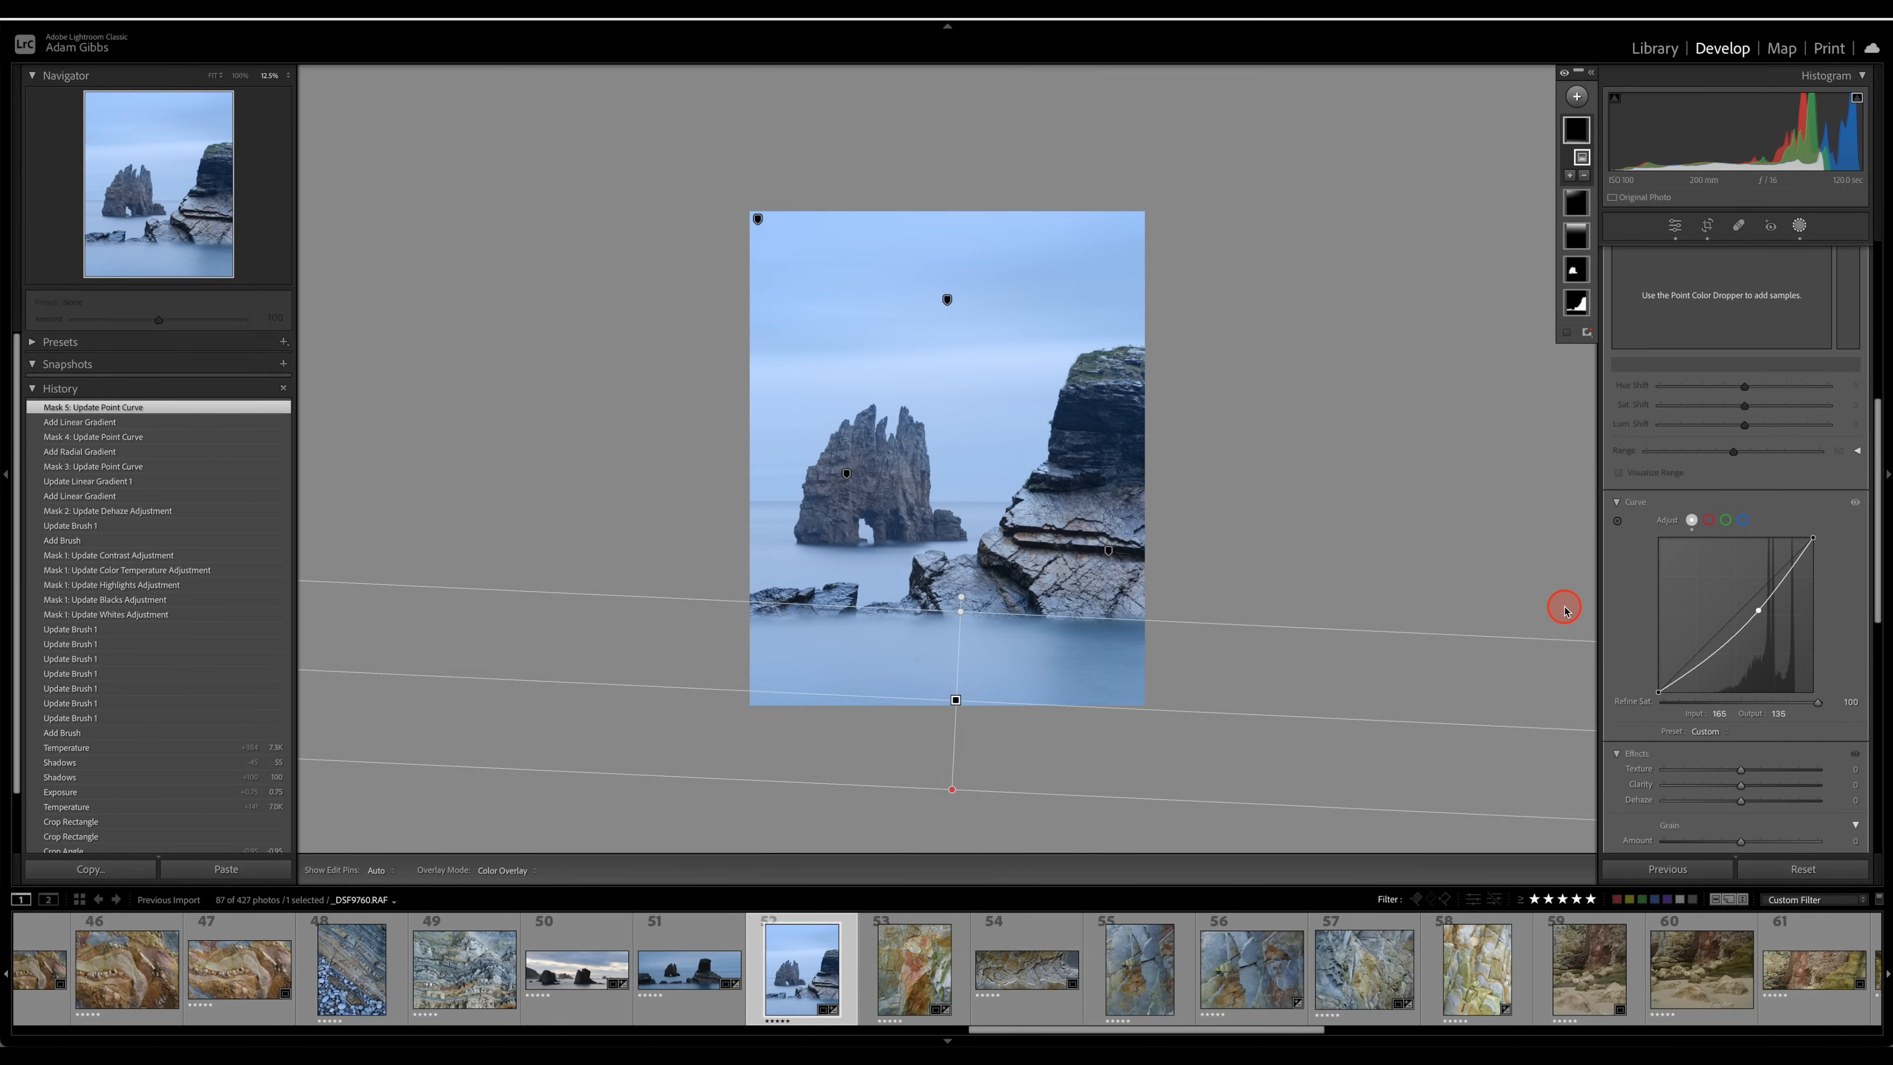
- Inspect the cliff and the sea stack at 100% for mask edges and rock detail
{"action": "left_click", "coordinate": [212, 75]}
{"action": "left_click", "coordinate": [240, 75]}
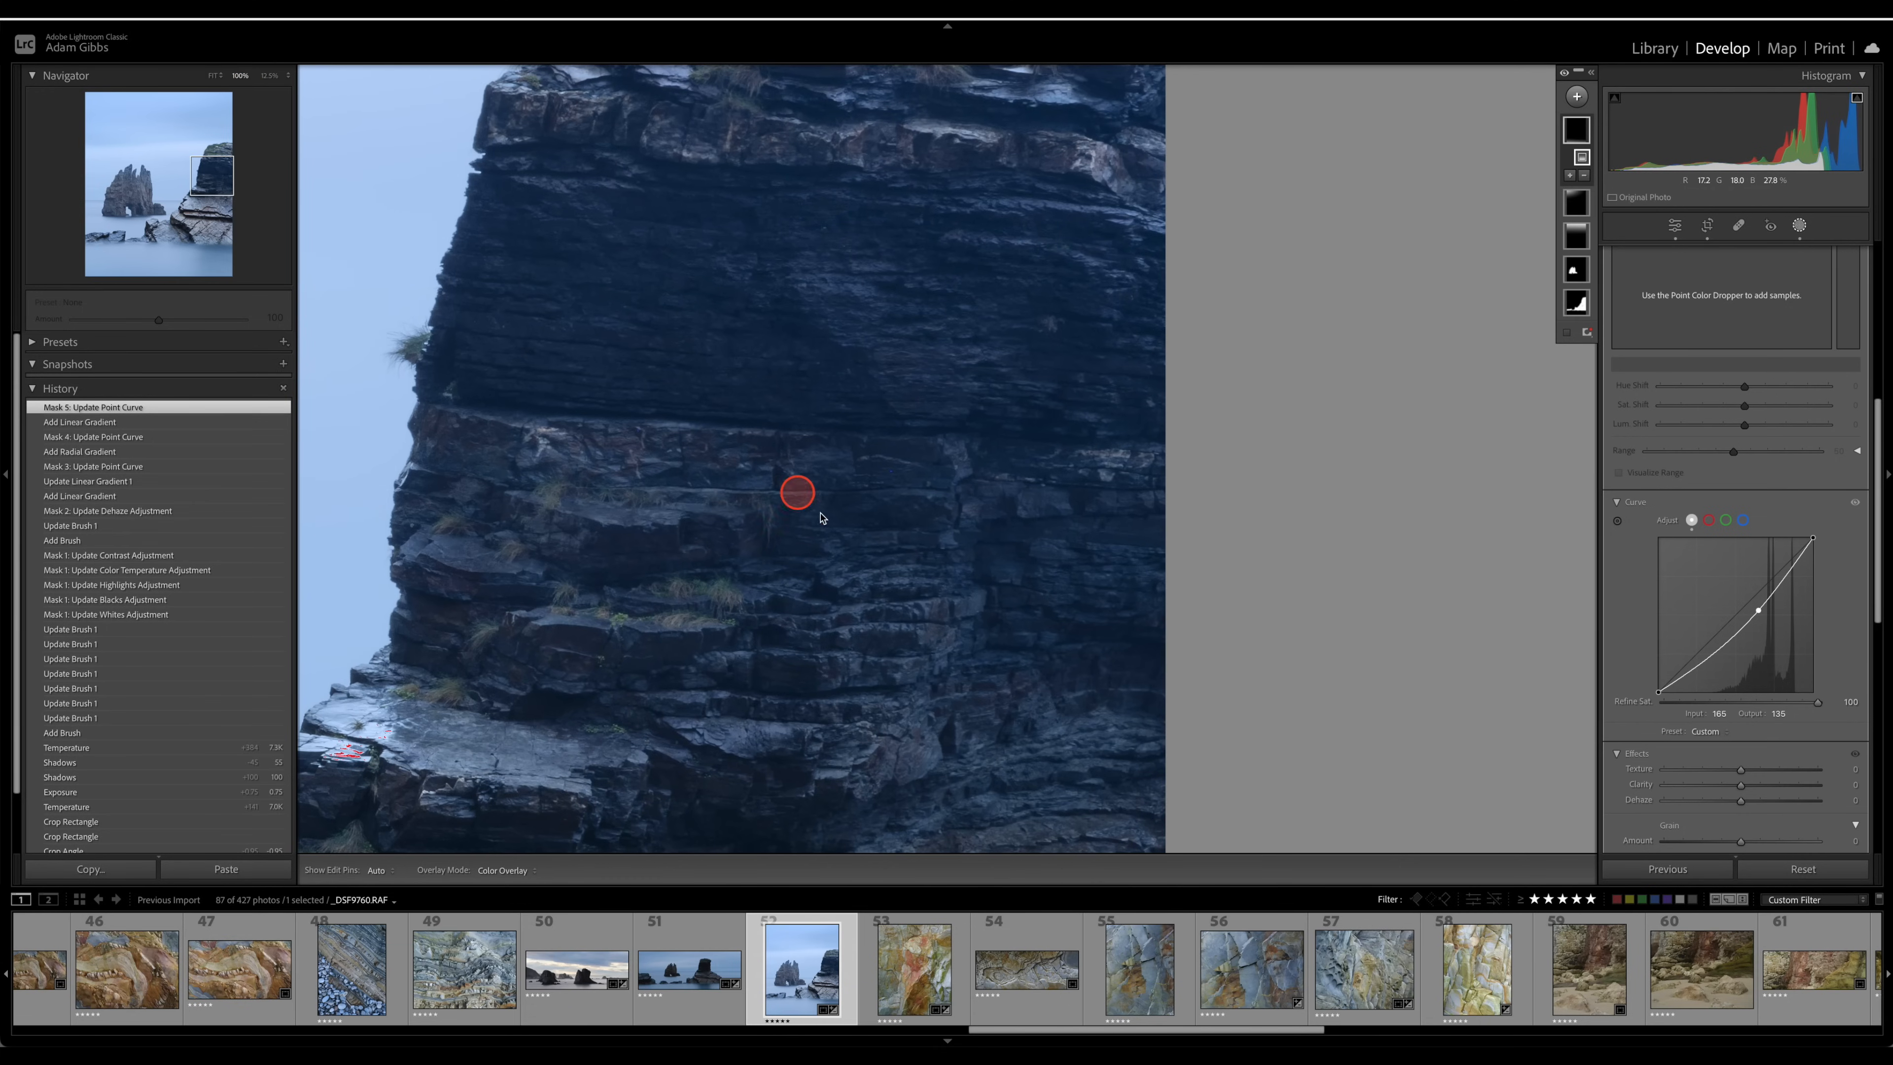
{"action": "left_click_drag", "start_coordinate": [216, 178], "coordinate": [147, 199]}
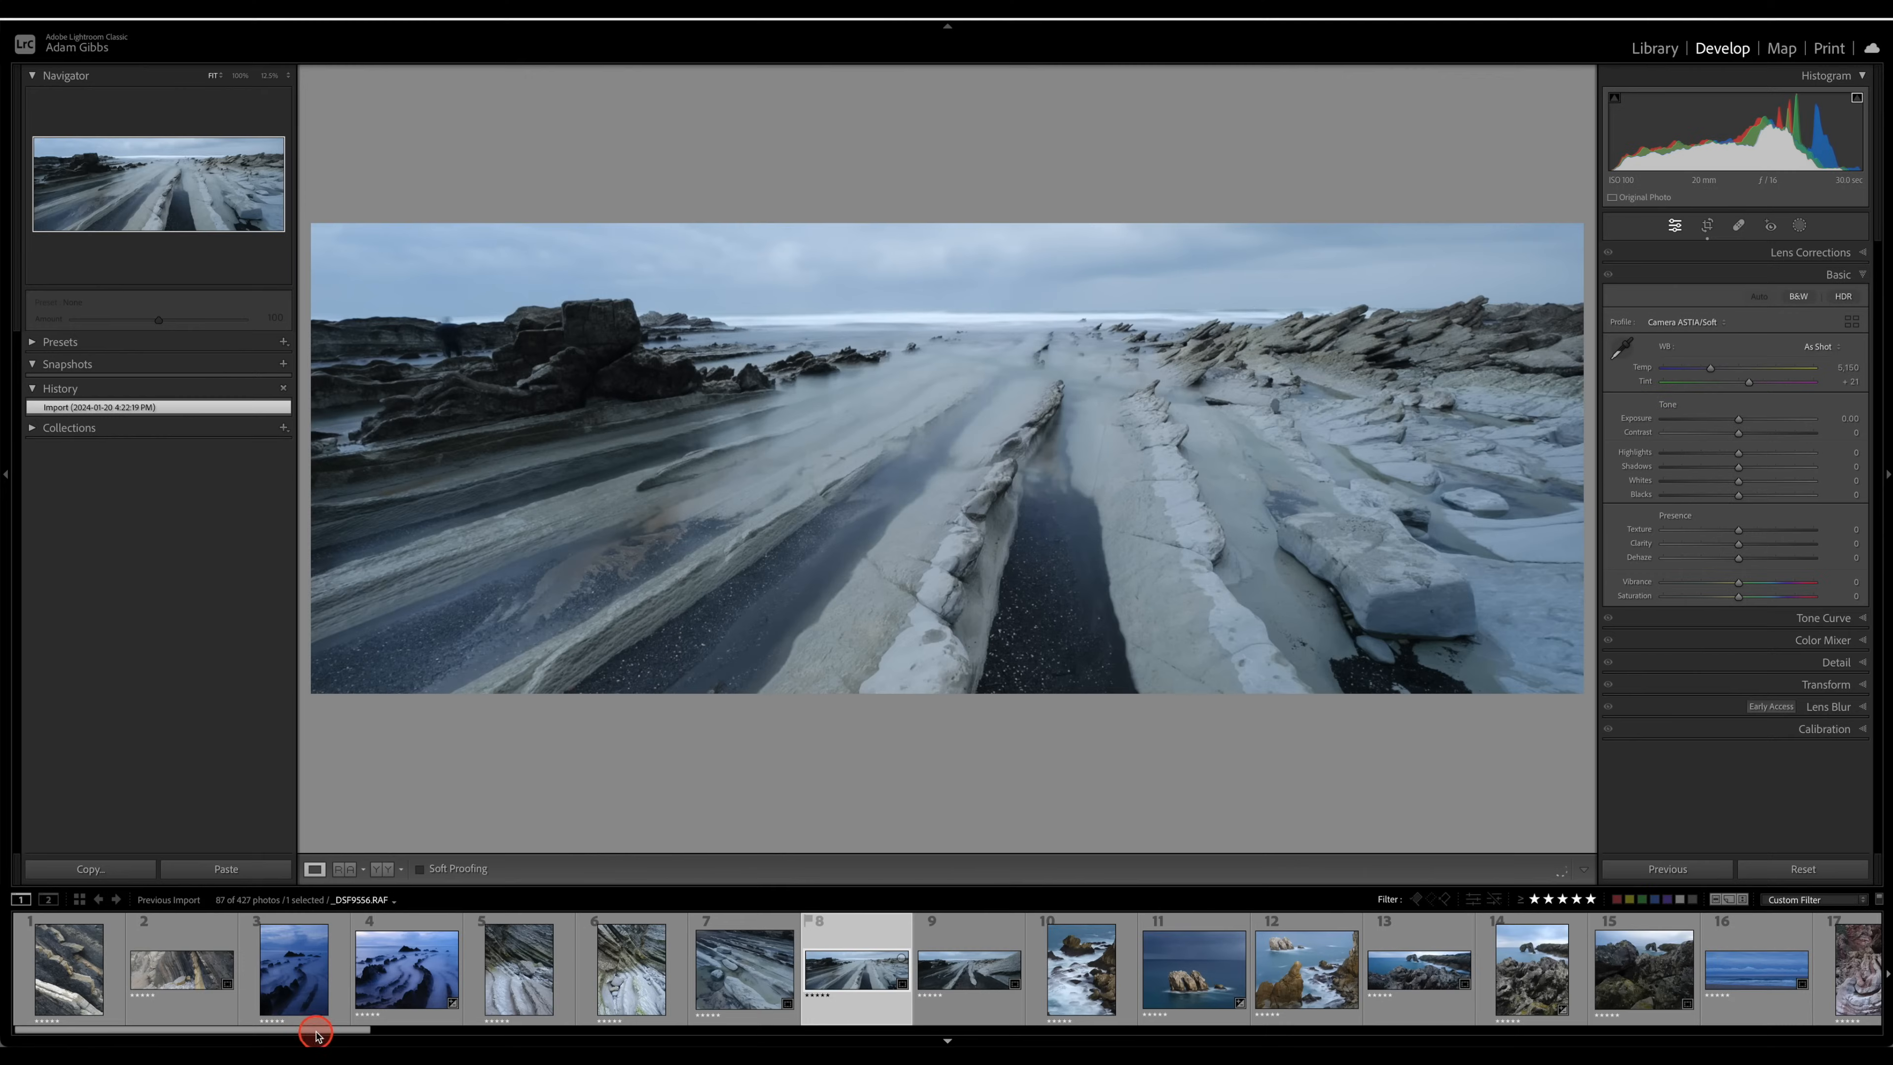
- Browse the filmstrip and open photo 16, the blue panoramic seascape with the cloud bank above the waves
{"action": "left_click_drag", "start_coordinate": [317, 1032], "coordinate": [468, 1033]}
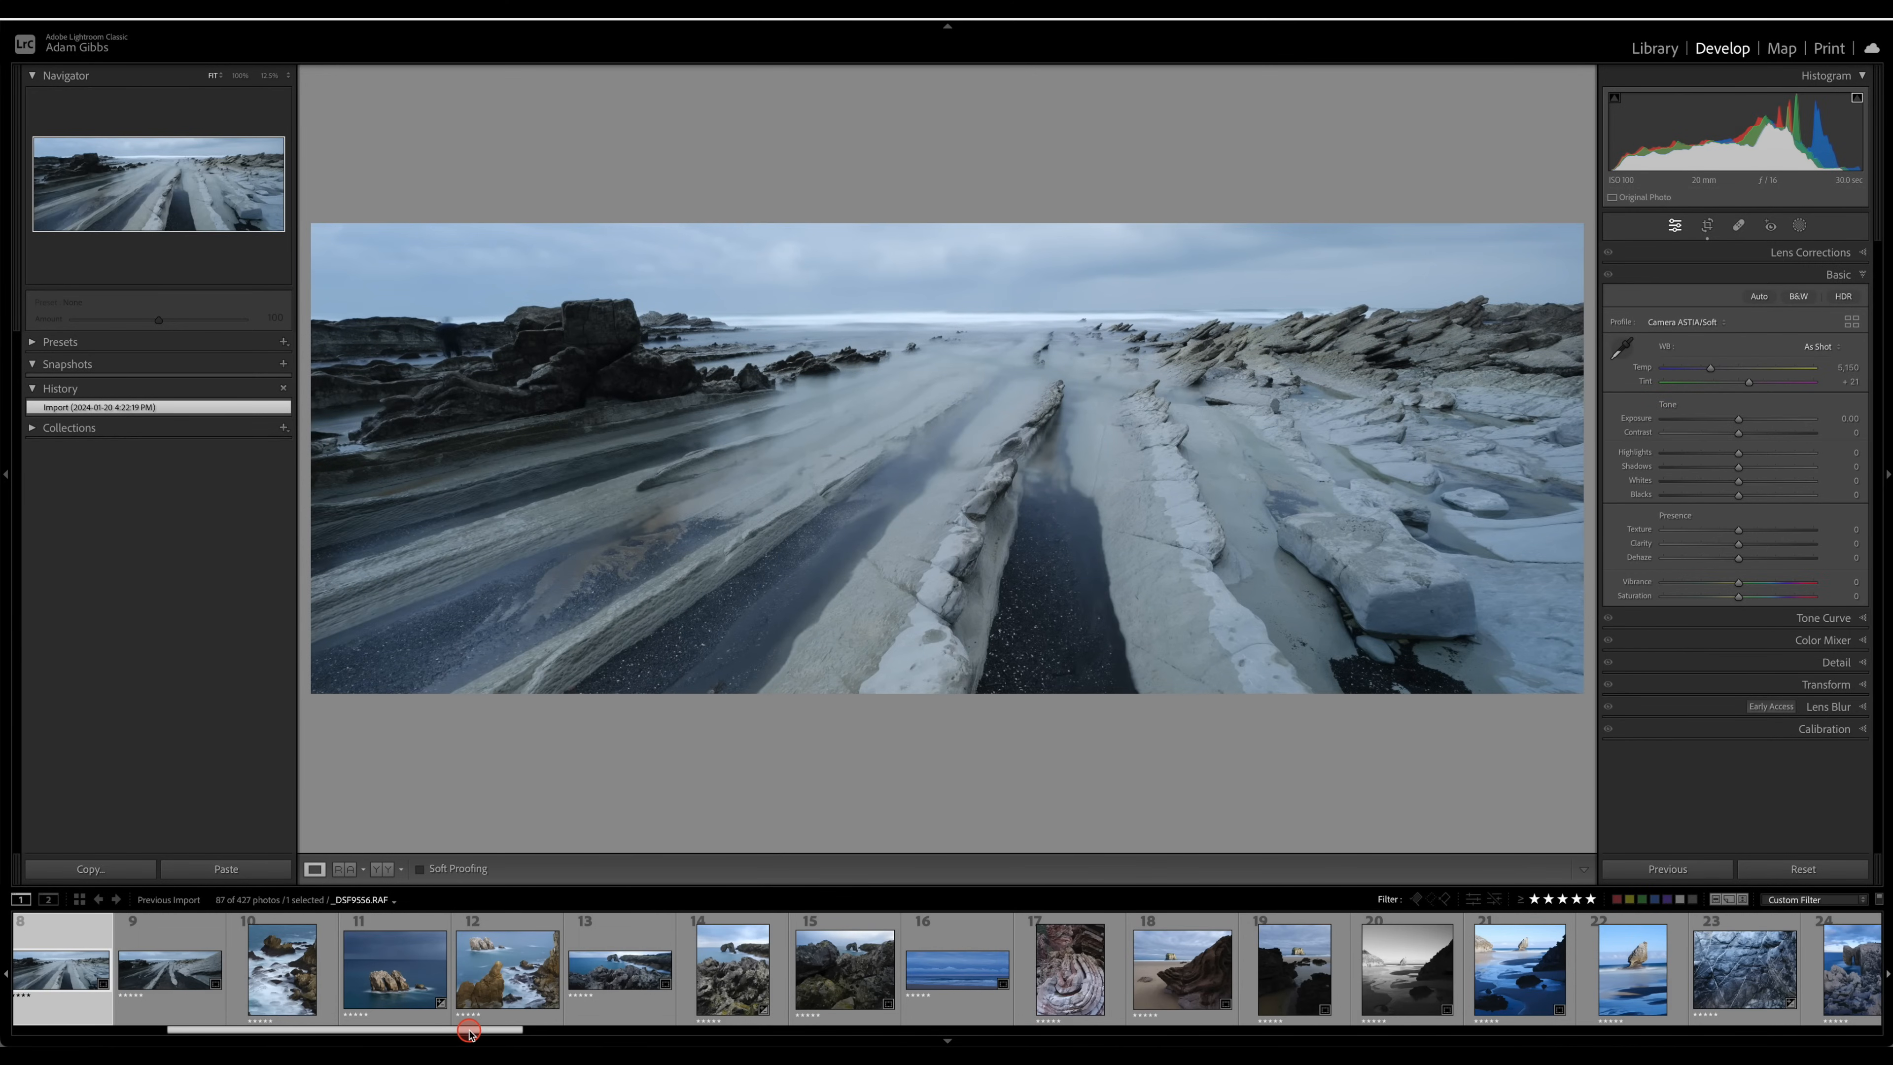
{"action": "left_click_drag", "start_coordinate": [469, 1033], "coordinate": [527, 1032]}
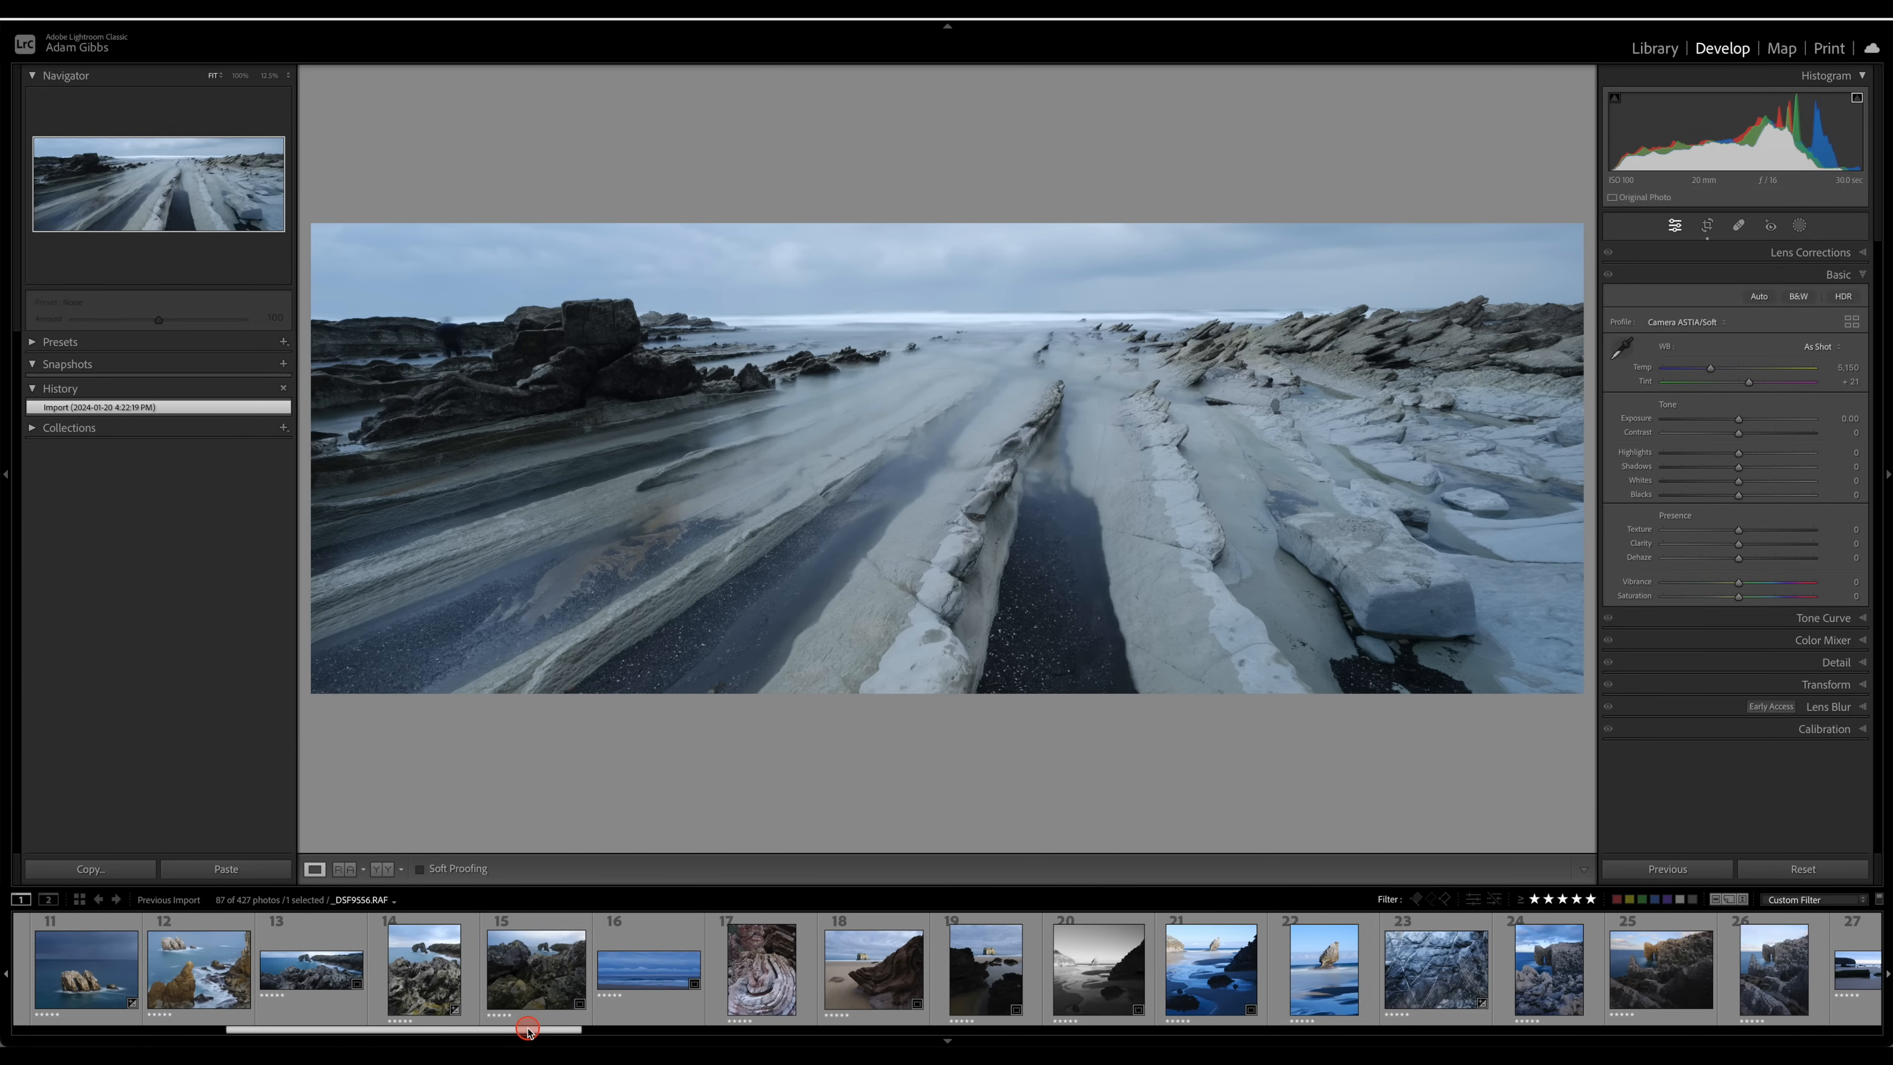
{"action": "left_click_drag", "start_coordinate": [527, 1032], "coordinate": [559, 1037]}
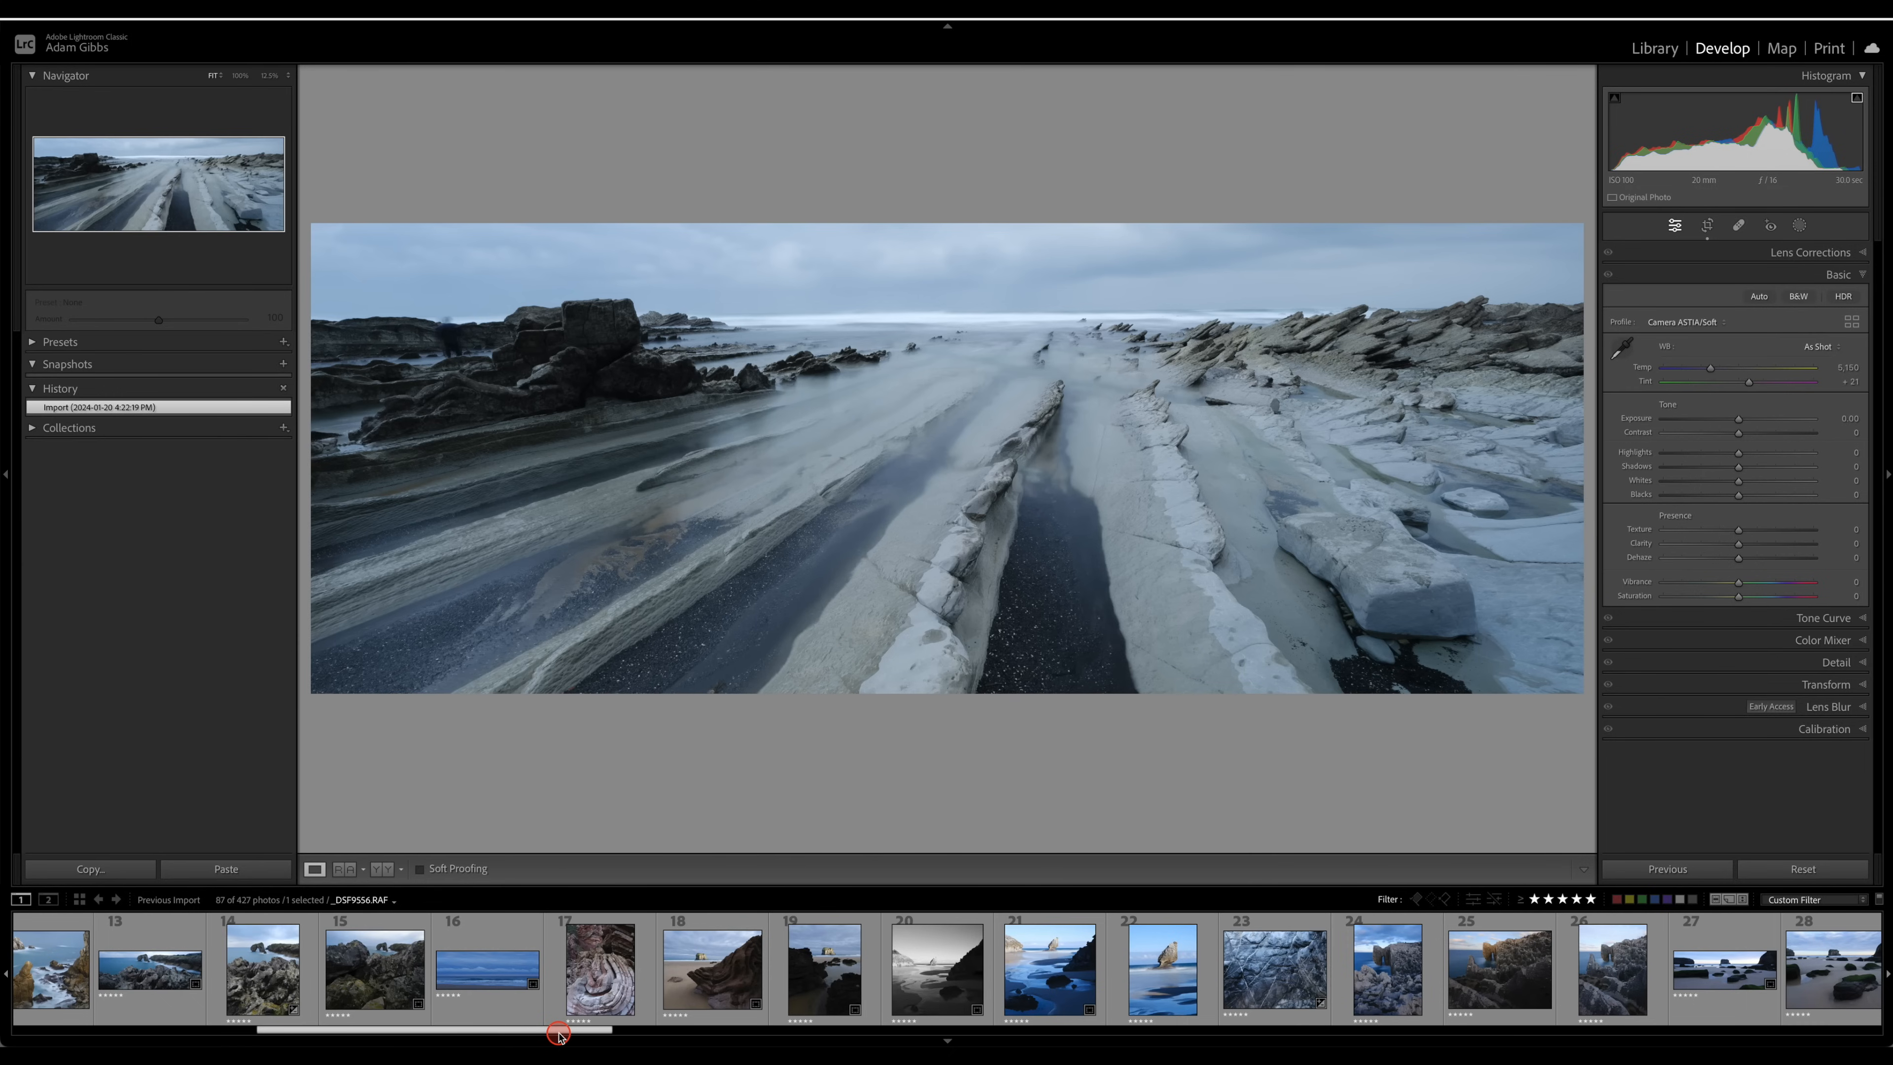
{"action": "left_click_drag", "start_coordinate": [559, 1034], "coordinate": [559, 1034]}
{"action": "left_click", "coordinate": [511, 949]}
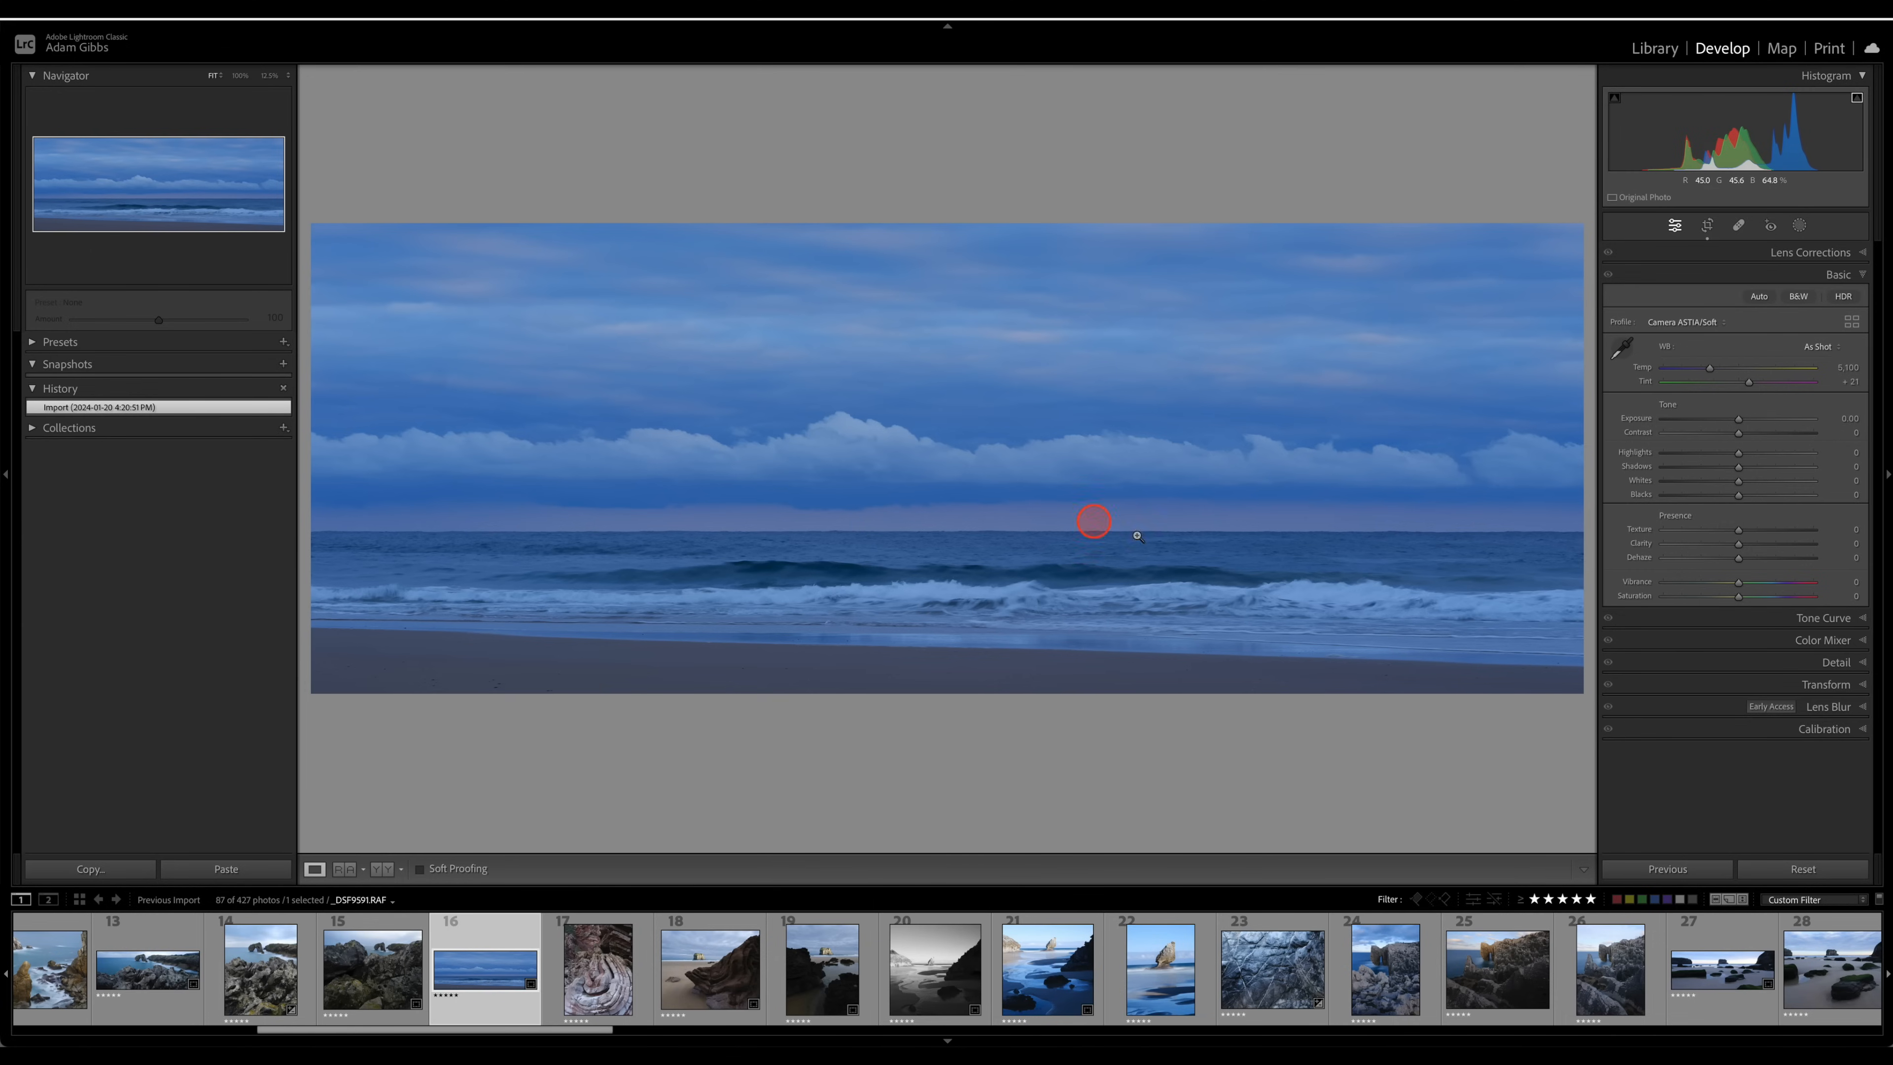
- Clear the rating filter, rate photo 74, the smooth-water long-exposure seascape, five stars, and restore the five-star filter
{"action": "left_click", "coordinate": [1537, 900]}
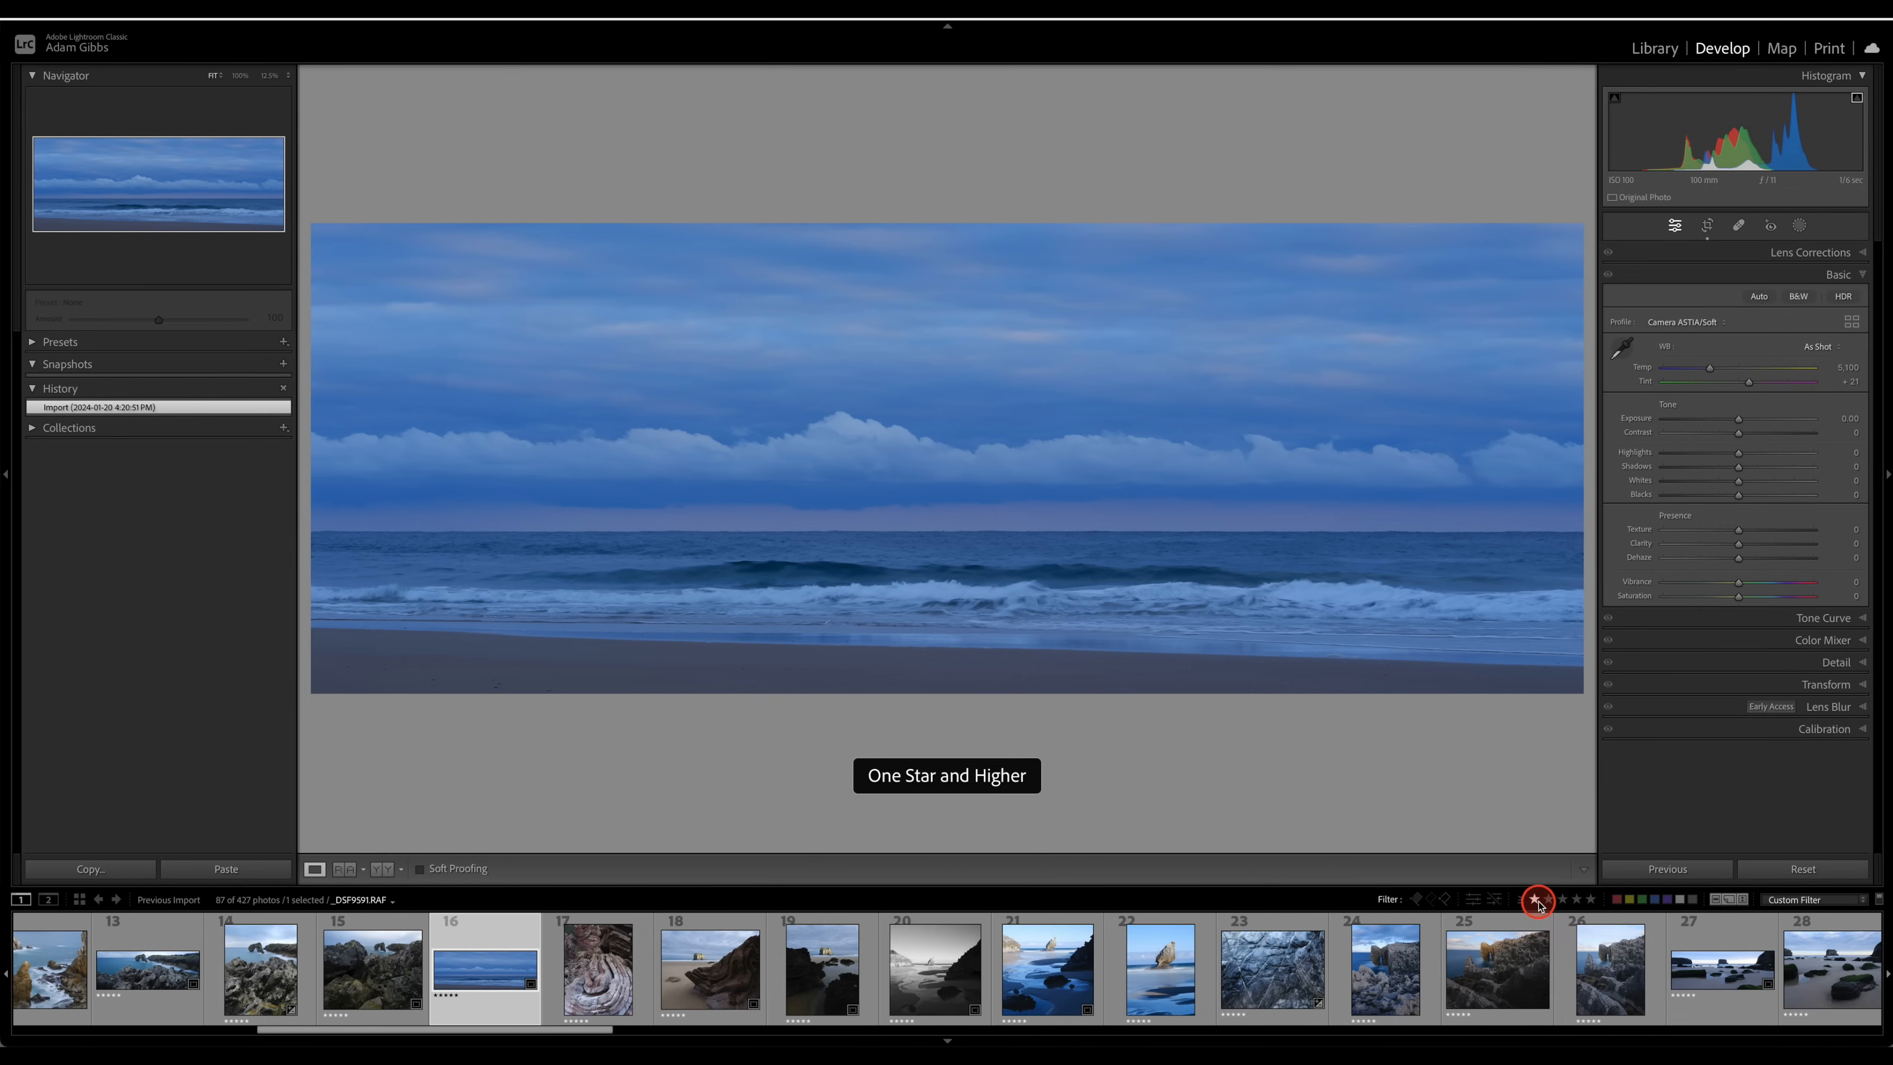
{"action": "left_click", "coordinate": [1535, 901]}
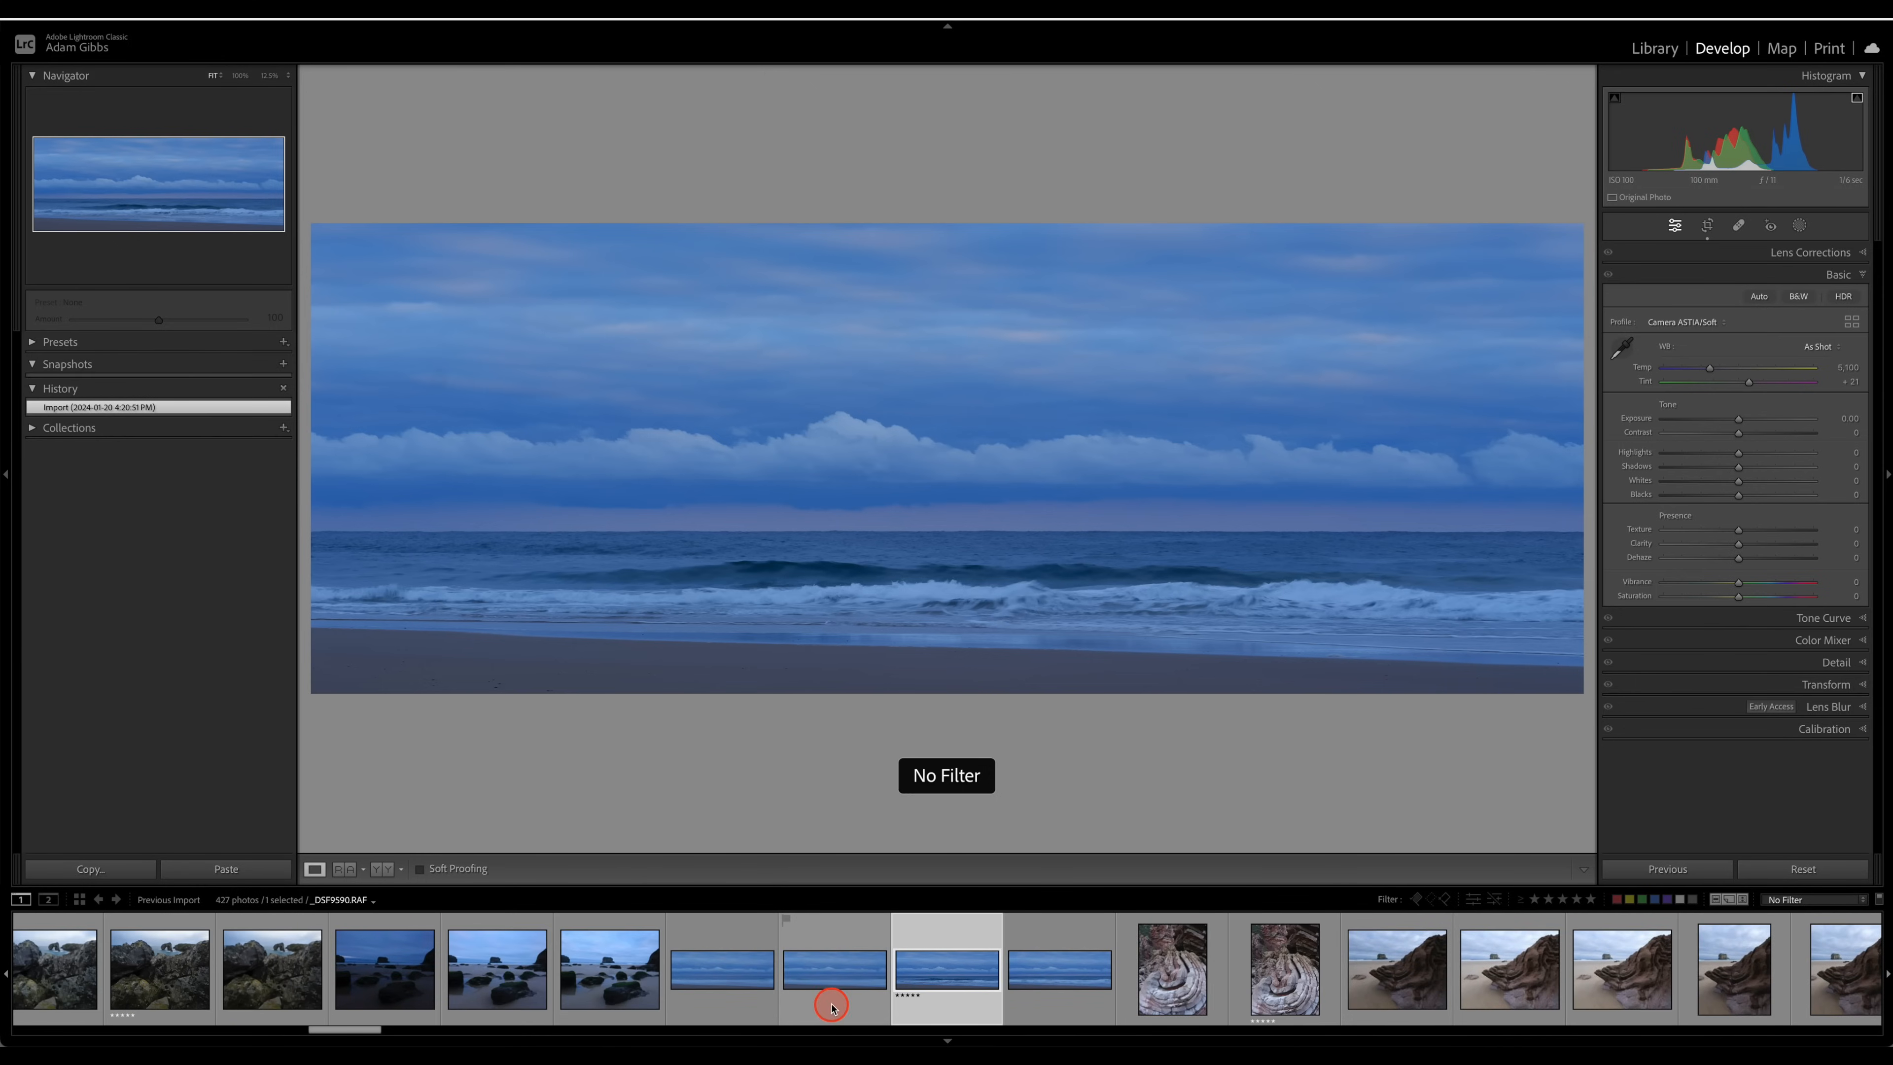
{"action": "left_click", "coordinate": [842, 974]}
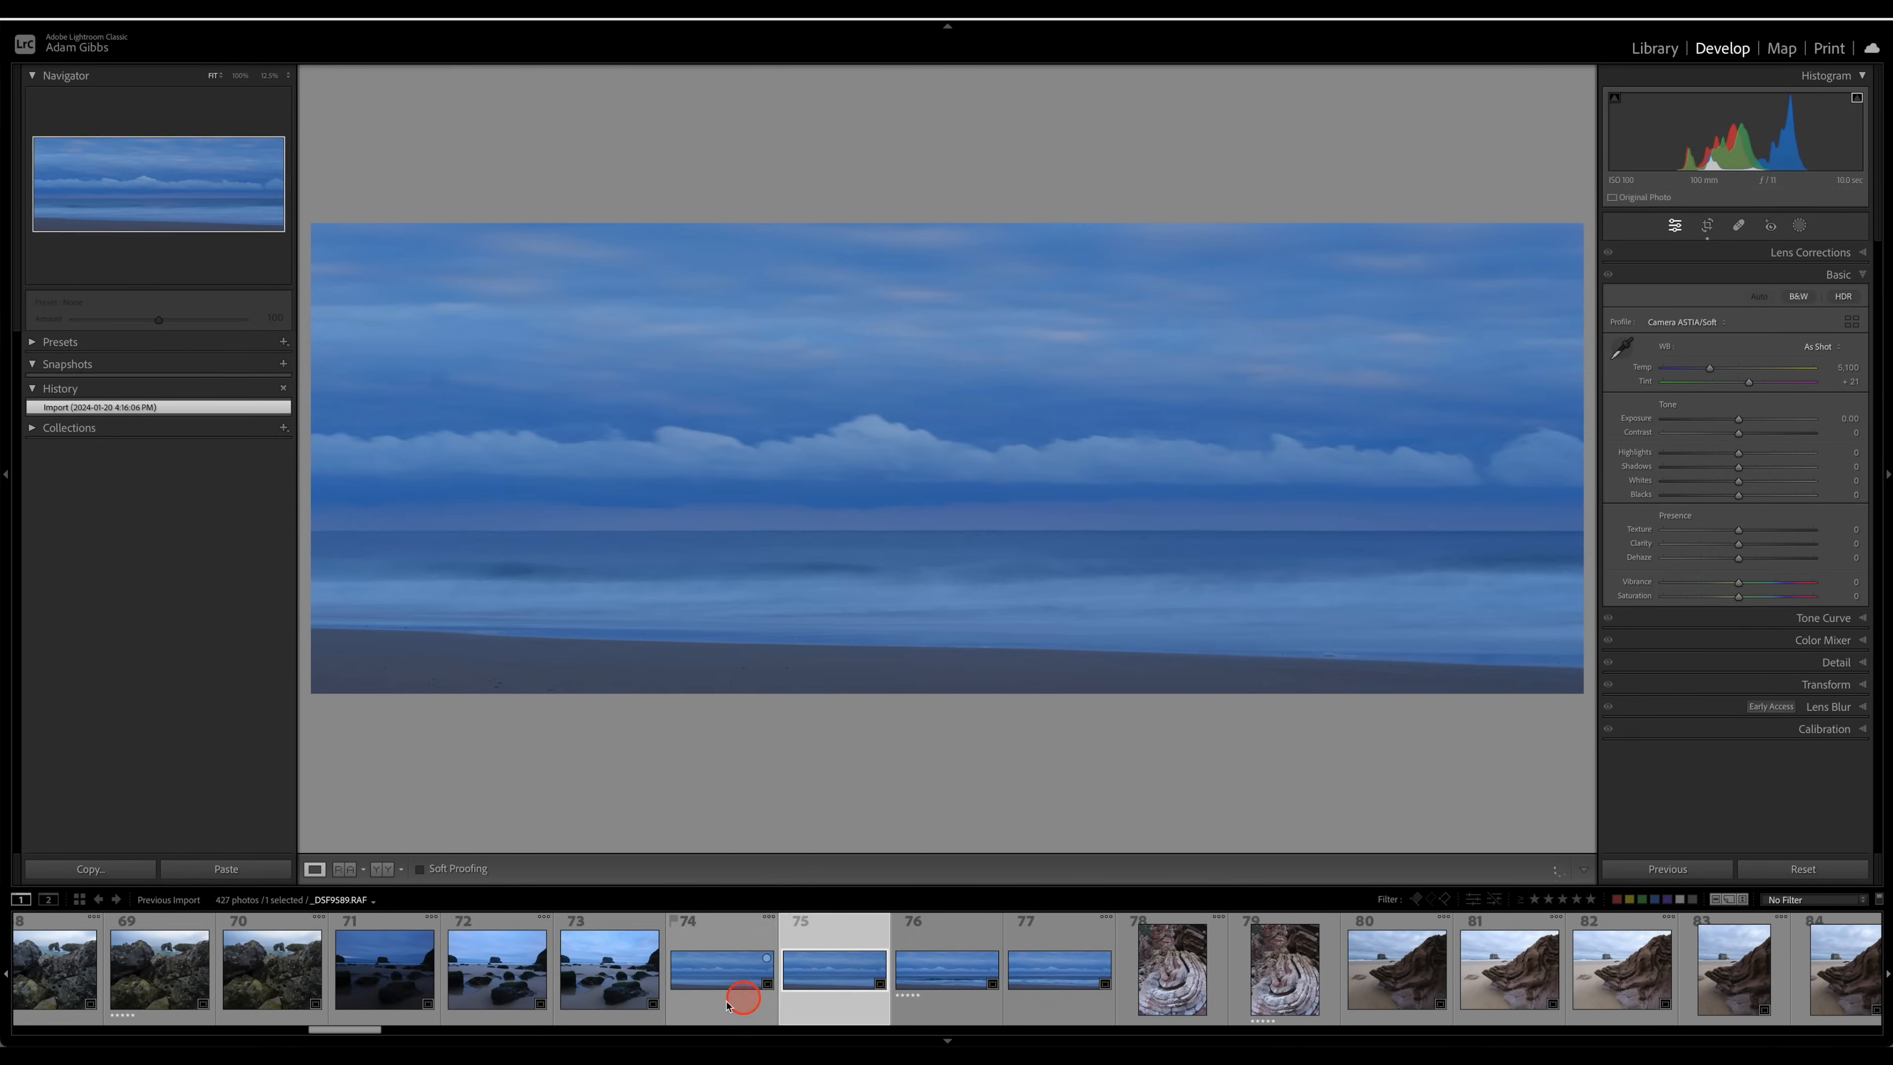
{"action": "left_click", "coordinate": [715, 978]}
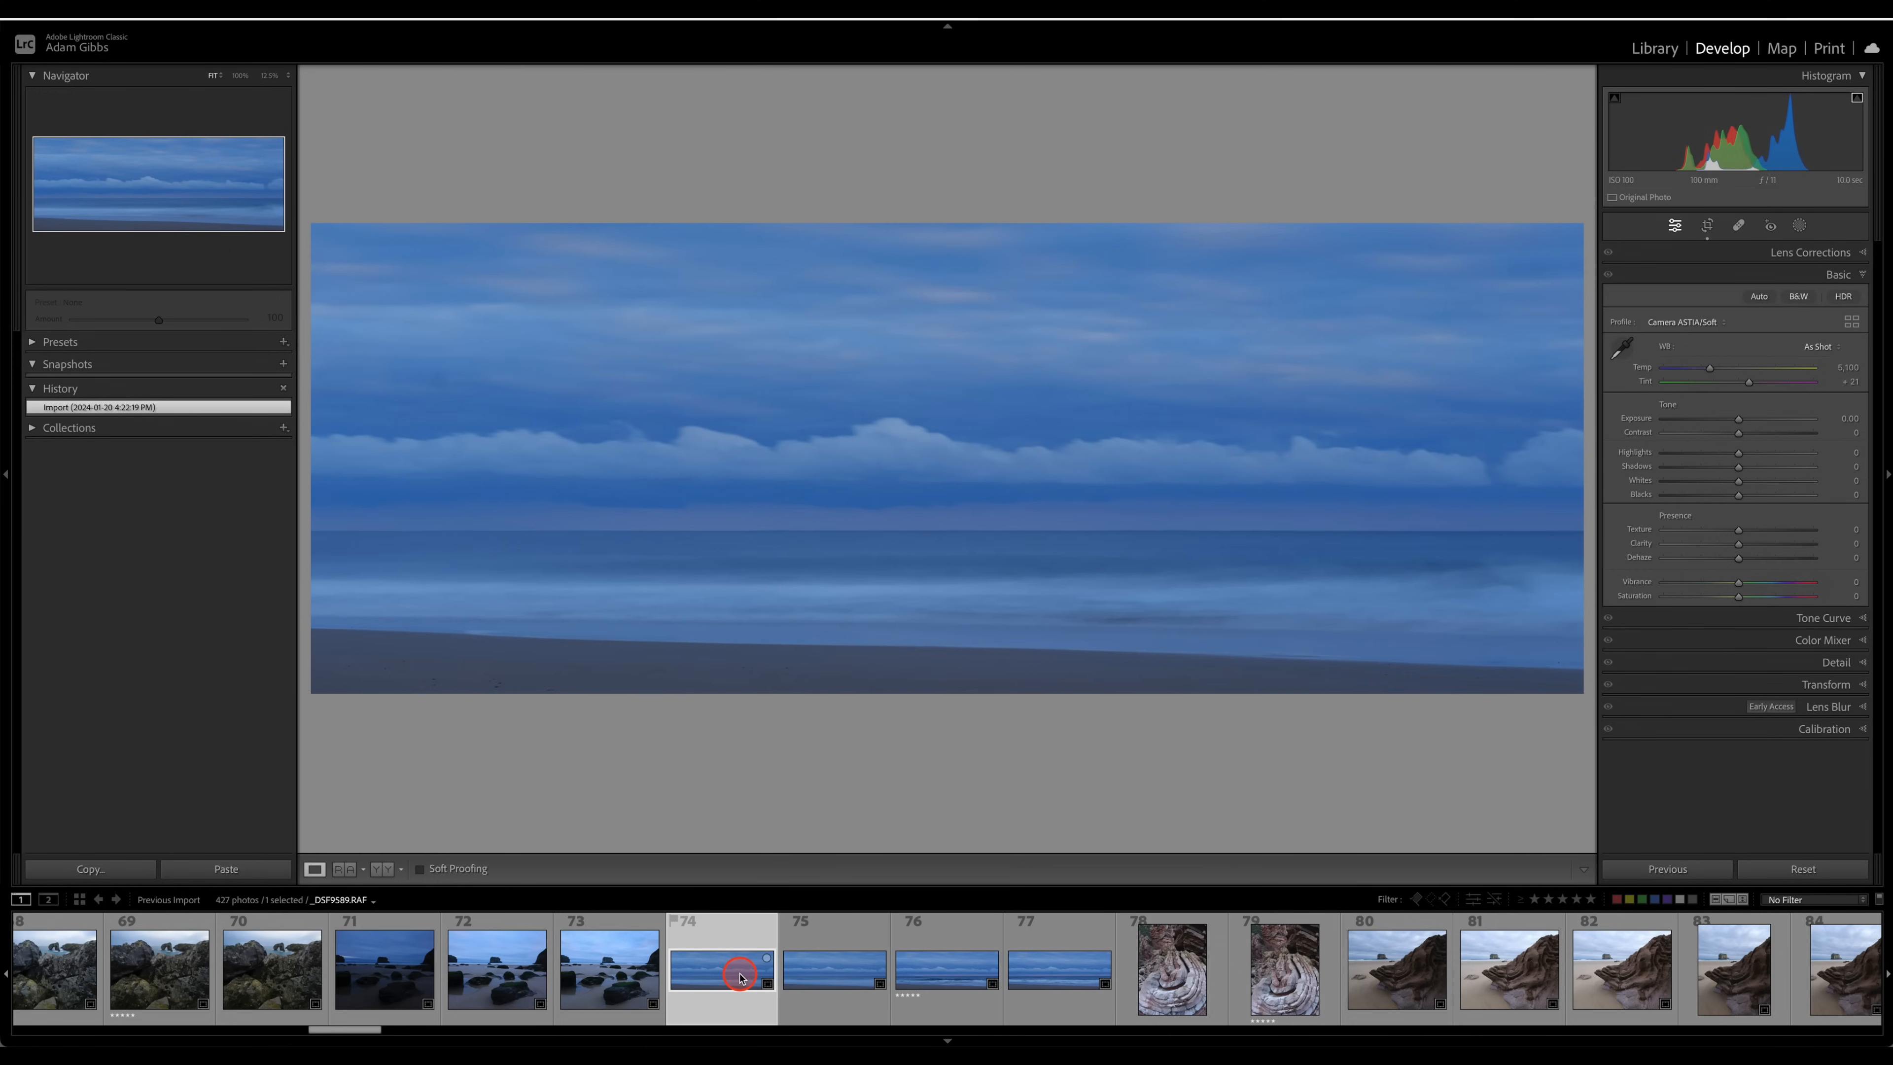
{"action": "key", "text": "5"}
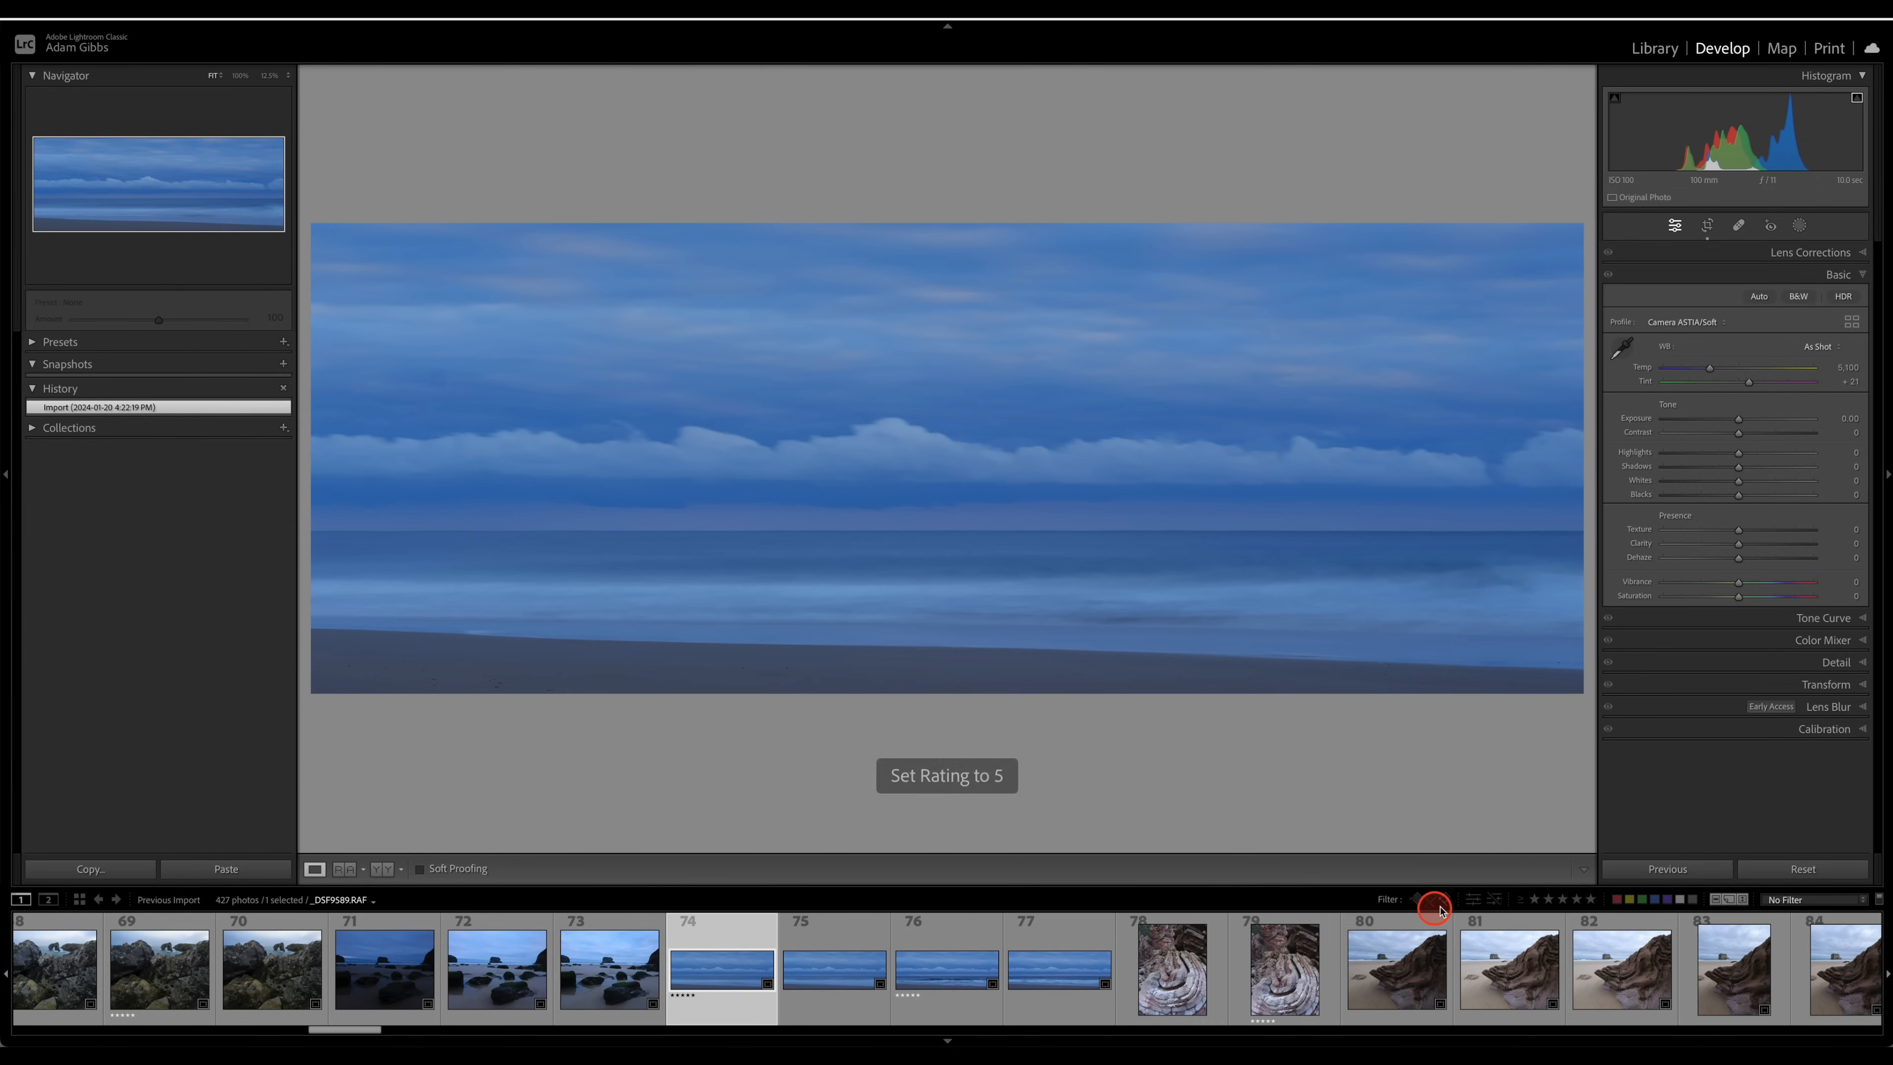
{"action": "left_click", "coordinate": [1591, 899]}
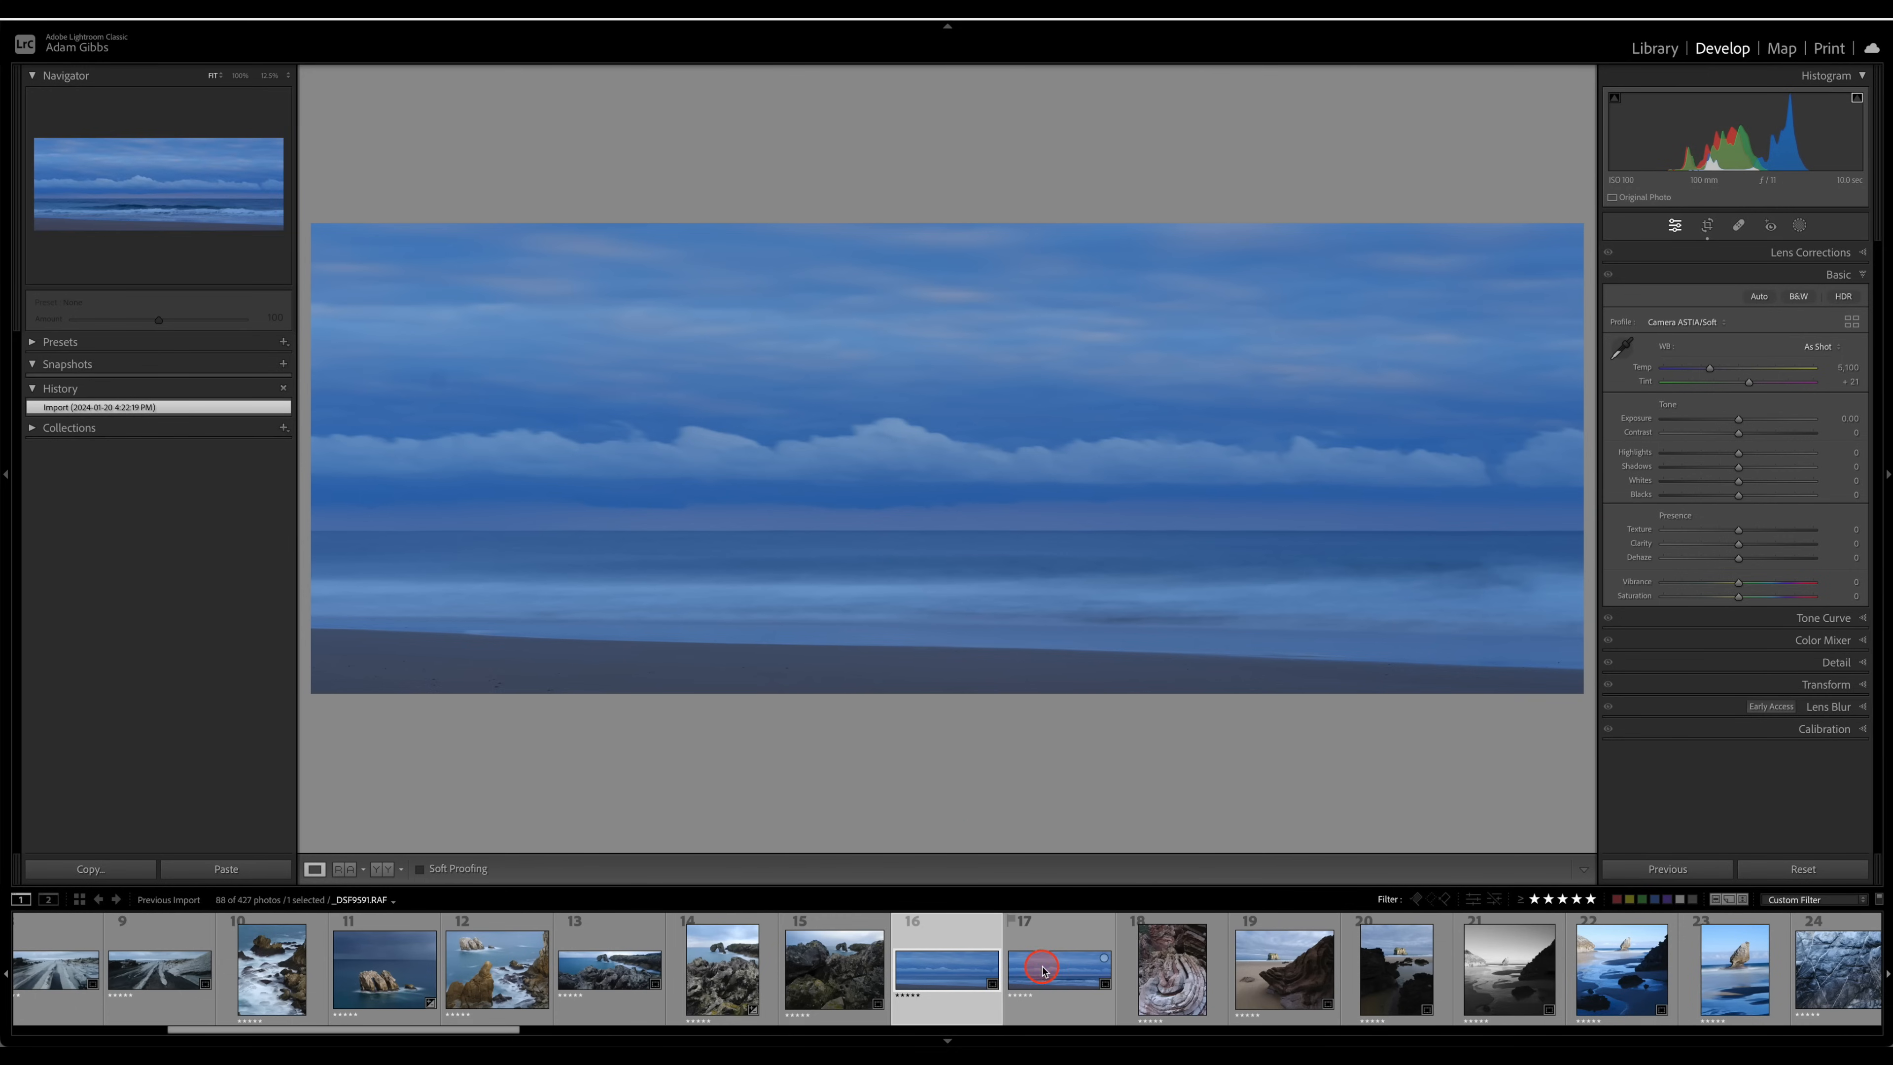
- Open photo 17, the seascape with crisp breaking waves, and warm its white balance to a Temp of 6,490
{"action": "left_click", "coordinate": [1049, 945]}
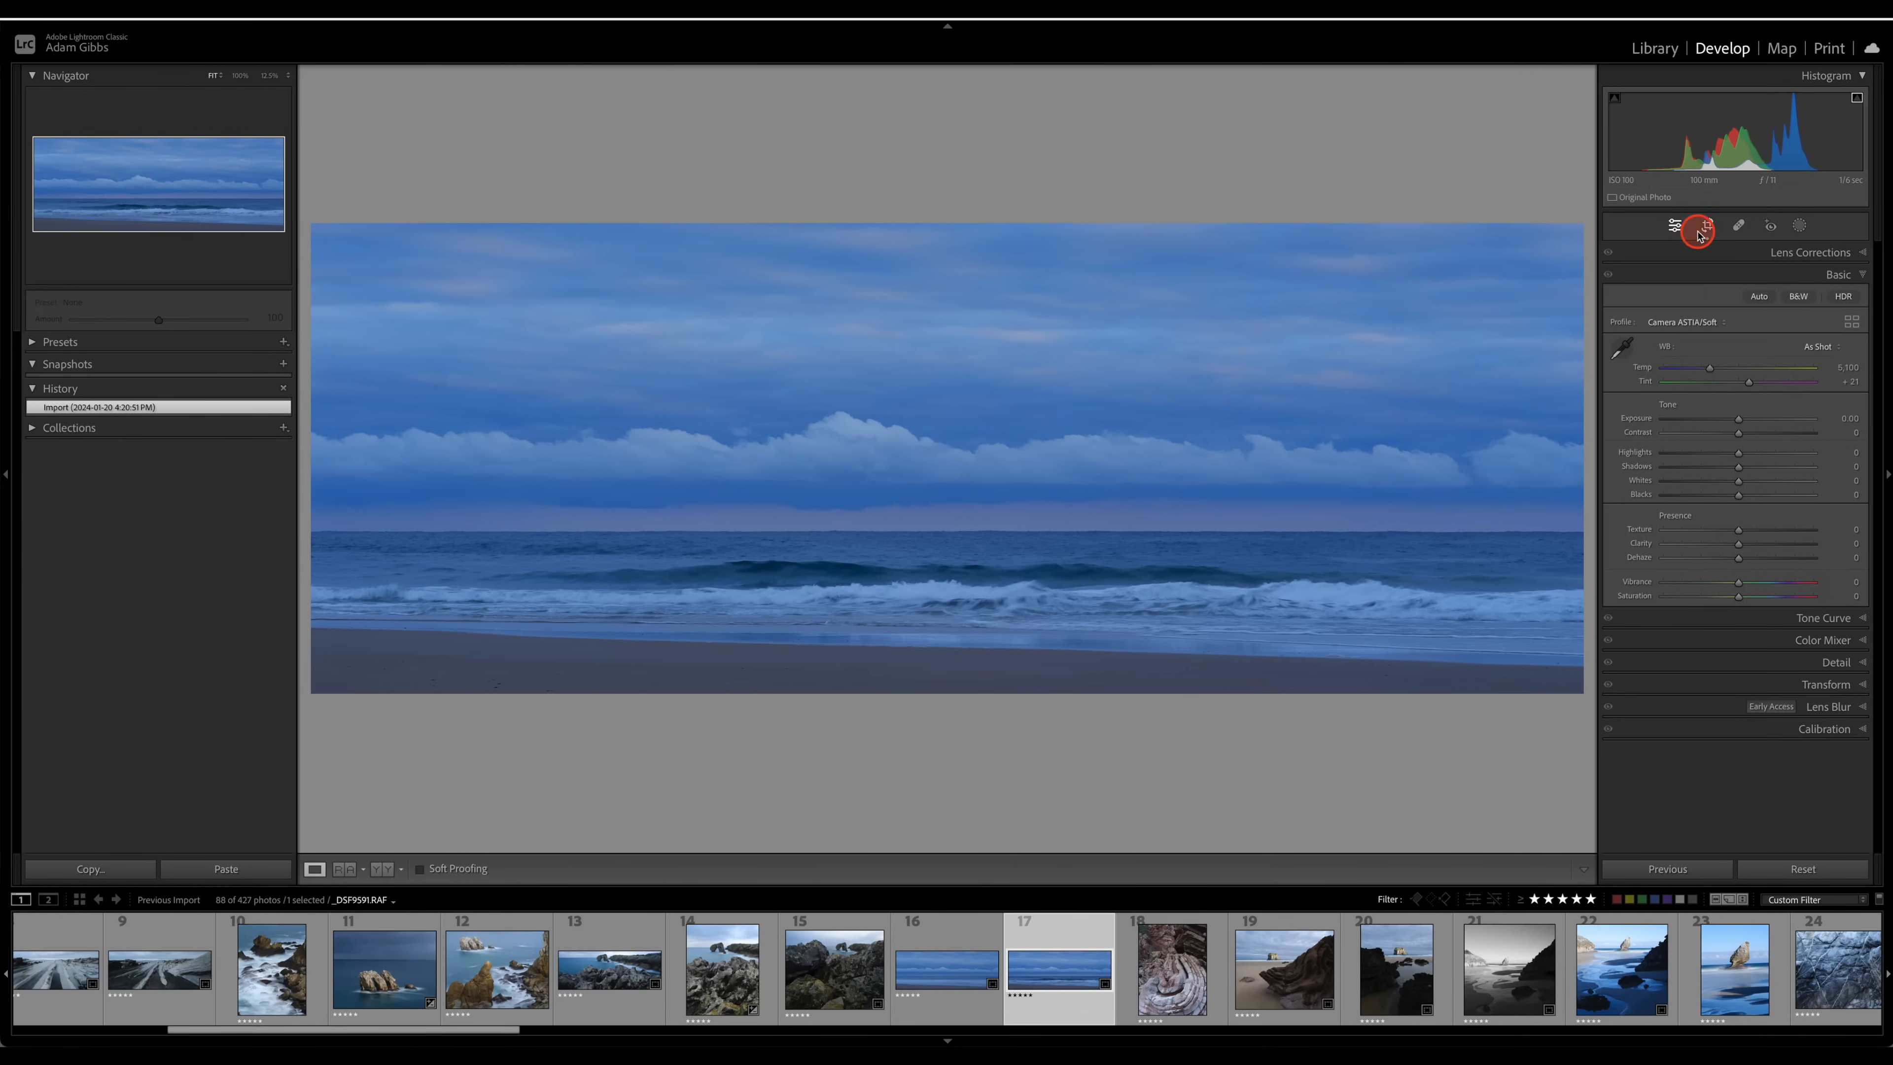
{"action": "left_click", "coordinate": [1863, 253]}
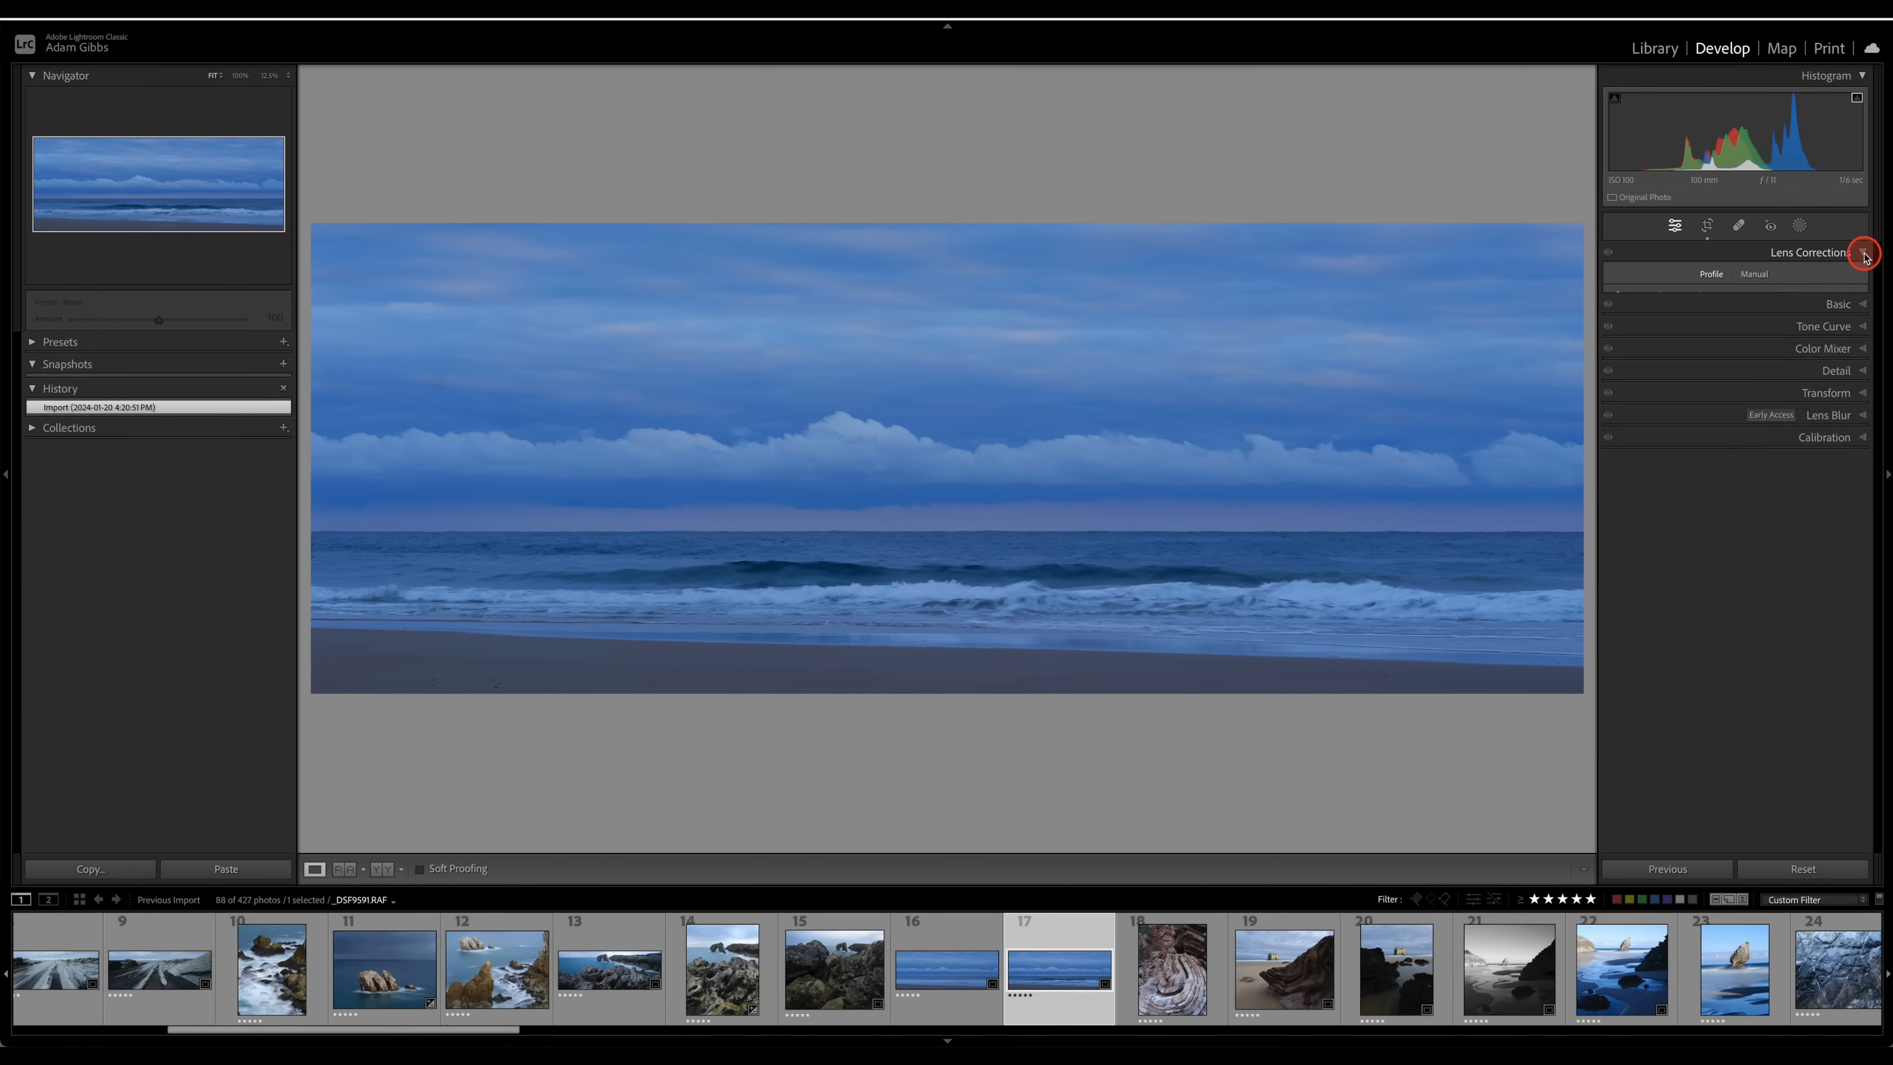
{"action": "left_click", "coordinate": [1864, 254]}
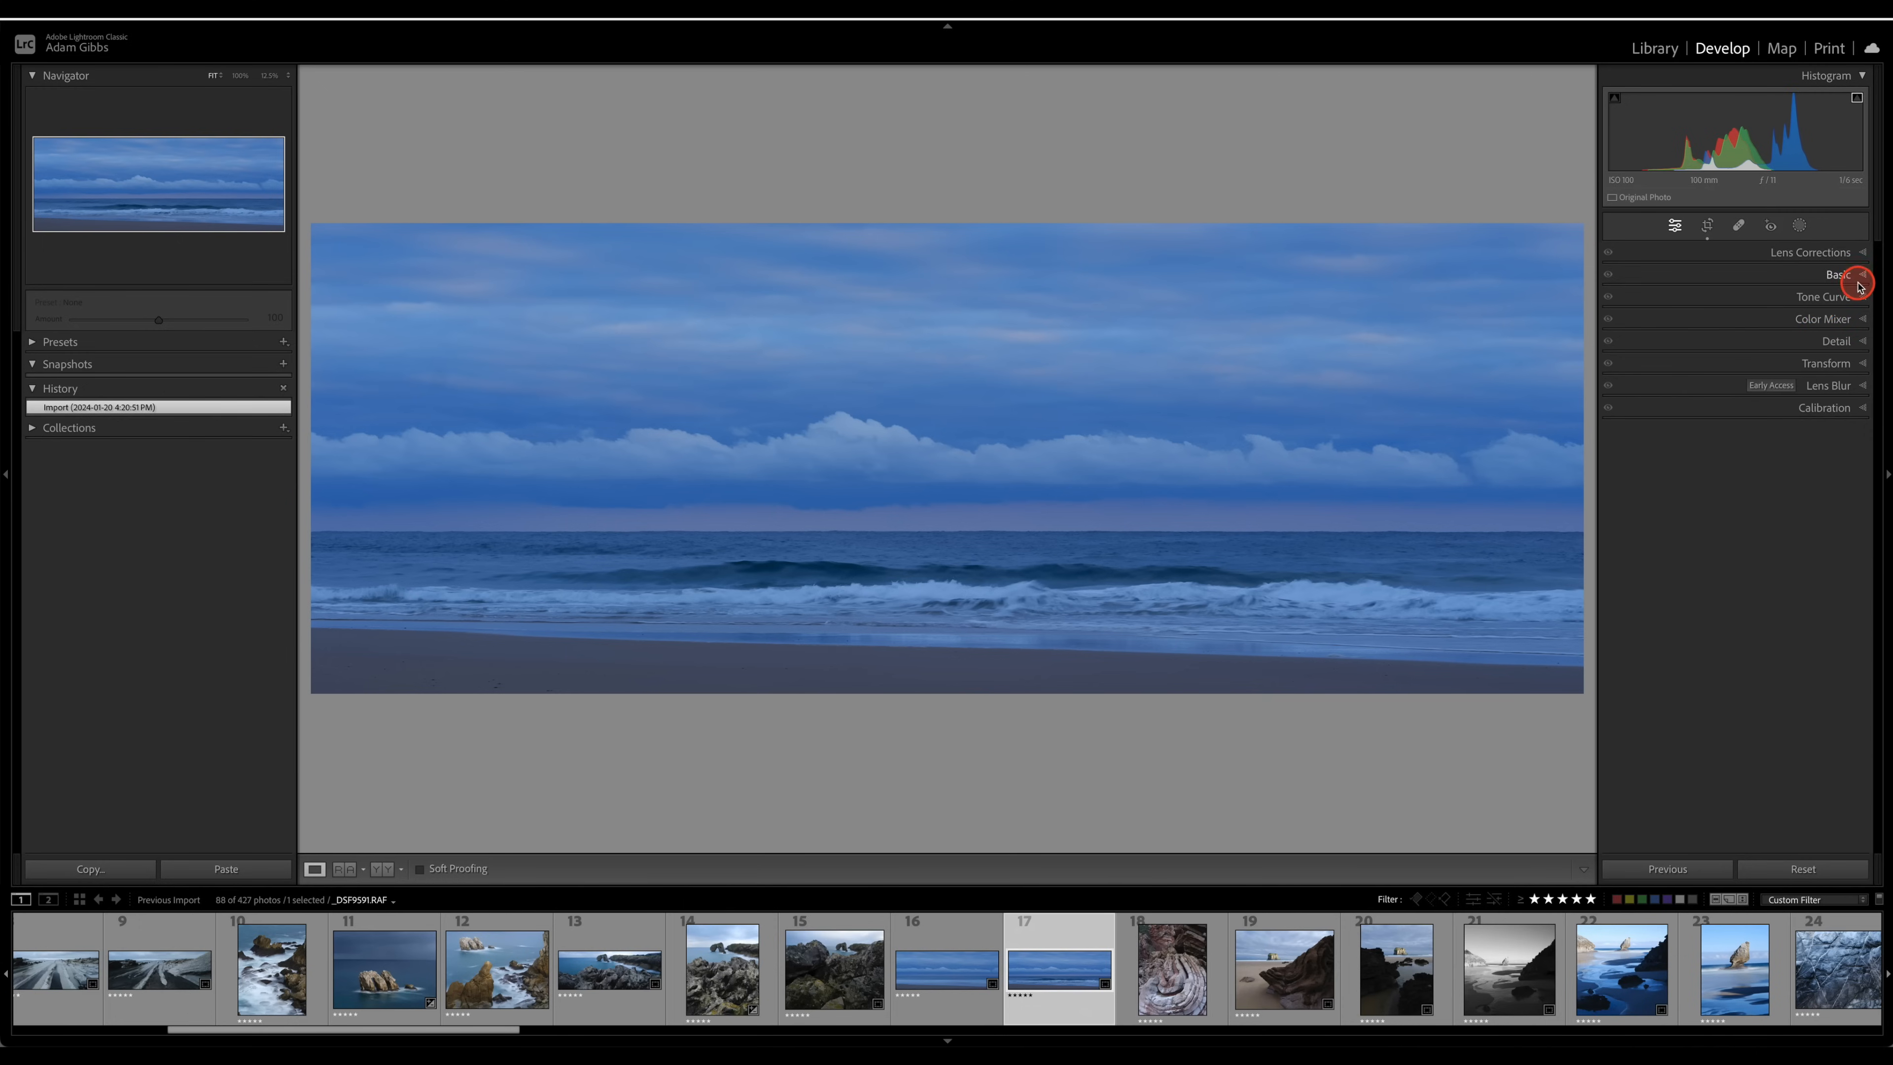
{"action": "left_click", "coordinate": [1862, 276]}
{"action": "left_click", "coordinate": [1710, 370]}
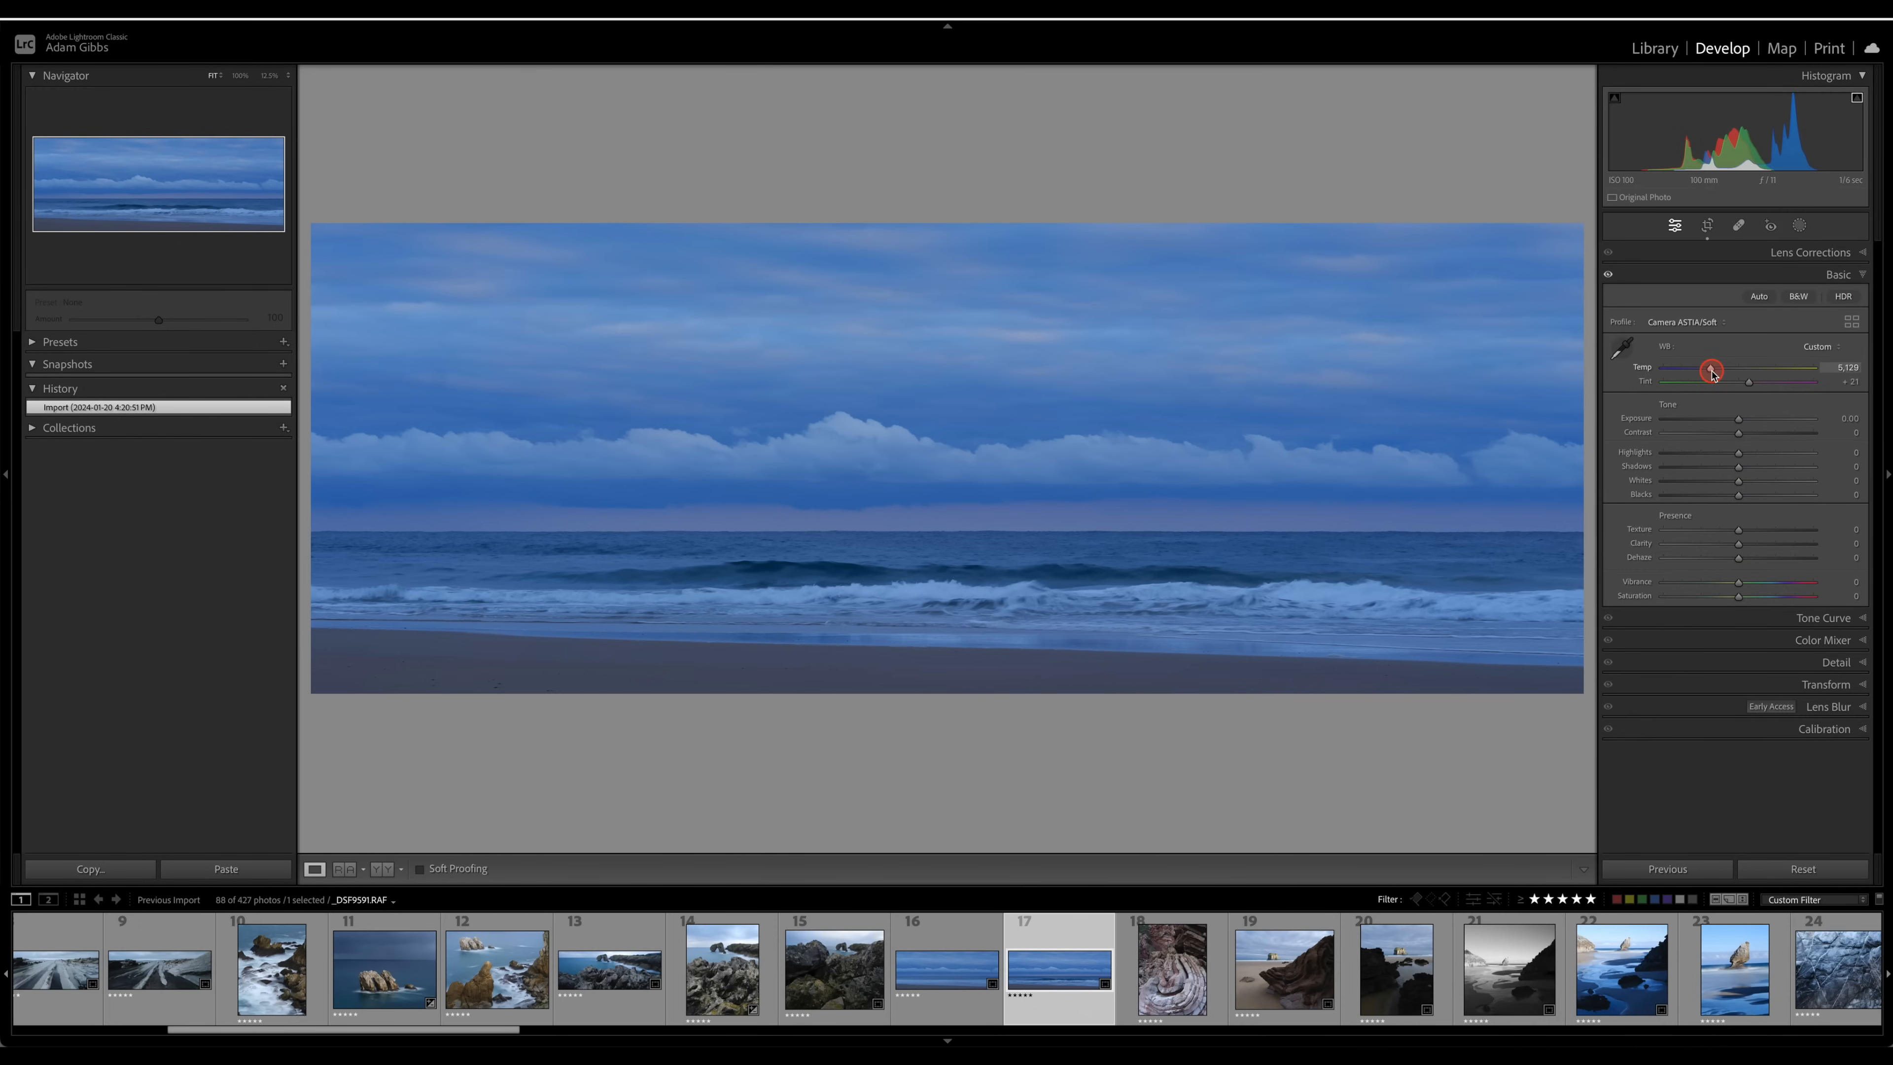
{"action": "left_click_drag", "start_coordinate": [1721, 372], "coordinate": [1725, 373]}
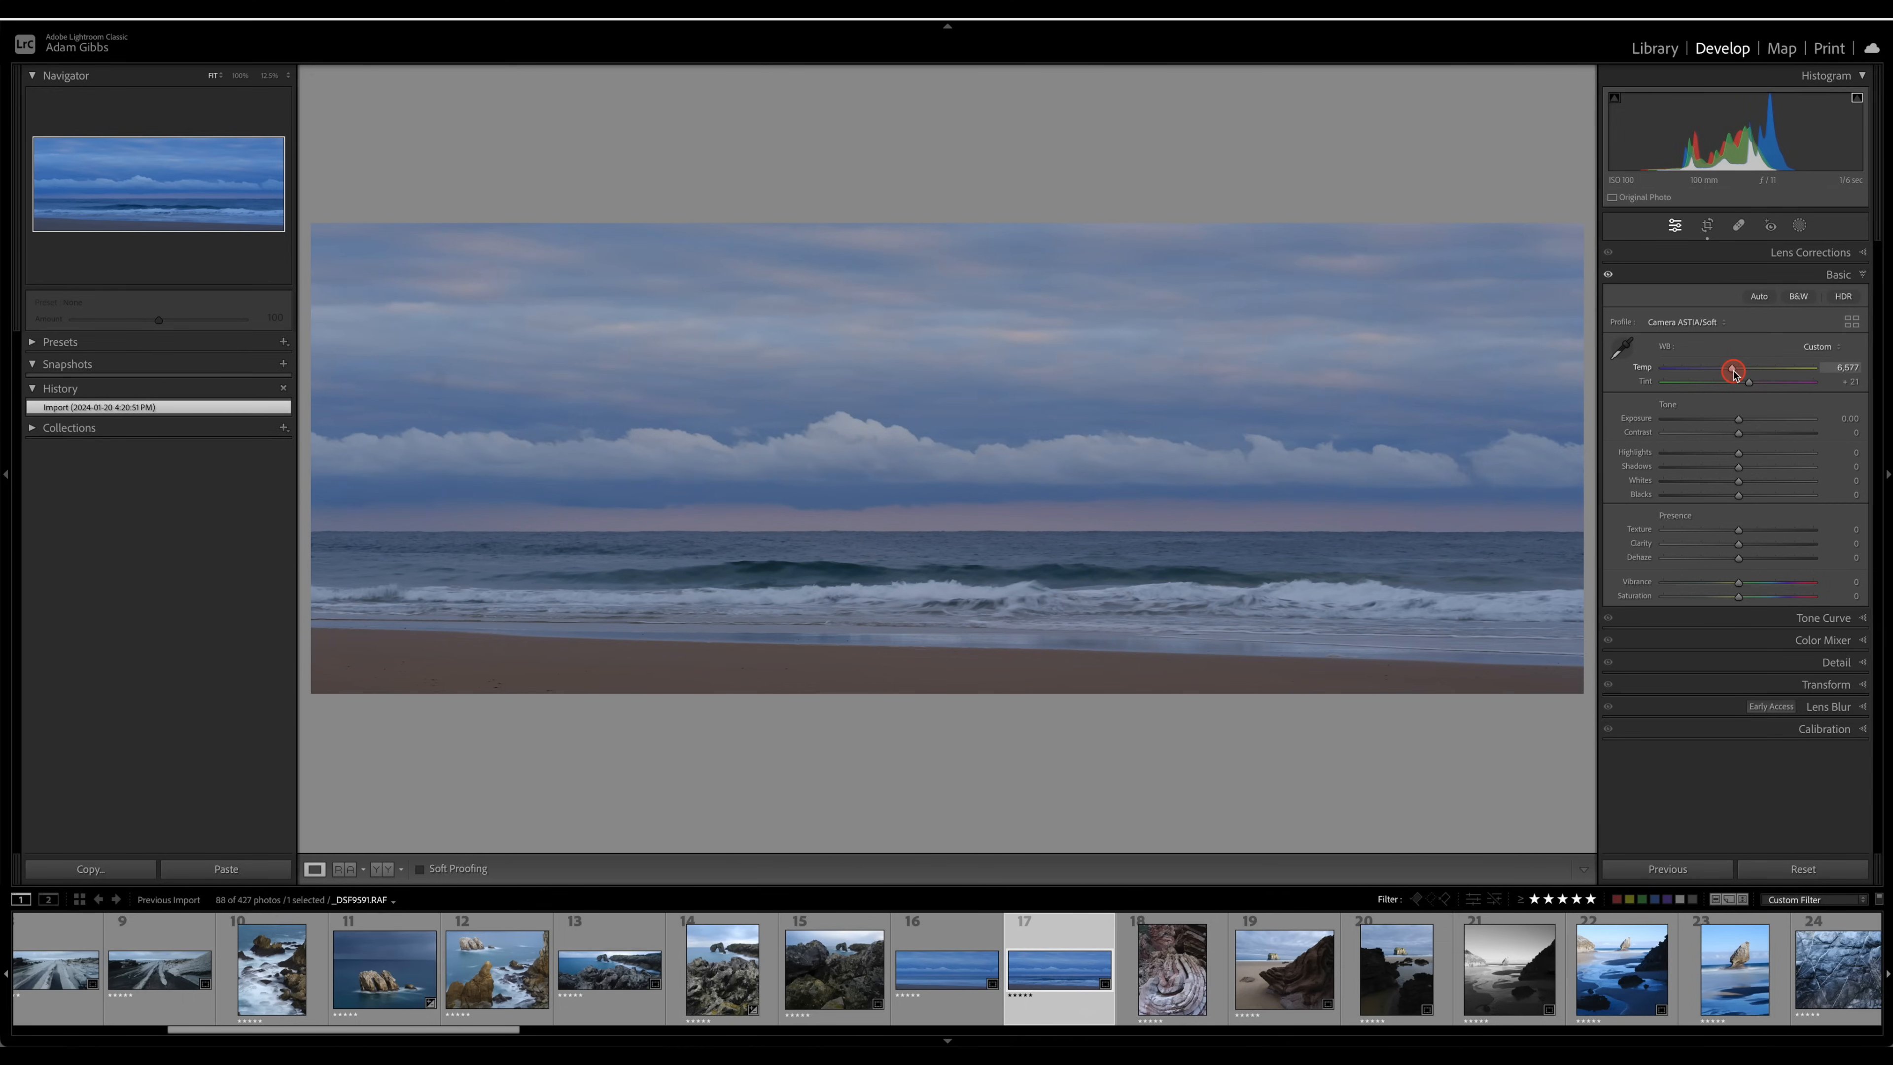
{"action": "left_click_drag", "start_coordinate": [1731, 371], "coordinate": [1730, 371]}
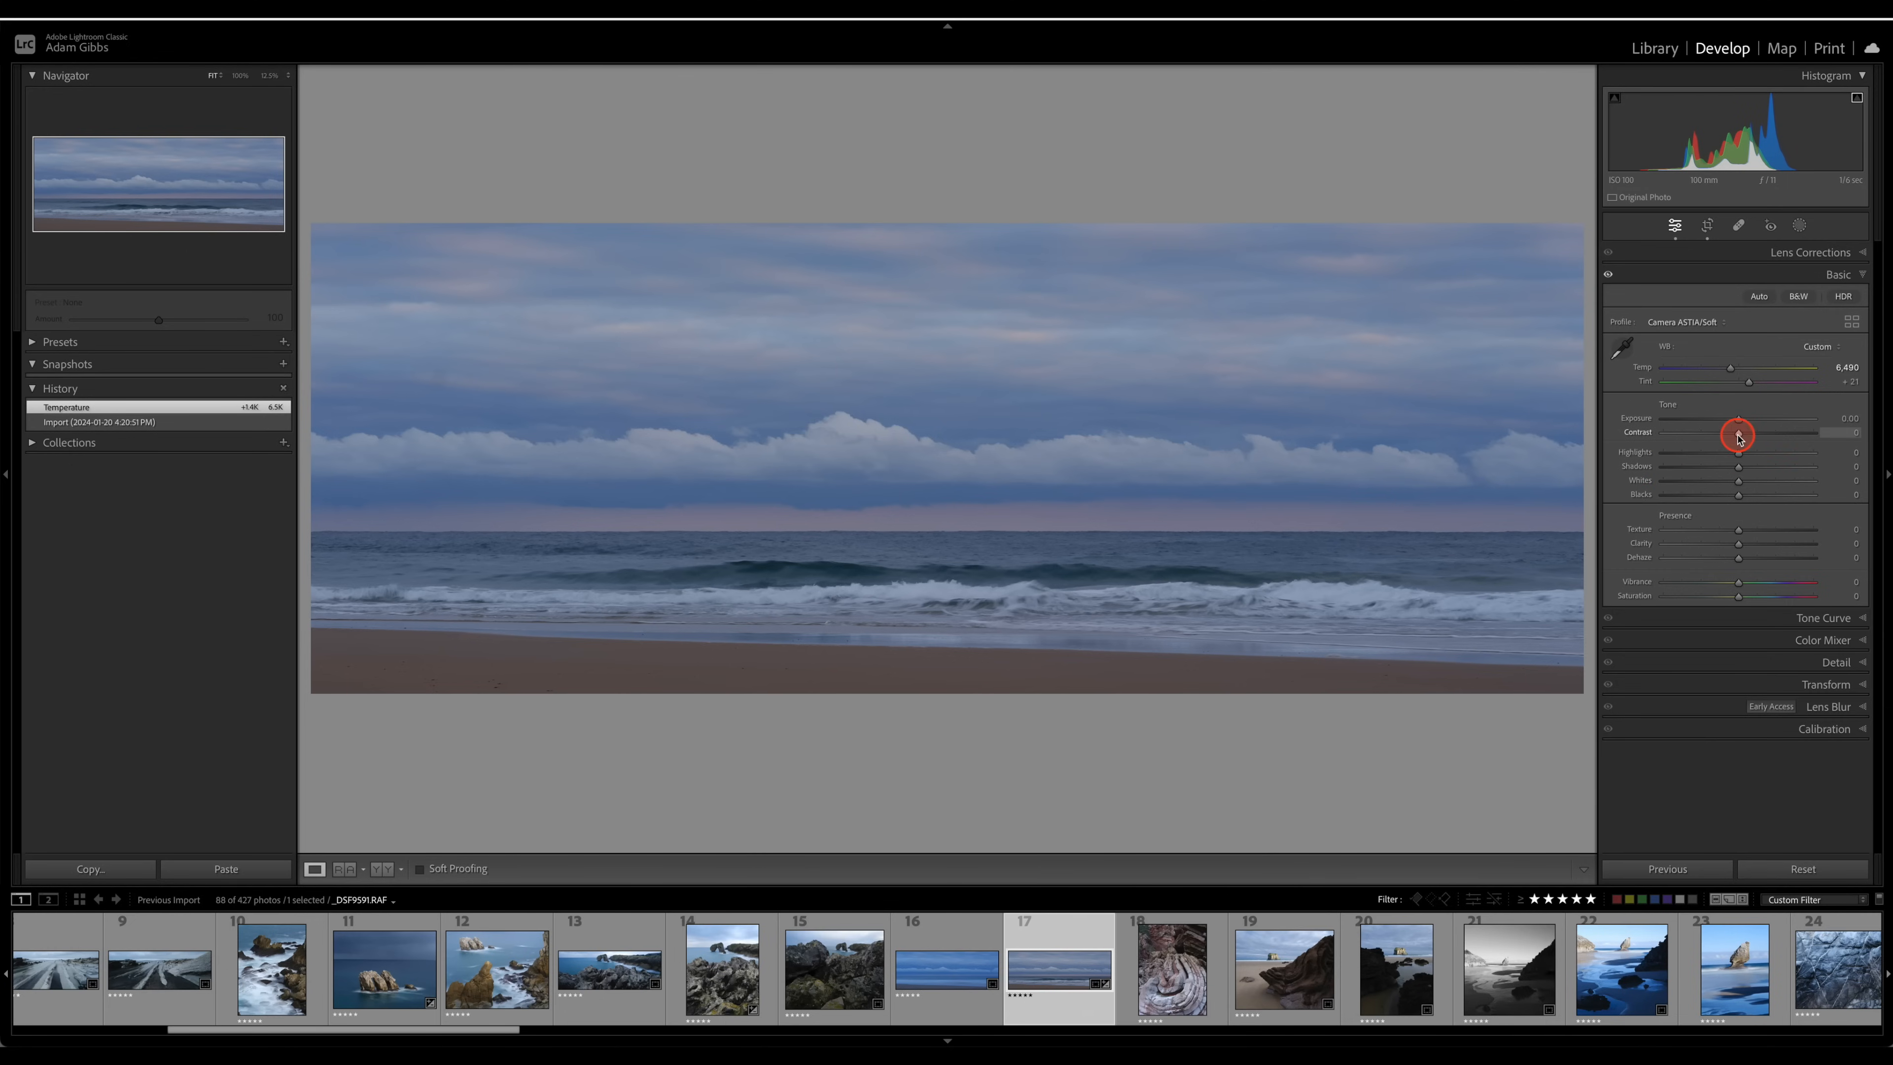
- Set Contrast to +2, Whites to +66 and Blacks to −72, and compare the result with the unedited smooth-water seascape
{"action": "left_click_drag", "start_coordinate": [1739, 435], "coordinate": [1787, 486]}
{"action": "left_click", "coordinate": [858, 439]}
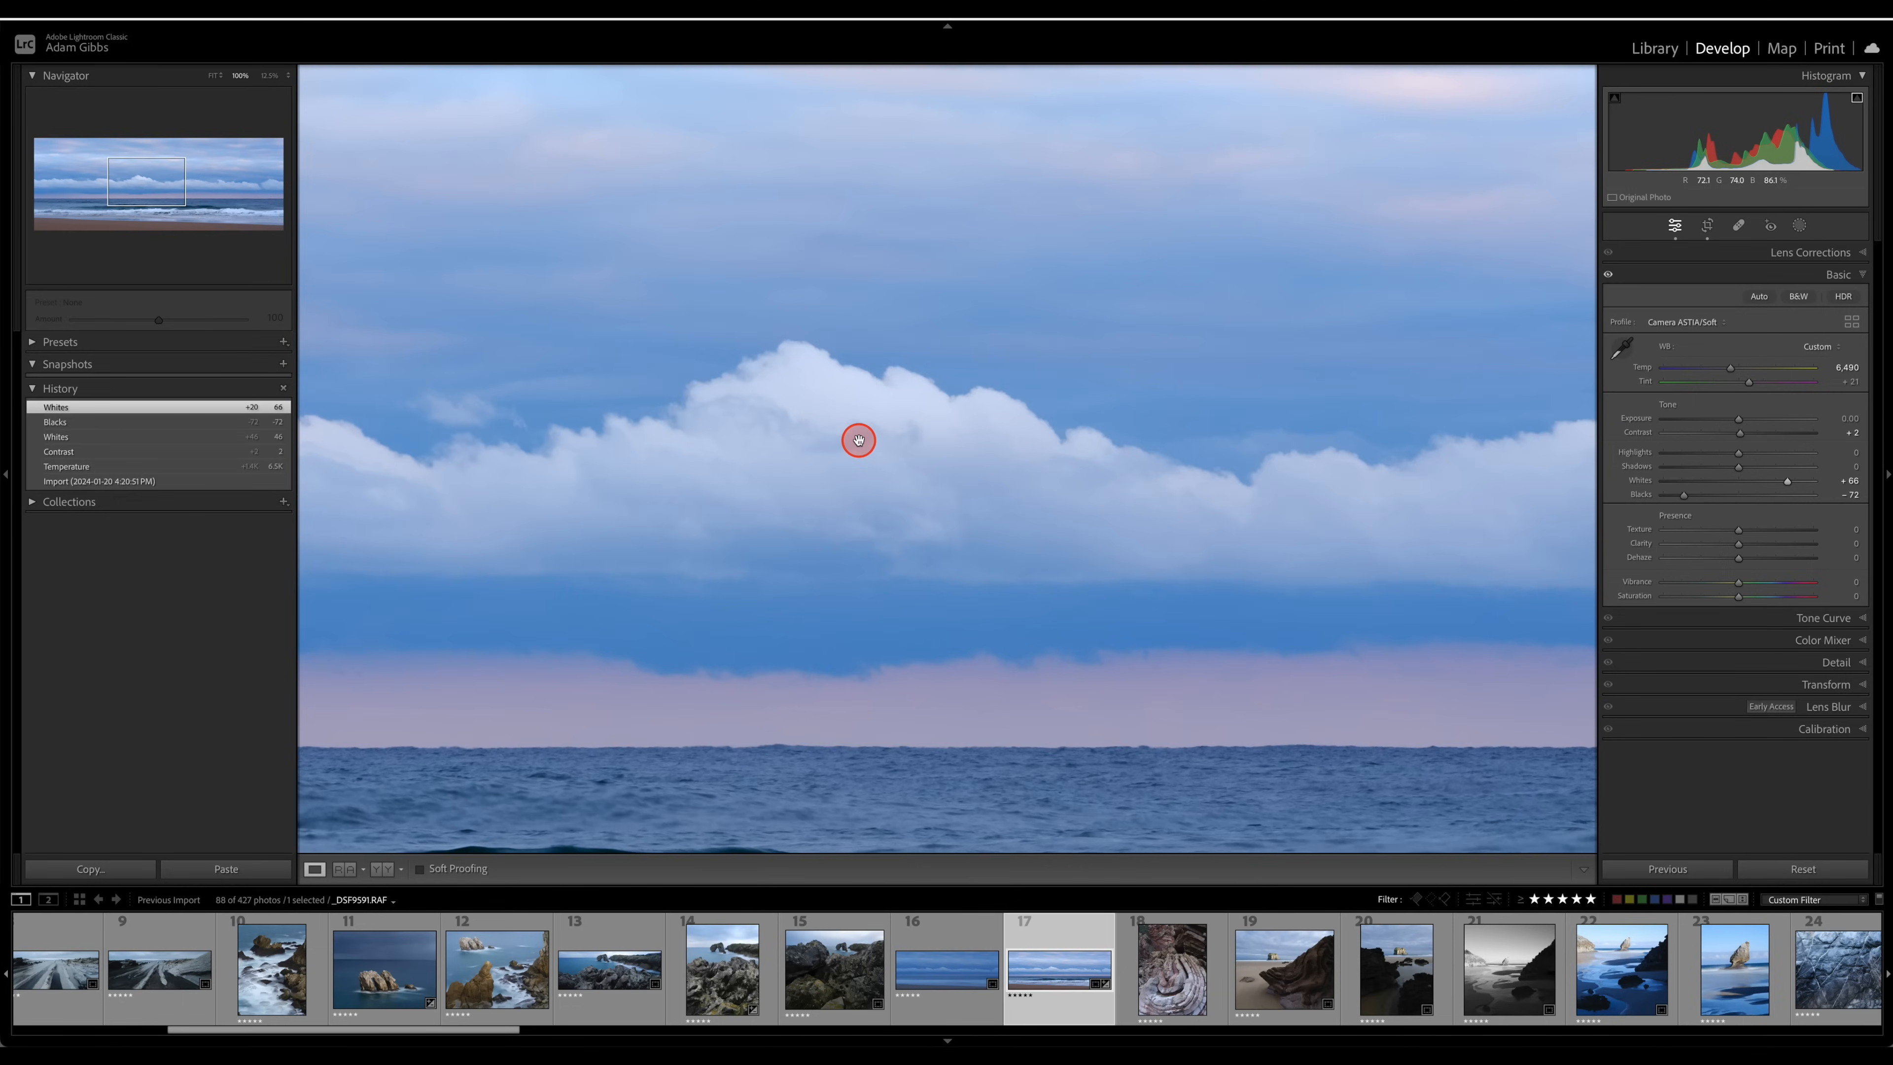
{"action": "left_click", "coordinate": [862, 467]}
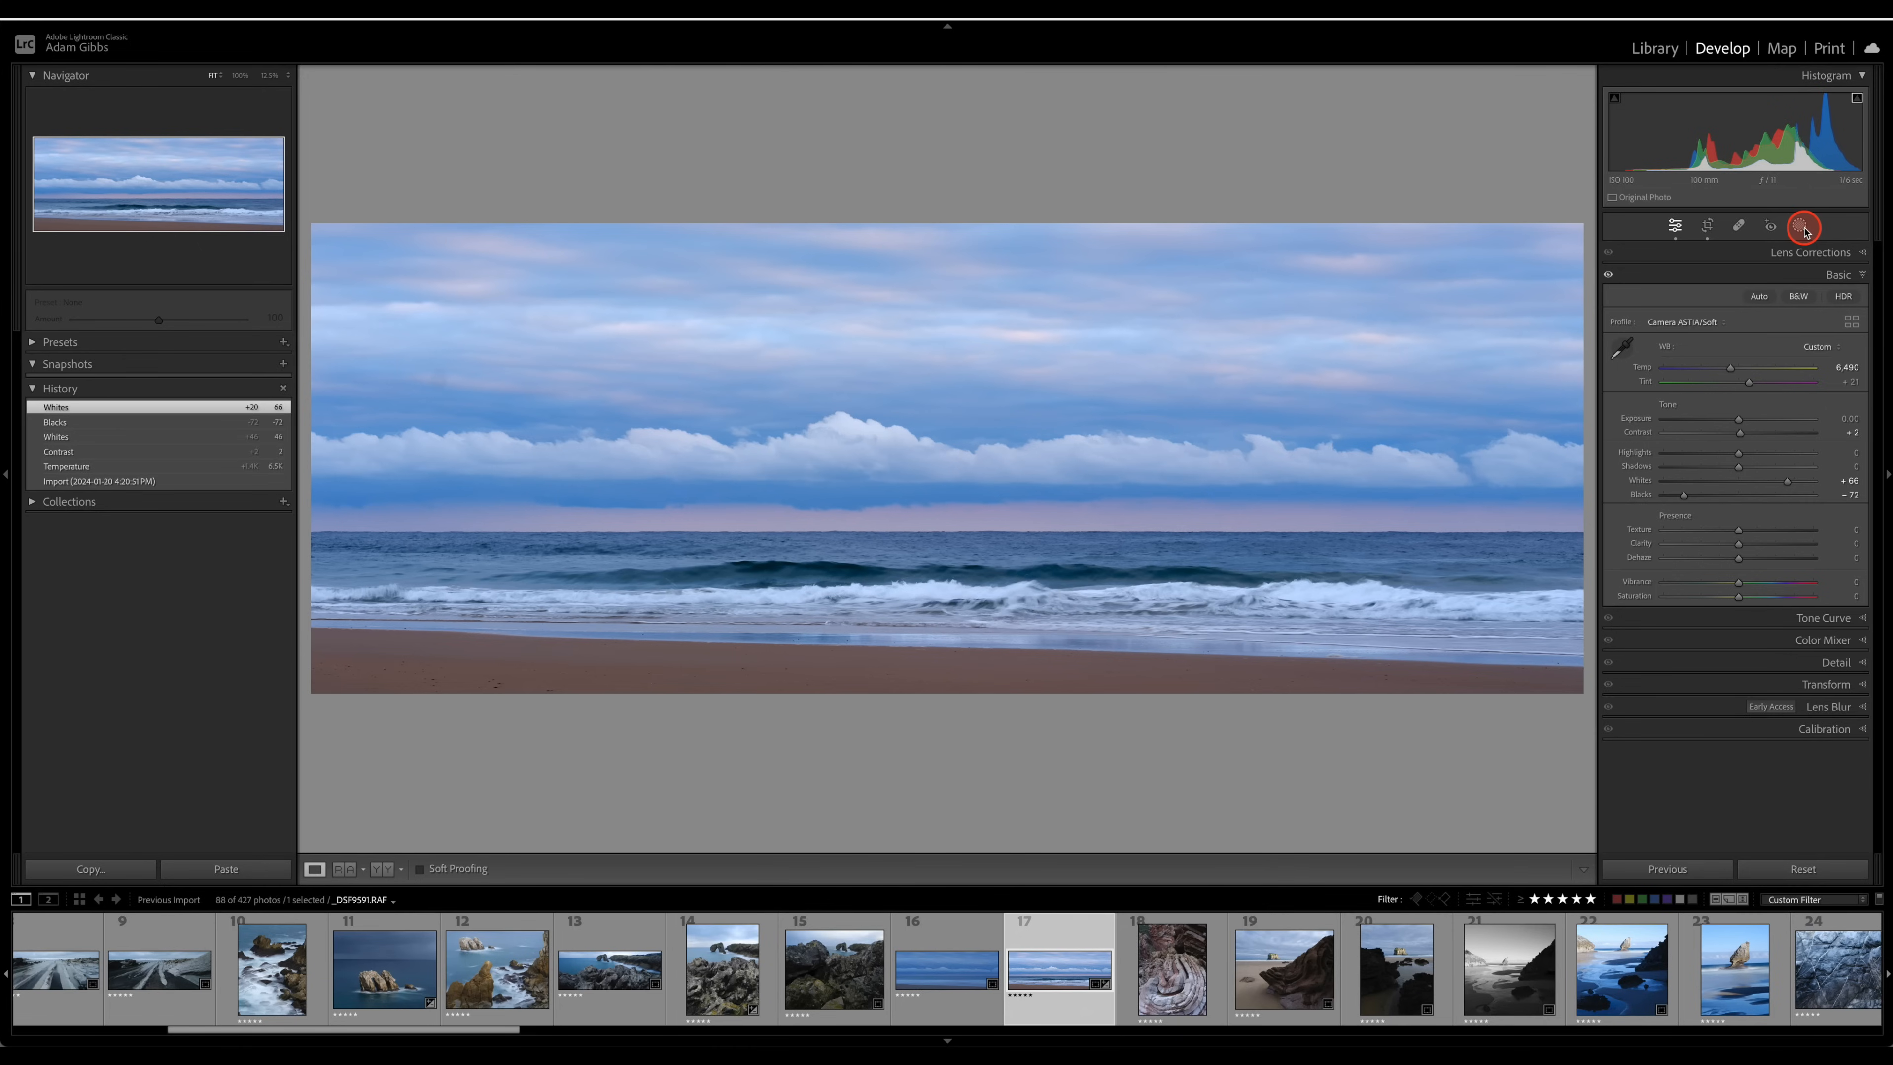
{"action": "left_click", "coordinate": [964, 939]}
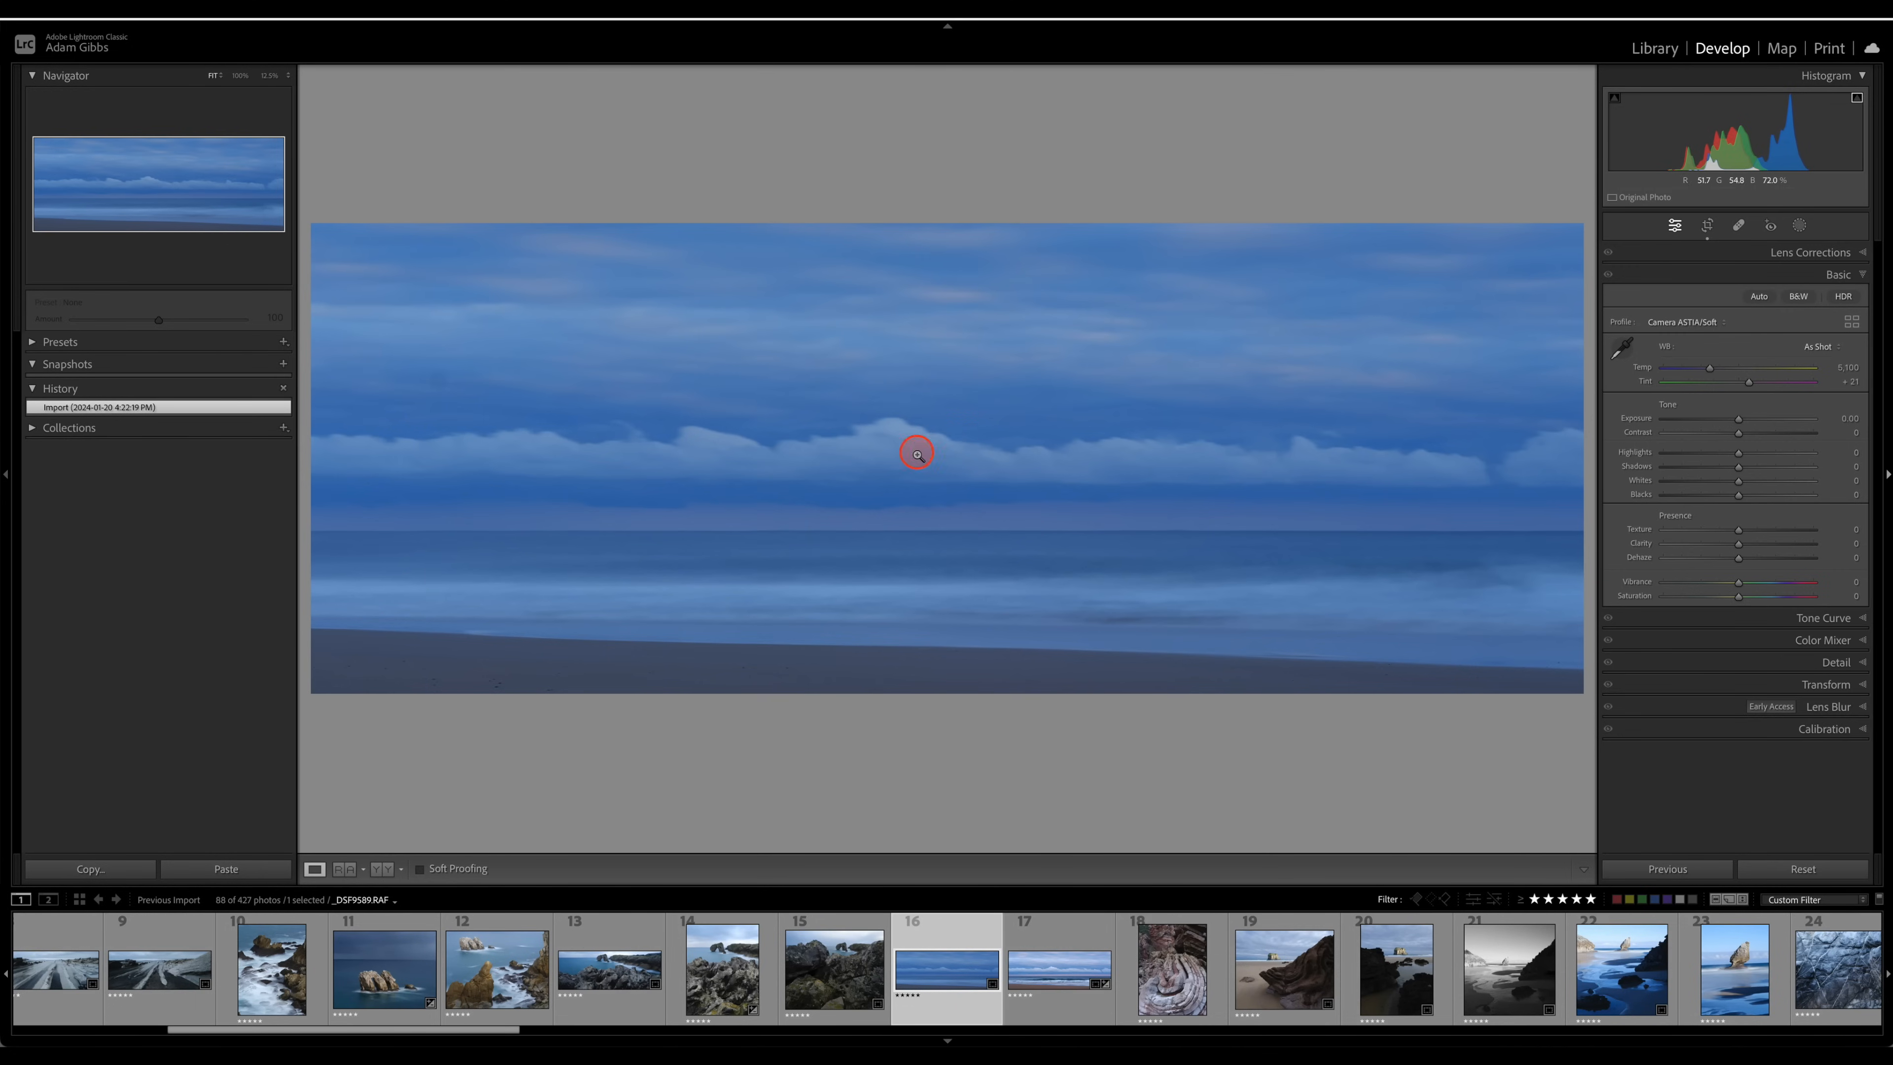
{"action": "left_click", "coordinate": [1070, 935]}
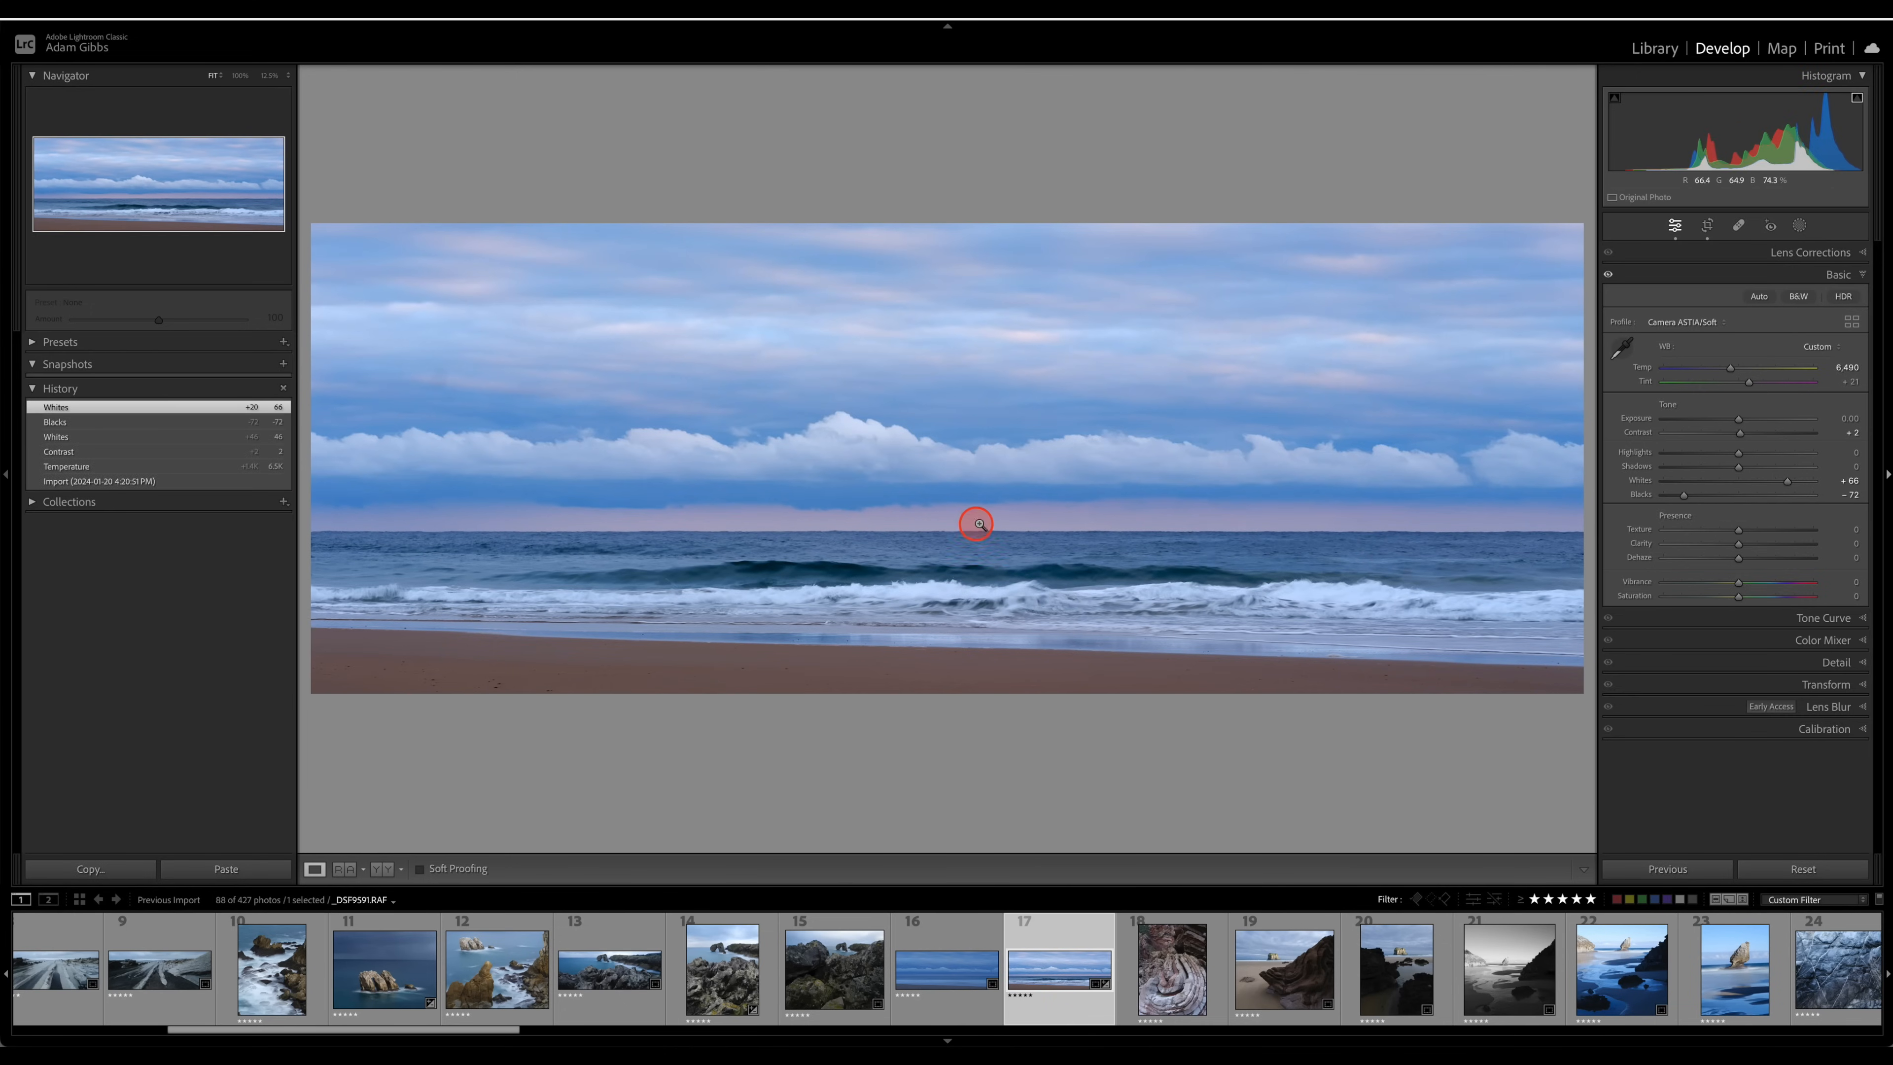
- Add a brush mask with size 8.1, feather 60 and Auto Mask on, and paint it along the cloud bank
{"action": "left_click", "coordinate": [1802, 226]}
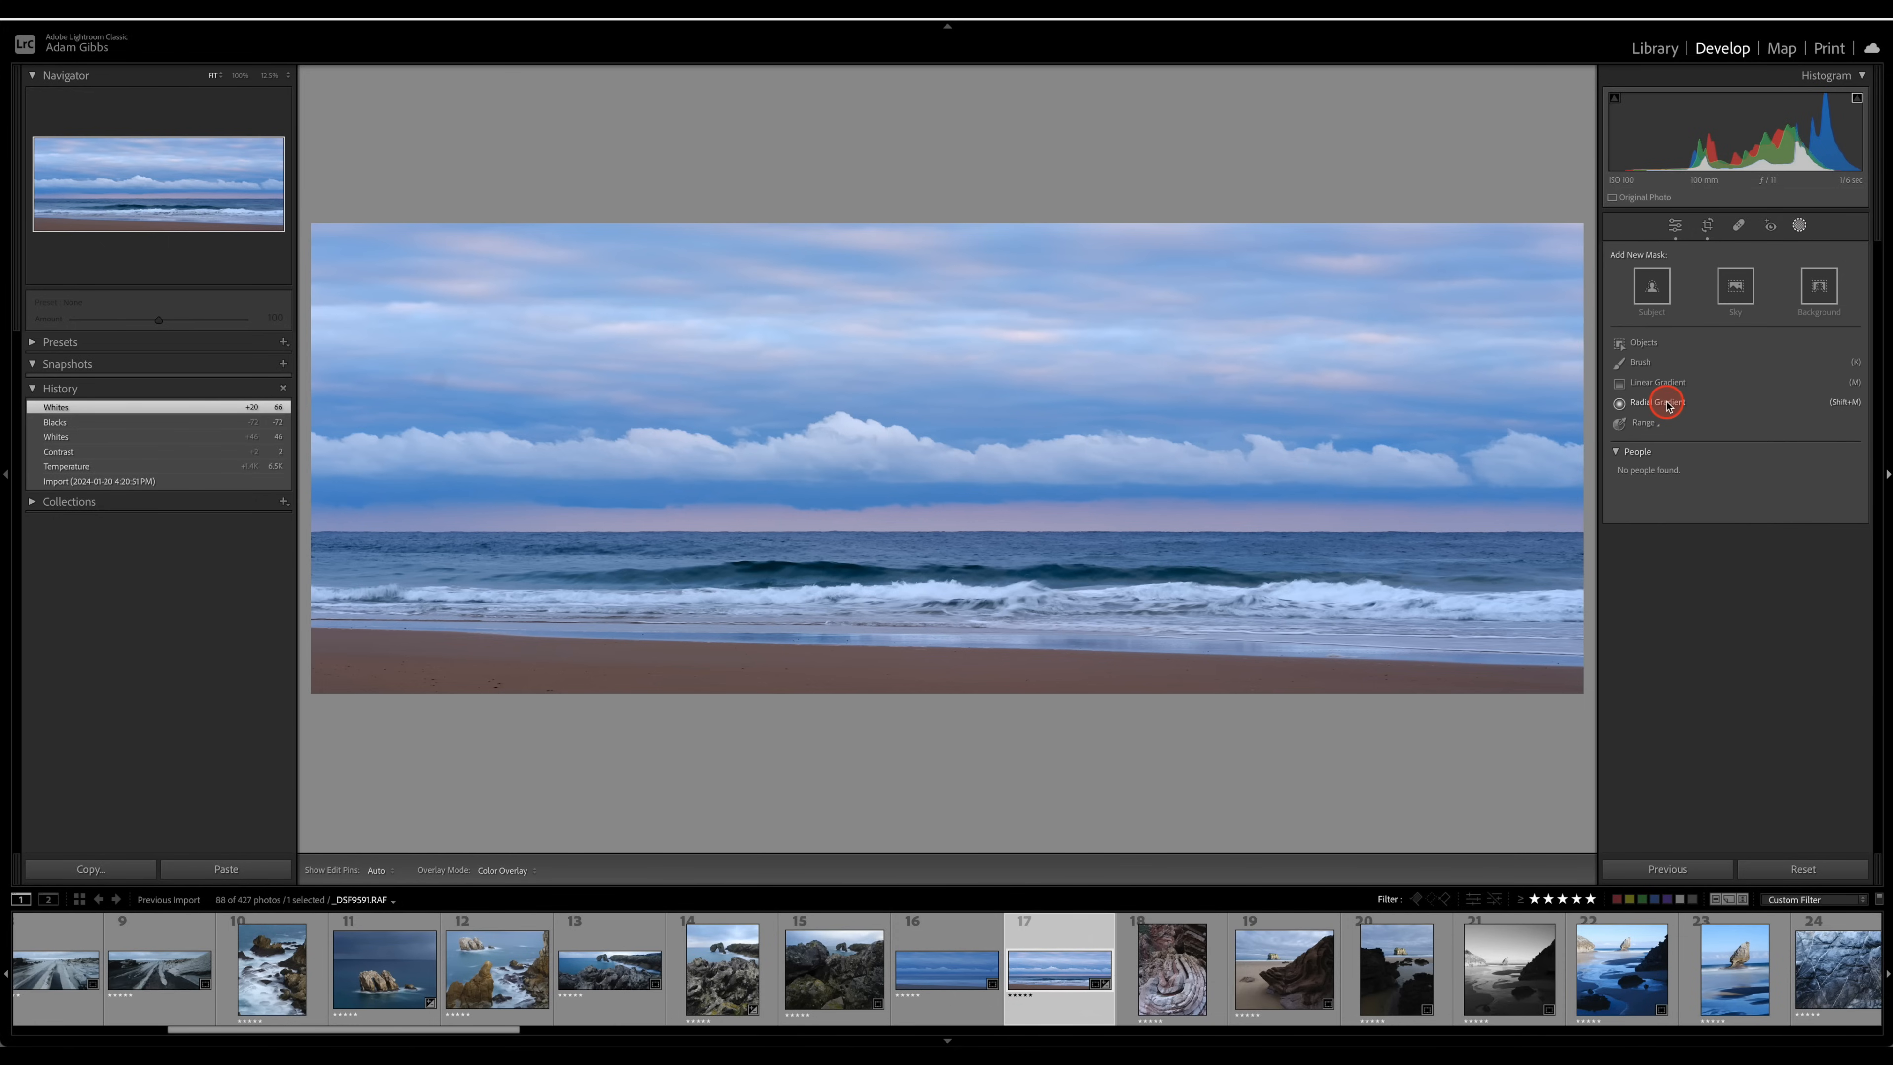
{"action": "left_click", "coordinate": [1645, 365]}
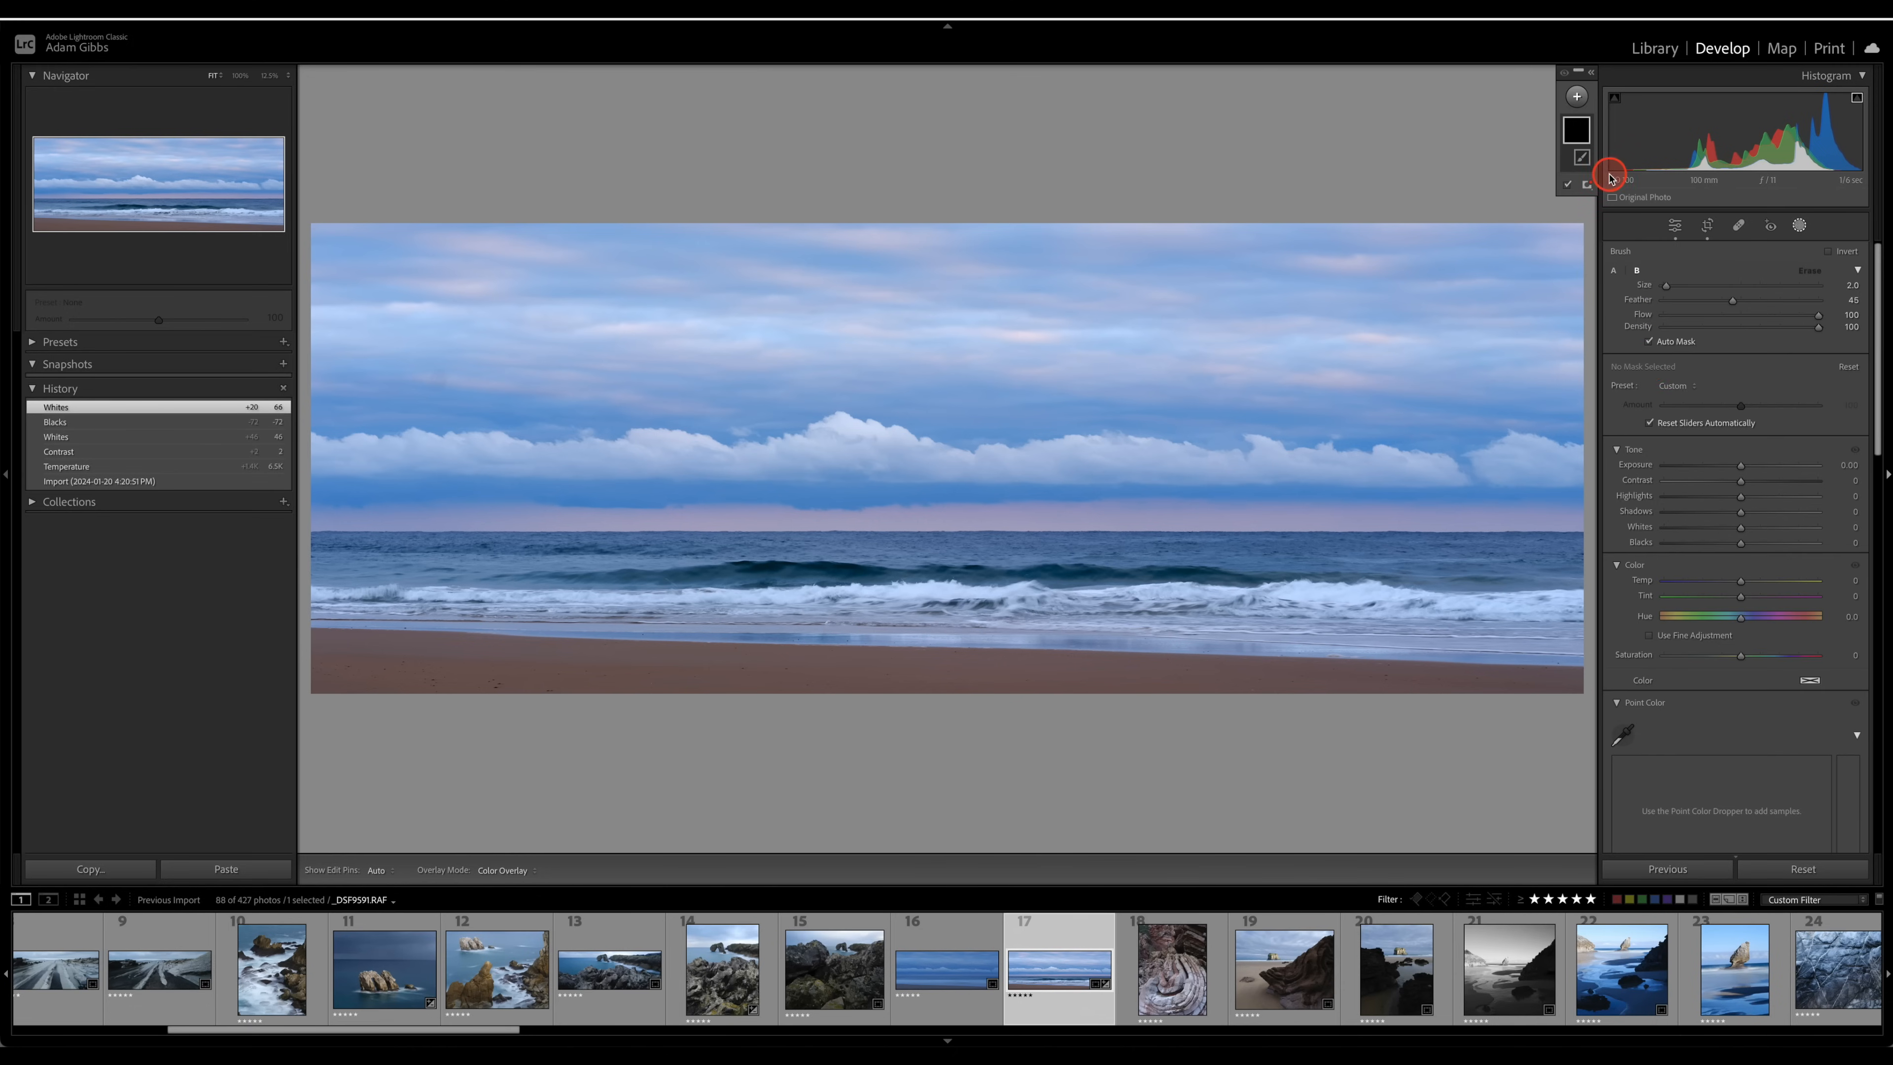
{"action": "left_click_drag", "start_coordinate": [1732, 300], "coordinate": [1756, 300]}
{"action": "mouse_move", "coordinate": [1584, 466]}
{"action": "left_mouse_down"}
{"action": "mouse_move", "coordinate": [356, 479]}
{"action": "mouse_move", "coordinate": [281, 471]}
{"action": "mouse_move", "coordinate": [562, 453]}
{"action": "mouse_move", "coordinate": [287, 448]}
{"action": "mouse_move", "coordinate": [934, 442]}
{"action": "mouse_move", "coordinate": [274, 435]}
{"action": "left_mouse_up"}
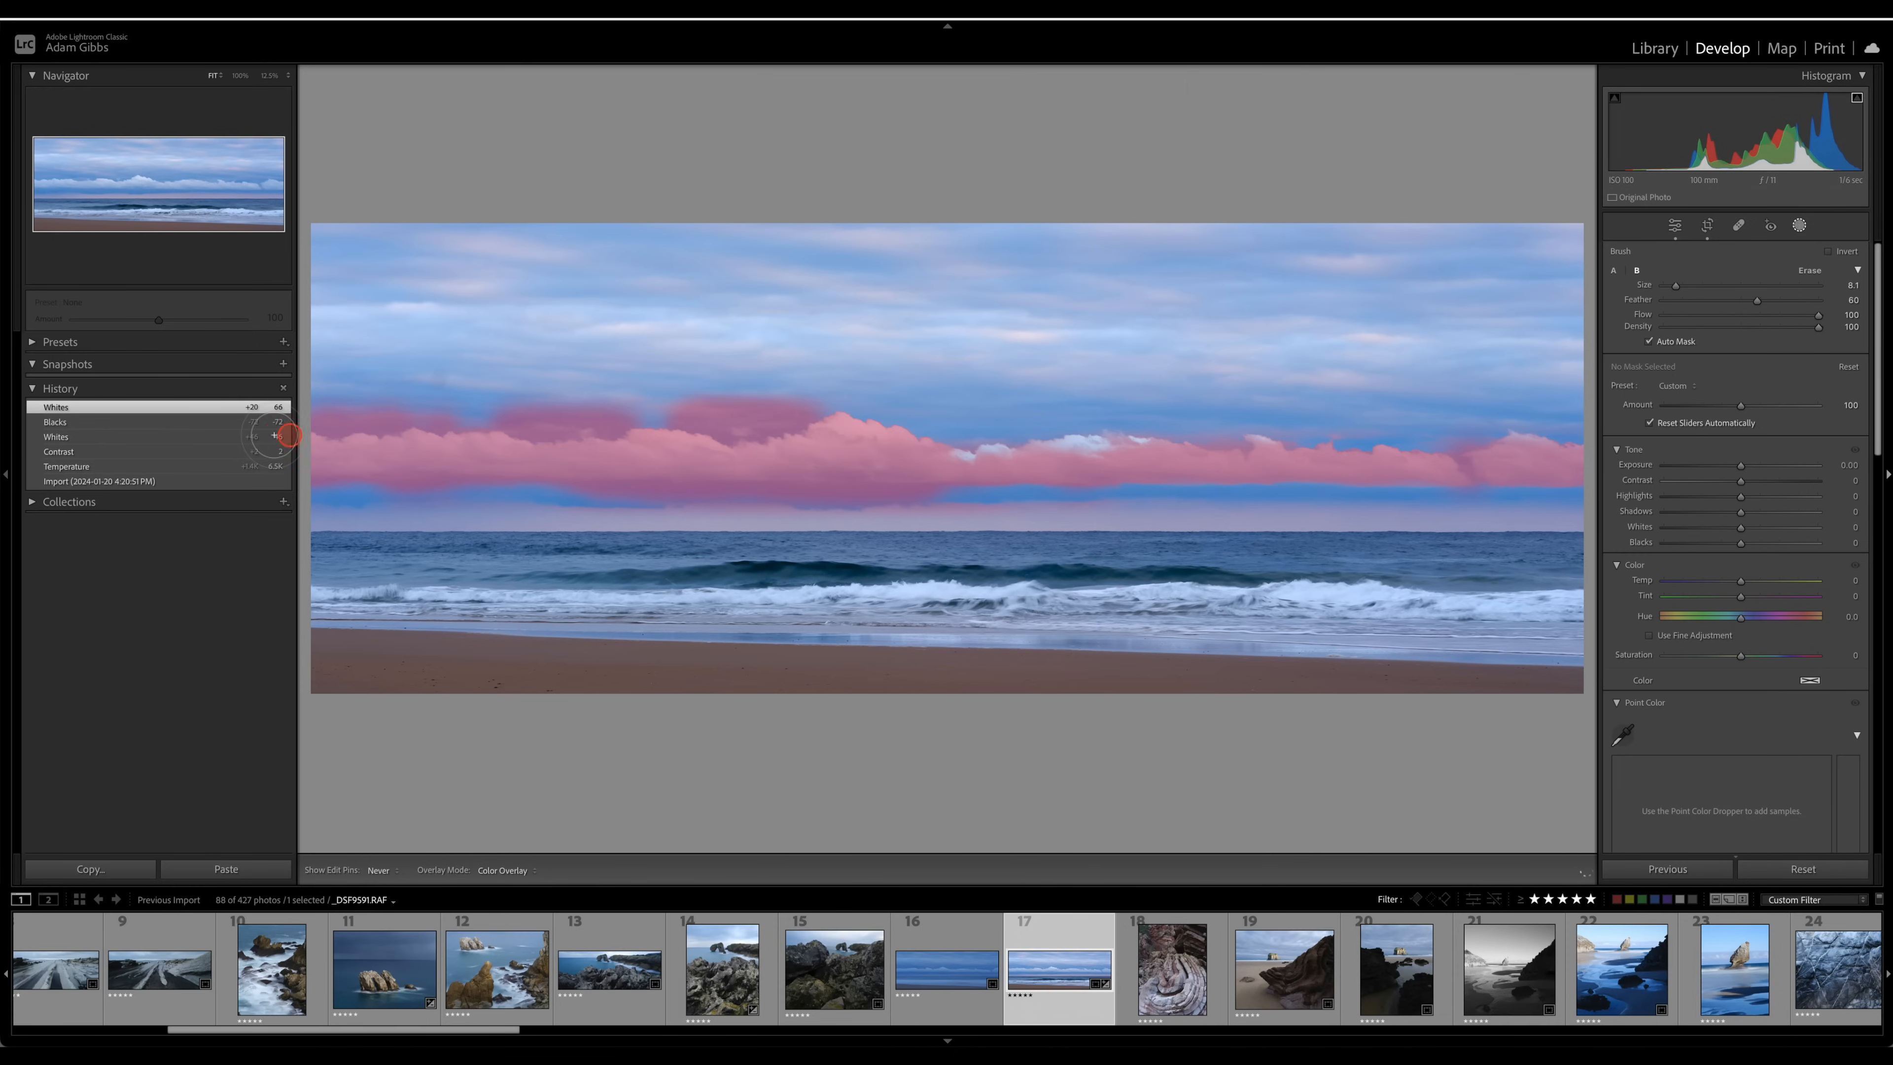
{"action": "left_click_drag", "start_coordinate": [672, 434], "coordinate": [999, 417]}
- Turn off Auto Mask and brush over the gaps so the mask covers the whole band from above the clouds to the horizon
{"action": "left_click", "coordinate": [1649, 340]}
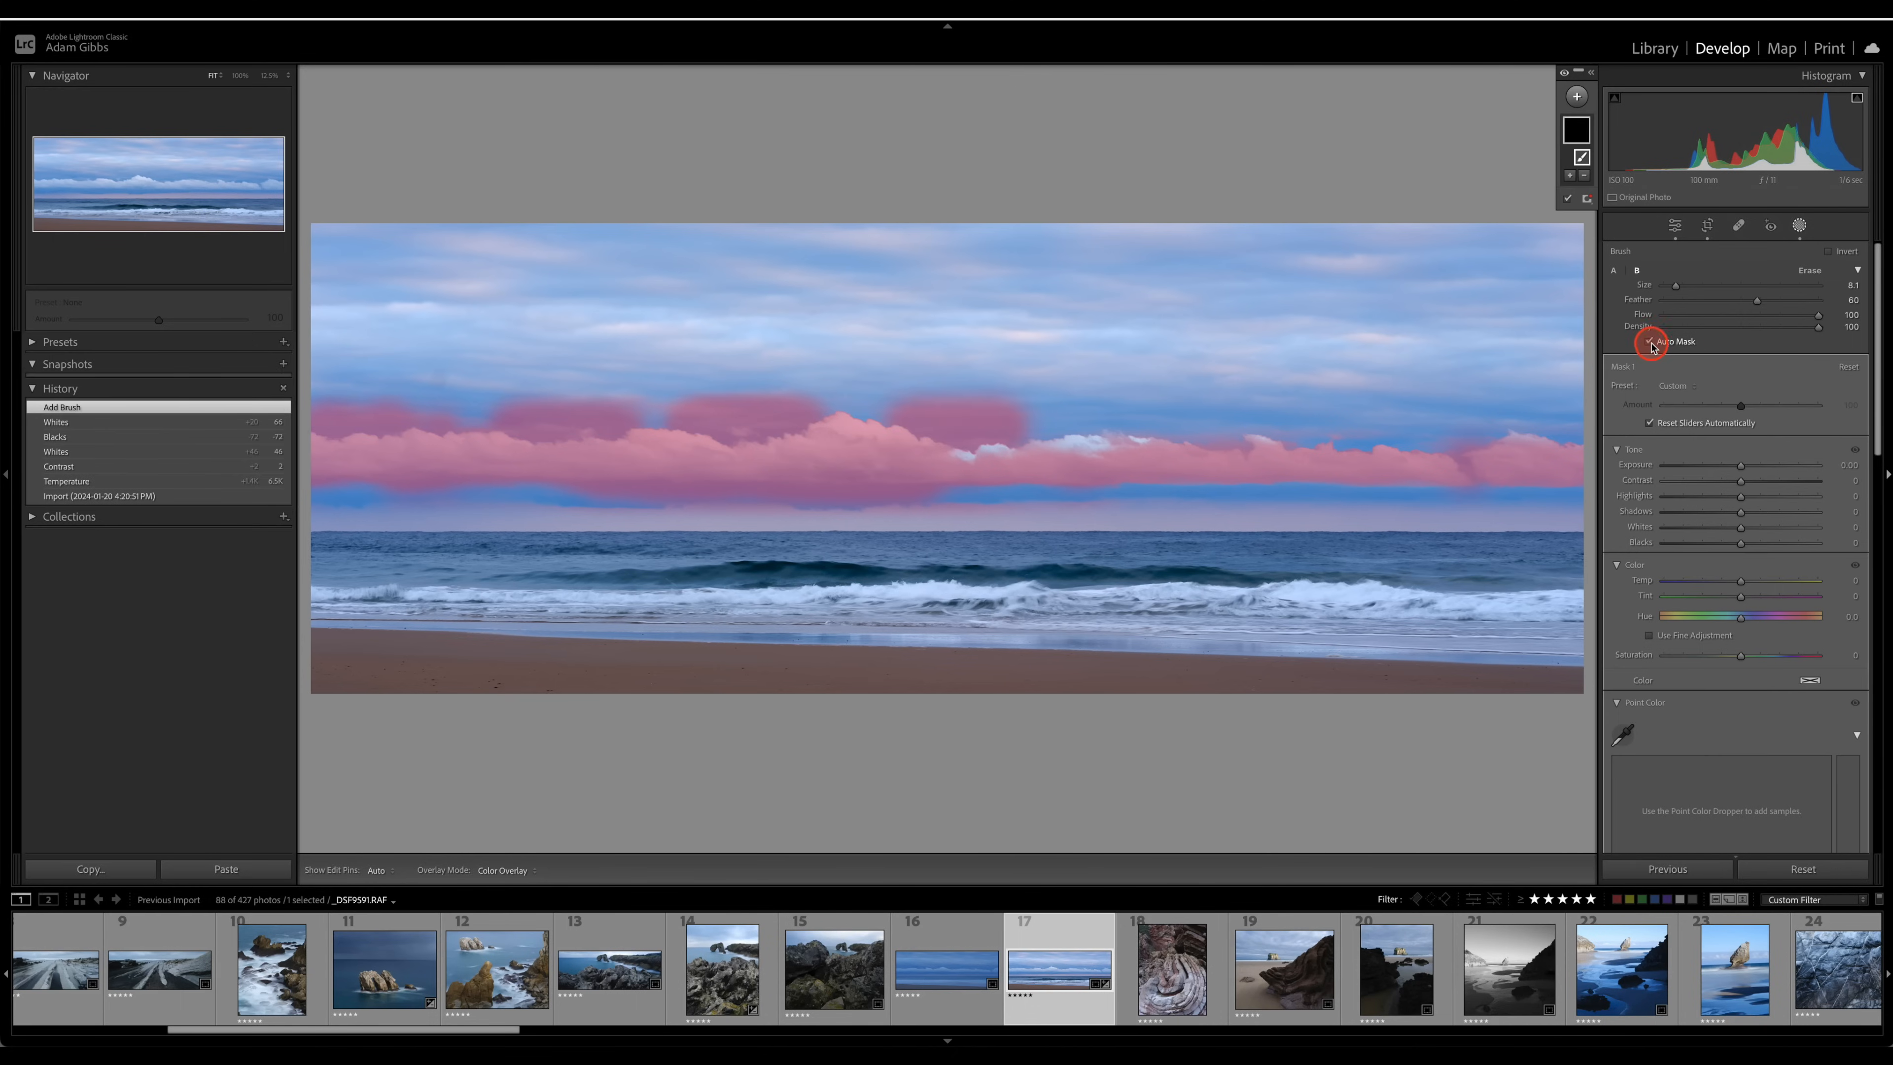
{"action": "key", "text": "h"}
{"action": "mouse_move", "coordinate": [313, 412]}
{"action": "left_mouse_down"}
{"action": "mouse_move", "coordinate": [1011, 410]}
{"action": "mouse_move", "coordinate": [1633, 431]}
{"action": "mouse_move", "coordinate": [1458, 454]}
{"action": "mouse_move", "coordinate": [1591, 486]}
{"action": "mouse_move", "coordinate": [254, 481]}
{"action": "left_mouse_up"}
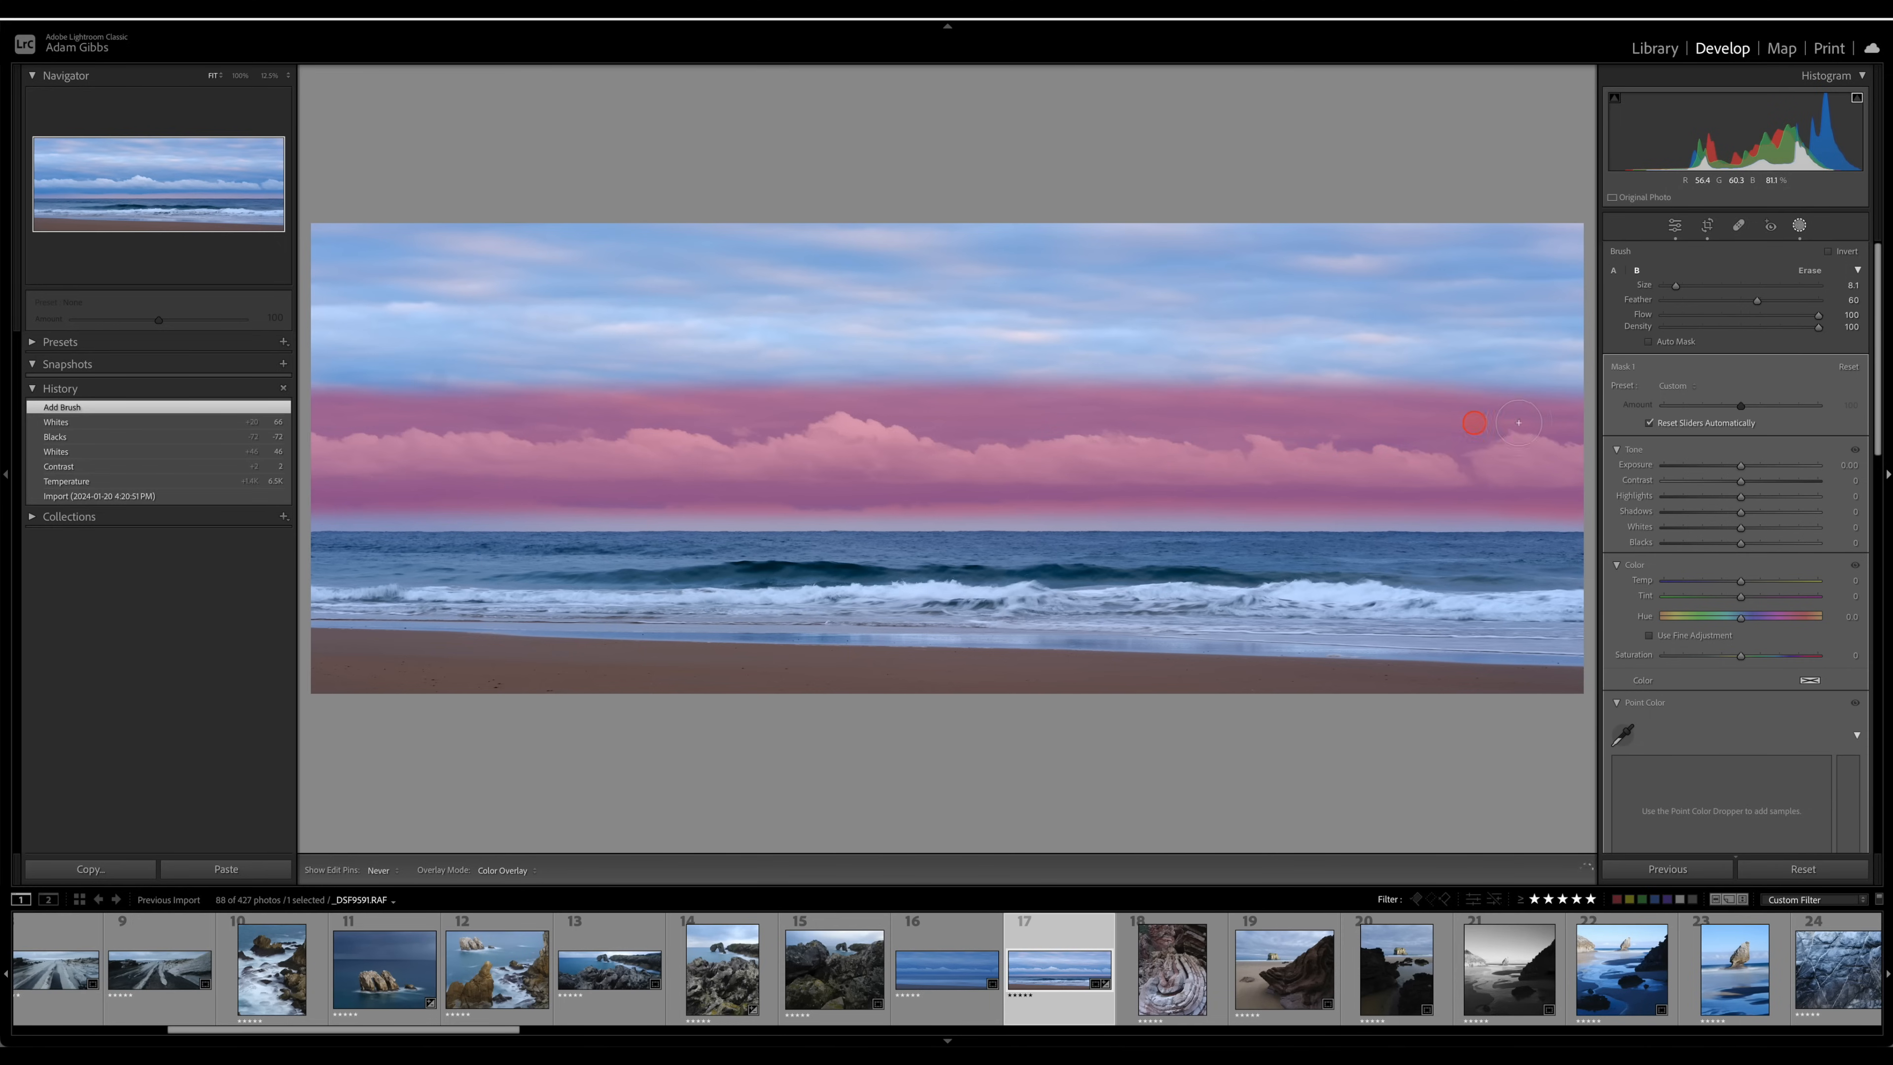
{"action": "left_click_drag", "start_coordinate": [1565, 407], "coordinate": [1106, 416]}
{"action": "left_click_drag", "start_coordinate": [724, 423], "coordinate": [613, 438]}
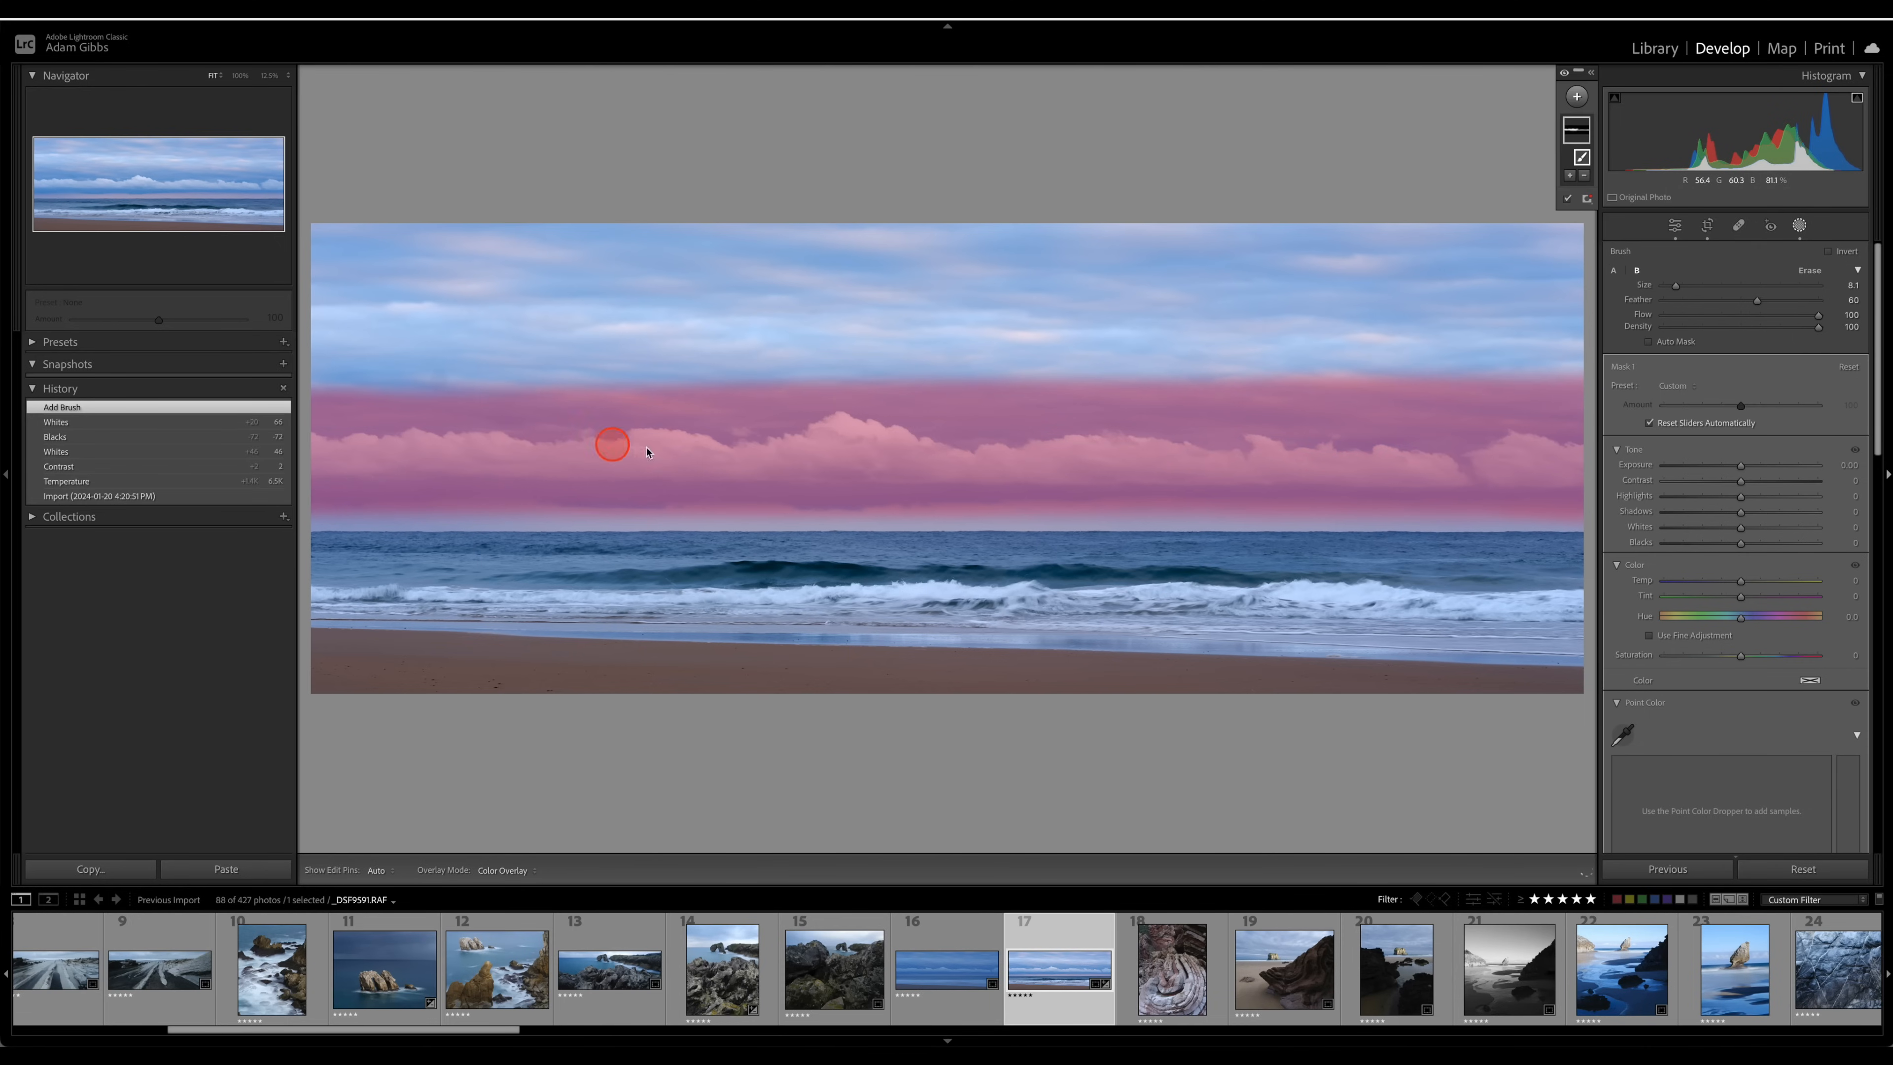
- Adjust the cloud-band mask to Whites 7 and Highlights −12, and warm its Temp slightly
{"action": "left_click", "coordinate": [1742, 528]}
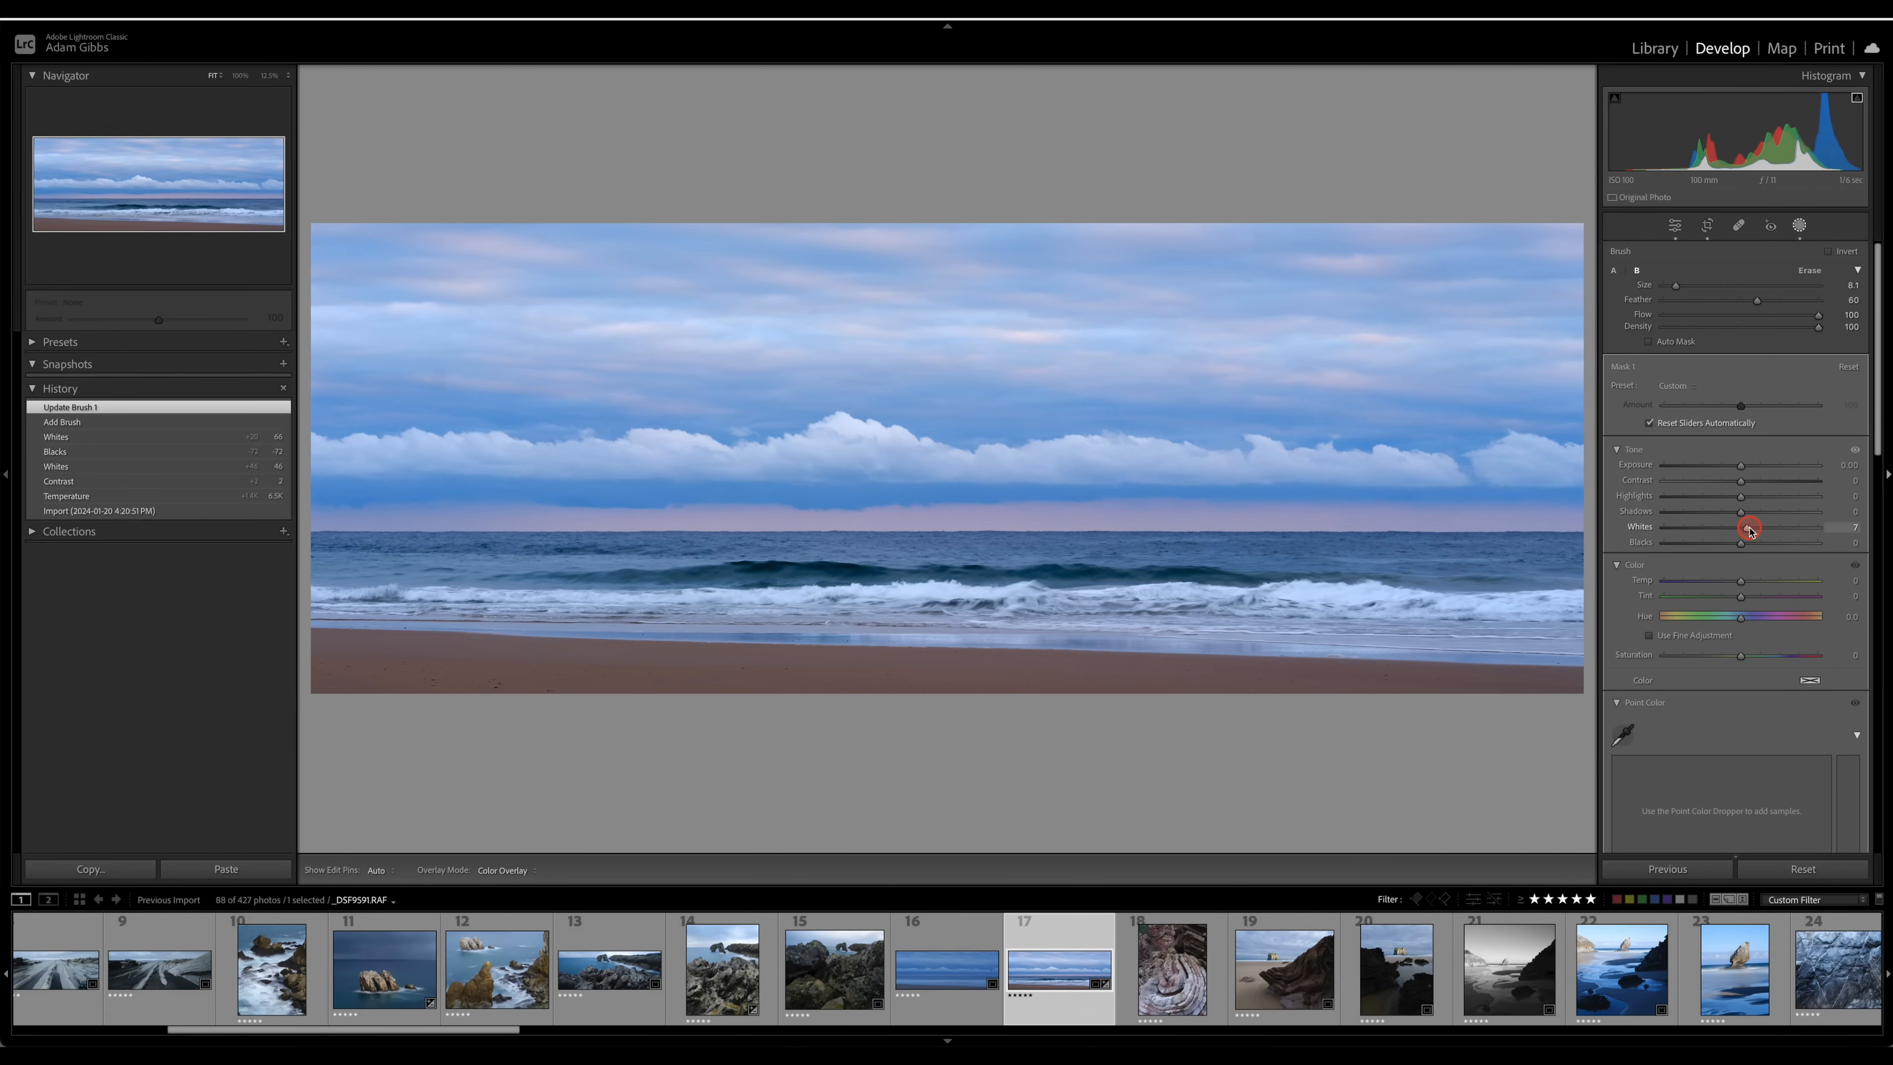
{"action": "left_click_drag", "start_coordinate": [1748, 530], "coordinate": [1750, 528]}
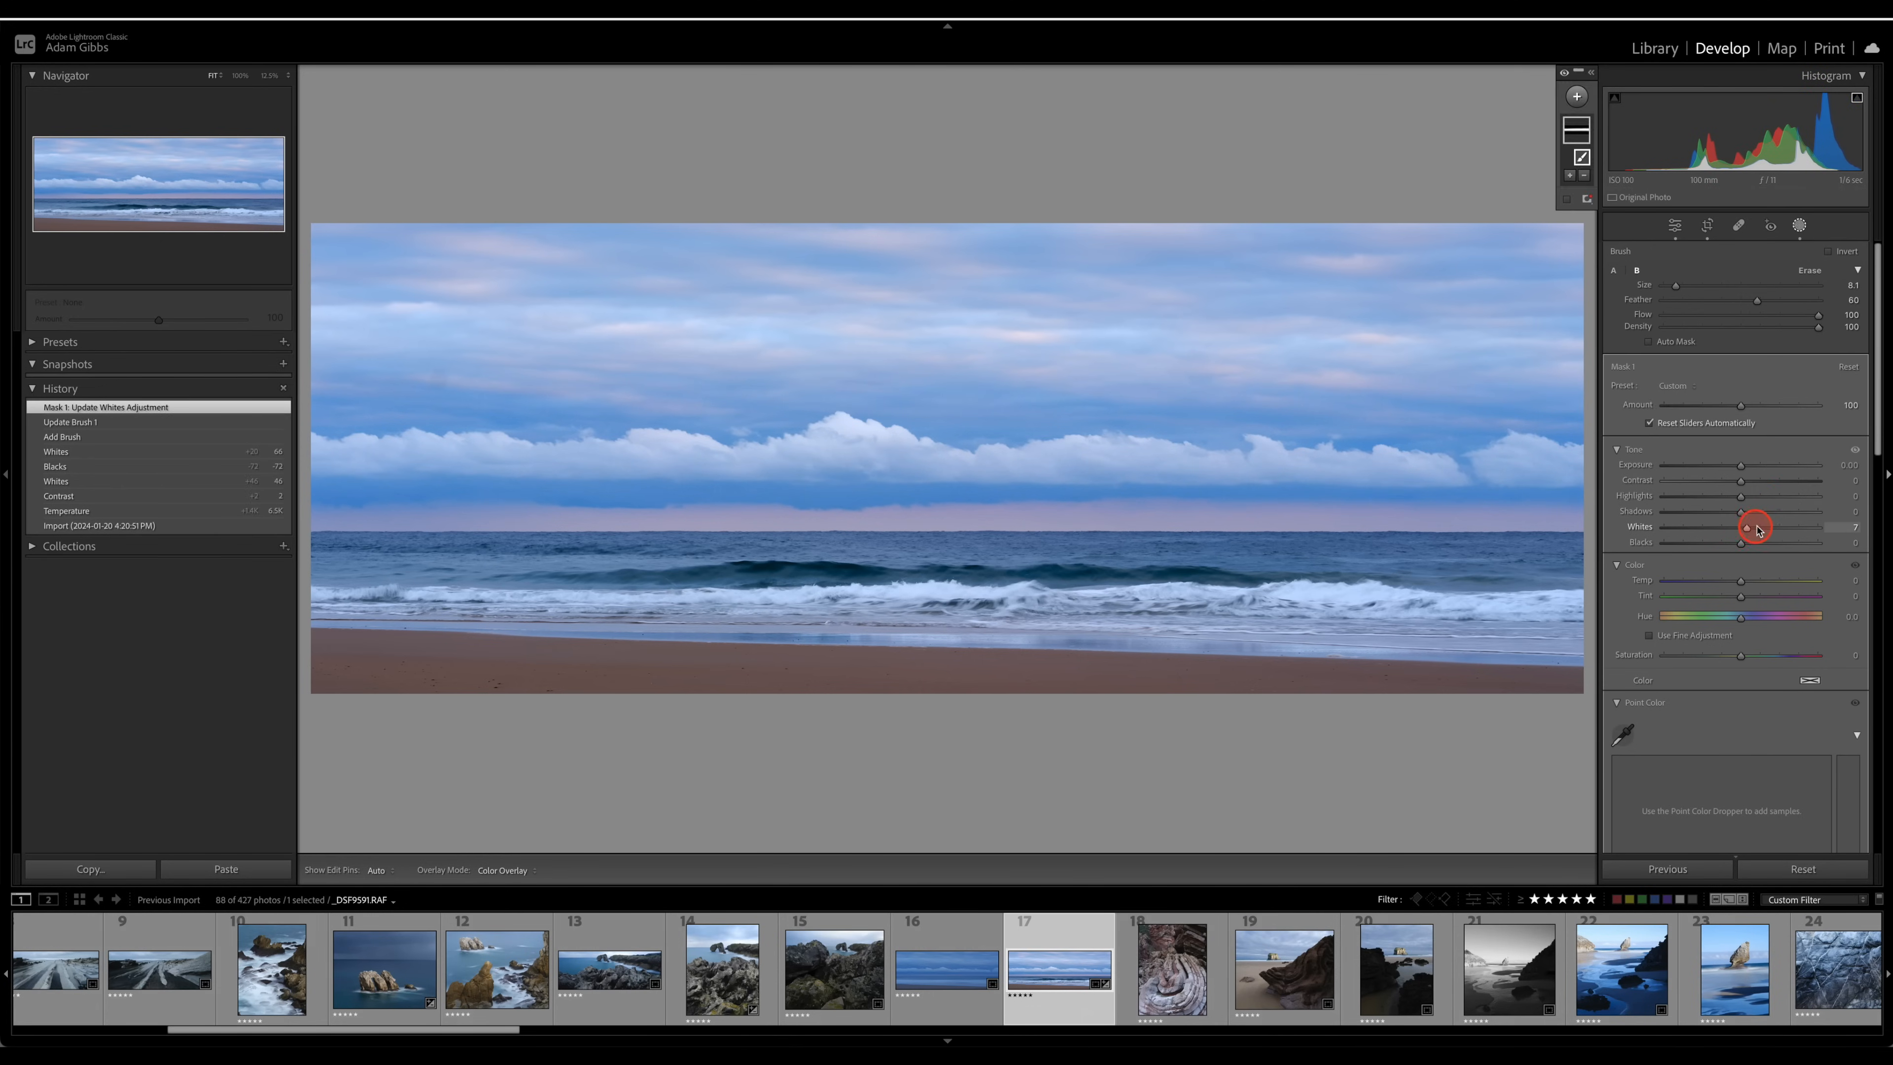
{"action": "left_click", "coordinate": [1745, 503]}
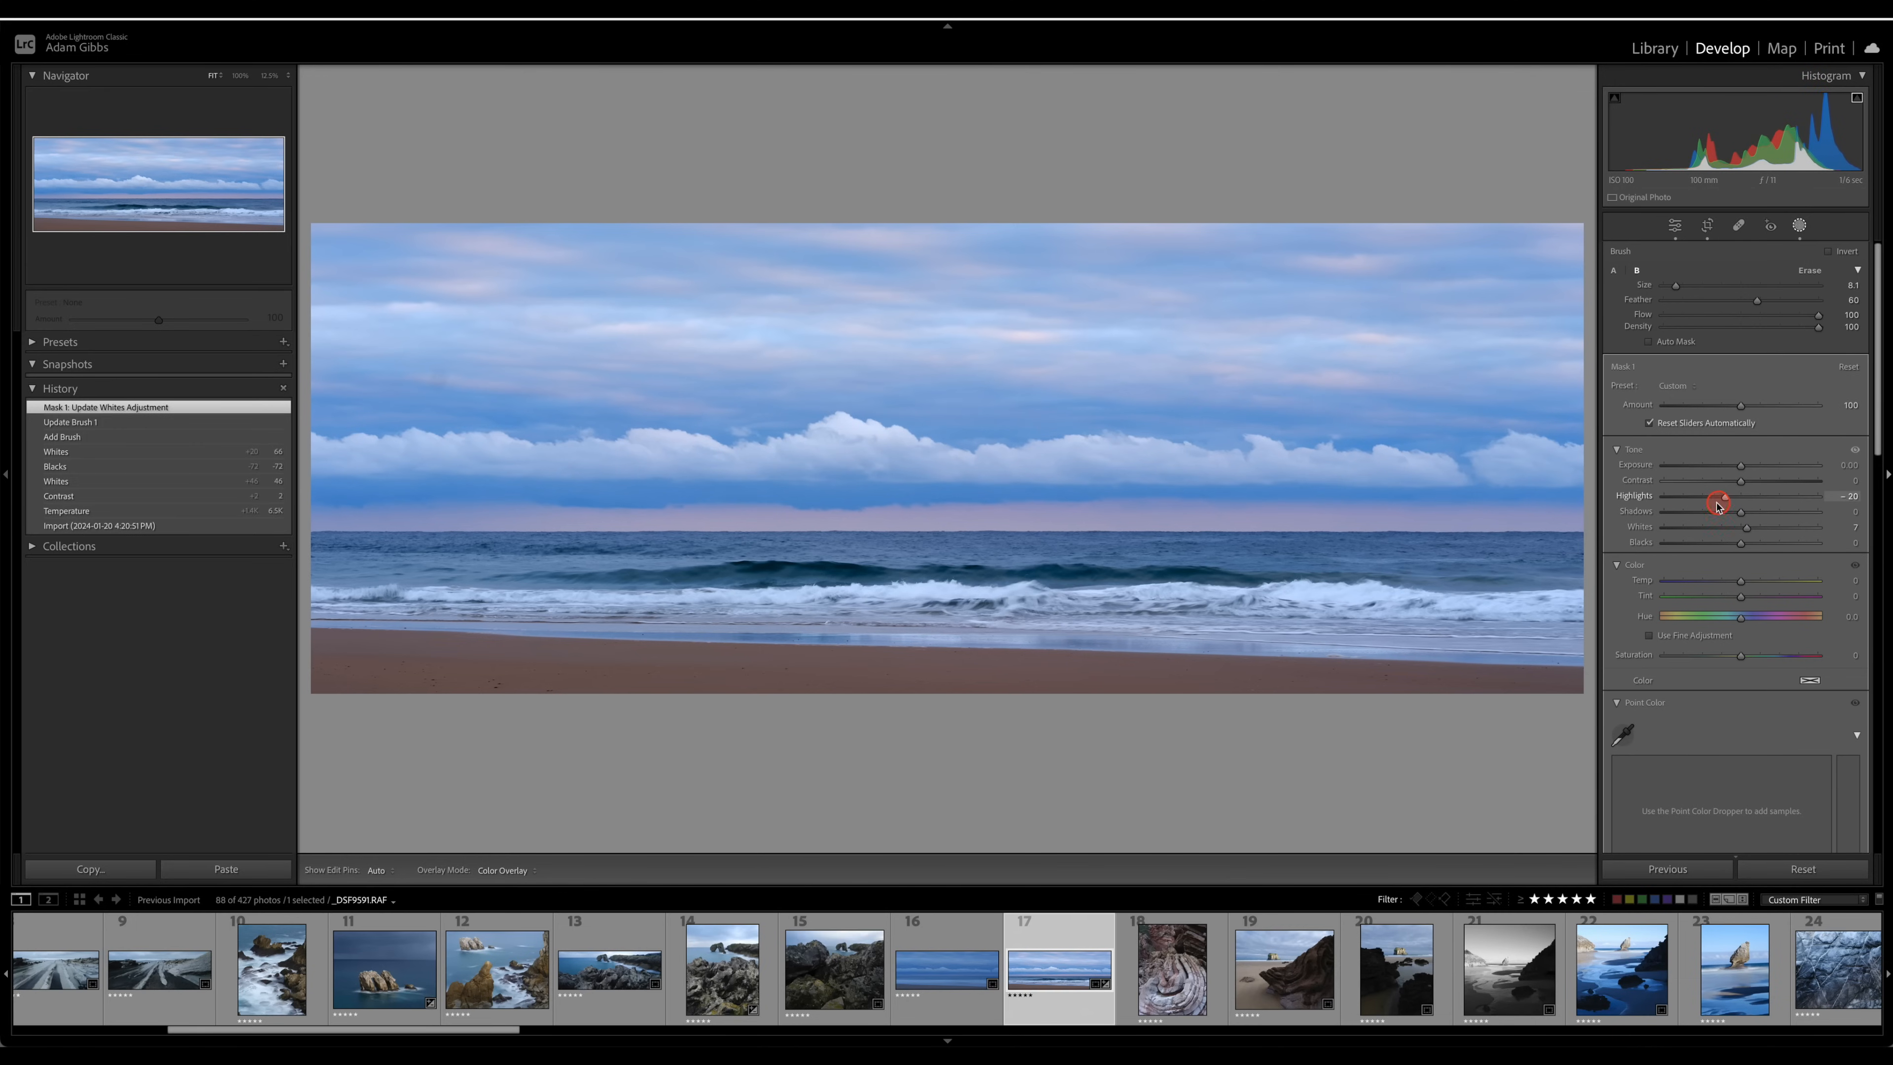
{"action": "mouse_move", "coordinate": [1726, 506]}
{"action": "left_mouse_down"}
{"action": "mouse_move", "coordinate": [1779, 503]}
{"action": "mouse_move", "coordinate": [1738, 505]}
{"action": "left_mouse_up"}
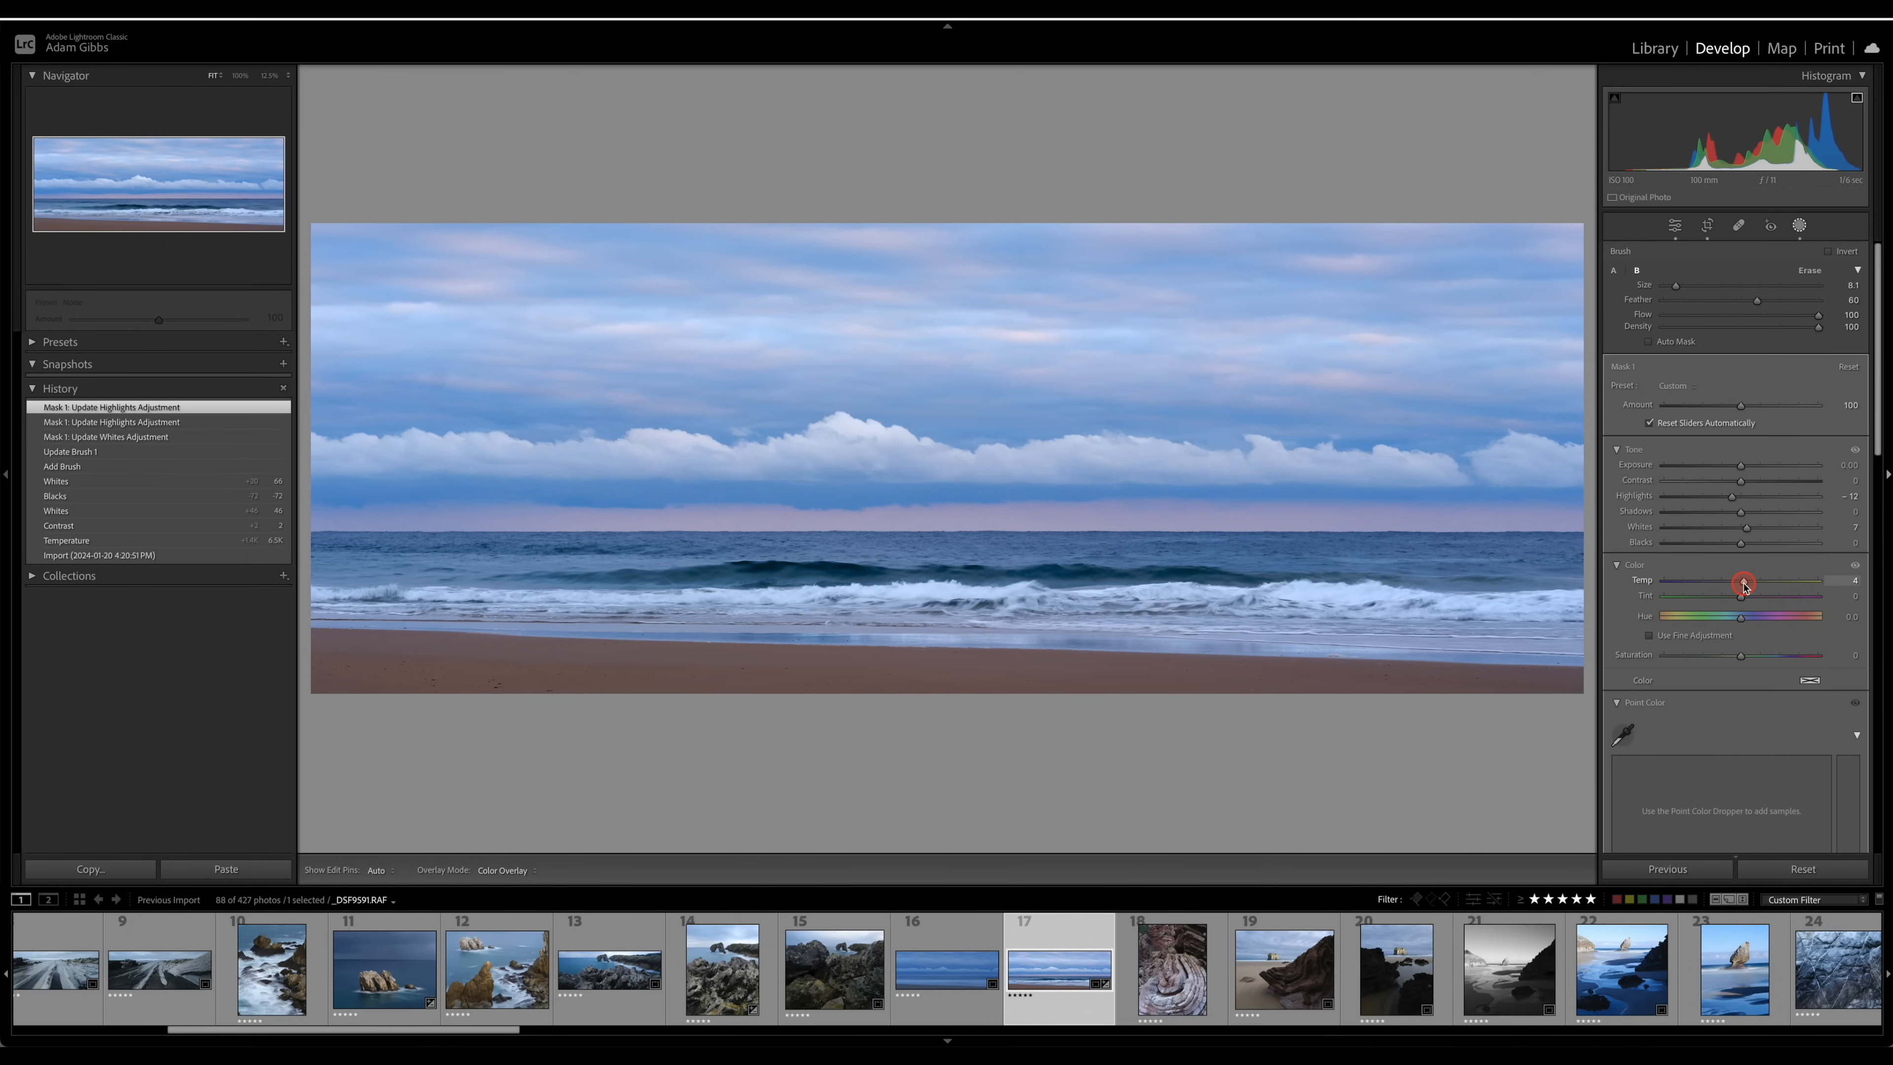
{"action": "left_click_drag", "start_coordinate": [1742, 583], "coordinate": [1741, 587]}
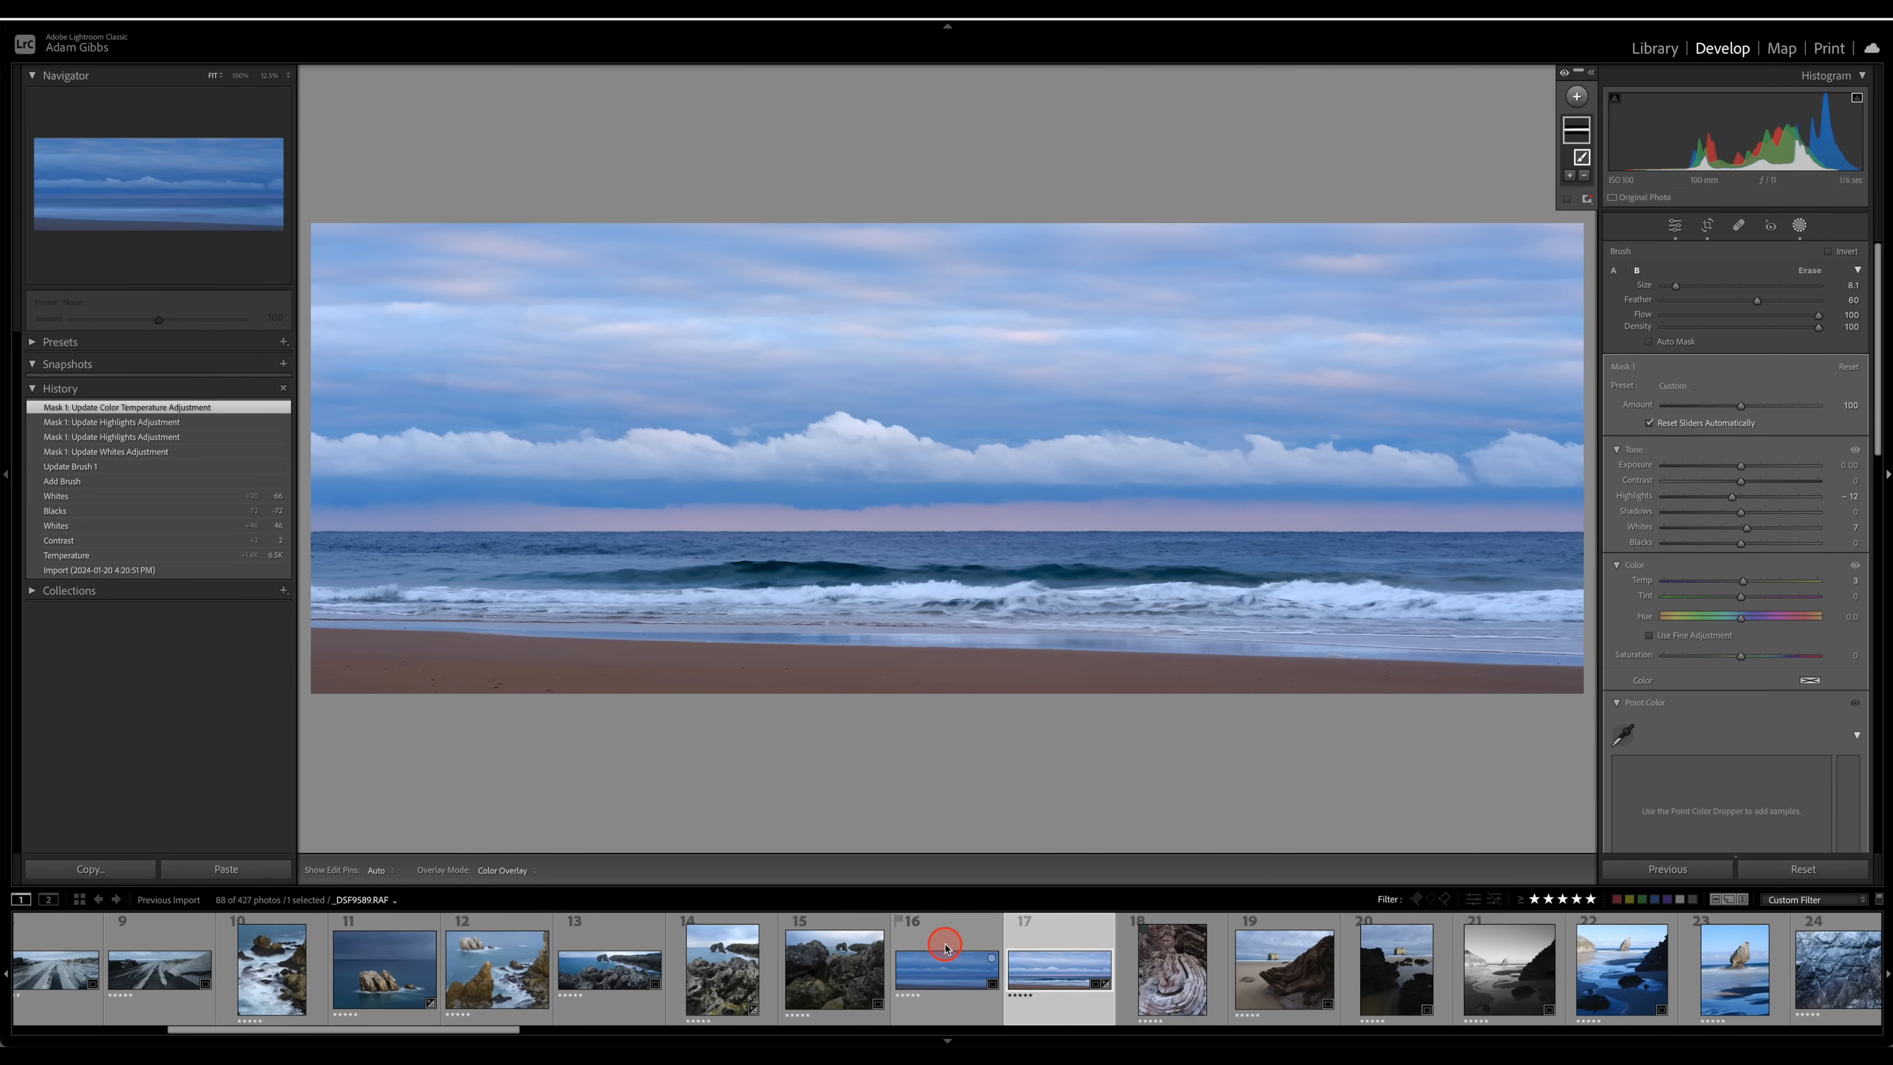
- Add photo 16 to the selection and synchronize the develop settings of photo 17 to it
{"action": "left_click", "coordinate": [969, 932], "text": "ctrl"}
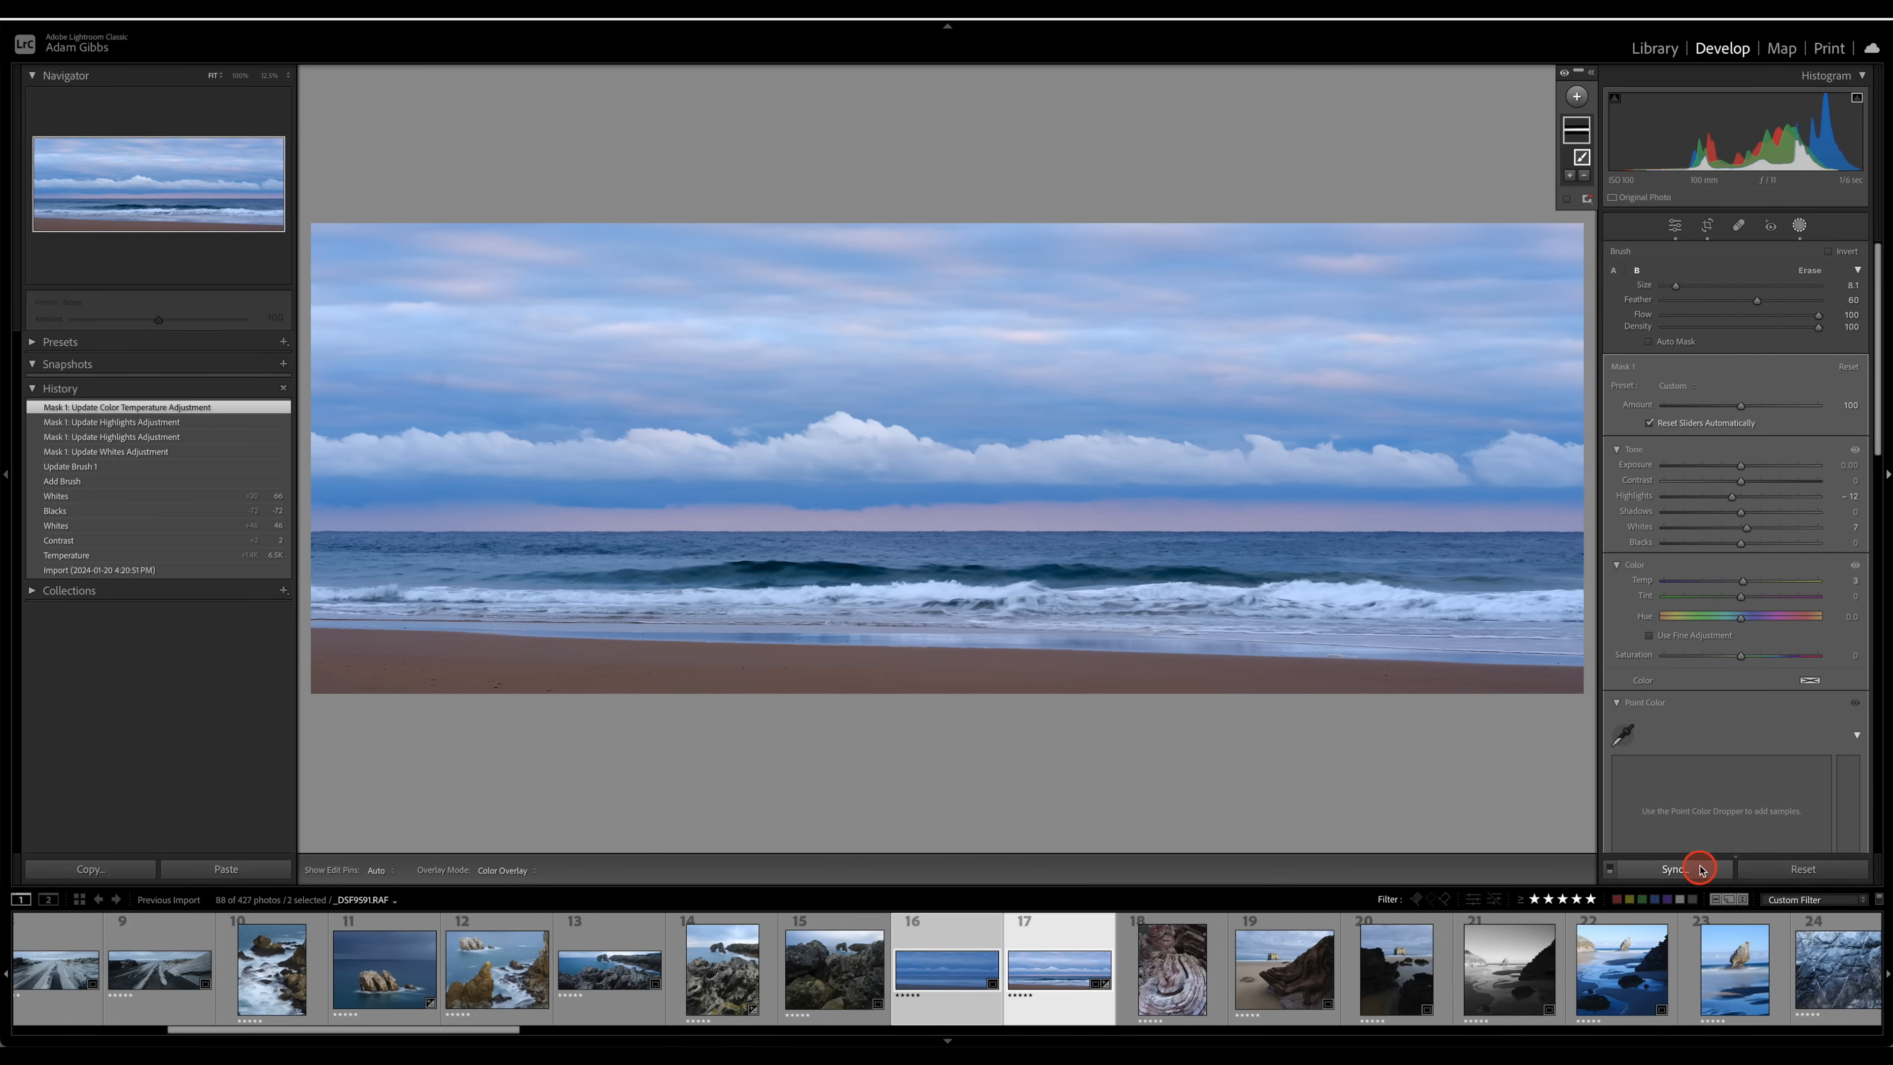
{"action": "left_click", "coordinate": [1701, 870]}
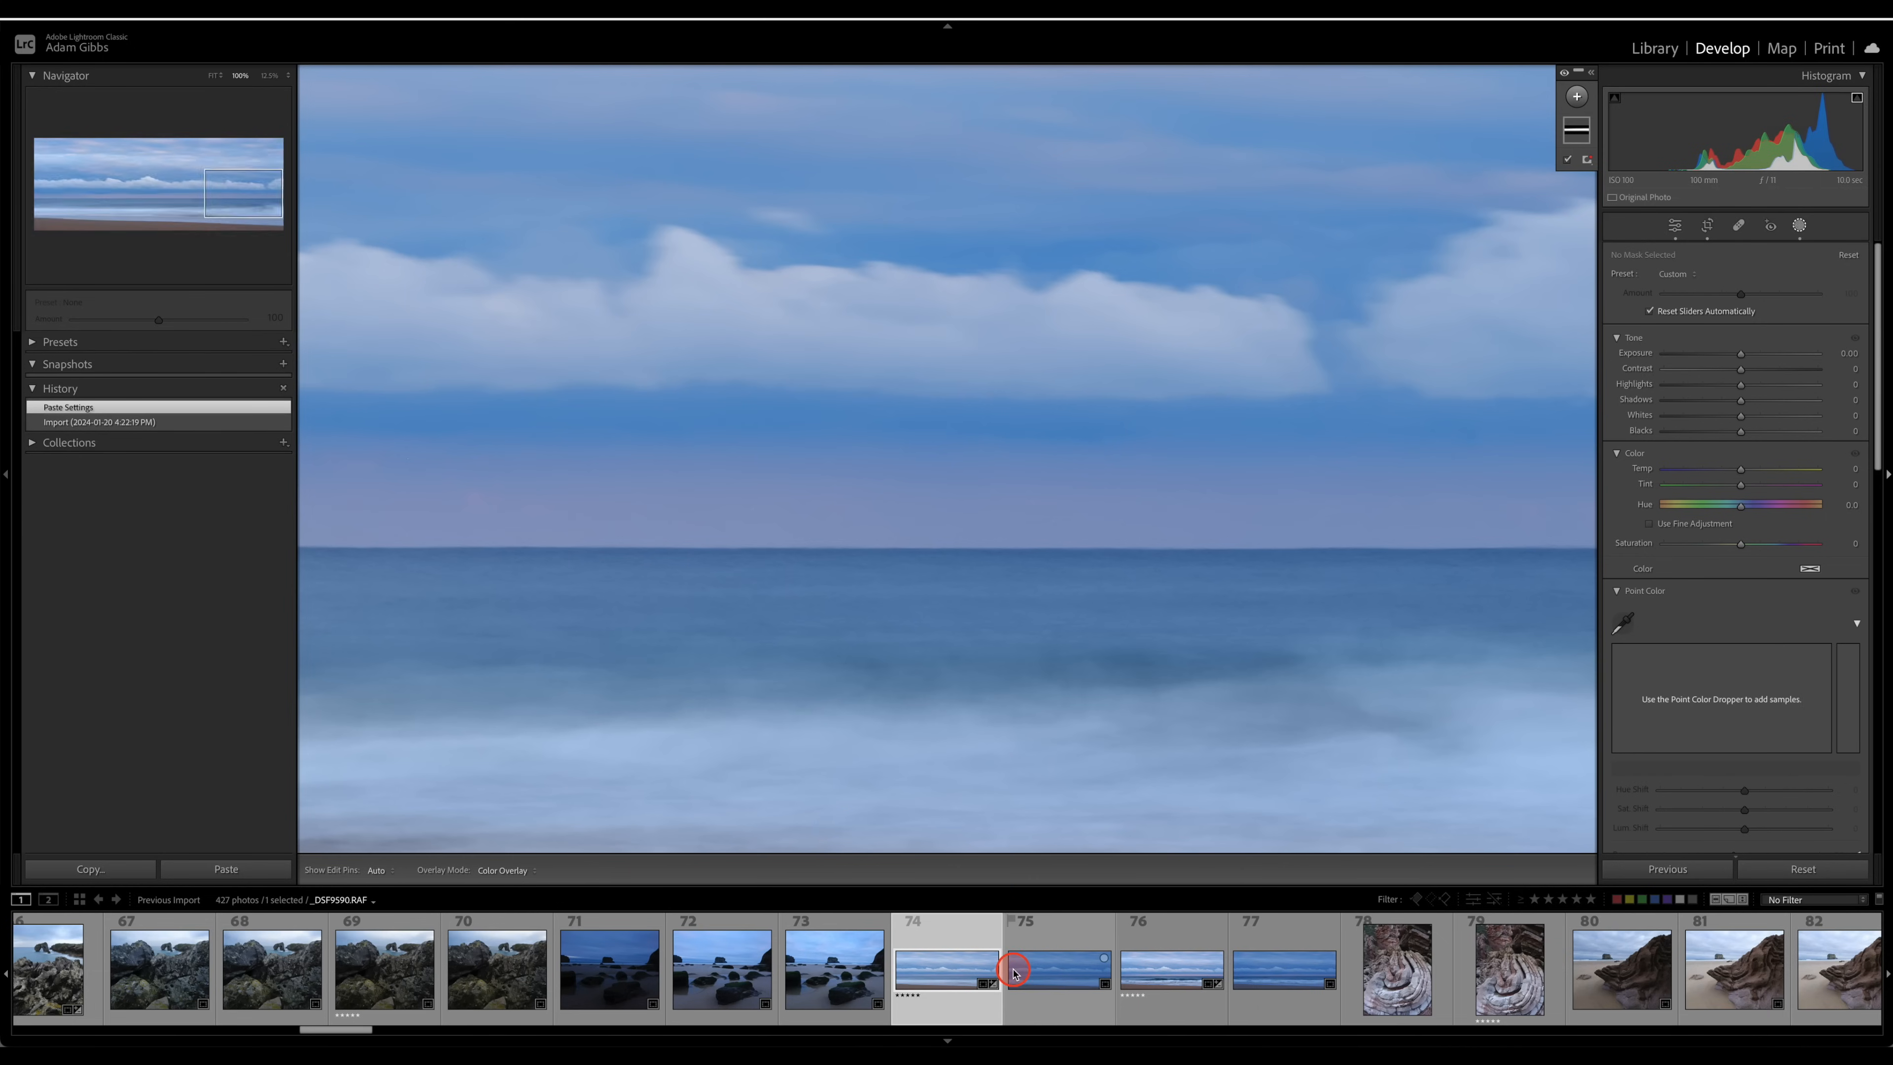
- Select only the two five-star seascapes, photos 74 and 76, and open them together as layers in Photoshop
{"action": "left_click", "coordinate": [1178, 940], "text": "shift"}
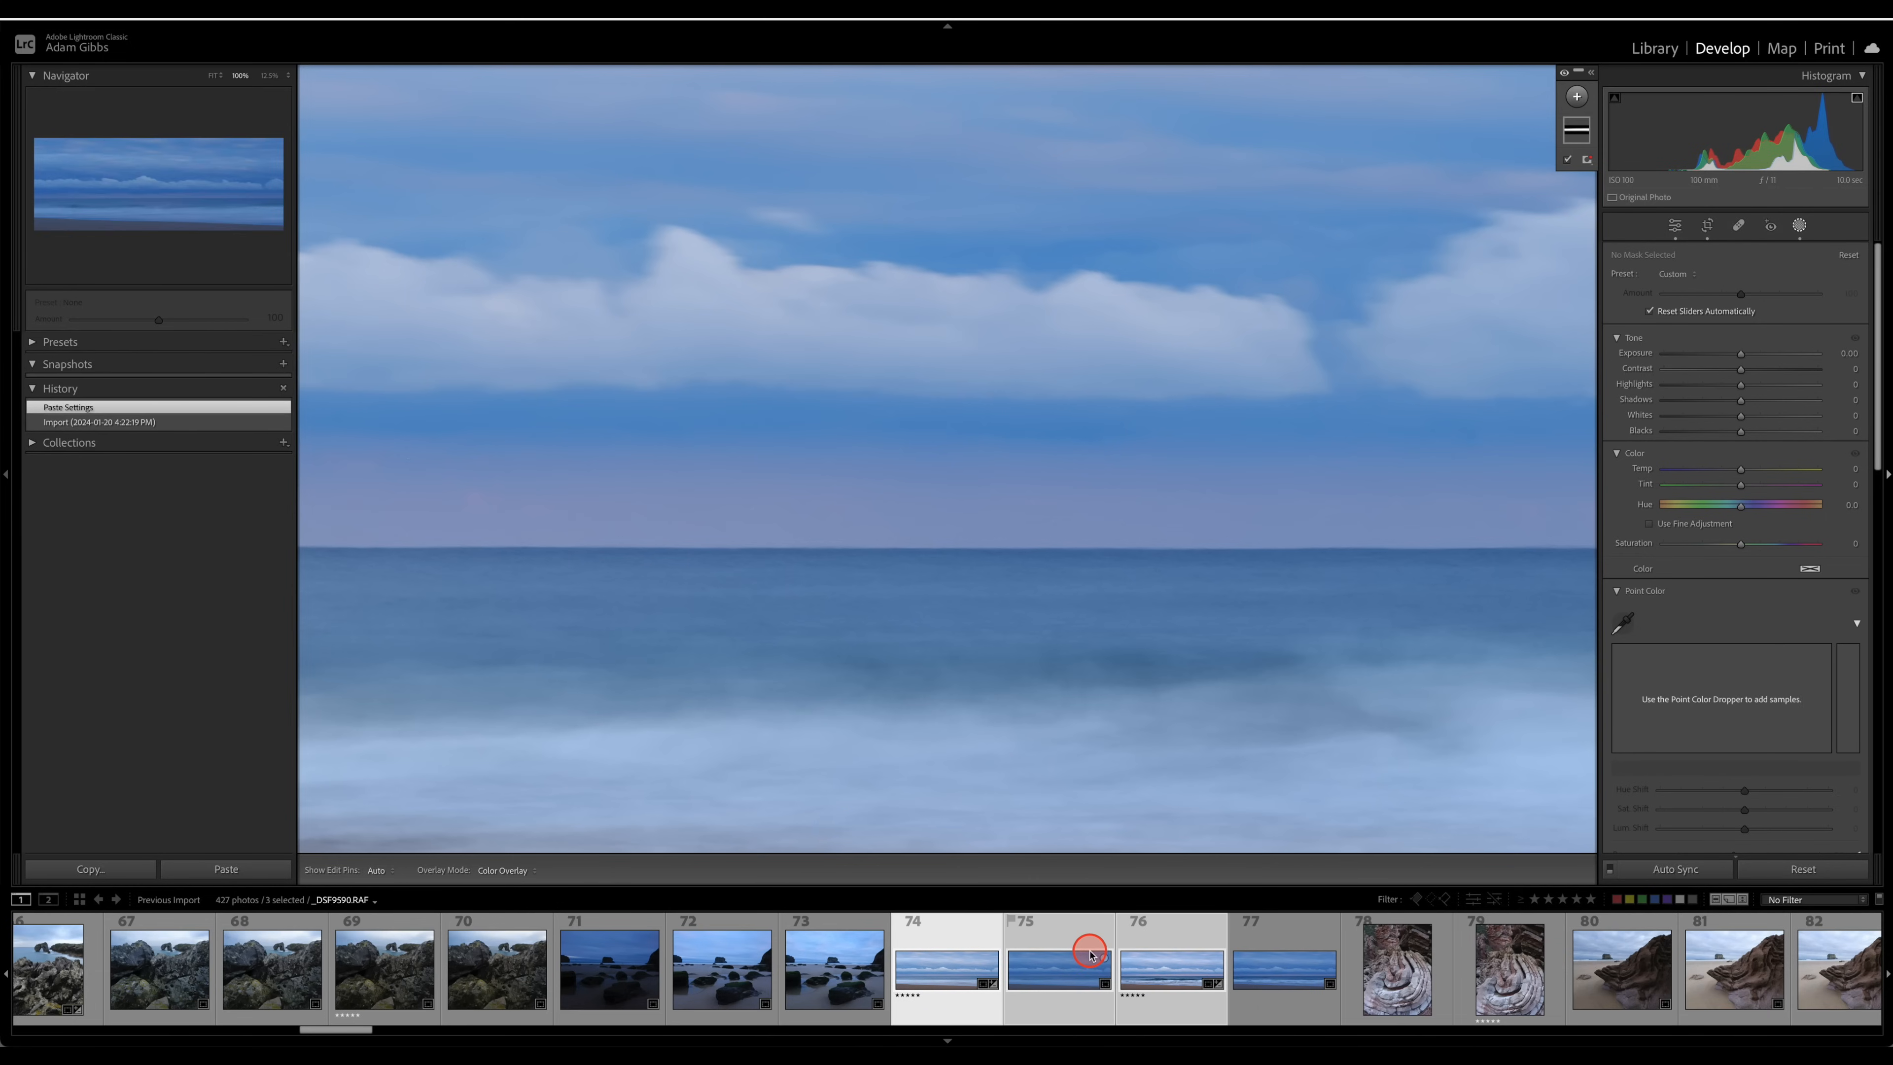
{"action": "left_click", "coordinate": [1090, 955], "text": "super"}
{"action": "right_click", "coordinate": [1200, 969]}
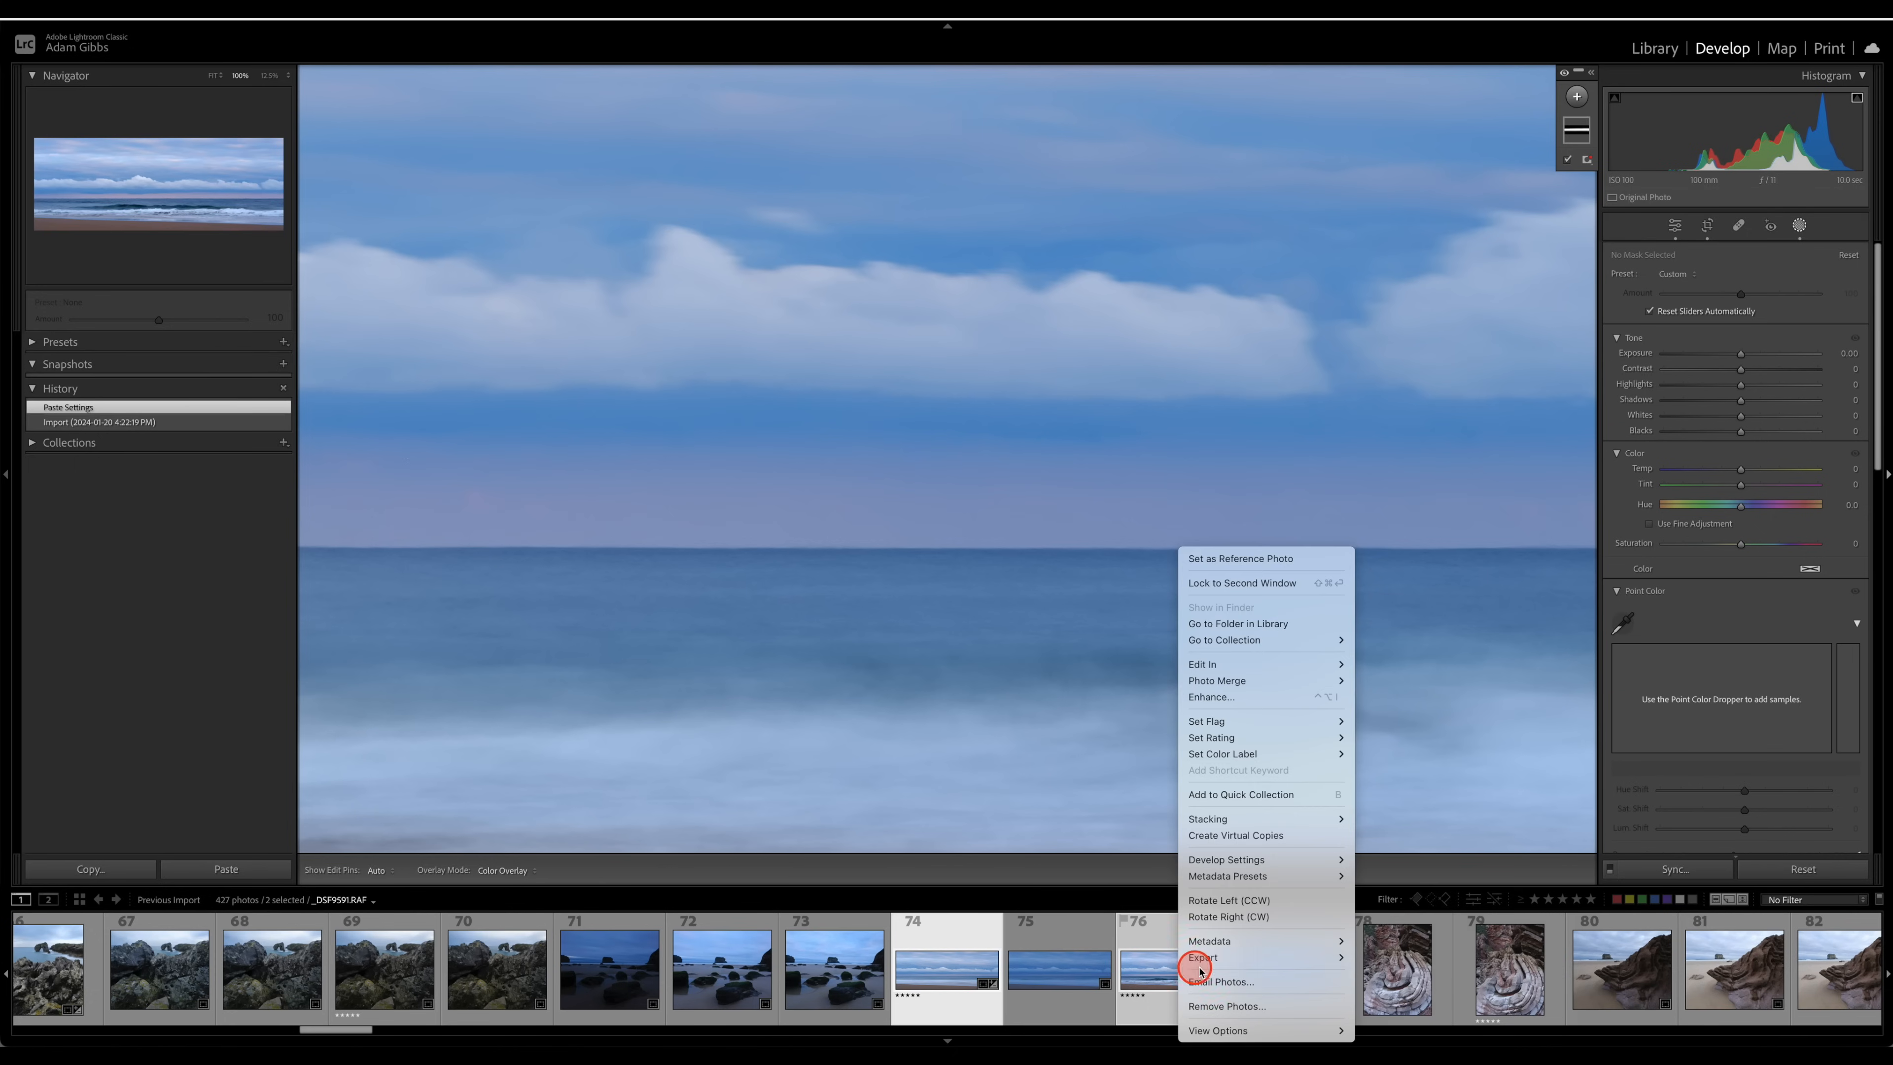
{"action": "mouse_move", "coordinate": [1267, 663]}
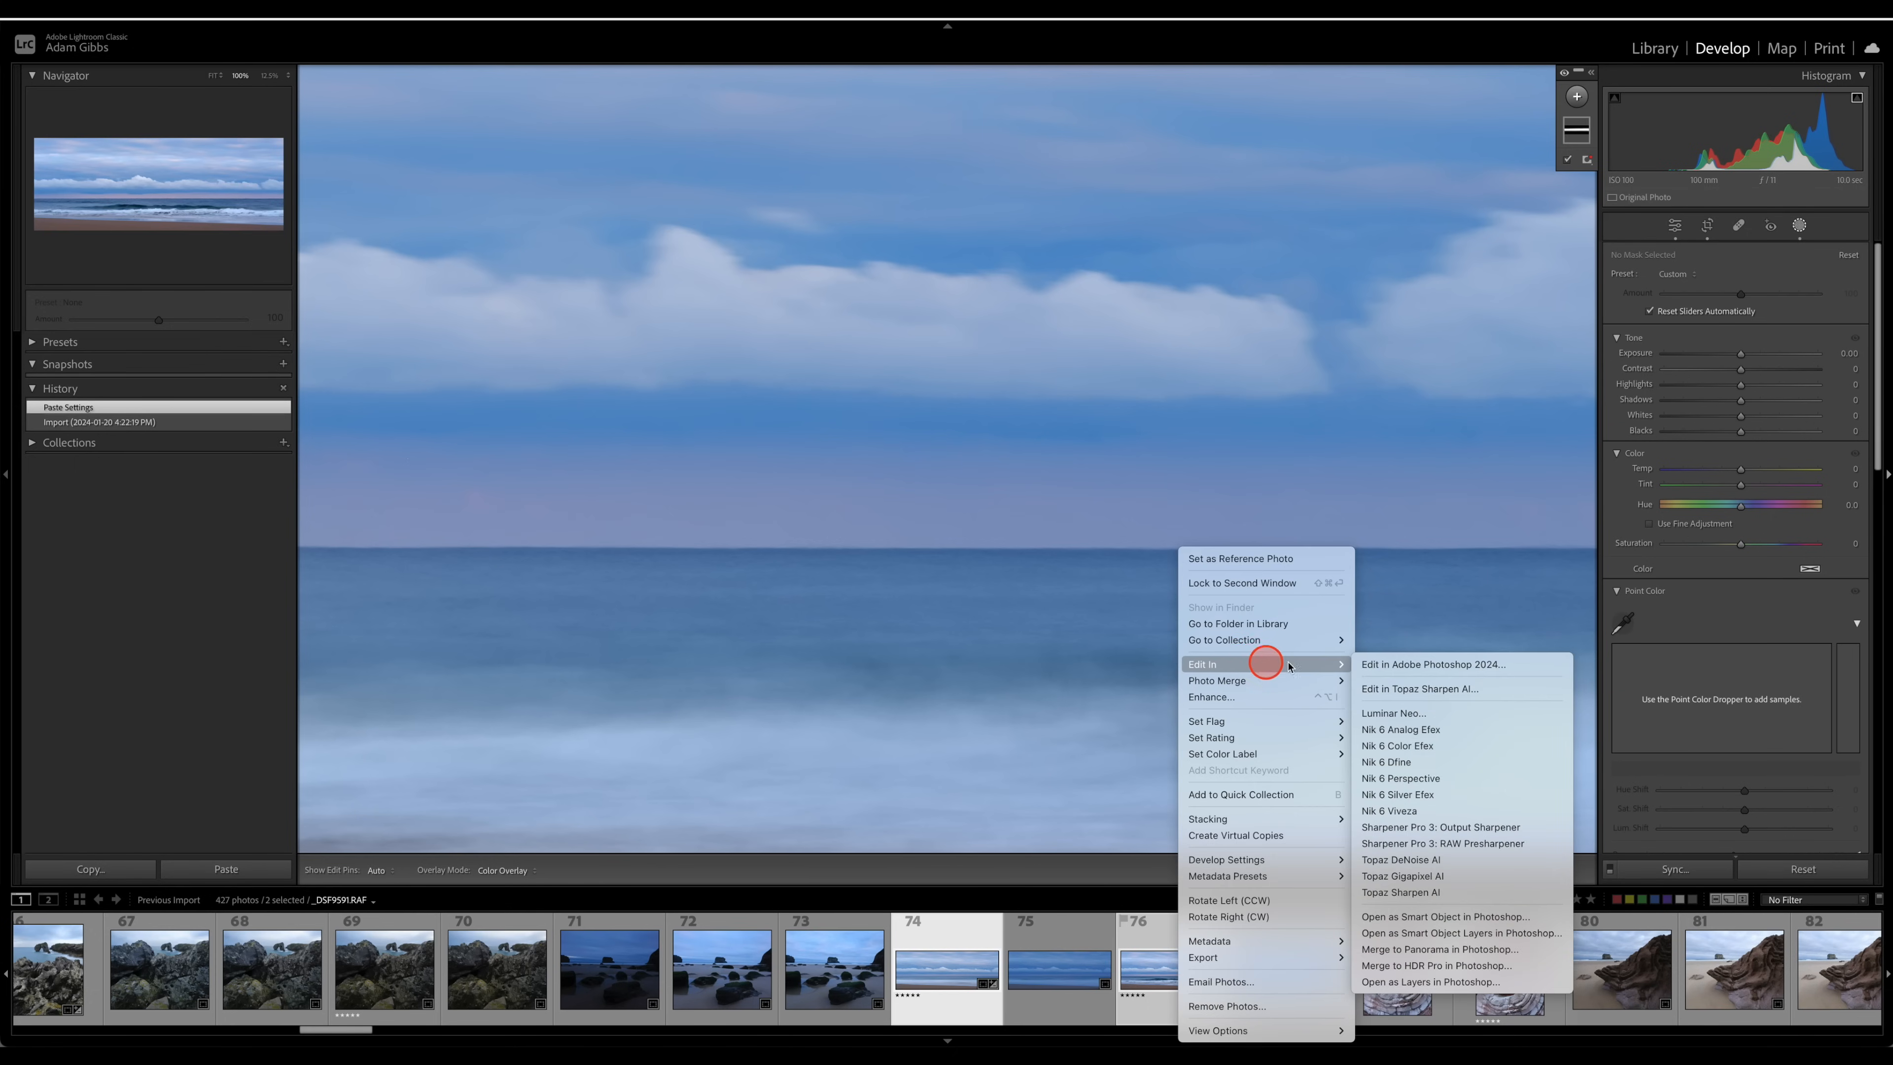
{"action": "left_click", "coordinate": [1408, 981]}
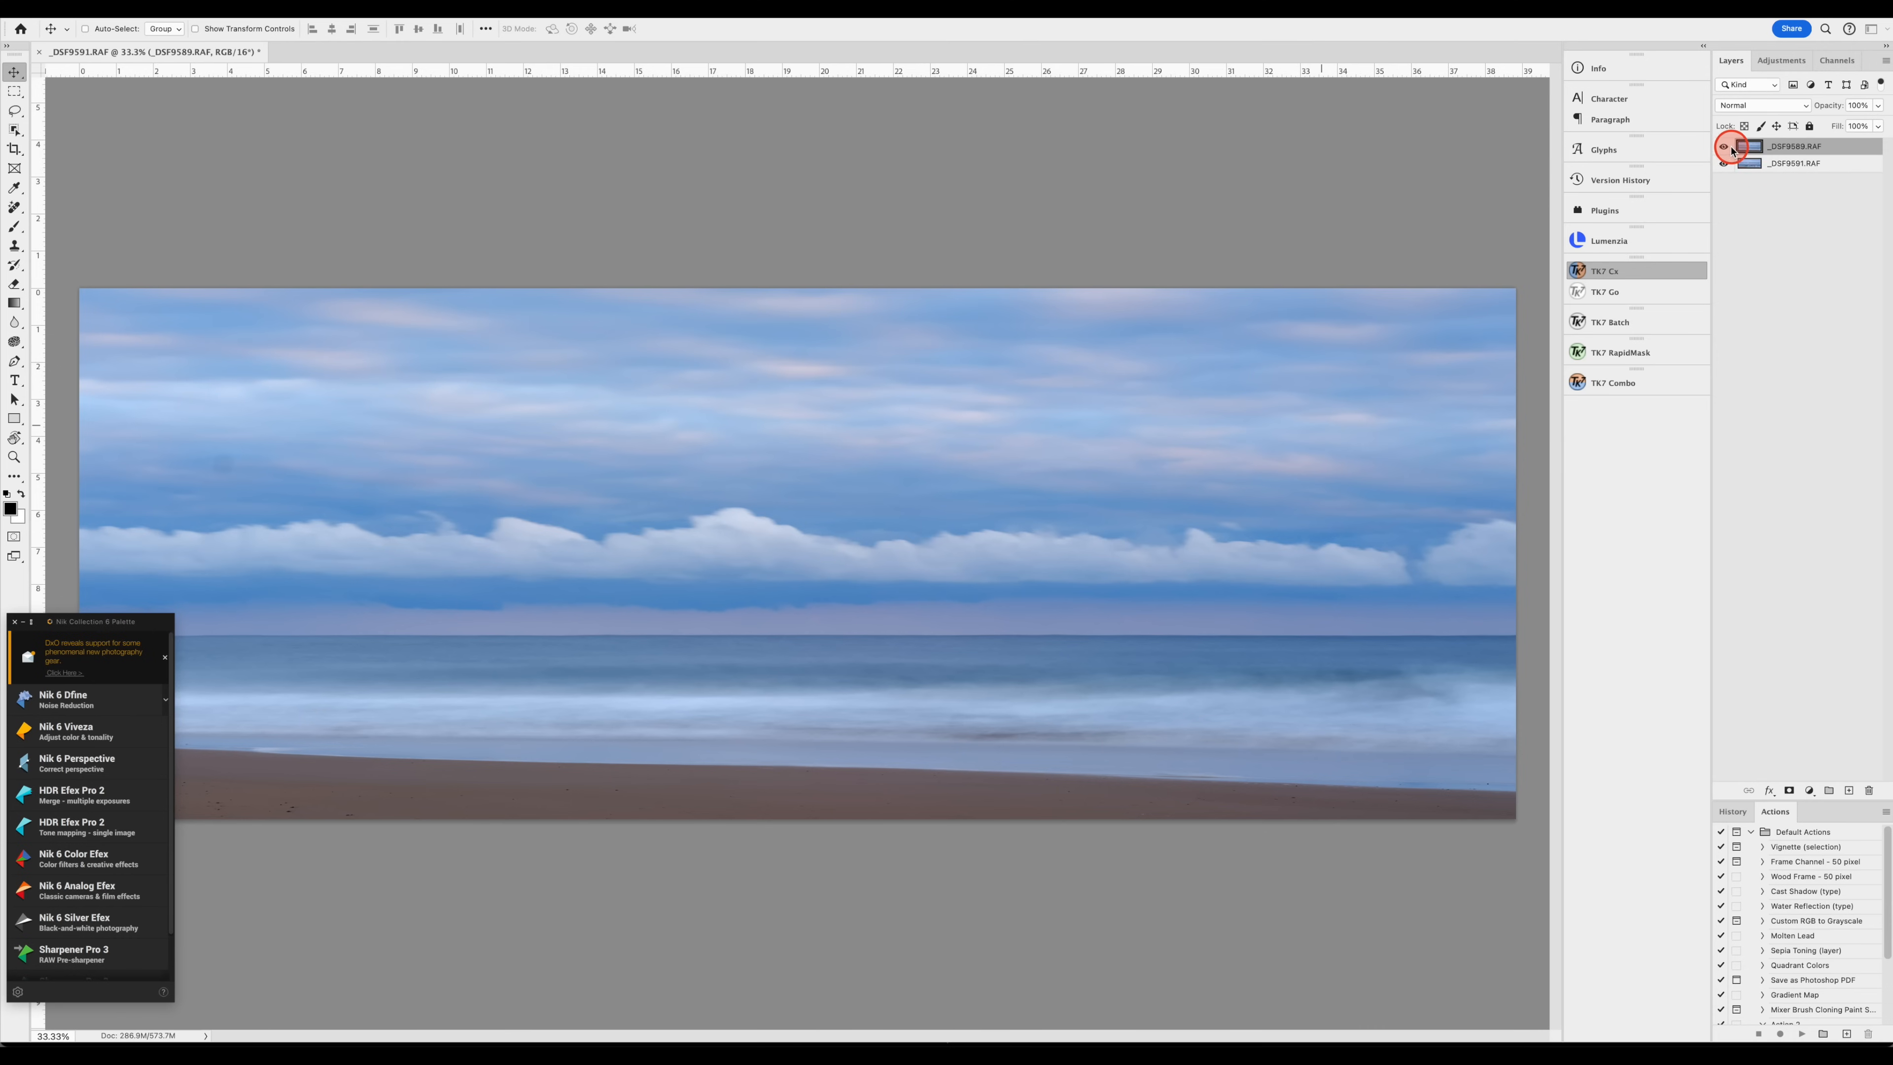
- Toggle the visibility of the top smooth-water layer to compare it with the breaking-wave layer underneath
{"action": "left_click", "coordinate": [1729, 149]}
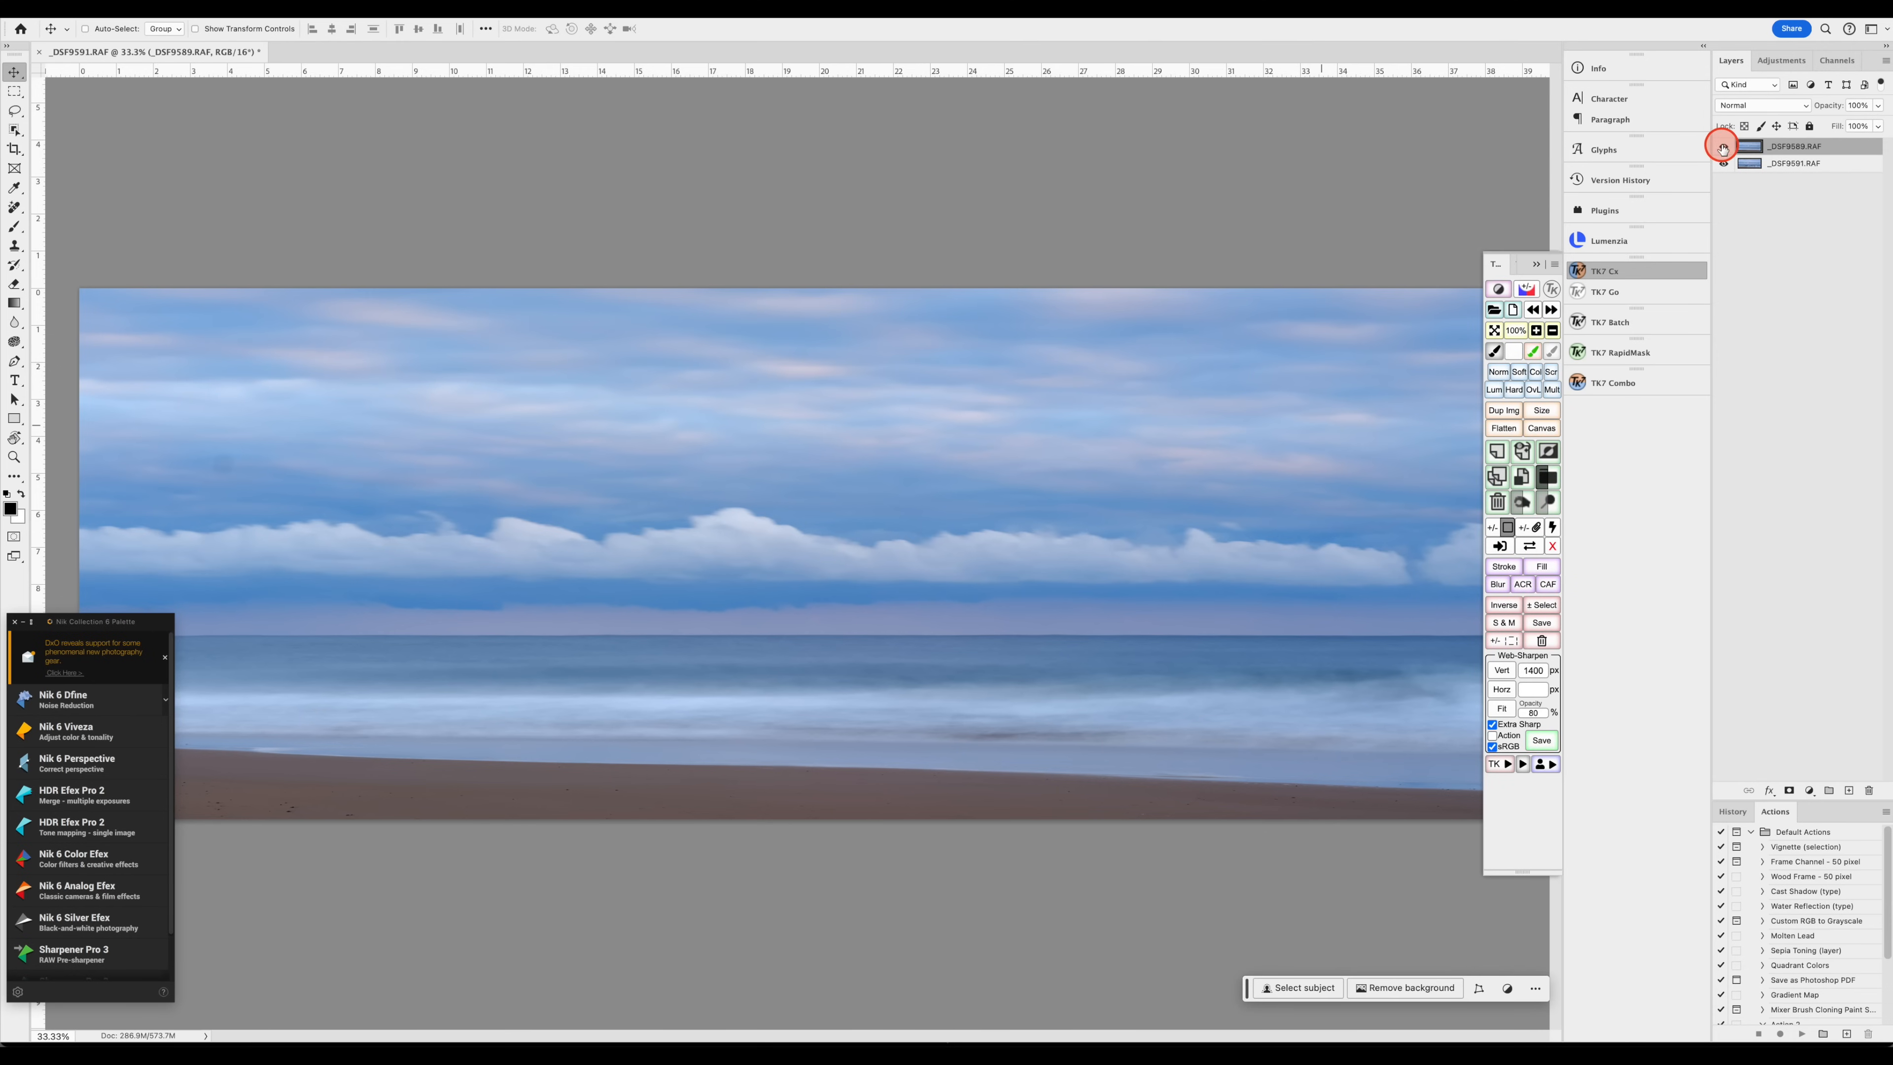
{"action": "left_click", "coordinate": [1721, 147]}
{"action": "left_click", "coordinate": [1721, 147]}
{"action": "left_click", "coordinate": [1722, 147]}
{"action": "left_click", "coordinate": [1723, 149]}
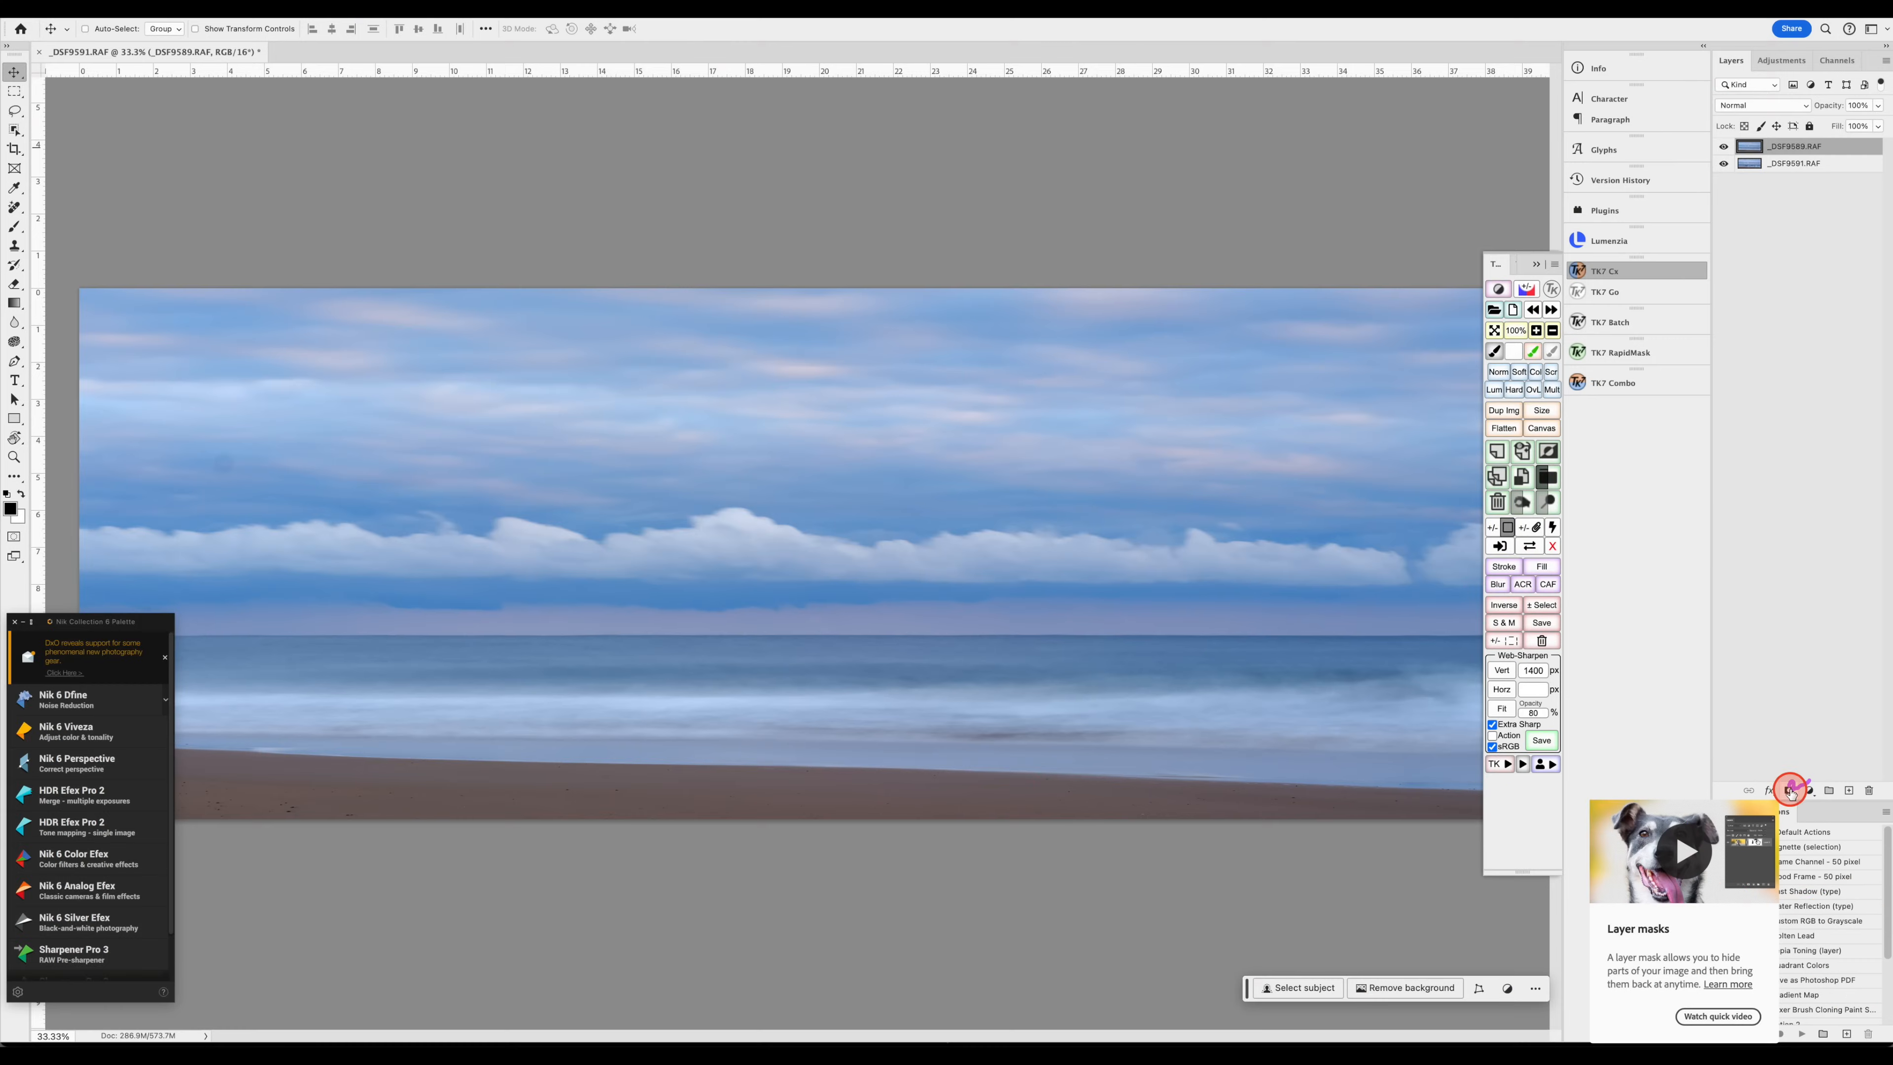
- Add a black layer mask that hides the top smooth-water layer, and enlarge the Brush for painting on it
{"action": "left_click", "coordinate": [1791, 790], "text": "alt"}
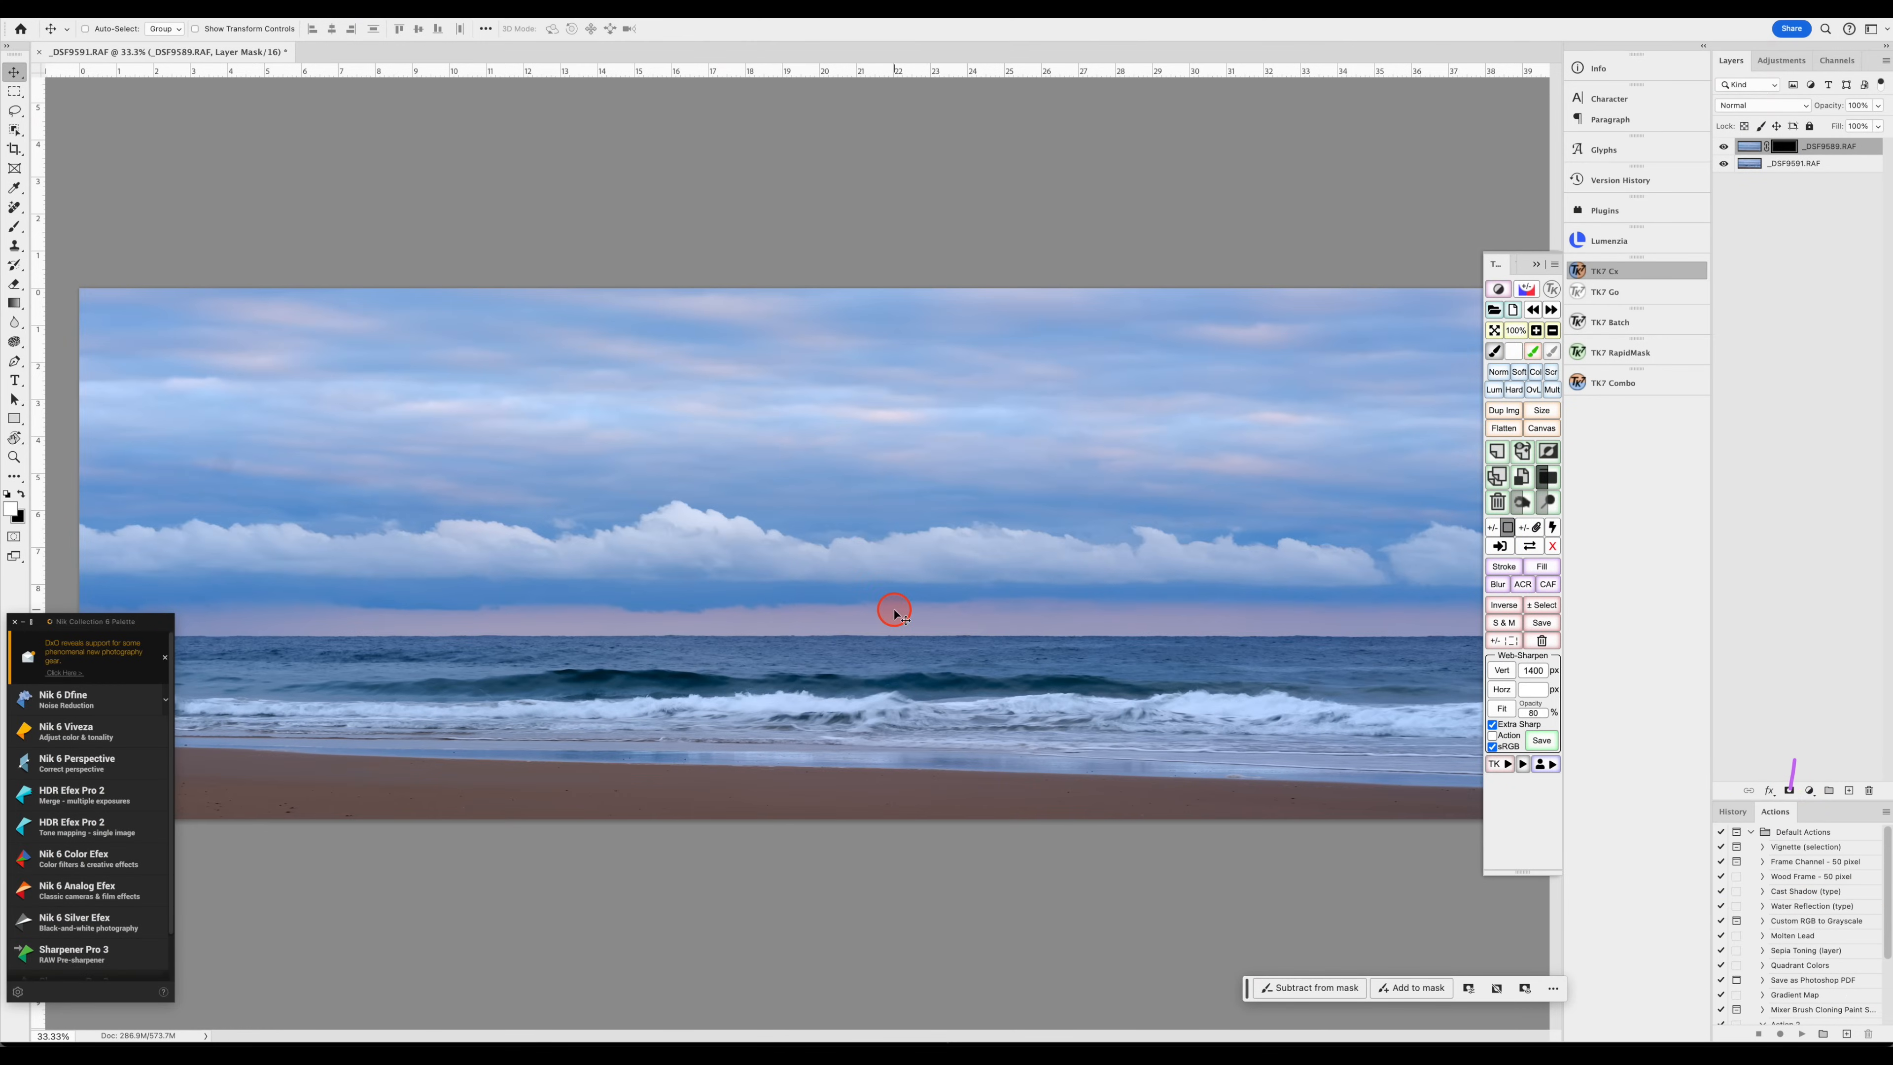
{"action": "key", "text": "b"}
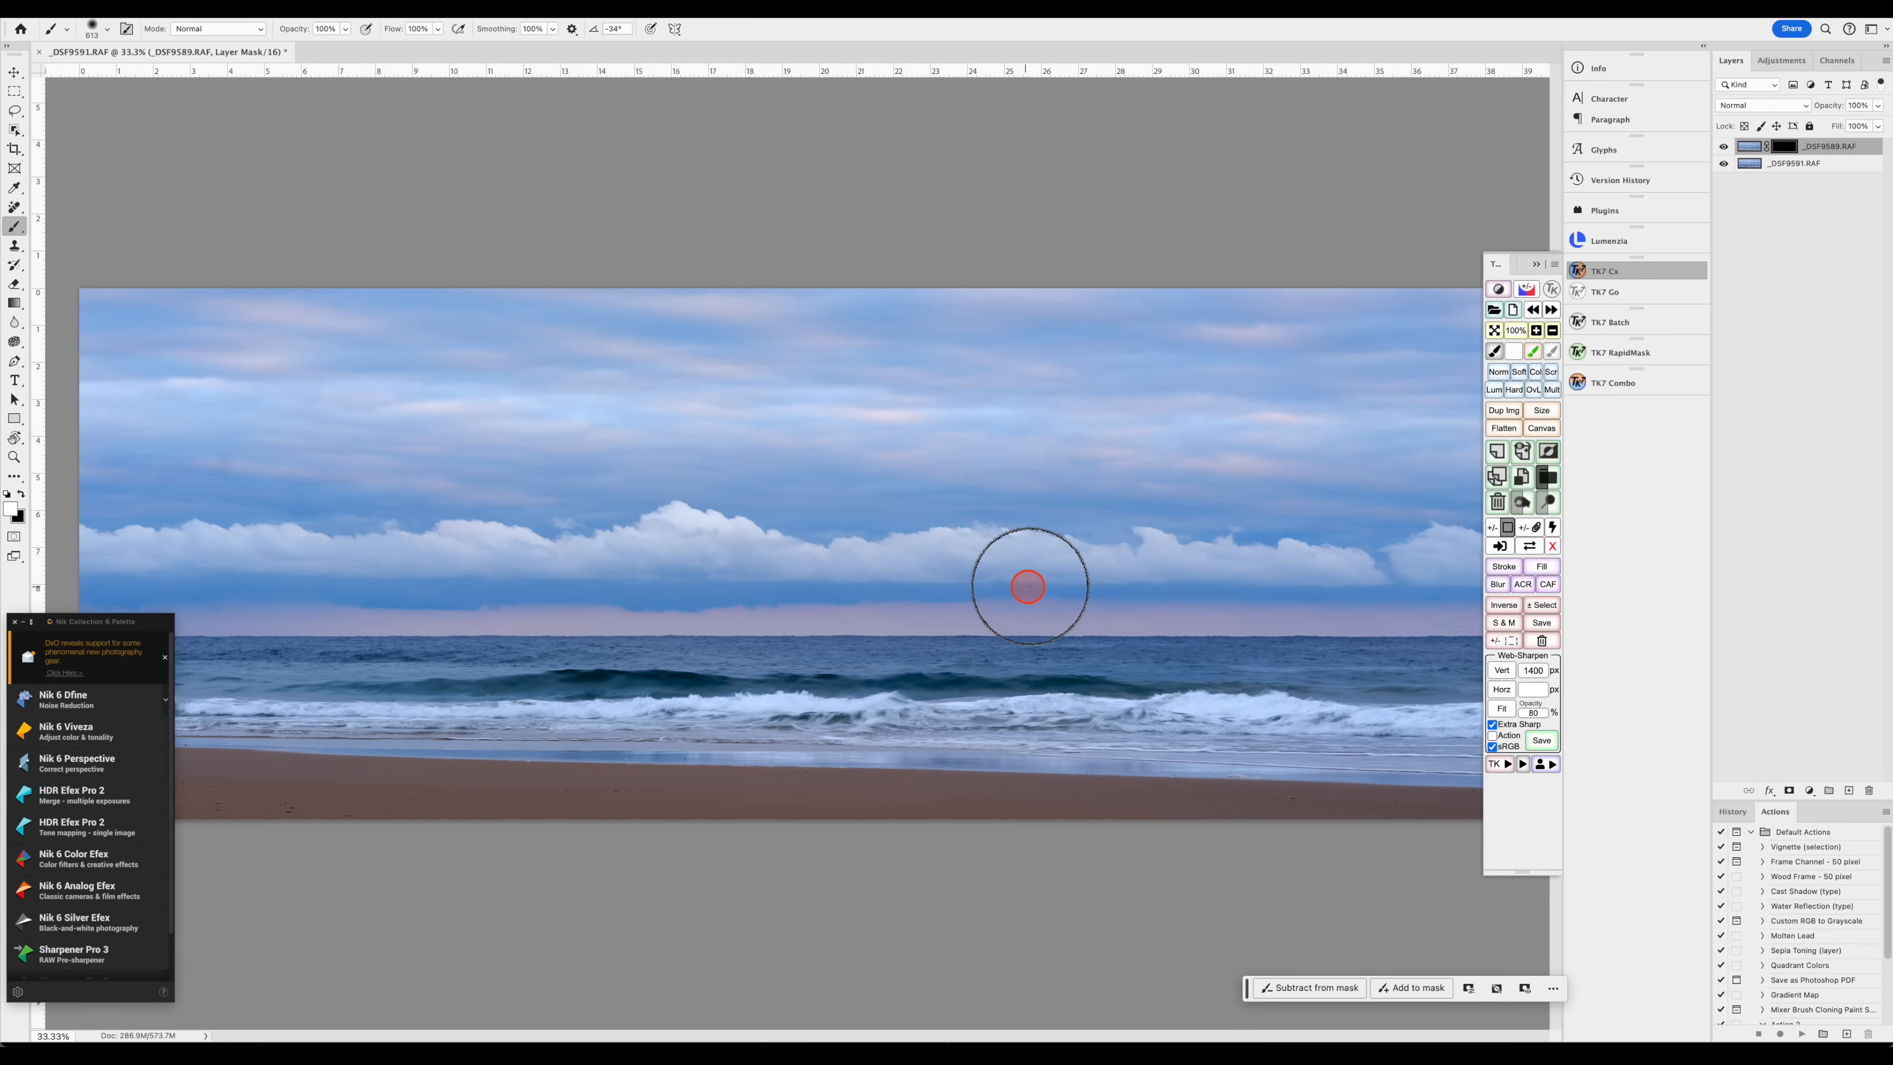
{"action": "left_click_drag", "start_coordinate": [1032, 586], "coordinate": [1042, 560]}
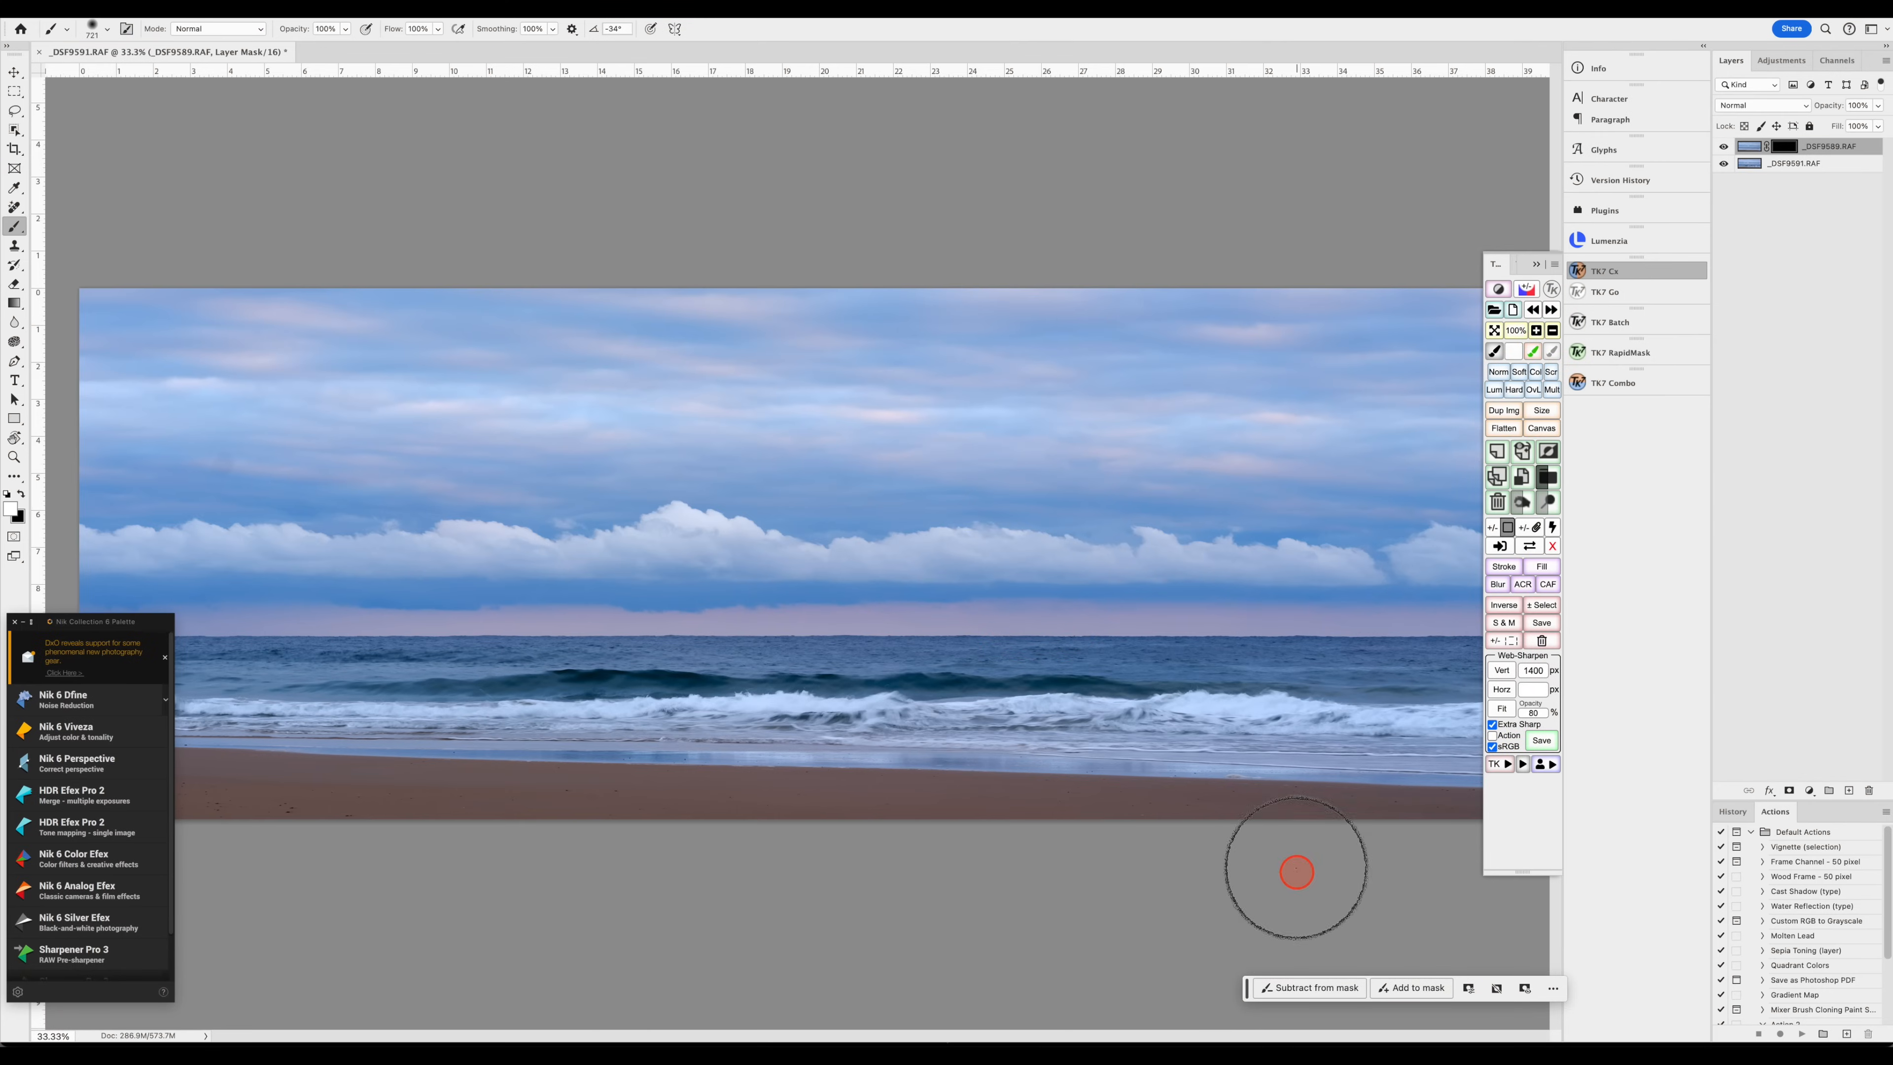
- Paint white on the mask over the beach and sea to reveal the smooth water, including a straight stroke along the horizon
{"action": "key", "text": "z"}
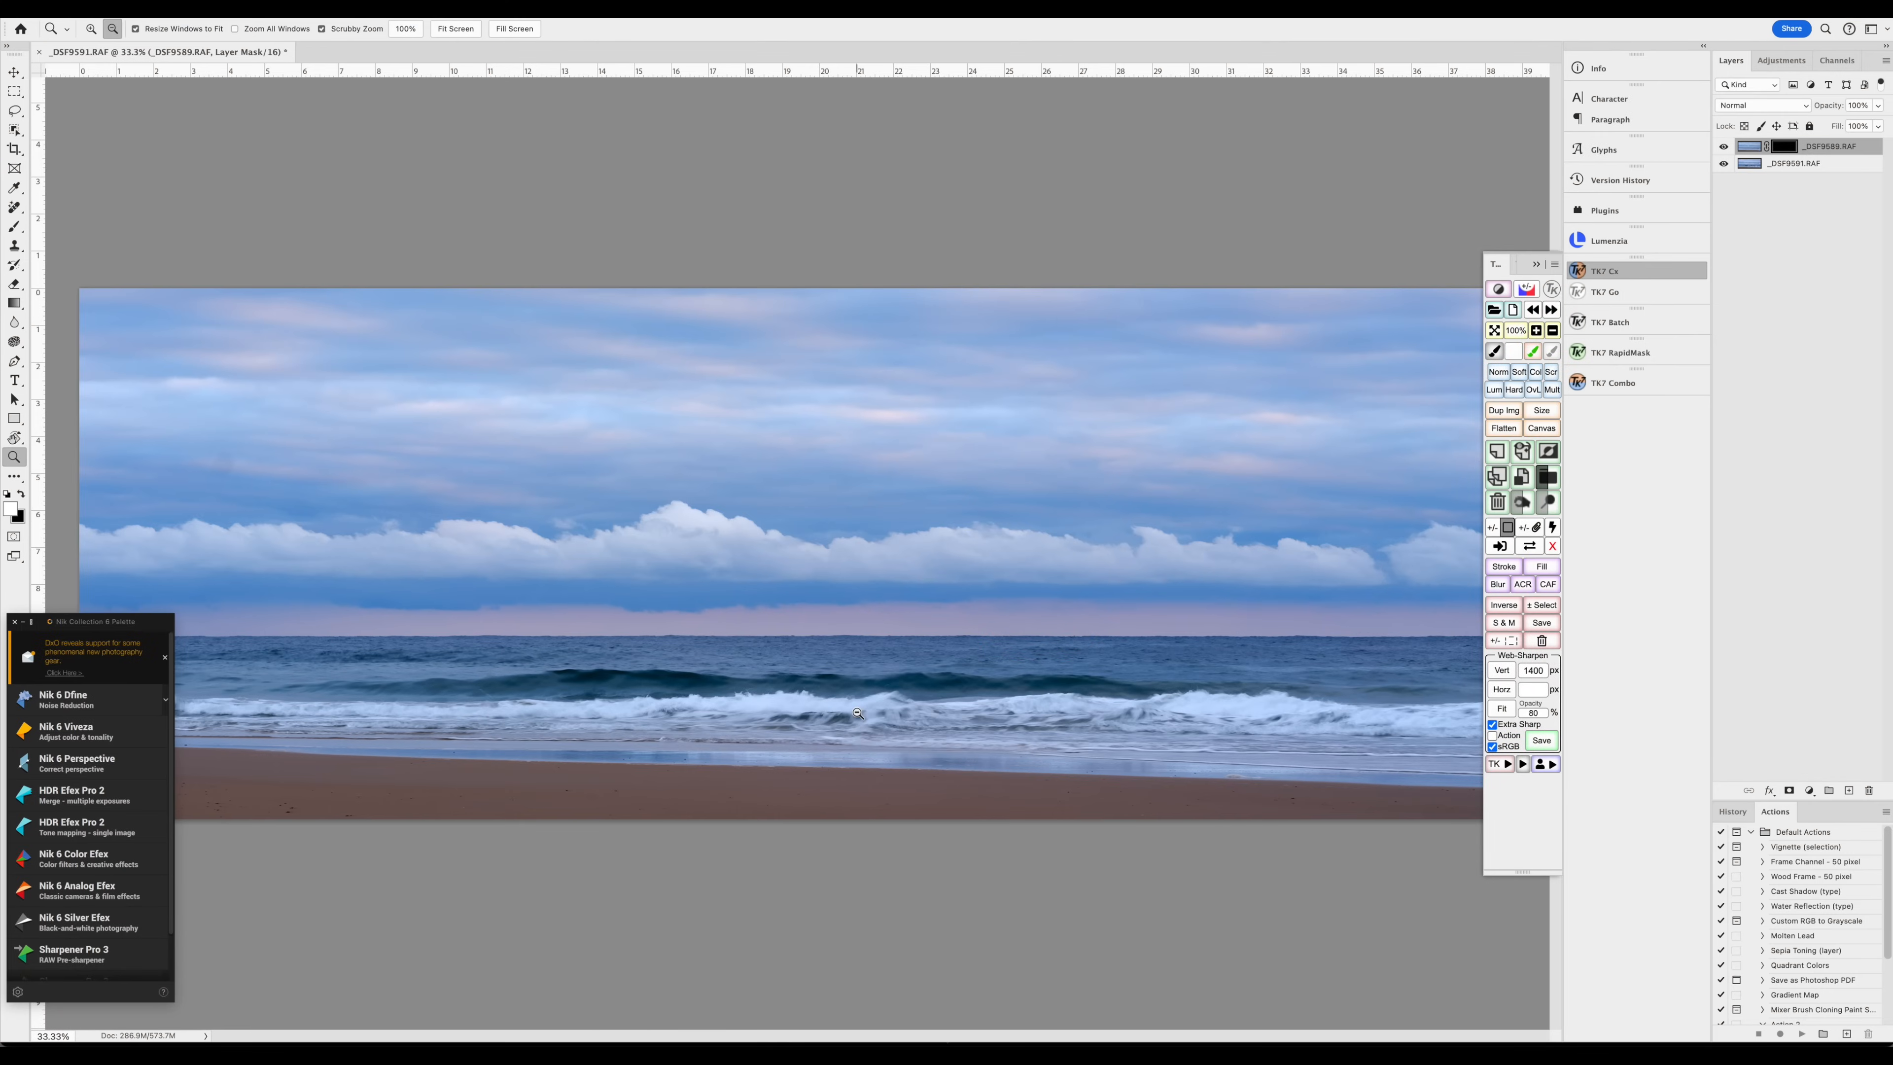
{"action": "left_click", "coordinate": [858, 714], "text": "alt"}
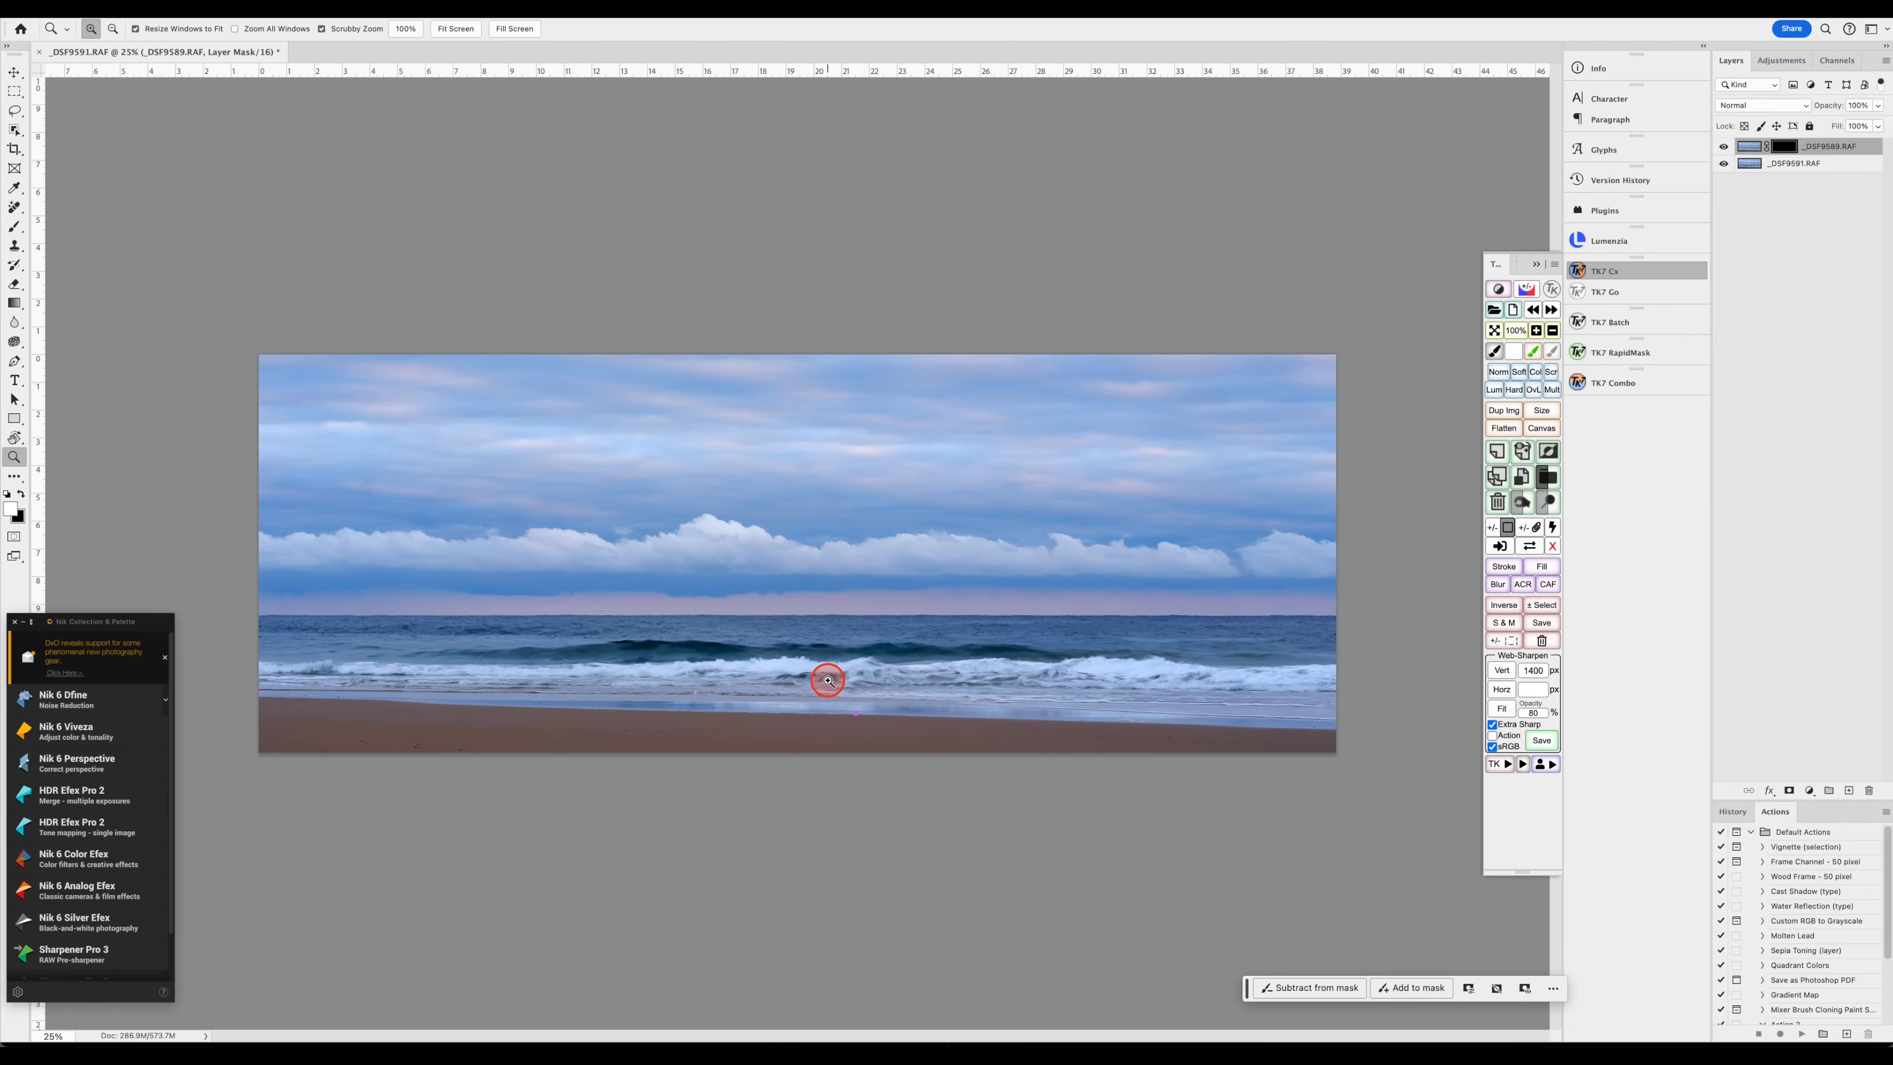
{"action": "key", "text": "b"}
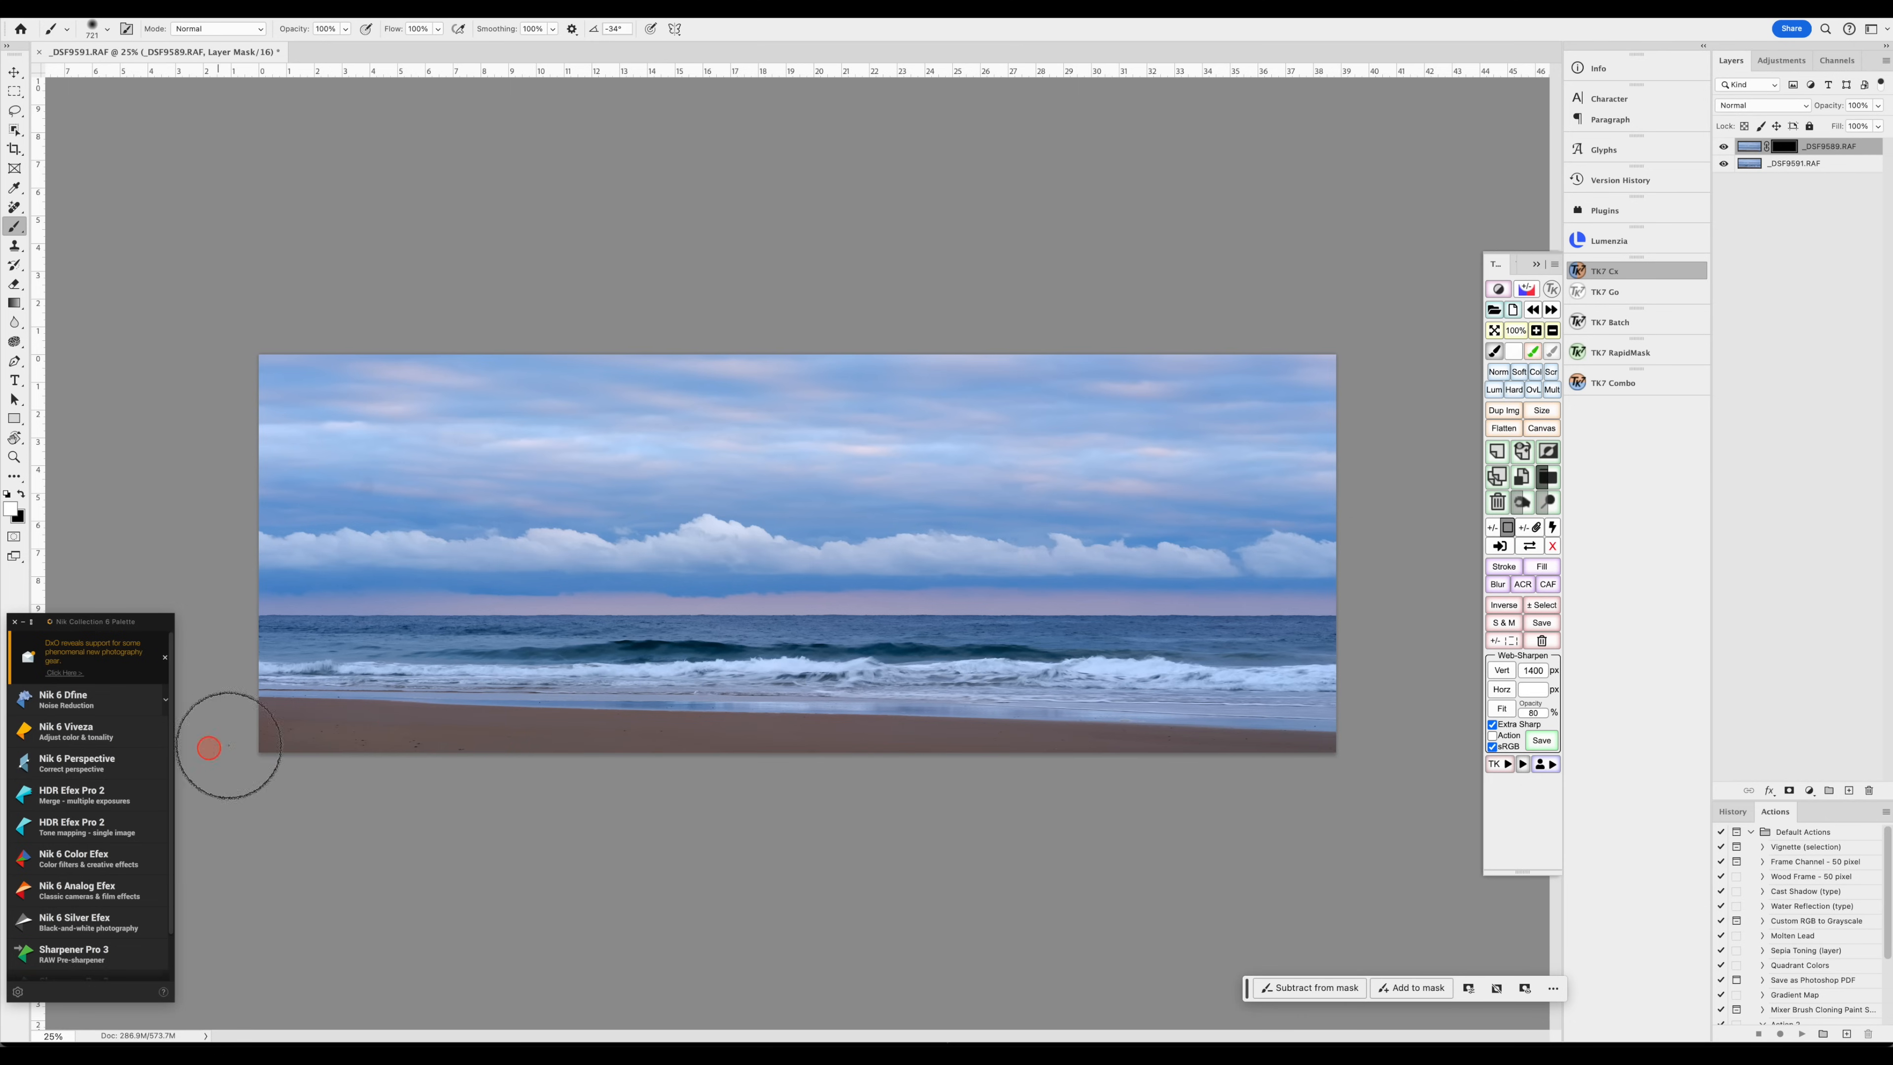
{"action": "mouse_move", "coordinate": [208, 747]}
{"action": "left_mouse_down"}
{"action": "mouse_move", "coordinate": [273, 735]}
{"action": "mouse_move", "coordinate": [255, 711]}
{"action": "mouse_move", "coordinate": [405, 698]}
{"action": "mouse_move", "coordinate": [232, 697]}
{"action": "mouse_move", "coordinate": [711, 696]}
{"action": "mouse_move", "coordinate": [306, 714]}
{"action": "mouse_move", "coordinate": [1341, 715]}
{"action": "mouse_move", "coordinate": [1112, 721]}
{"action": "mouse_move", "coordinate": [1371, 691]}
{"action": "mouse_move", "coordinate": [1314, 673]}
{"action": "mouse_move", "coordinate": [1393, 661]}
{"action": "mouse_move", "coordinate": [1096, 686]}
{"action": "mouse_move", "coordinate": [1150, 677]}
{"action": "mouse_move", "coordinate": [1017, 677]}
{"action": "mouse_move", "coordinate": [1166, 676]}
{"action": "mouse_move", "coordinate": [627, 676]}
{"action": "mouse_move", "coordinate": [1246, 679]}
{"action": "mouse_move", "coordinate": [237, 687]}
{"action": "mouse_move", "coordinate": [499, 686]}
{"action": "mouse_move", "coordinate": [274, 666]}
{"action": "mouse_move", "coordinate": [395, 686]}
{"action": "mouse_move", "coordinate": [327, 692]}
{"action": "mouse_move", "coordinate": [1113, 691]}
{"action": "mouse_move", "coordinate": [1008, 710]}
{"action": "mouse_move", "coordinate": [1341, 675]}
{"action": "mouse_move", "coordinate": [269, 663]}
{"action": "mouse_move", "coordinate": [565, 679]}
{"action": "mouse_move", "coordinate": [458, 685]}
{"action": "mouse_move", "coordinate": [630, 736]}
{"action": "mouse_move", "coordinate": [674, 715]}
{"action": "mouse_move", "coordinate": [942, 726]}
{"action": "mouse_move", "coordinate": [1061, 690]}
{"action": "left_mouse_up"}
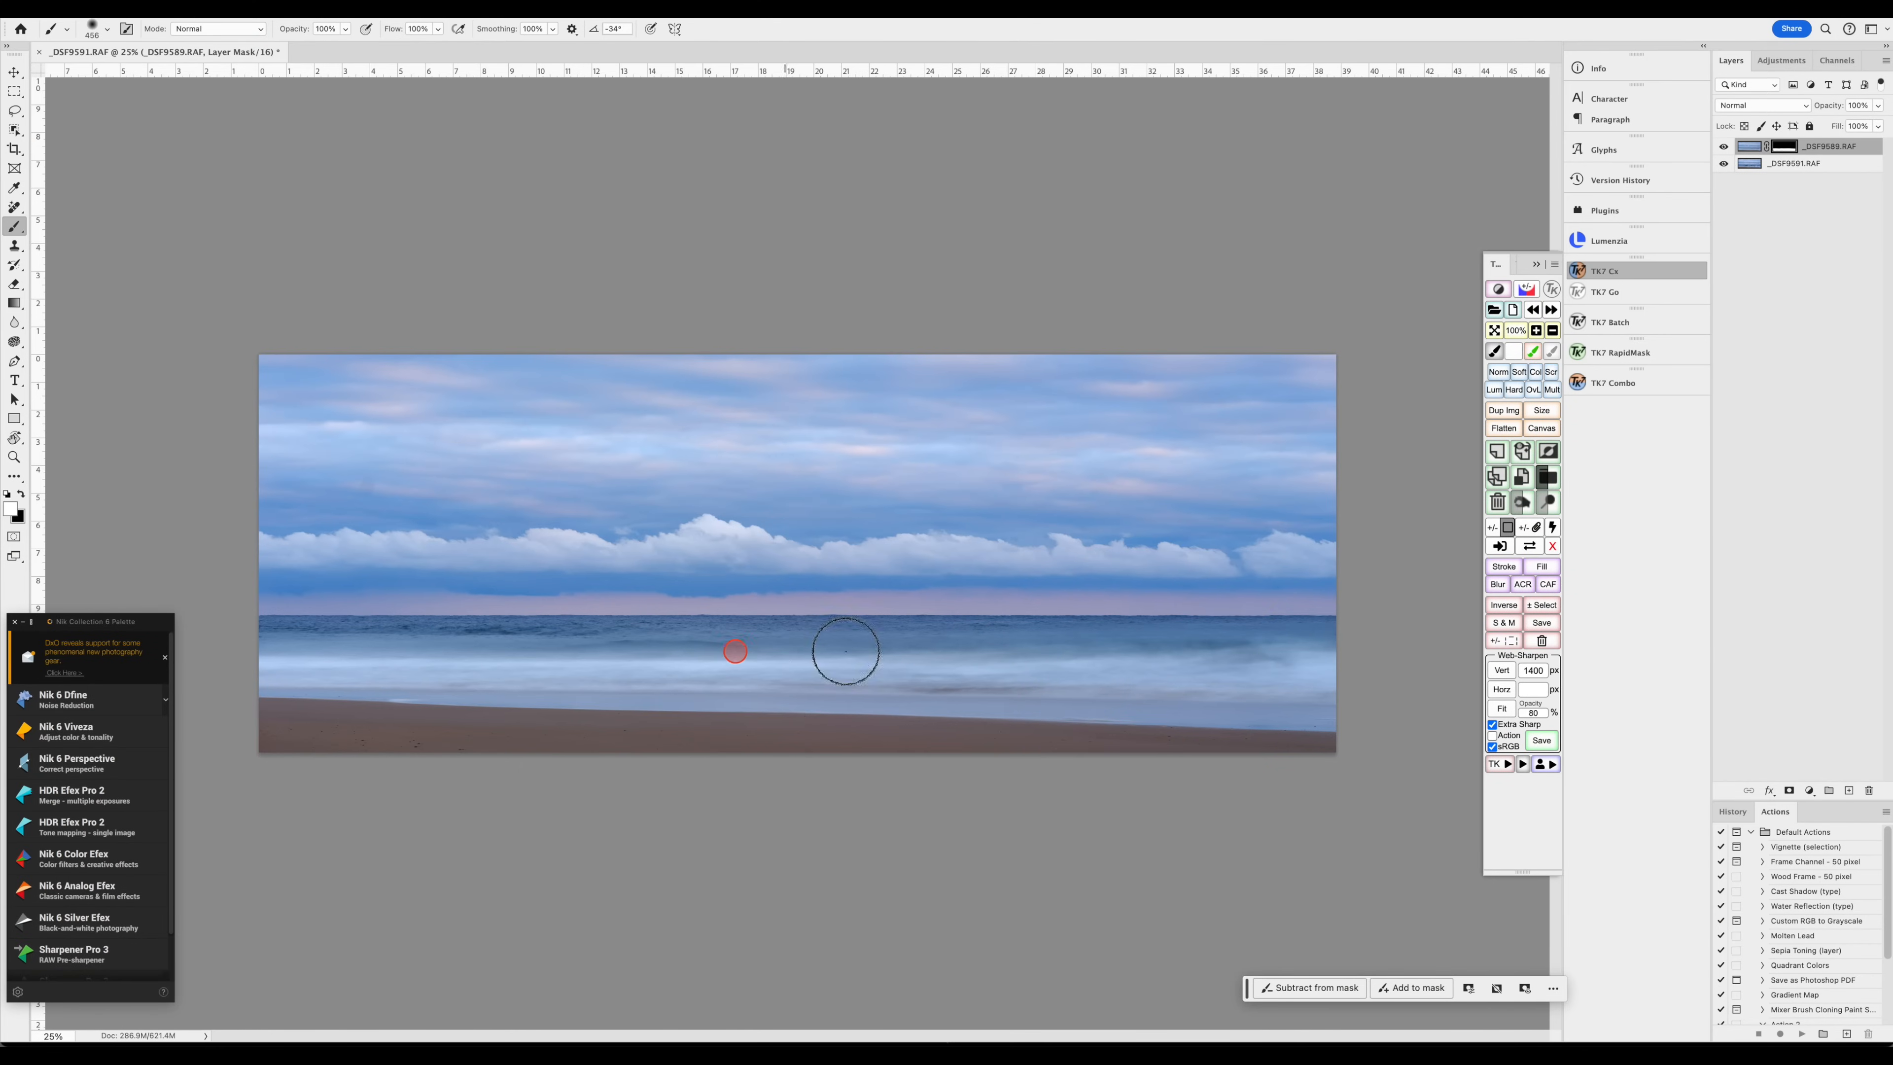
{"action": "mouse_move", "coordinate": [900, 634]}
{"action": "left_mouse_down"}
{"action": "mouse_move", "coordinate": [212, 633]}
{"action": "mouse_move", "coordinate": [258, 629]}
{"action": "left_mouse_up"}
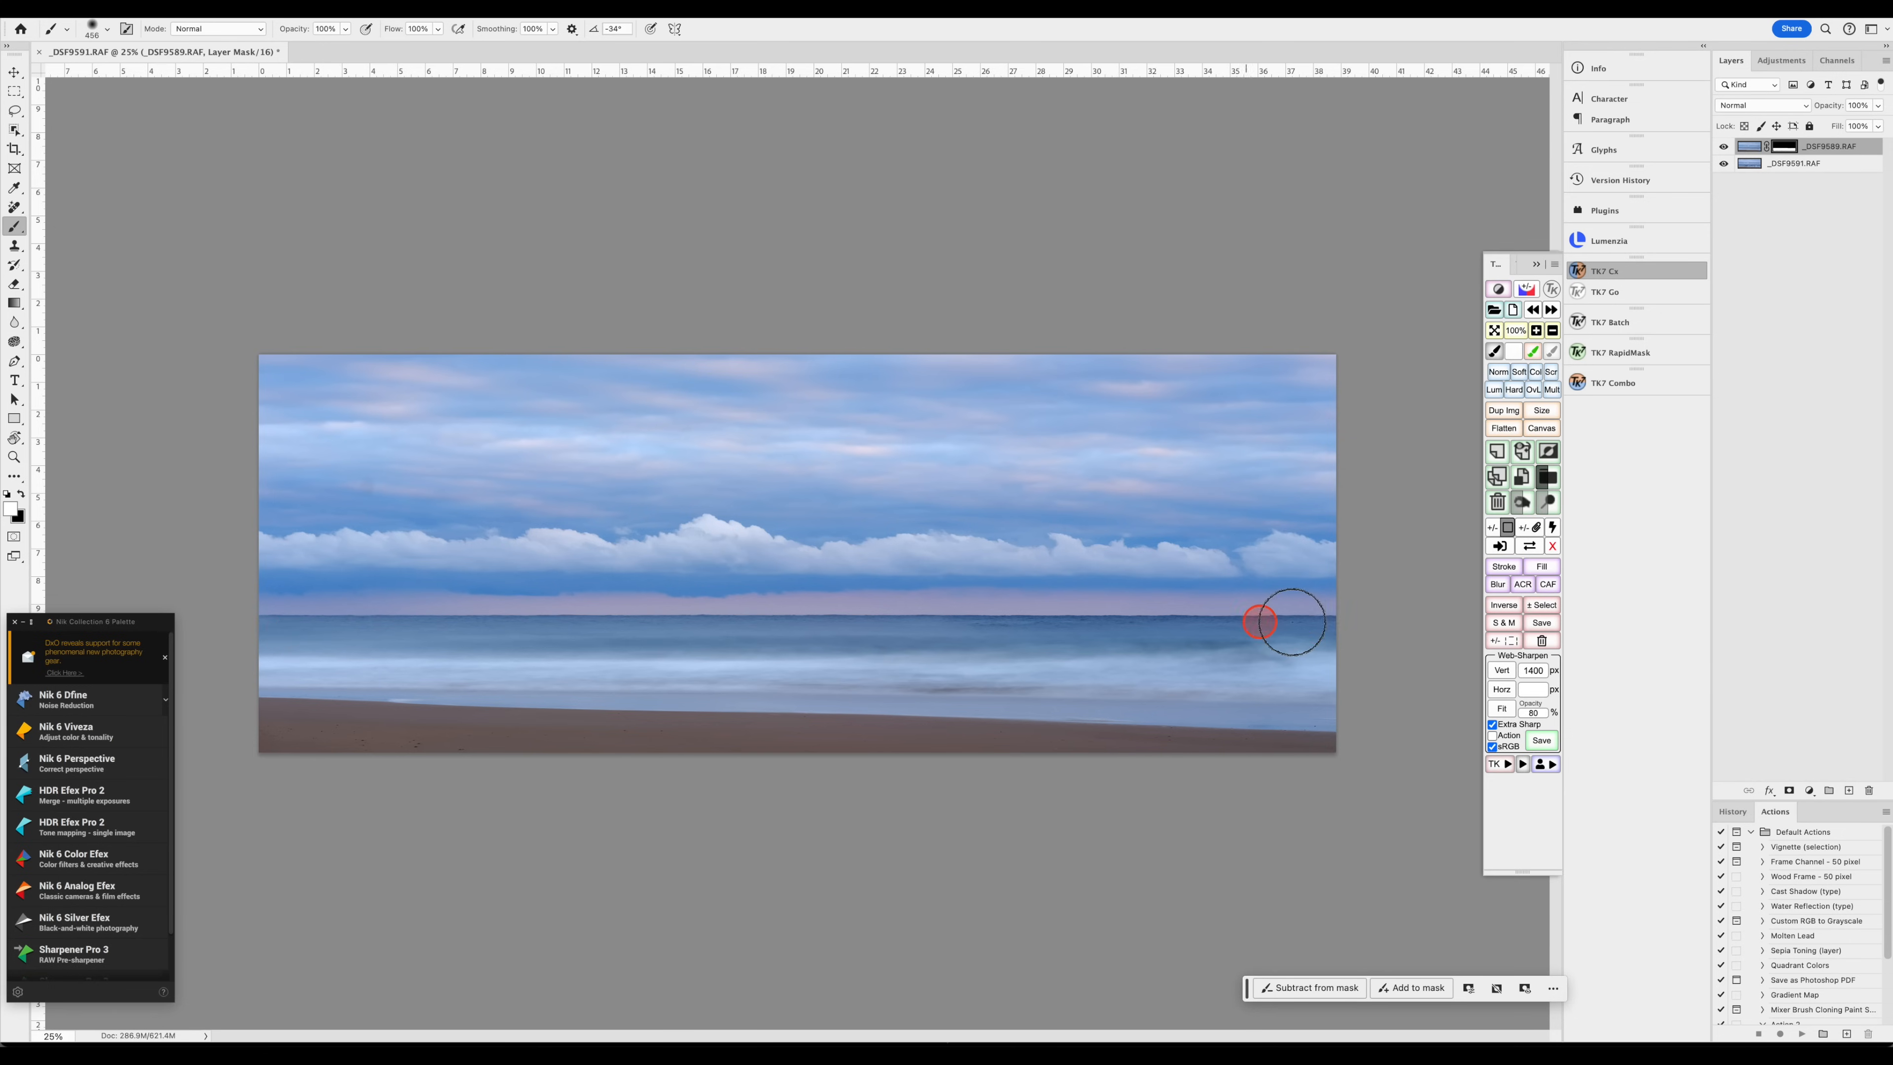
{"action": "left_click", "coordinate": [1338, 628], "text": "shift"}
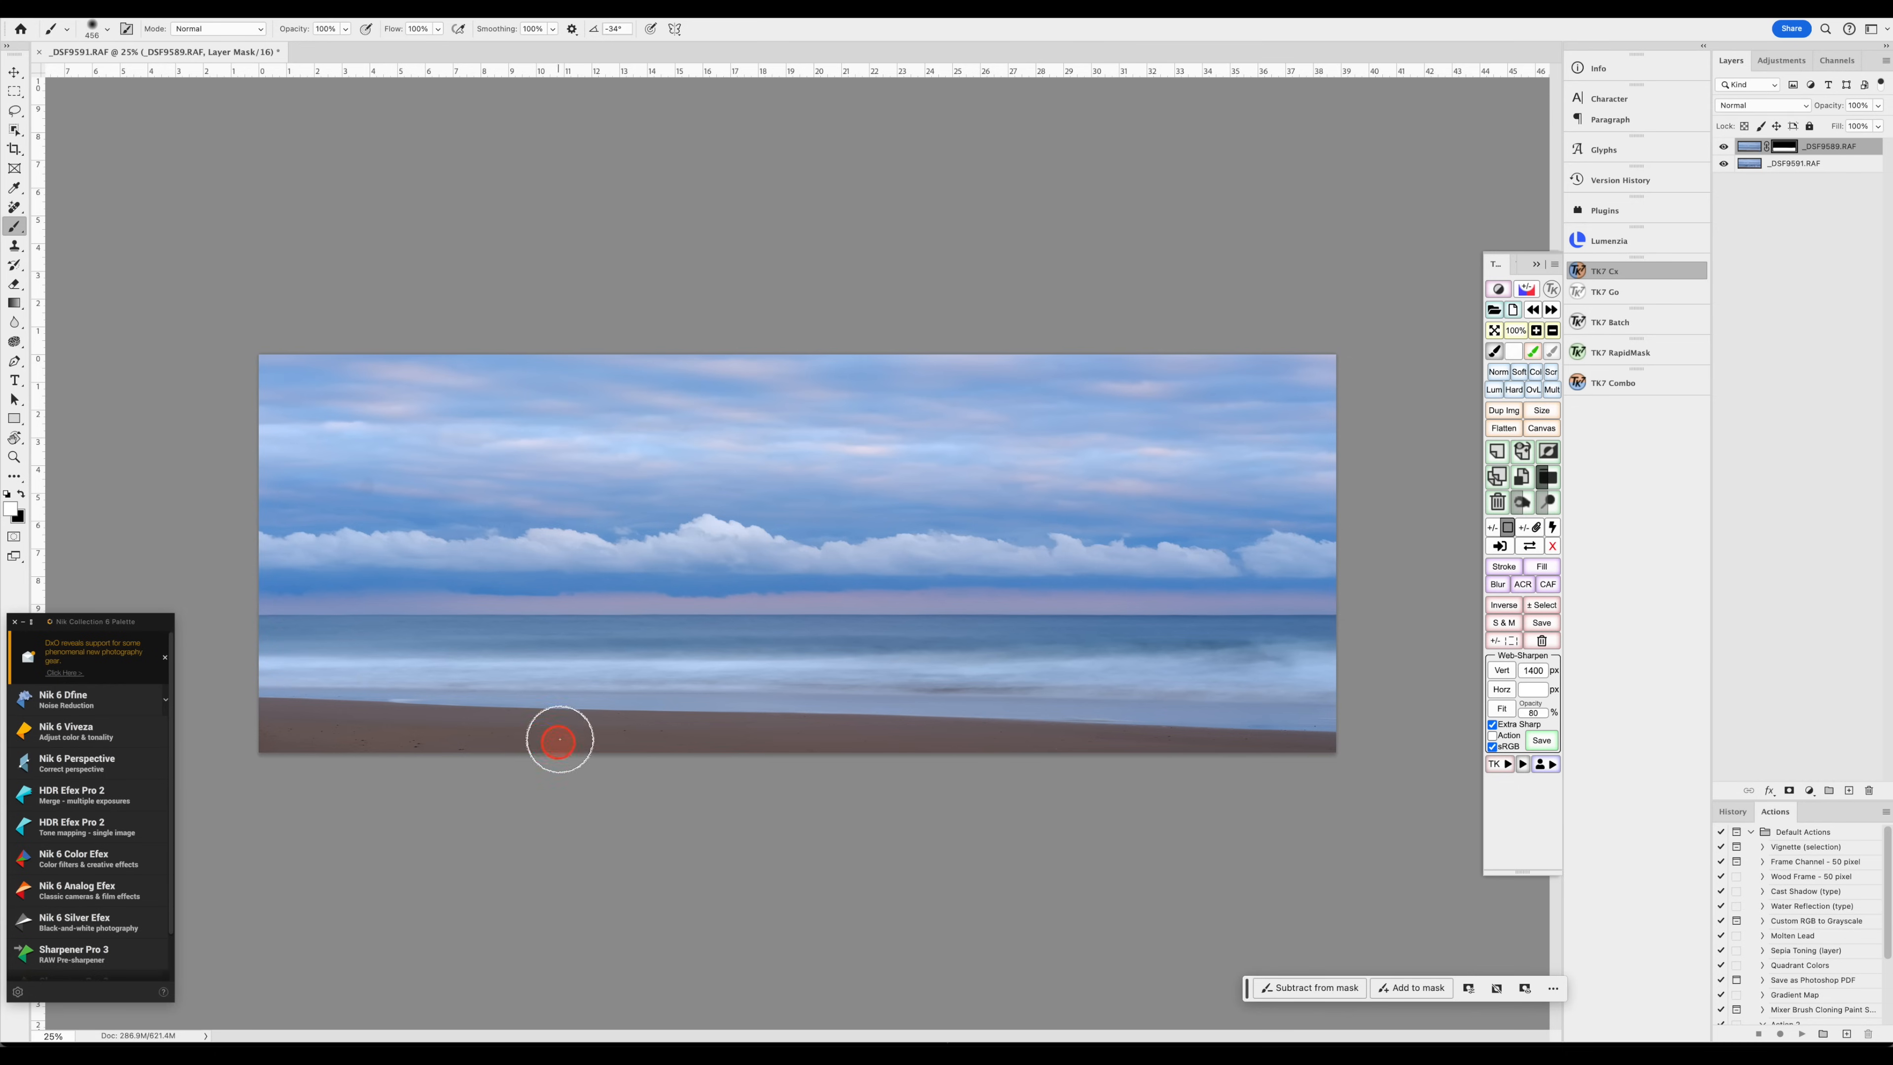
- Examine the blended horizon at 100% across the full width of the panorama for visible mask transitions
{"action": "key", "text": "z"}
{"action": "left_click", "coordinate": [569, 617]}
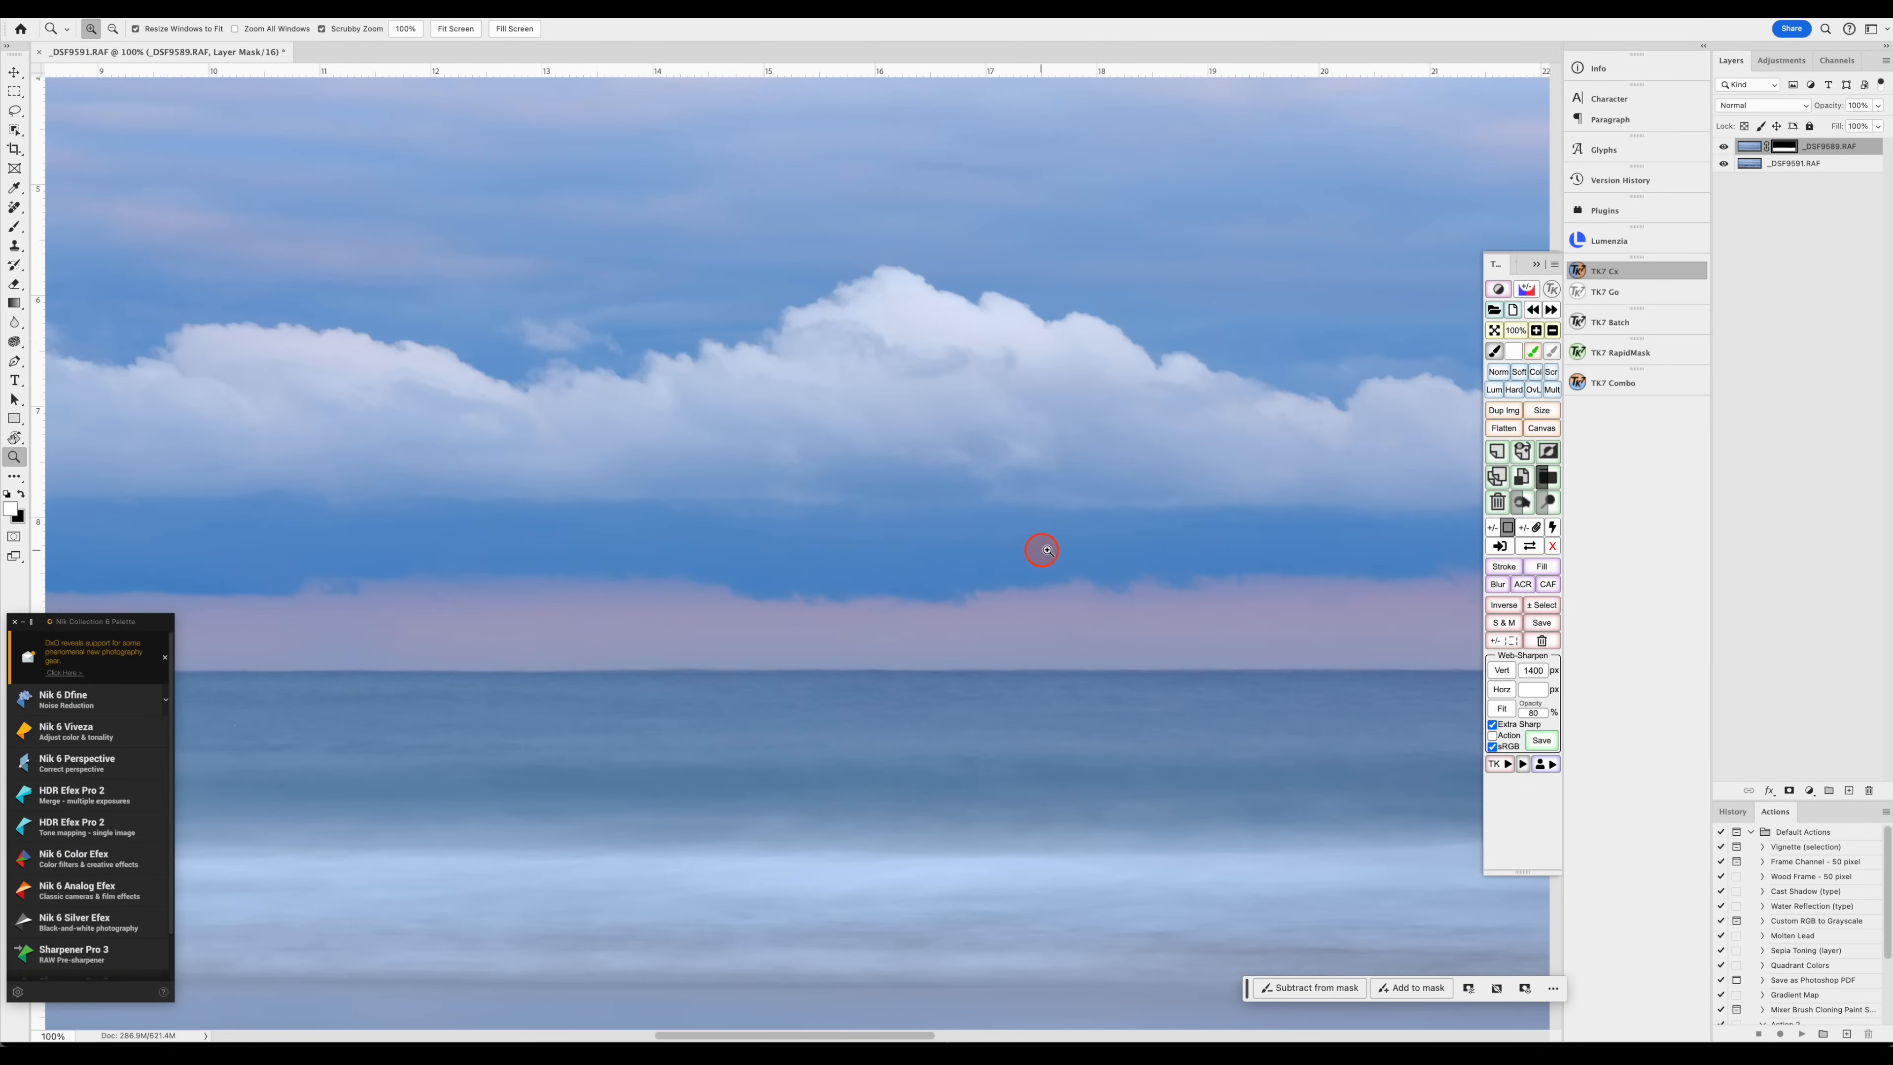
{"action": "left_click_drag", "start_coordinate": [1107, 542], "coordinate": [664, 554]}
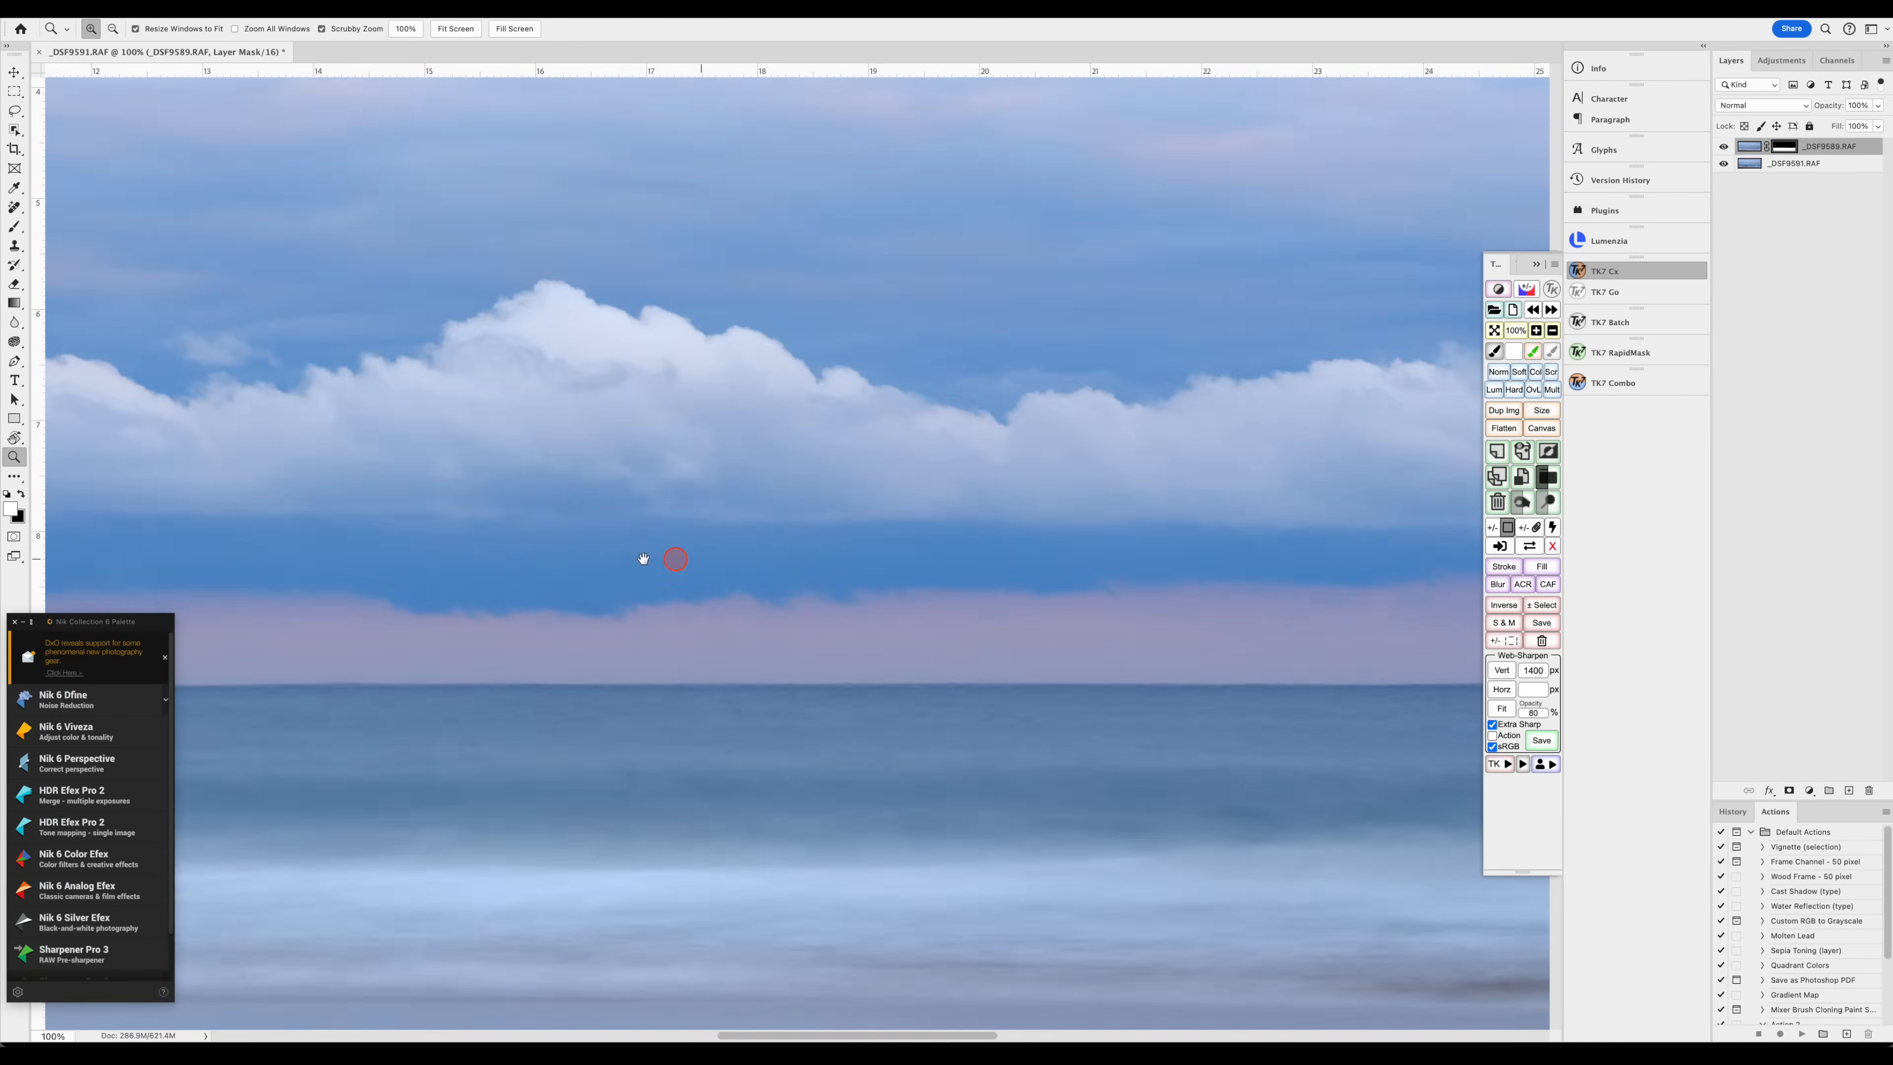
{"action": "left_click_drag", "start_coordinate": [1205, 563], "coordinate": [326, 558]}
{"action": "left_click_drag", "start_coordinate": [956, 568], "coordinate": [486, 554]}
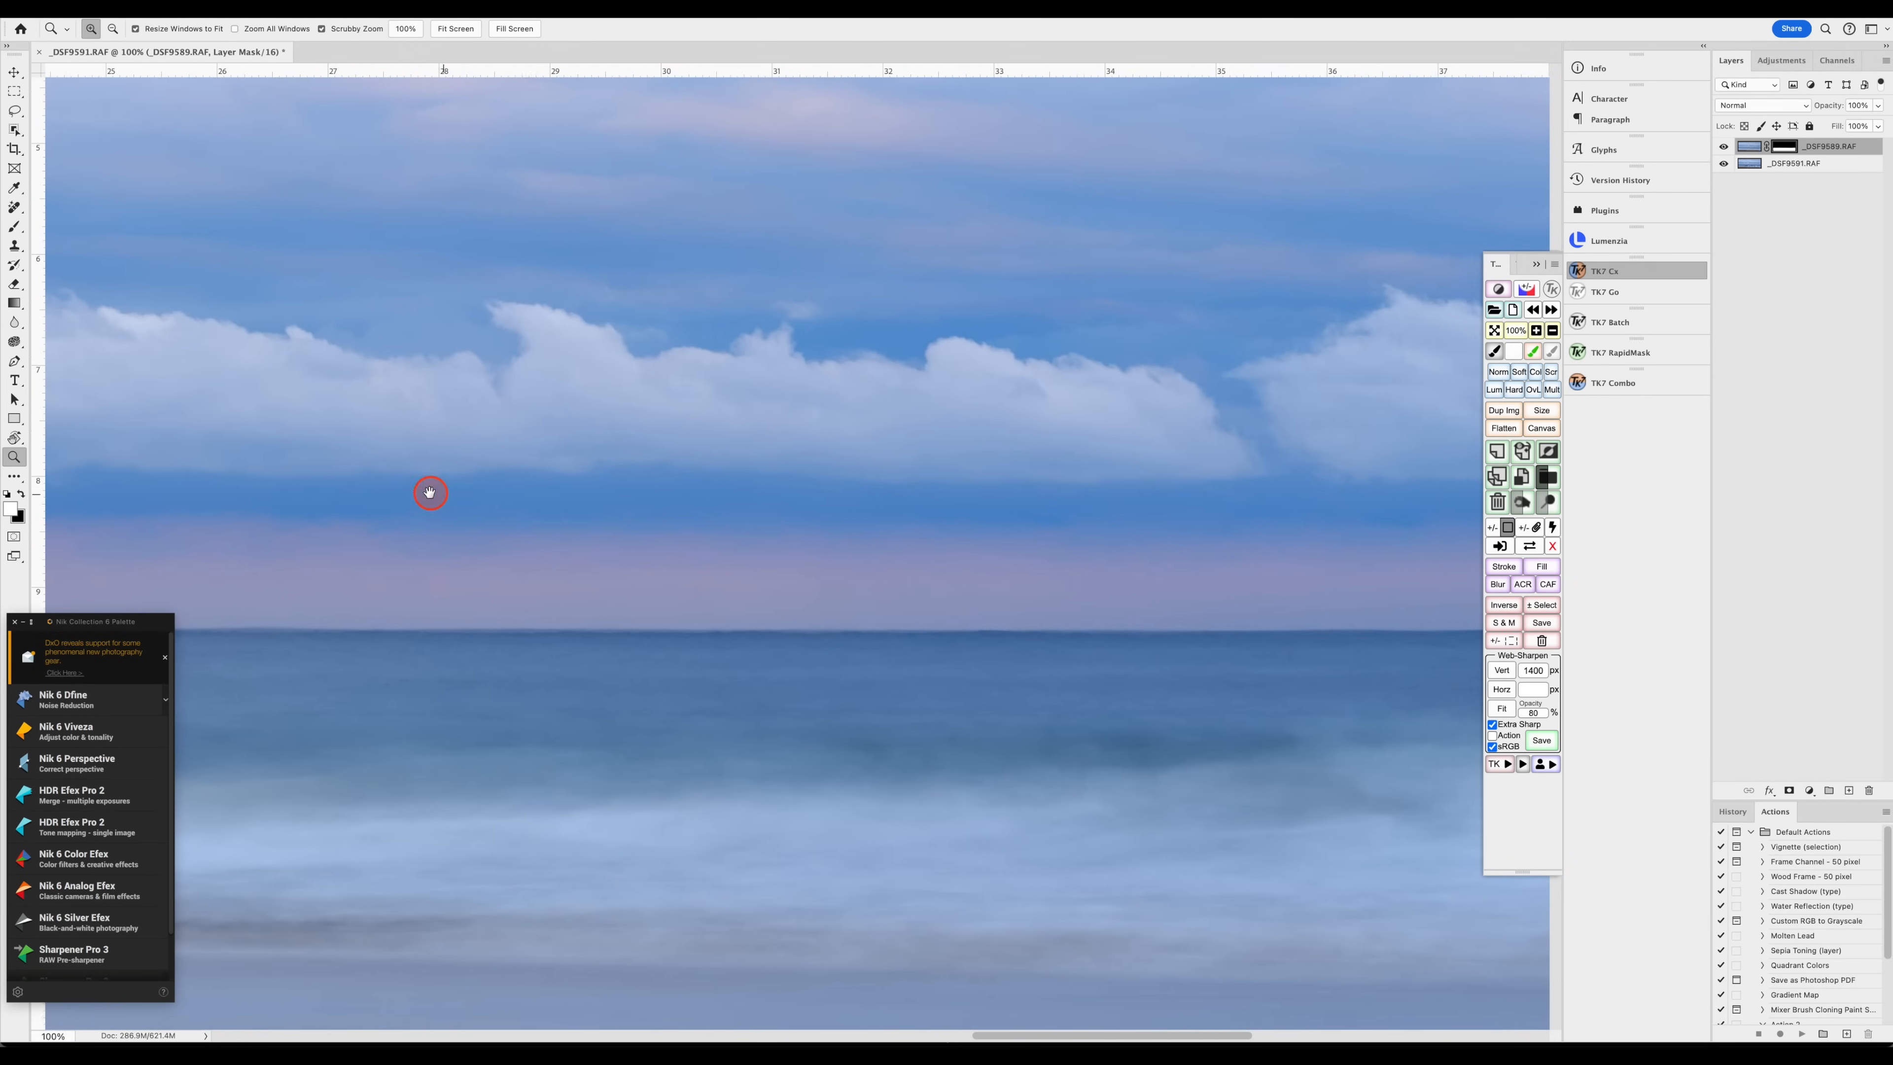
{"action": "left_click_drag", "start_coordinate": [351, 490], "coordinate": [1060, 524]}
{"action": "left_click_drag", "start_coordinate": [314, 482], "coordinate": [934, 473]}
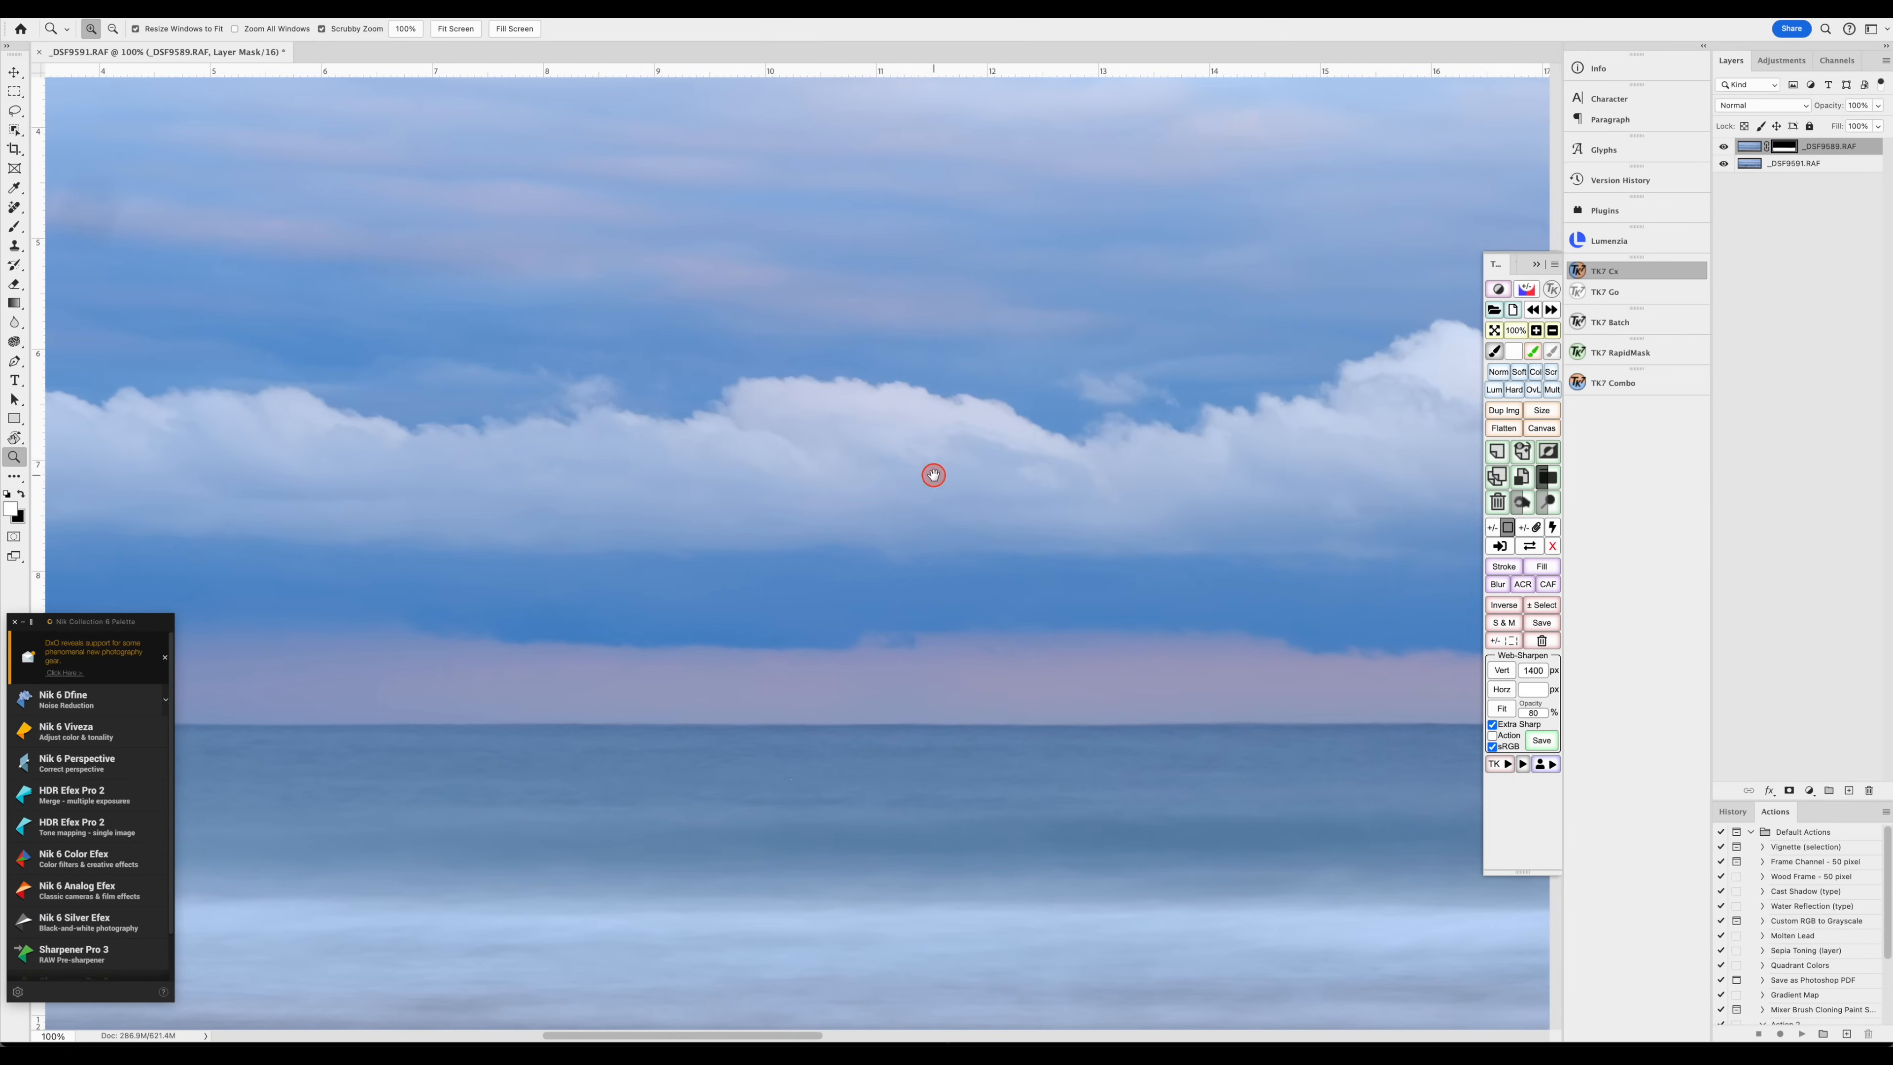
{"action": "left_click_drag", "start_coordinate": [384, 473], "coordinate": [1057, 470]}
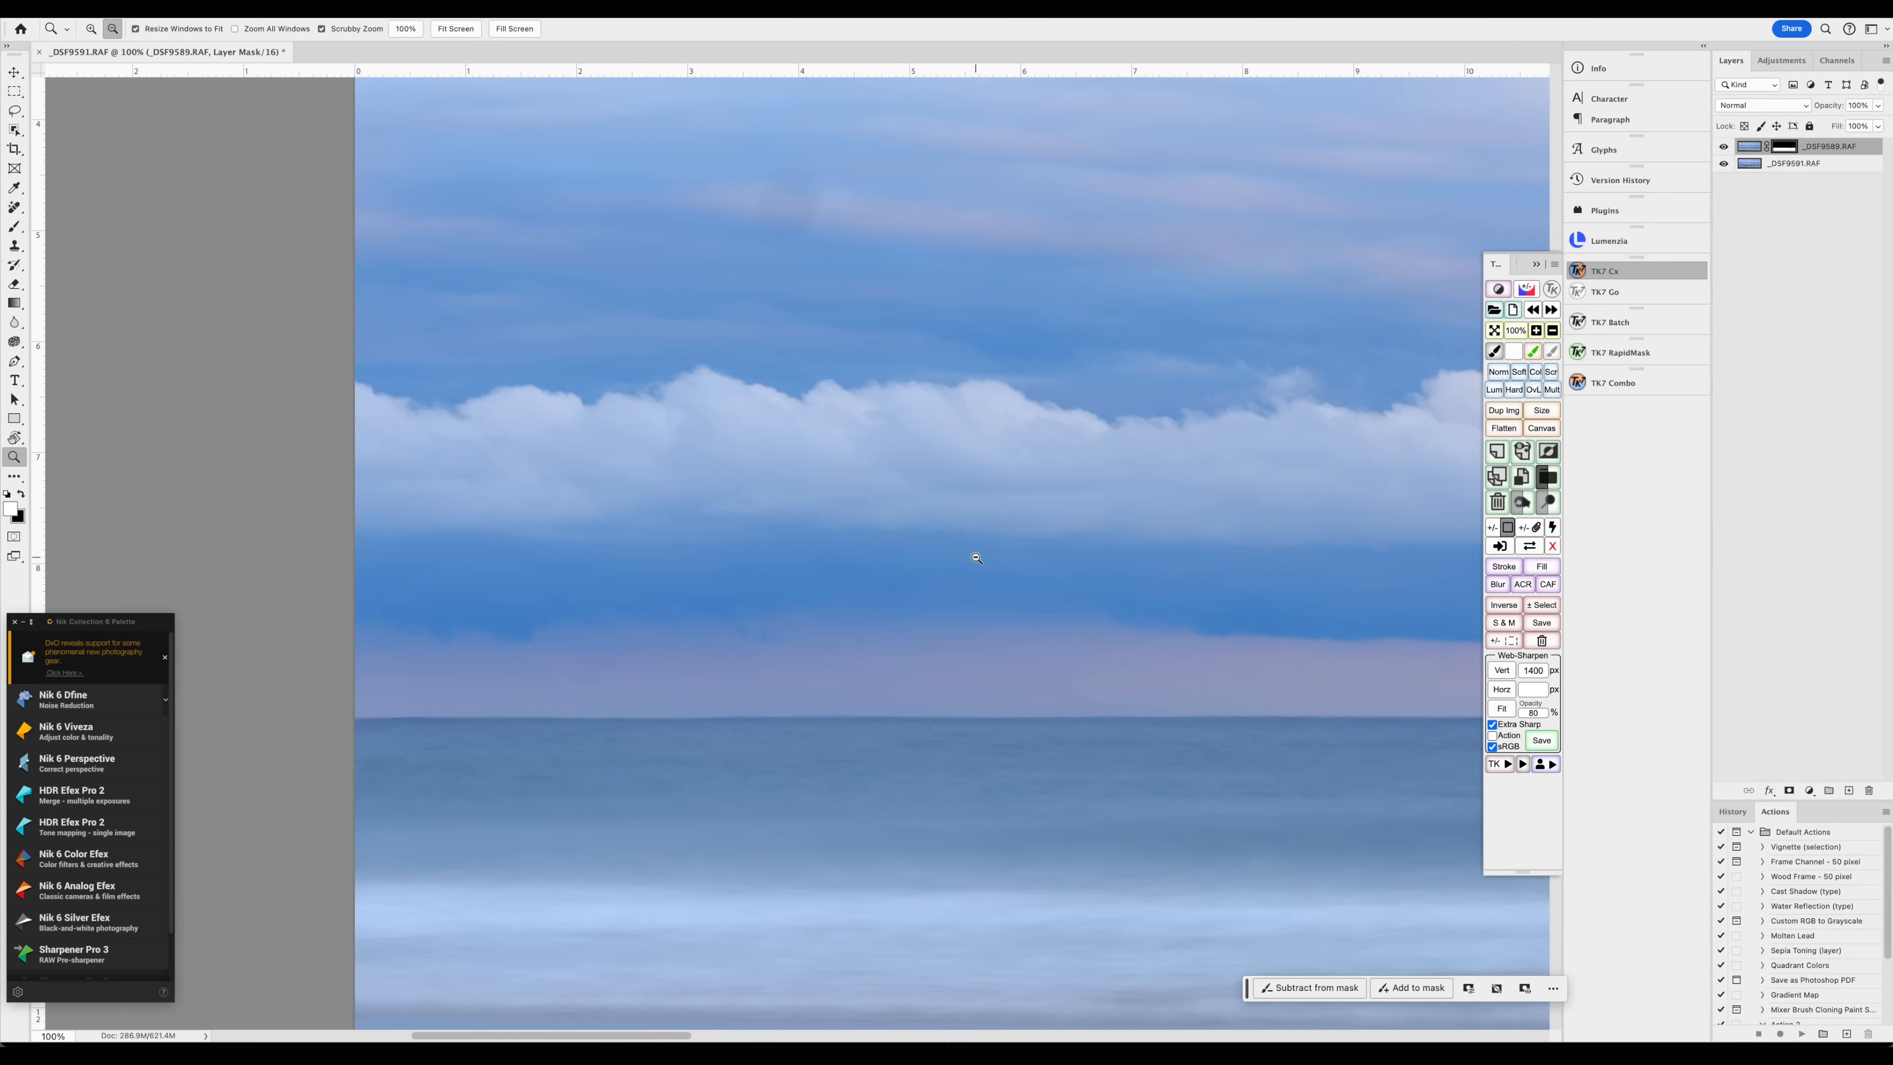
{"action": "left_click_drag", "start_coordinate": [976, 558], "coordinate": [862, 569]}
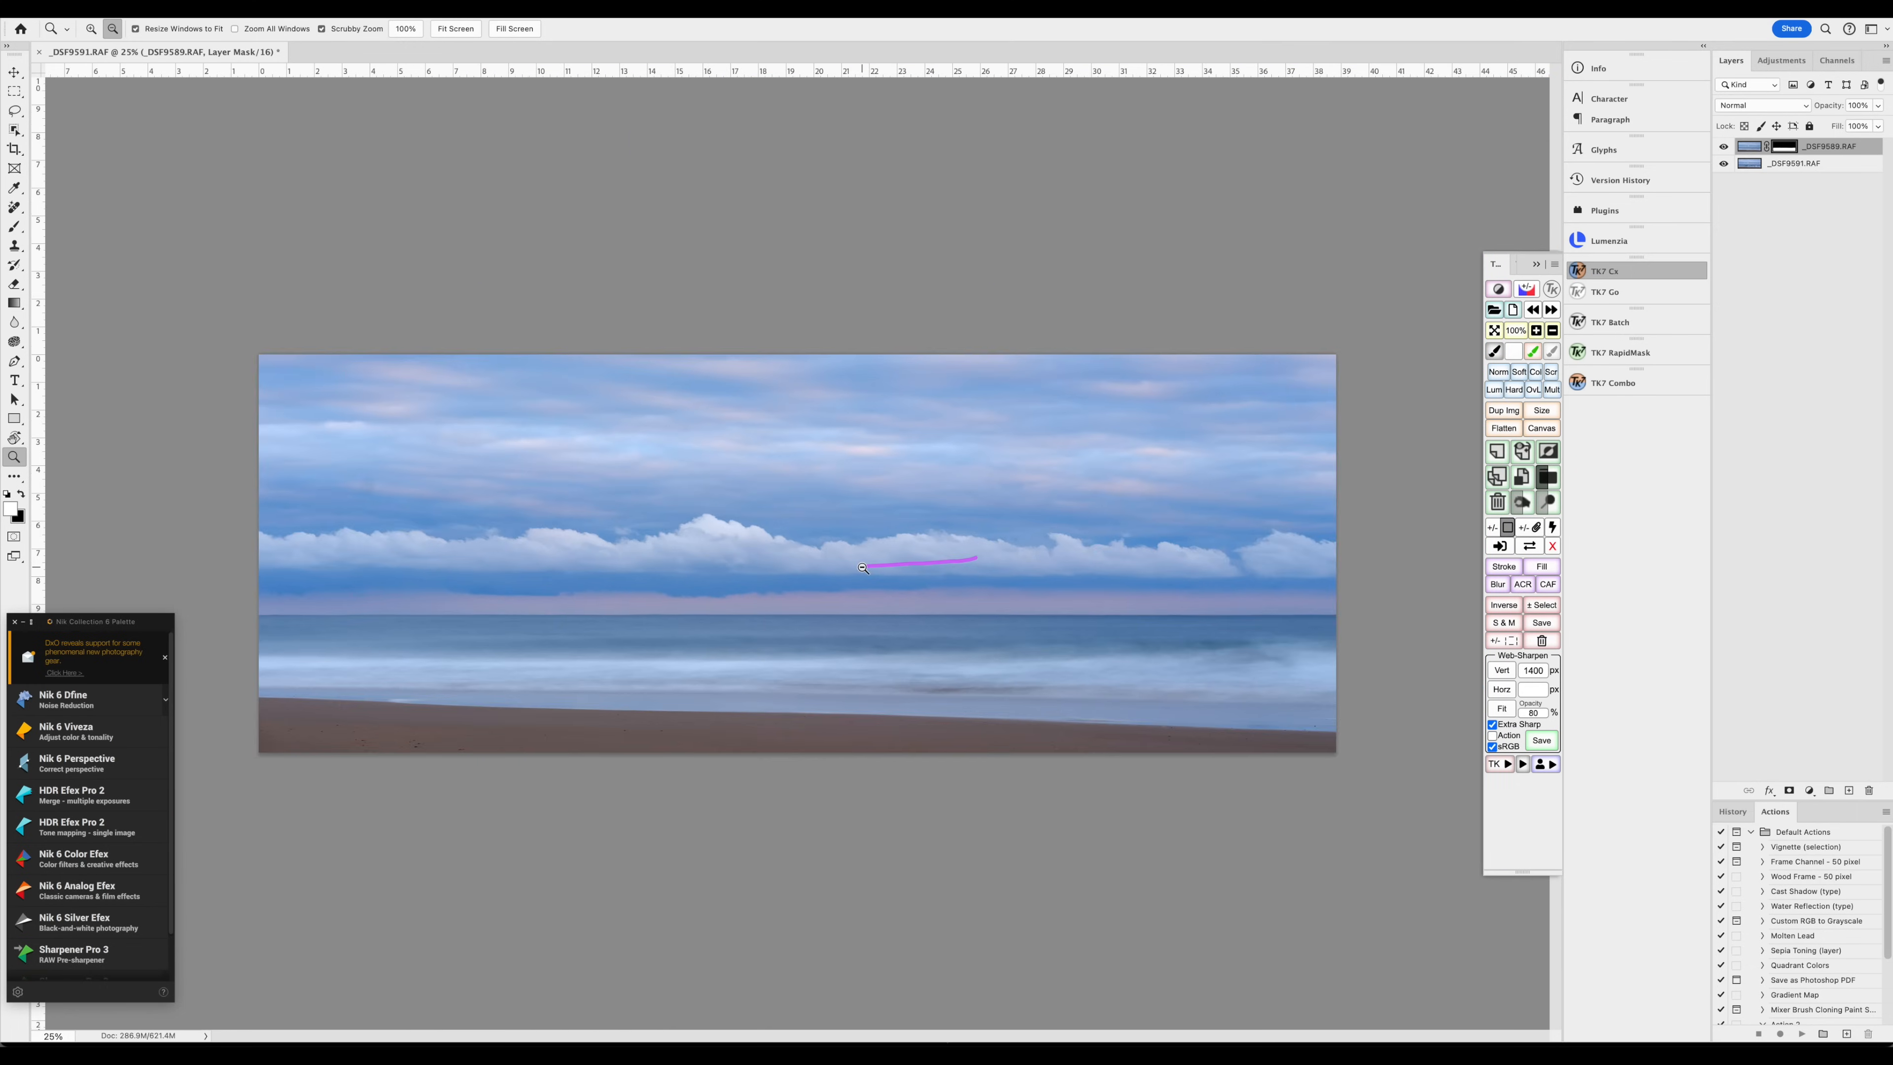